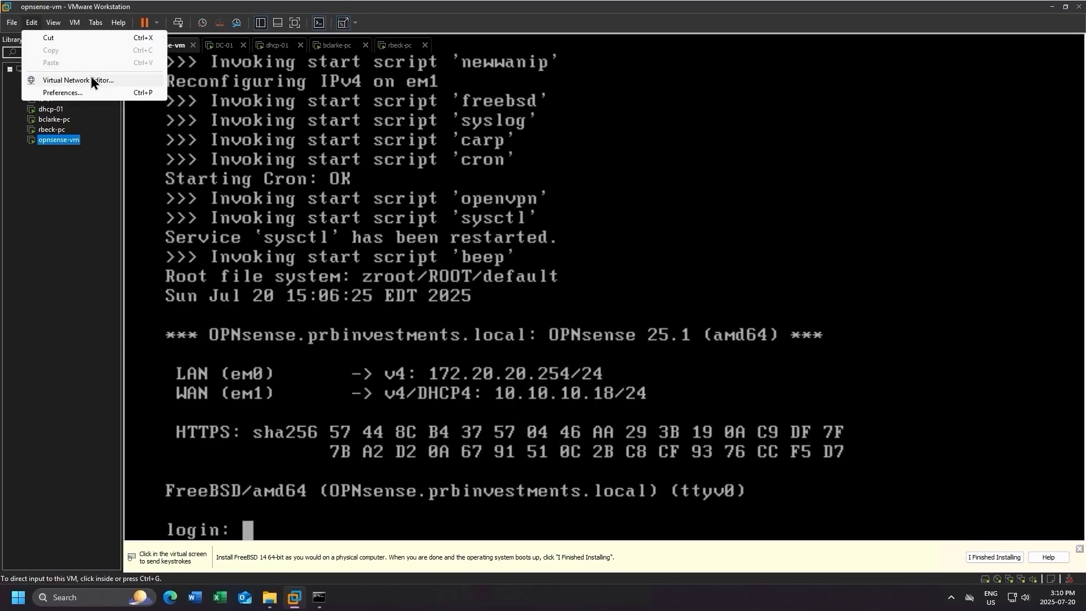
Open the Virtual Network Editor with administrator privileges and select the VMnet10 network.
left_click(91, 79)
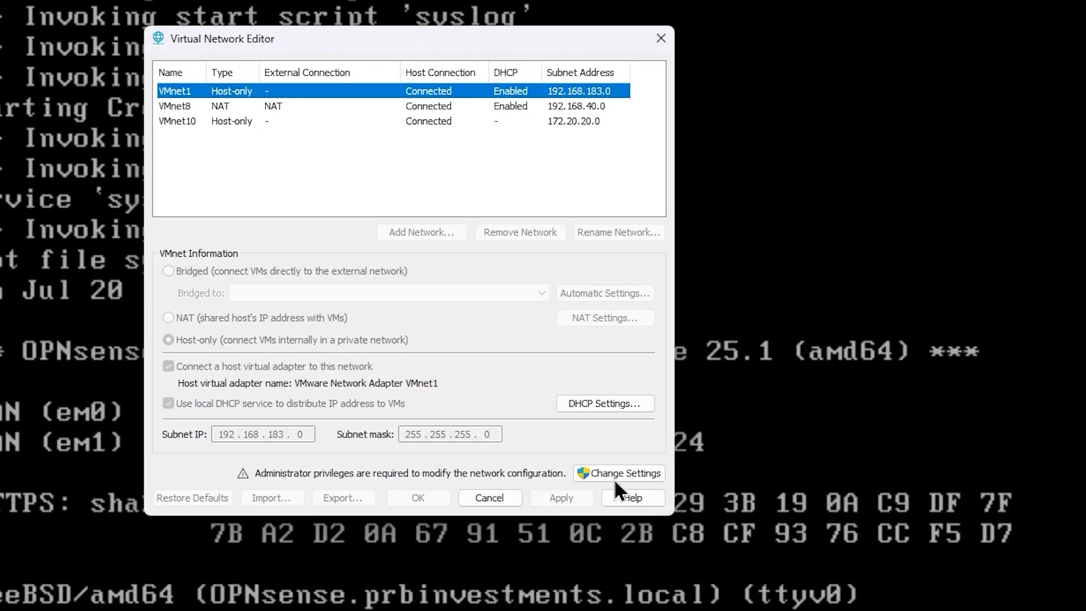
left_click(742, 475)
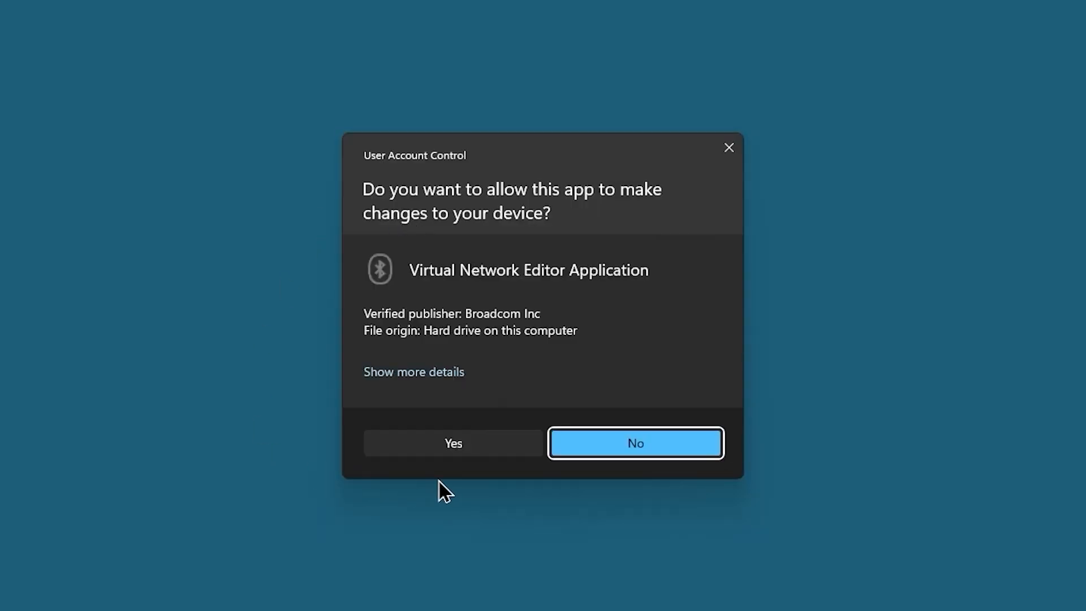
left_click(451, 444)
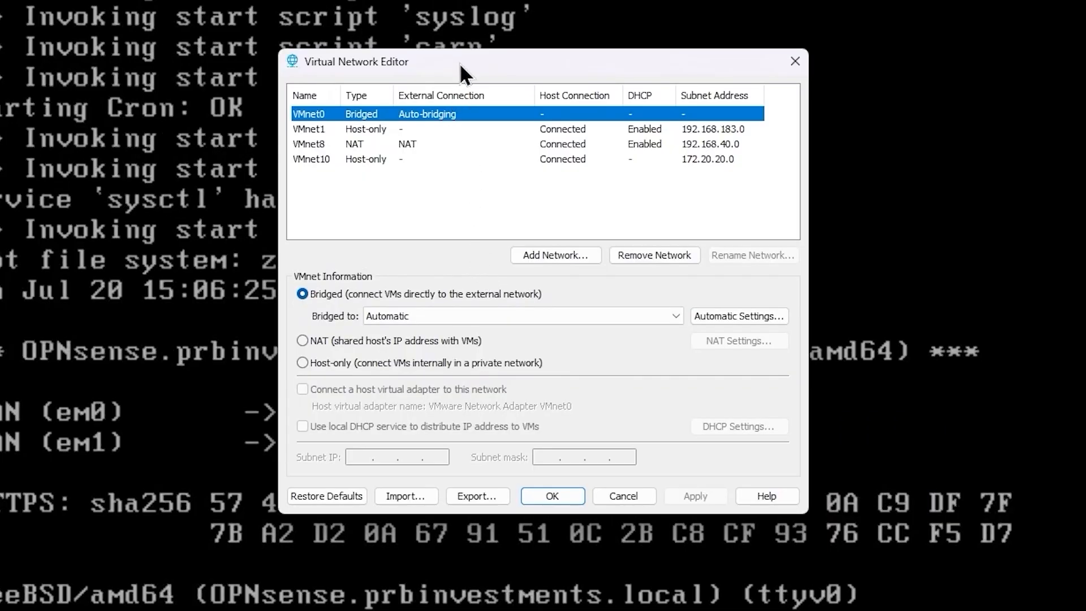
left_click_drag(460, 63, 416, 60)
left_click(403, 158)
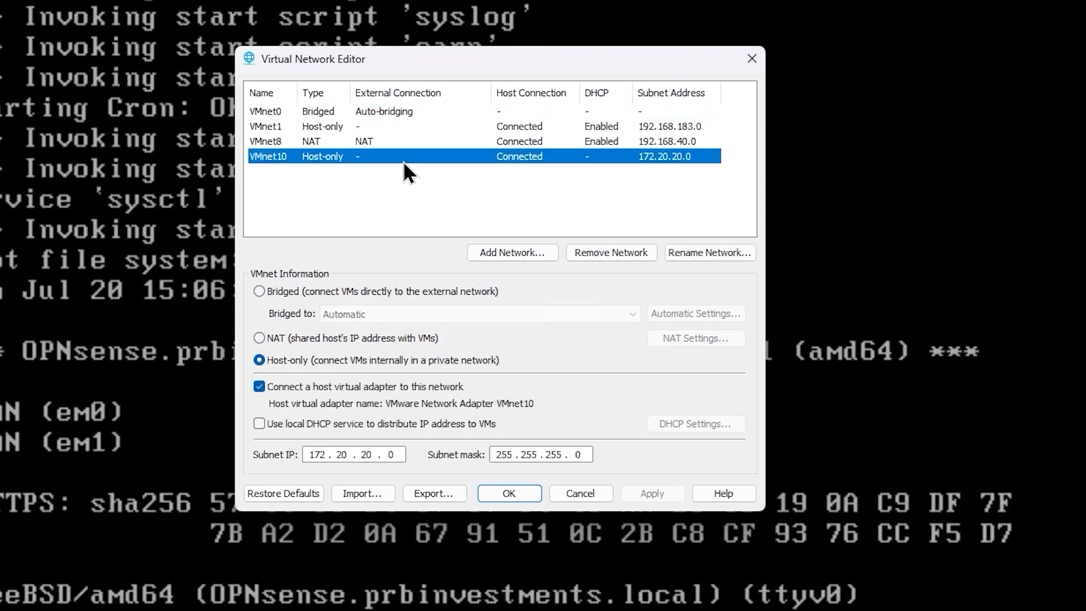
Add a new virtual network, choosing VMnet11.
left_click(524, 253)
left_click(521, 278)
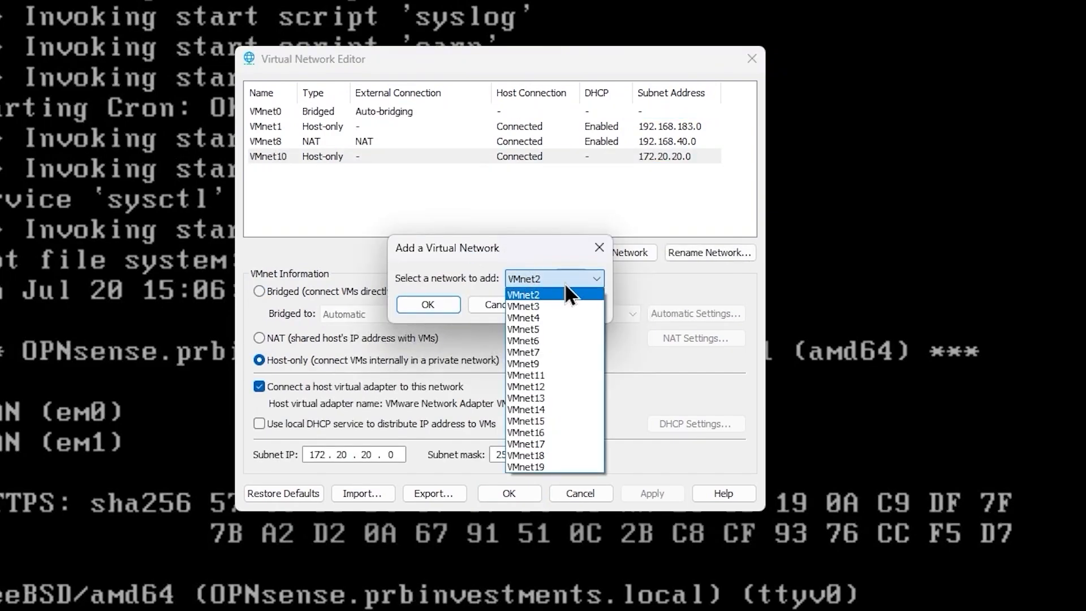
left_click(559, 375)
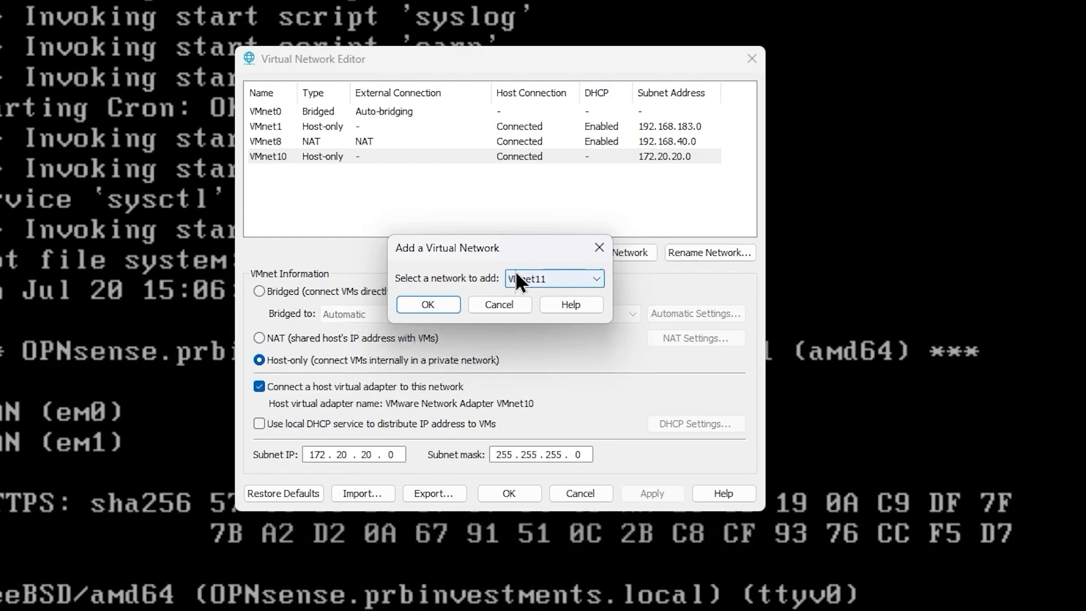
left_click(421, 308)
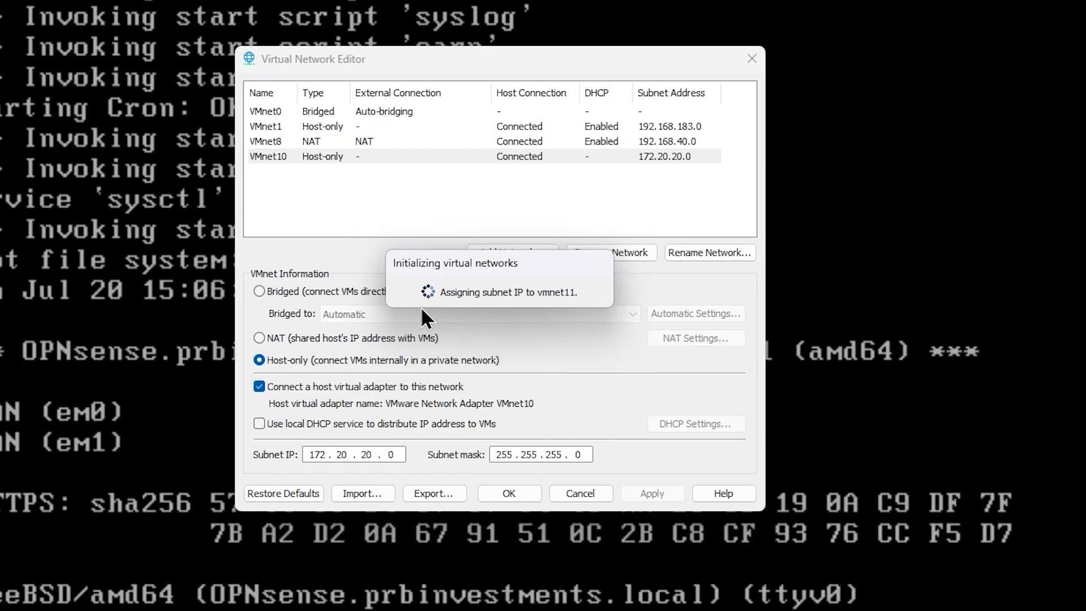
Give VMnet11 the subnet IP 192.168.10.0, disable its local DHCP service, and save the network configuration.
left_click(352, 171)
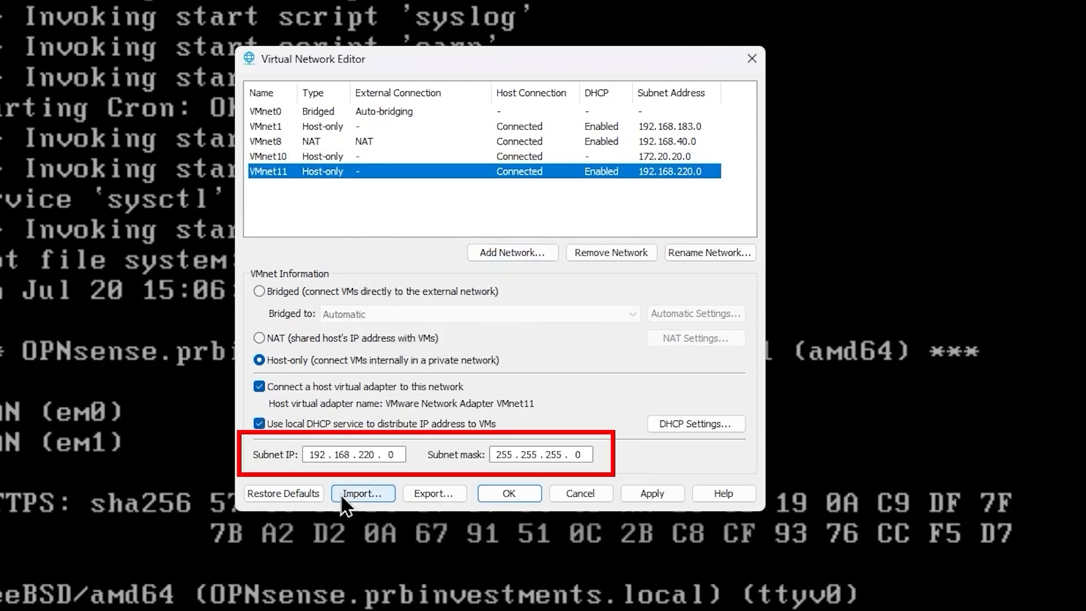
double_click(358, 454)
key("BackSpace")
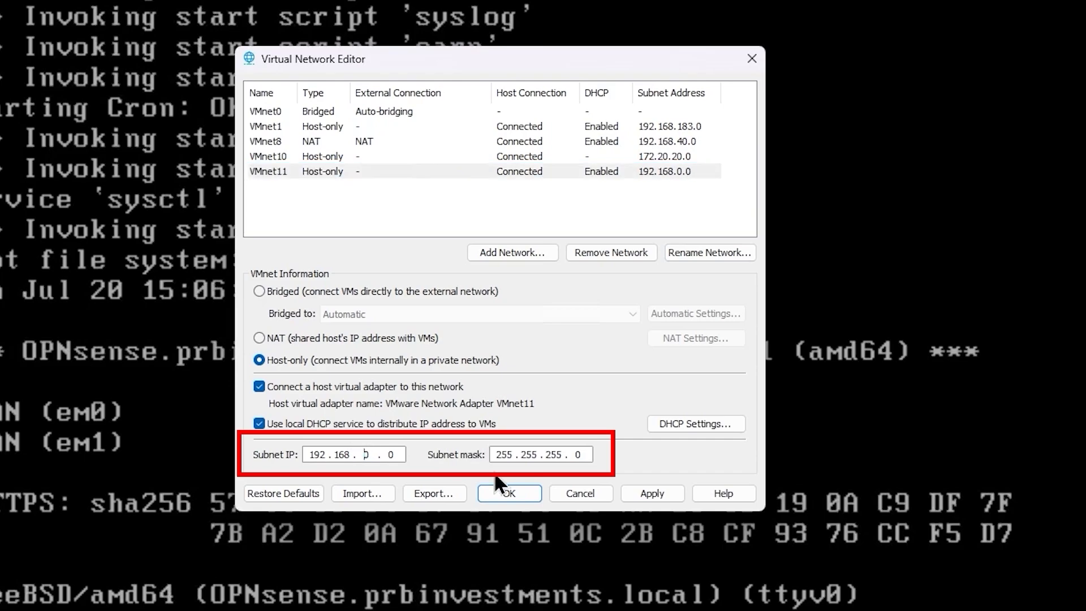
type("10")
left_click(460, 428)
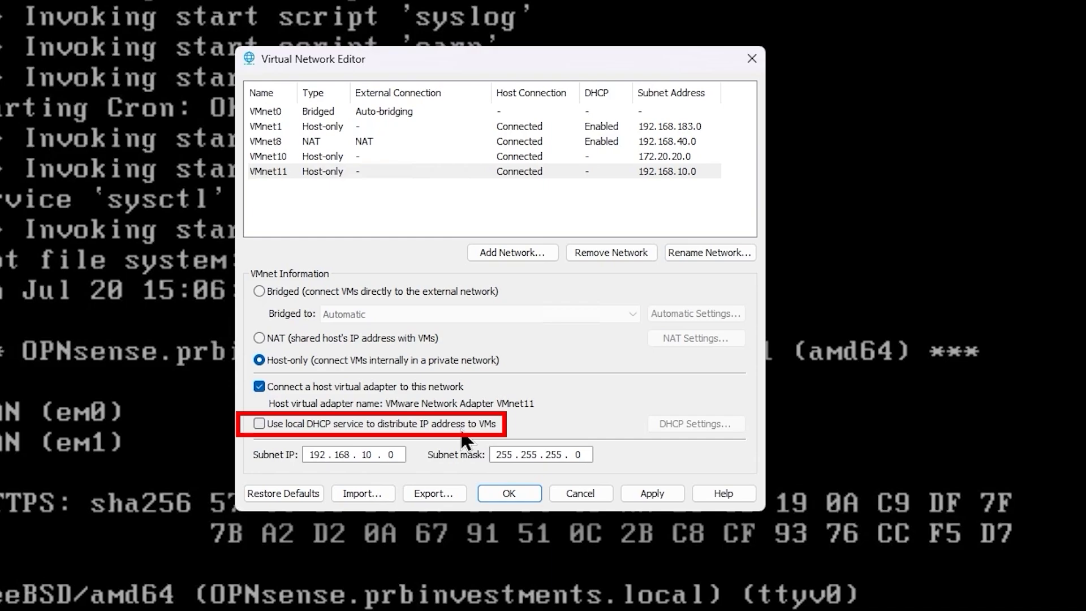
left_click(653, 500)
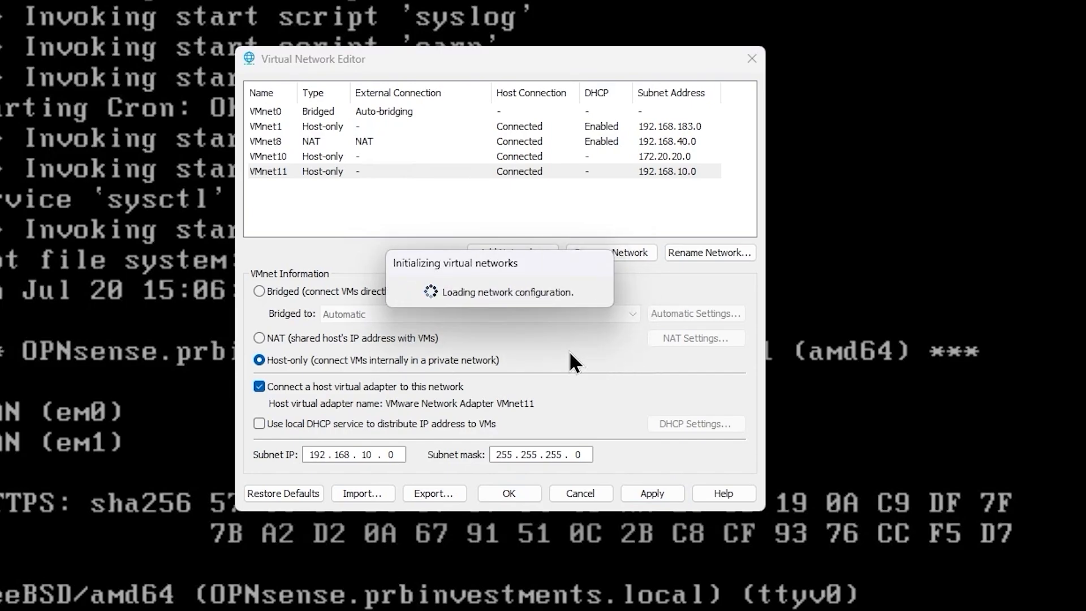
left_click(530, 501)
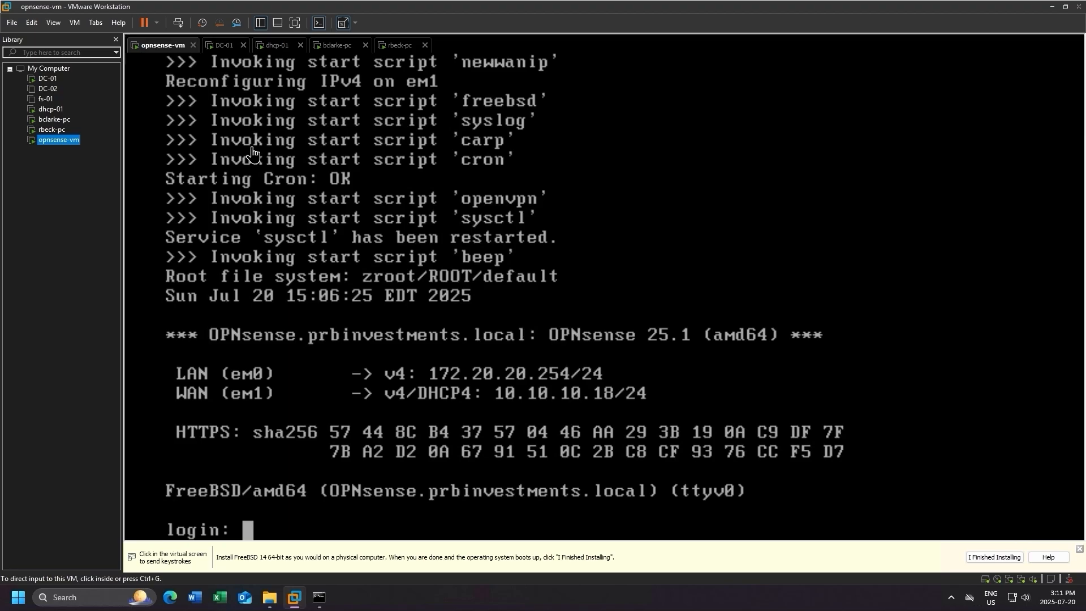
Add a third network adapter to the opnsense-vm virtual machine's hardware.
right_click(171, 53)
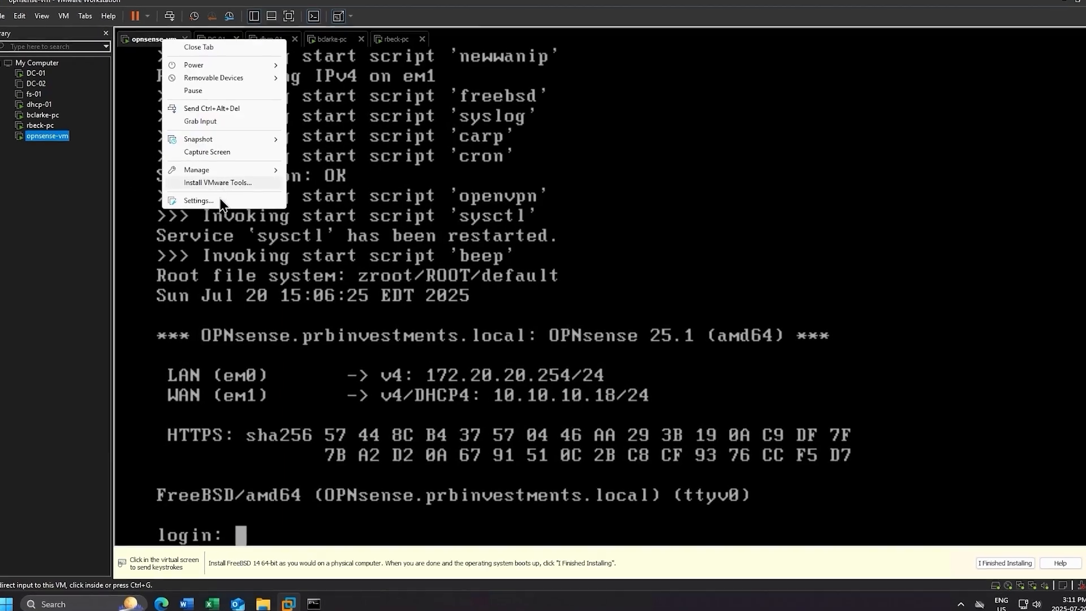
left_click(205, 203)
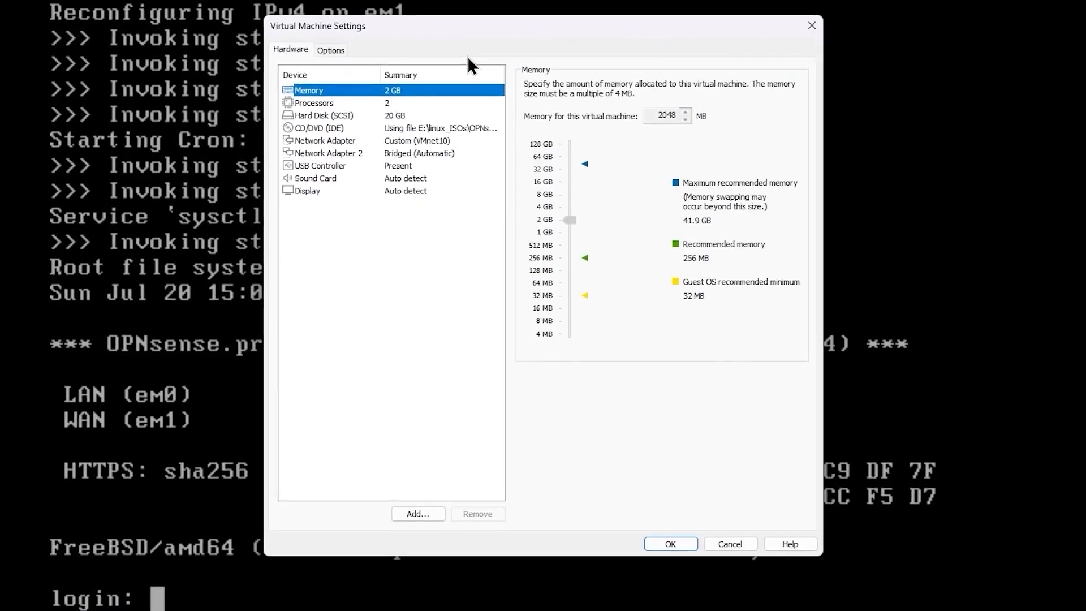
left_click_drag(464, 60, 311, 51)
left_click(277, 126)
left_click(284, 140)
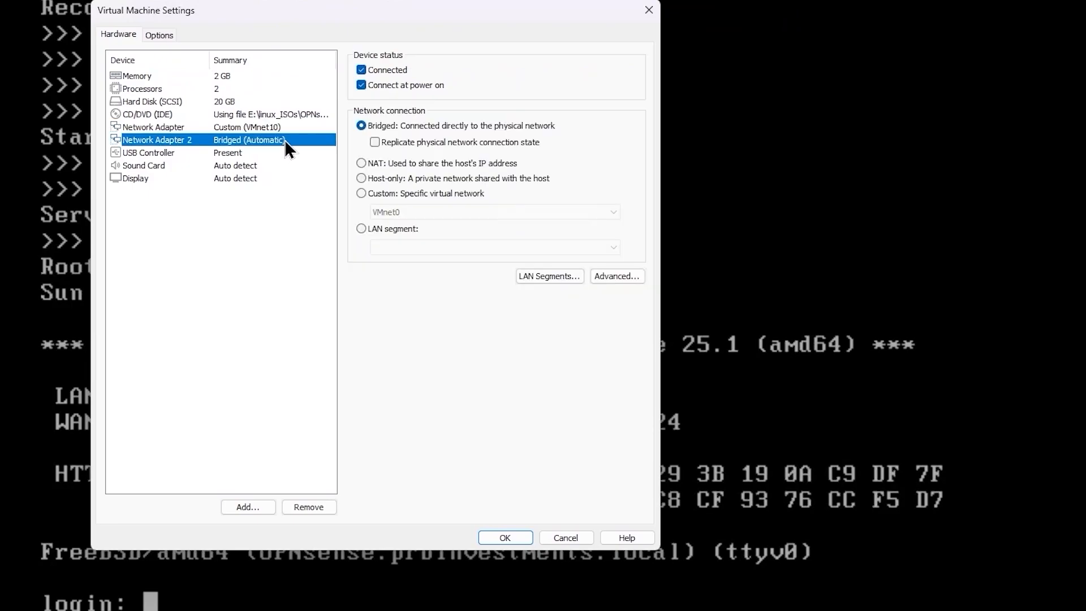
left_click(248, 507)
left_click(266, 249)
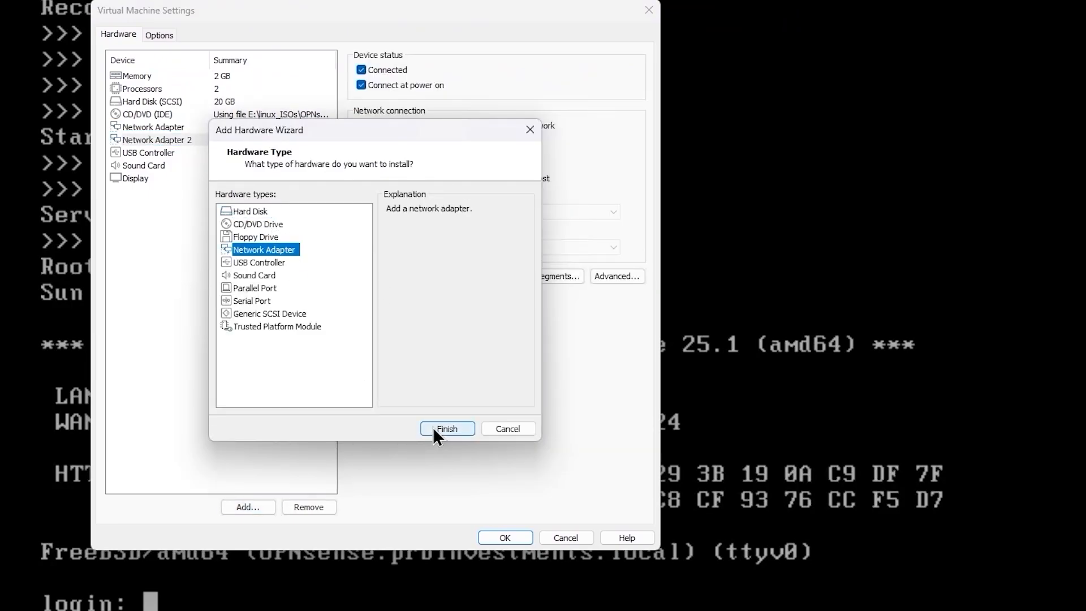
left_click(434, 428)
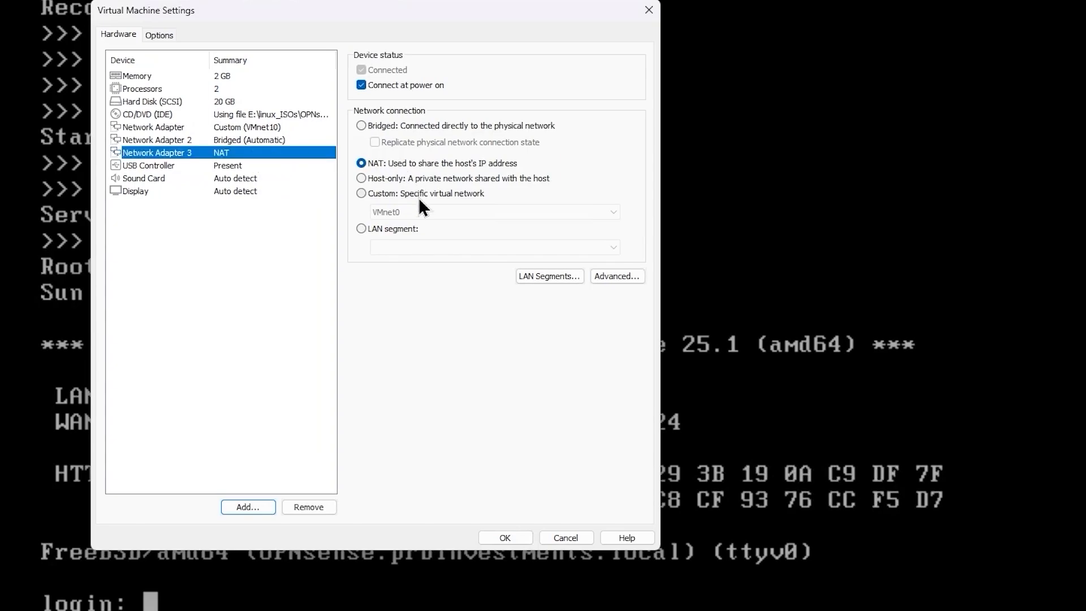
Connect Network Adapter 3 to the custom virtual network VMnet11 (Host-only) and save the virtual machine settings.
left_click(418, 195)
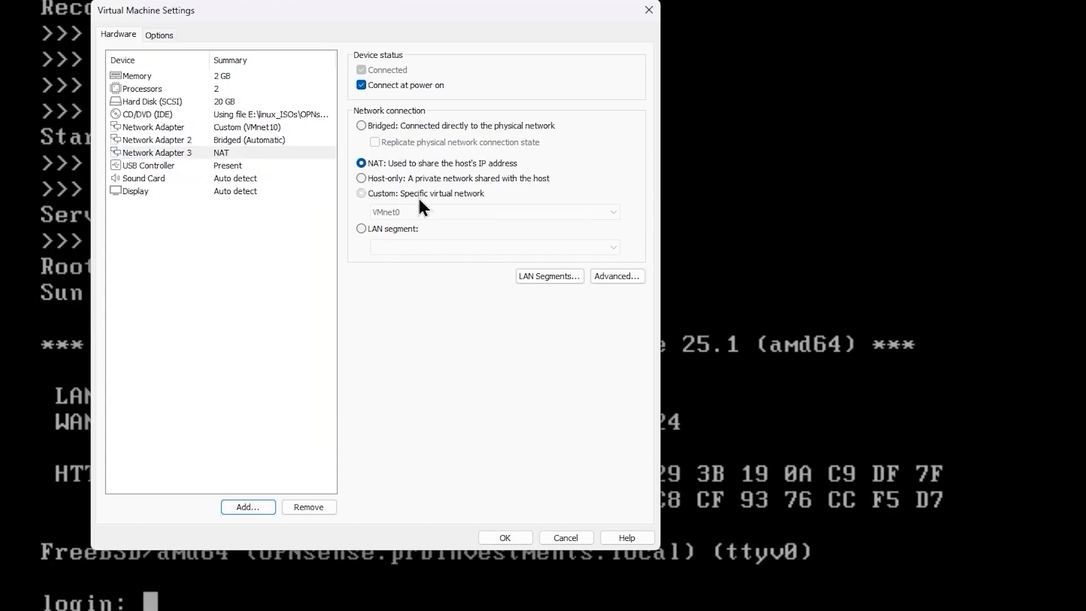
left_click(440, 213)
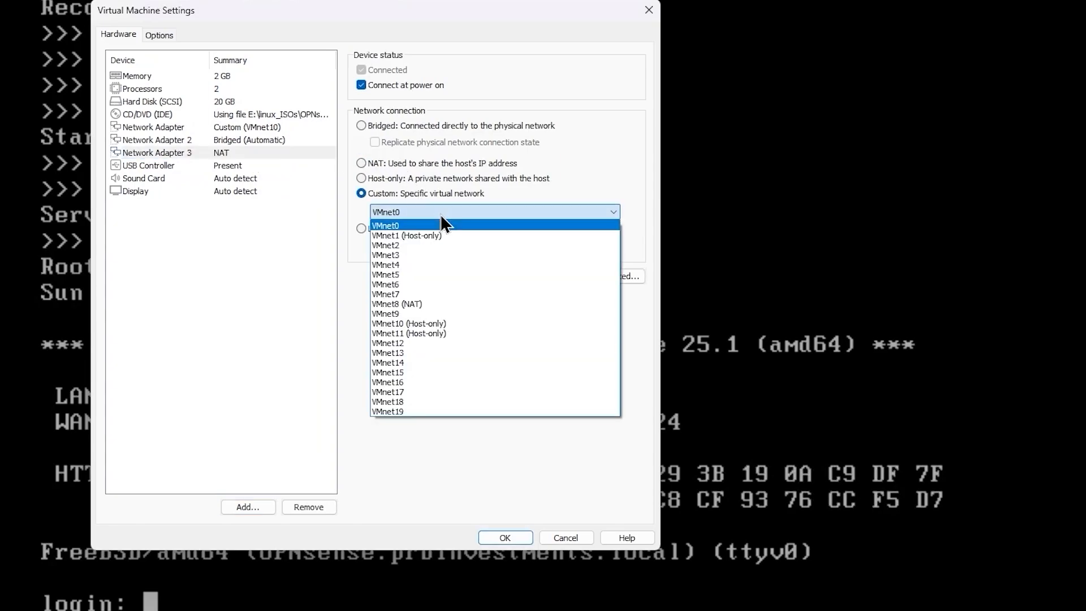
left_click(438, 333)
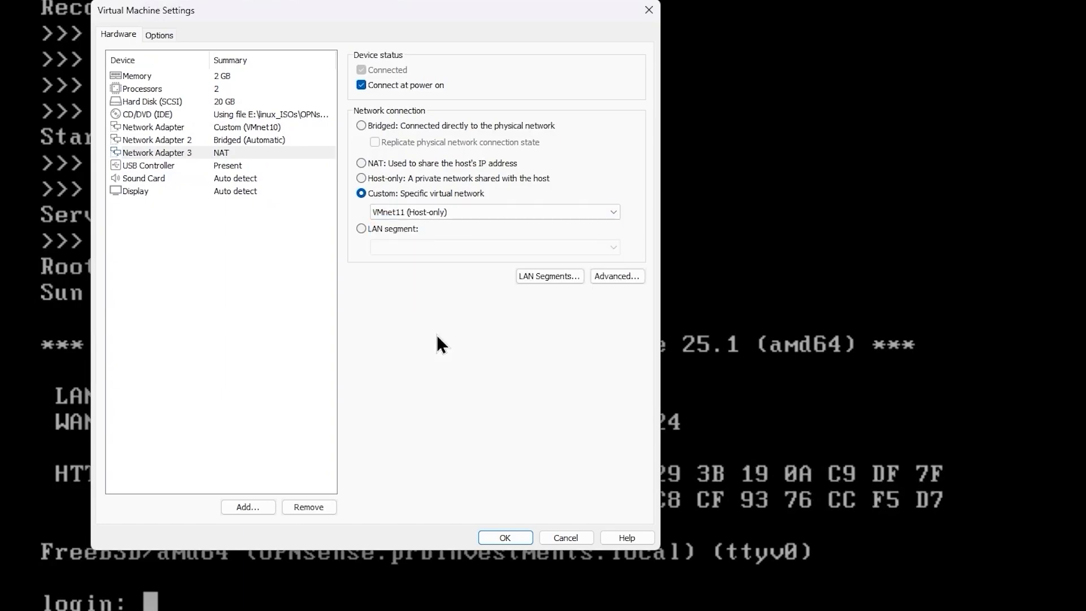
left_click(507, 537)
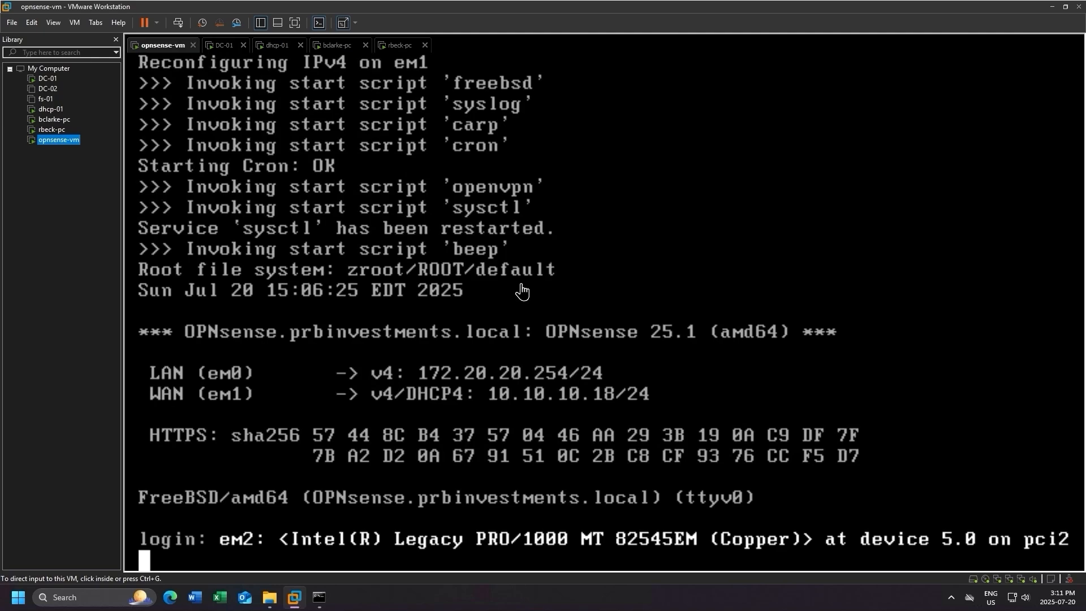
Log in to the OPNsense console as root, entering the account password.
left_click(520, 291)
key("Return")
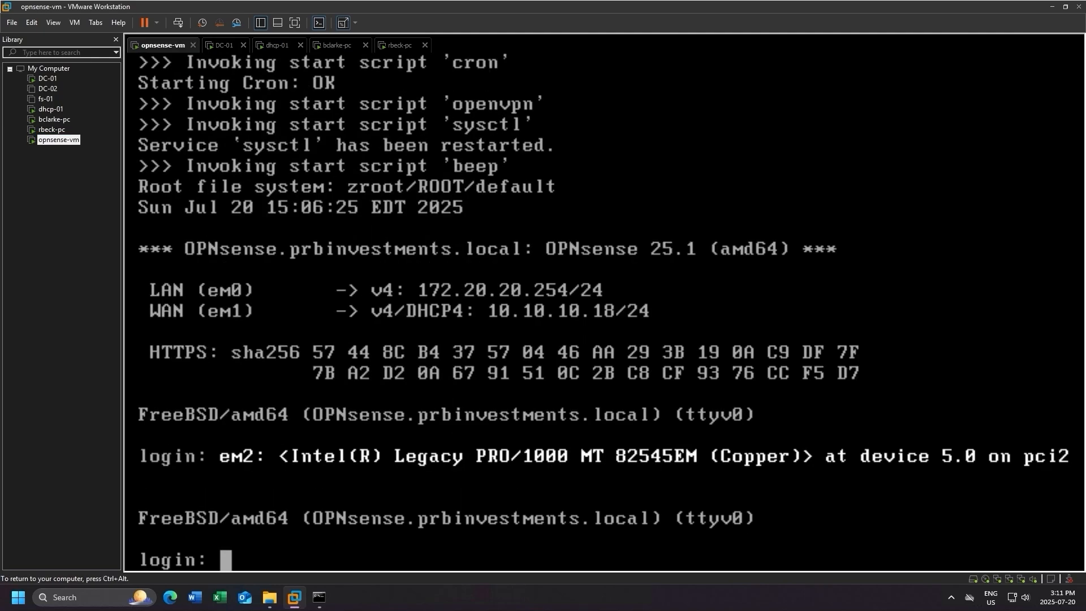
type("root")
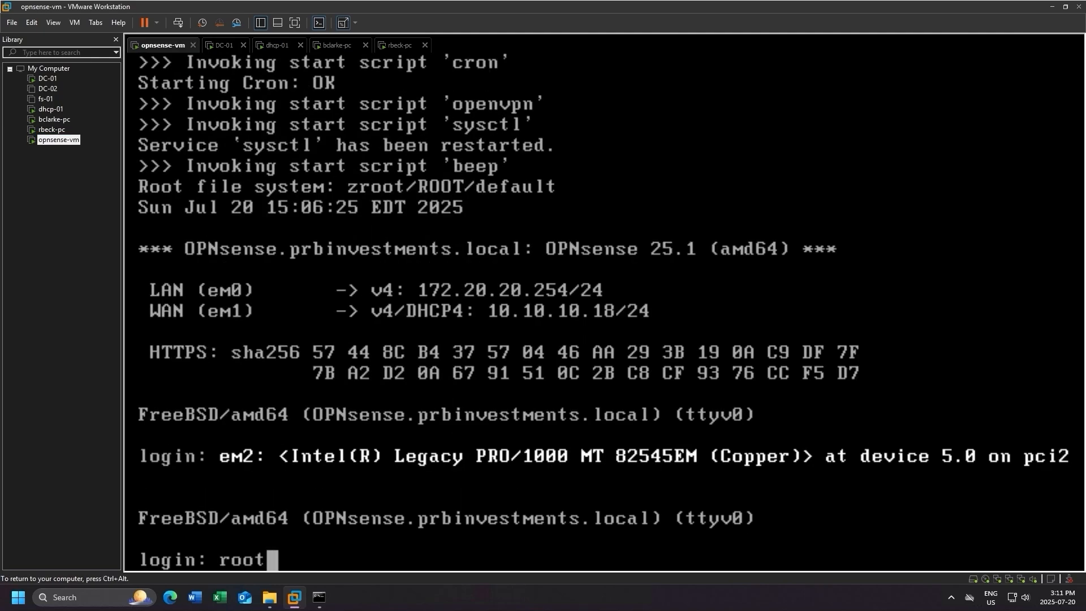
key("Return")
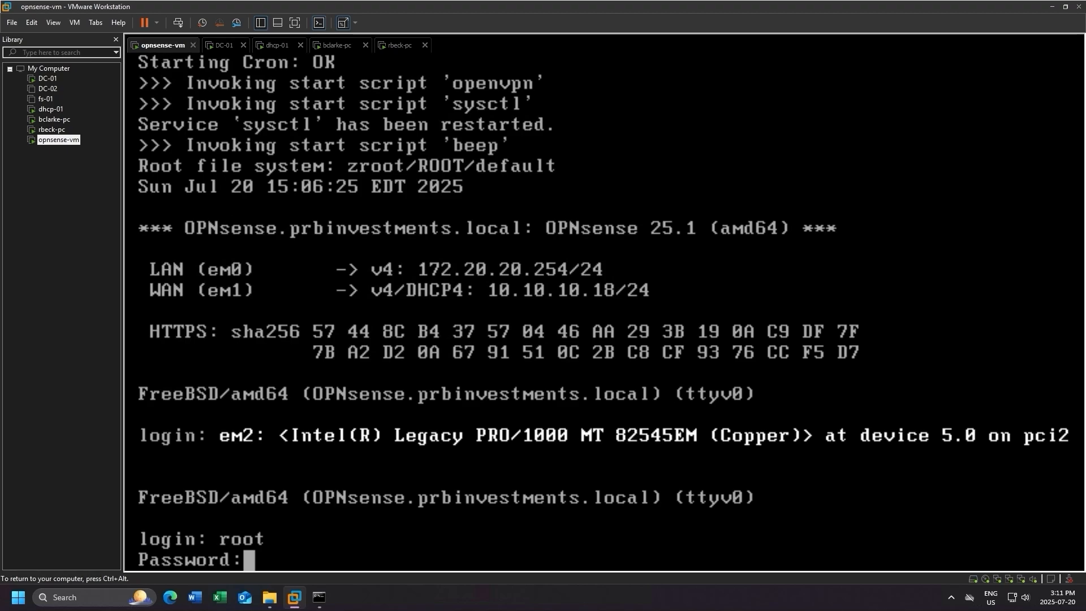
key("Return")
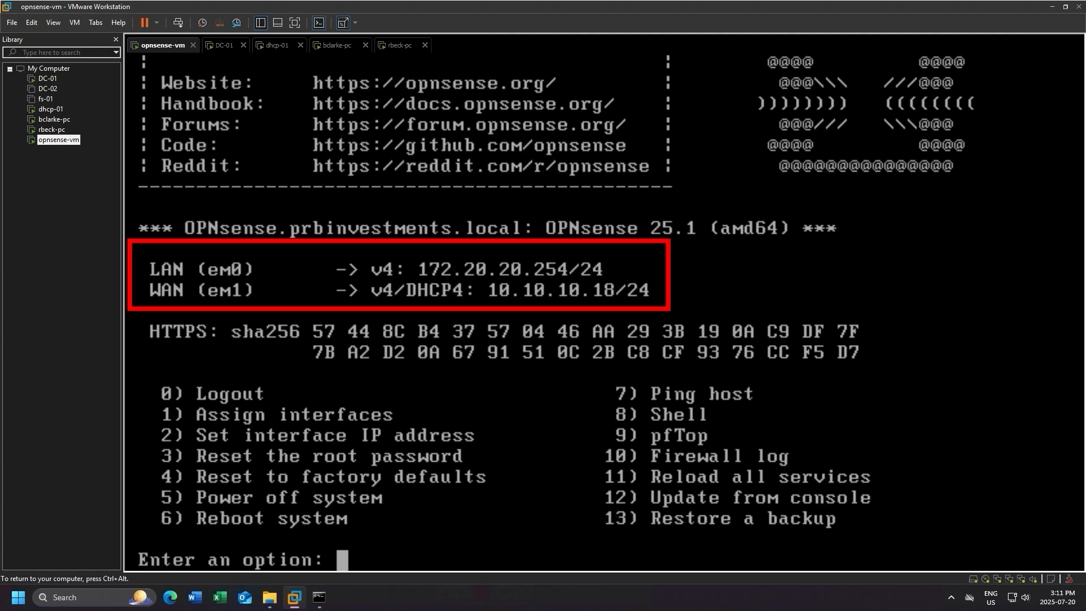
type("1")
key("ctrl+alt")
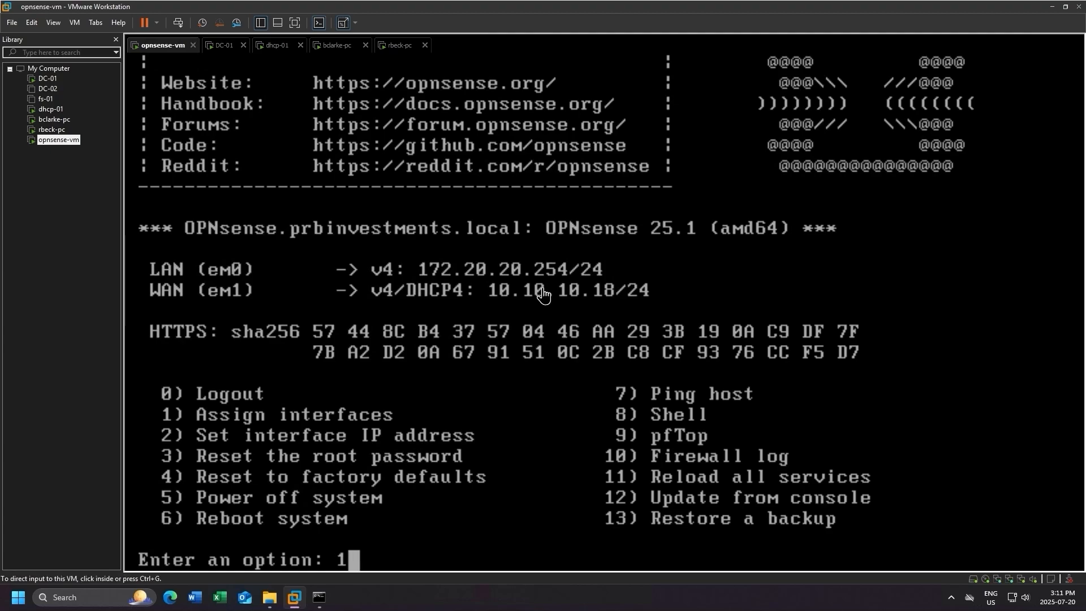
left_click(543, 293)
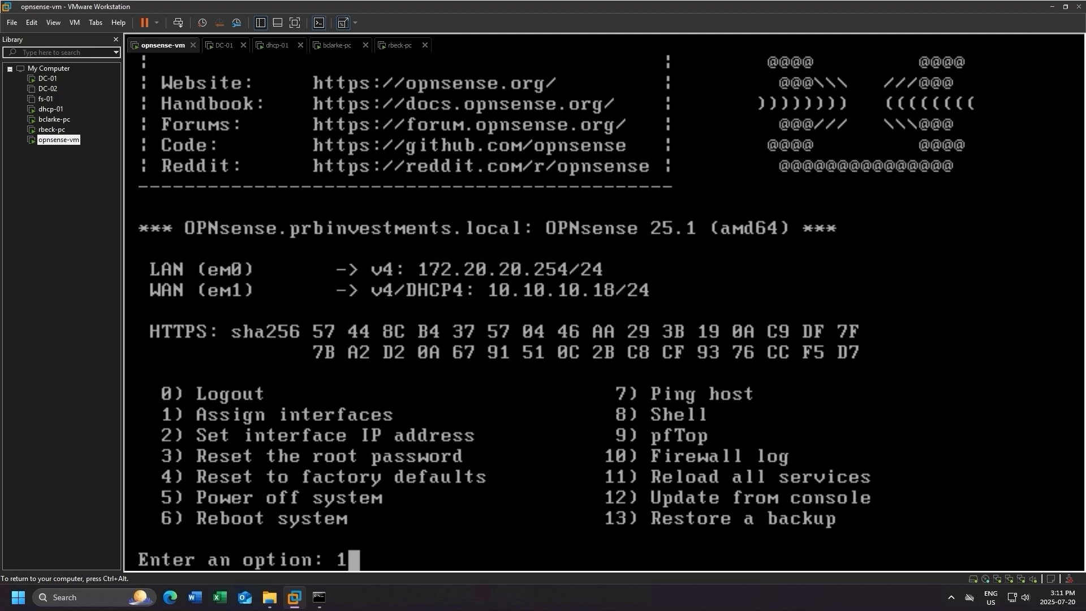
key("Return")
key("Return")
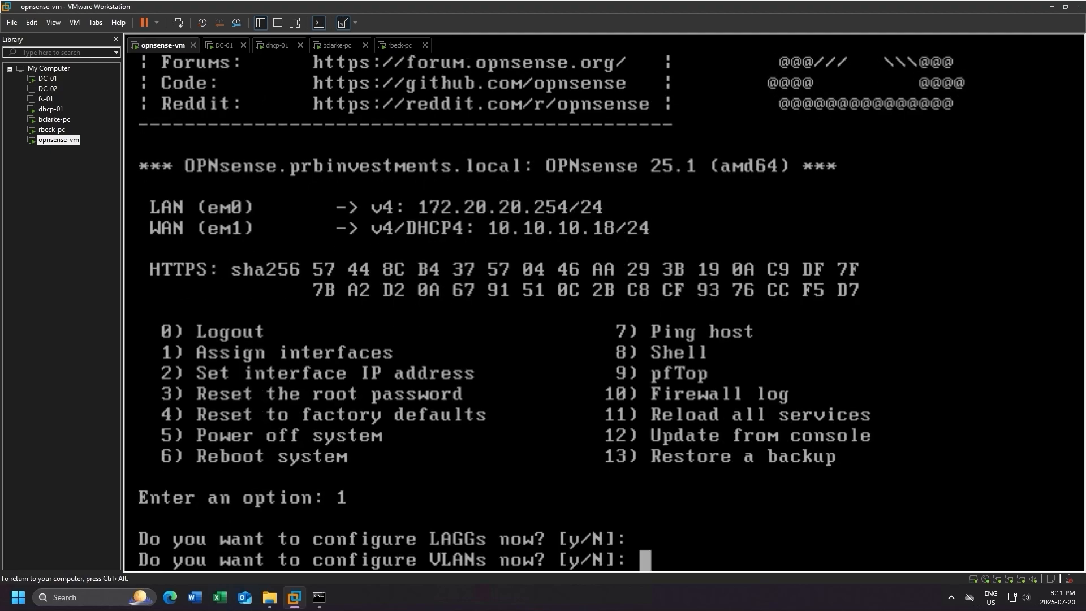
key("Return")
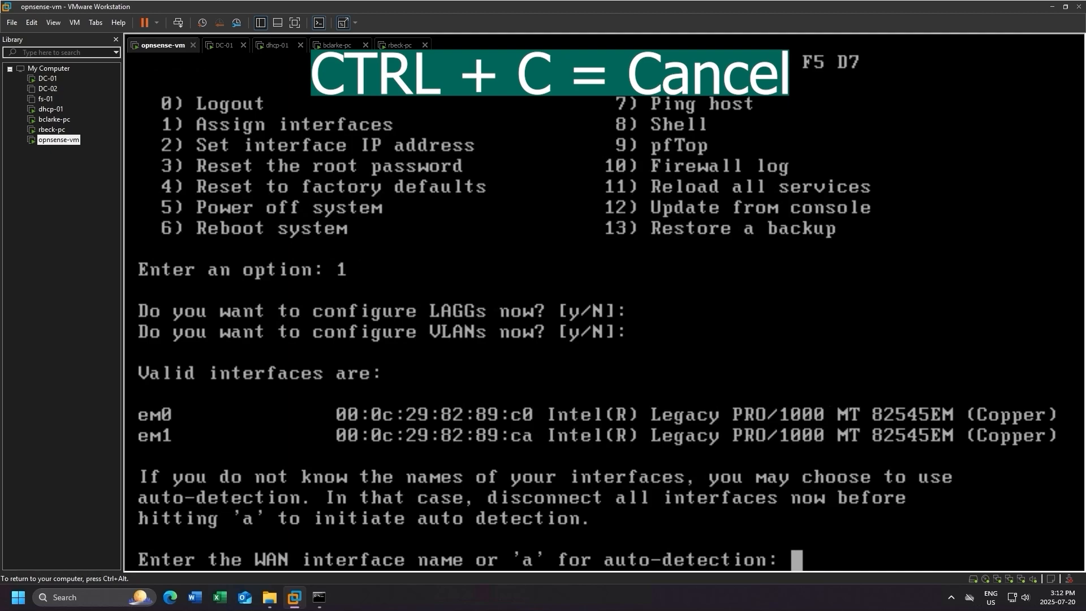
key("ctrl+c")
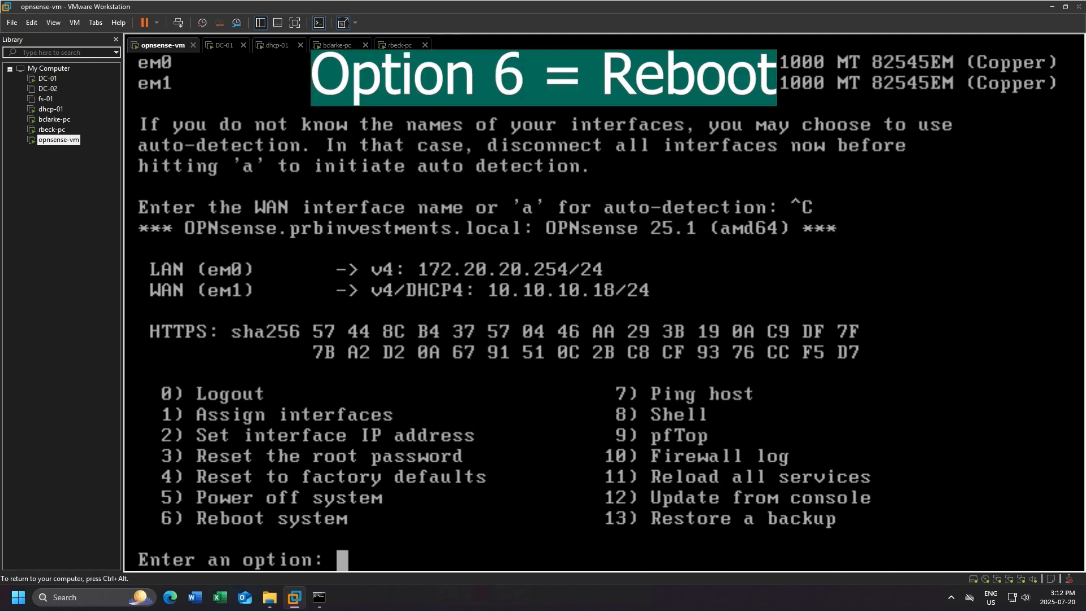
Reboot the OPNsense system with console option 6, confirm with y, and release input back to the host.
type("6")
key("Return")
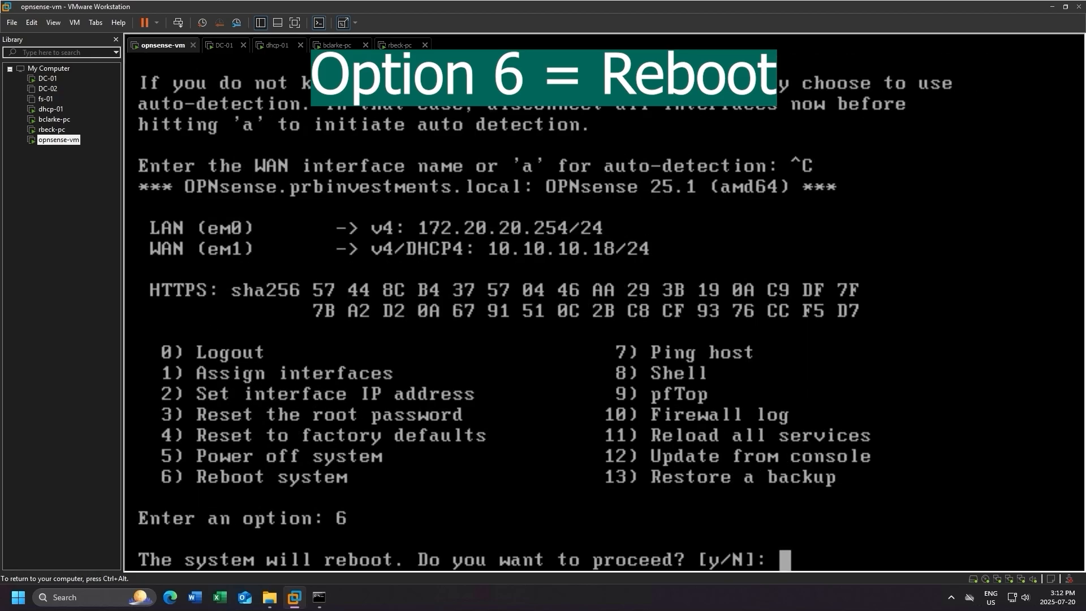
type("y")
key("Return")
key("ctrl+alt")
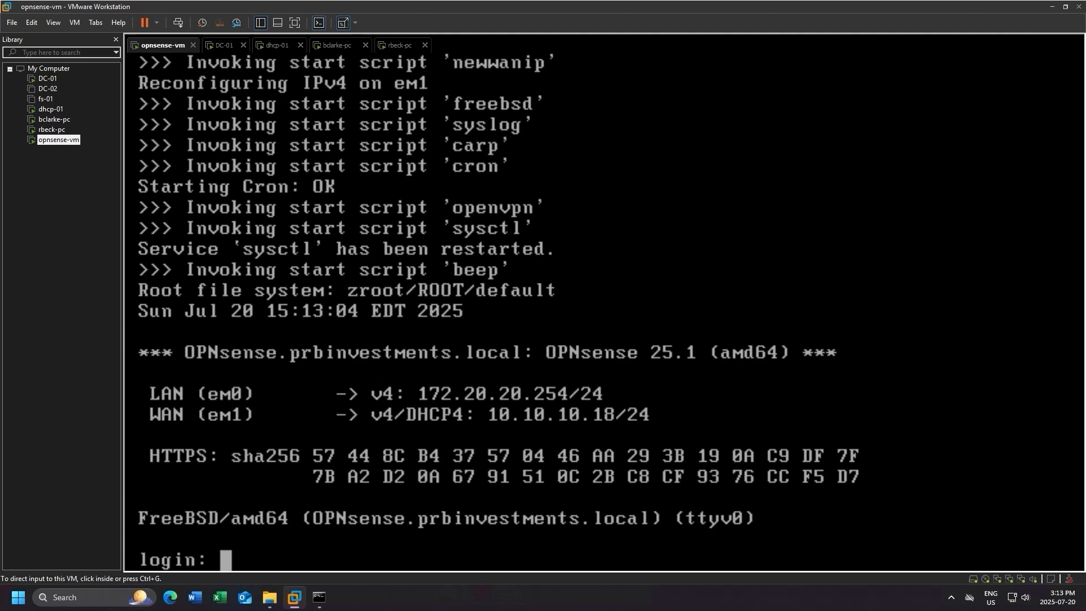
Log back in to the rebooted OPNsense console as root, entering the account password.
key("ctrl+g")
type("root")
key("Return")
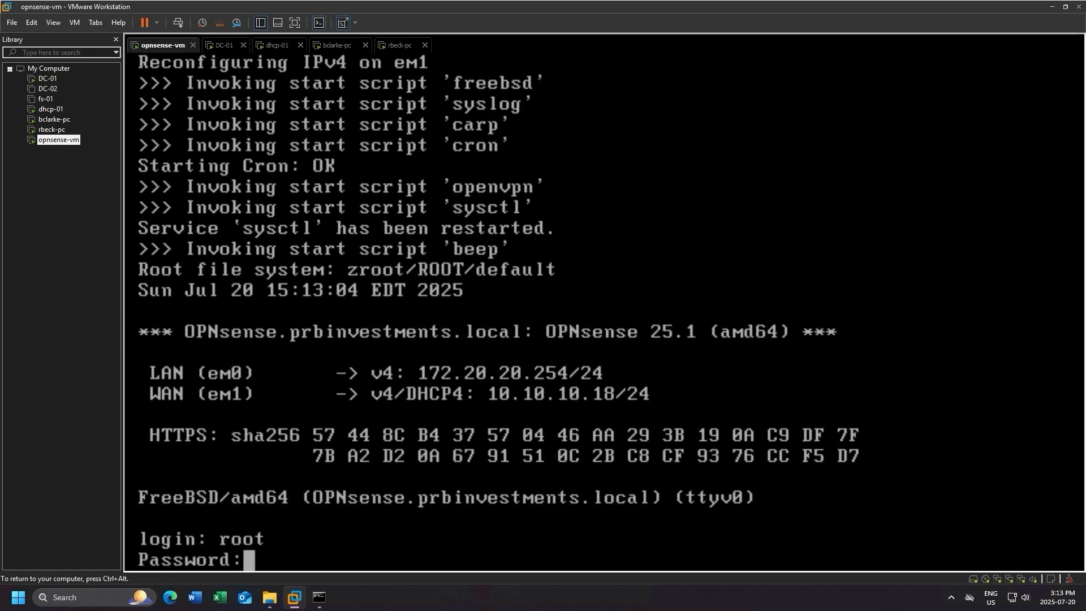
key("Return")
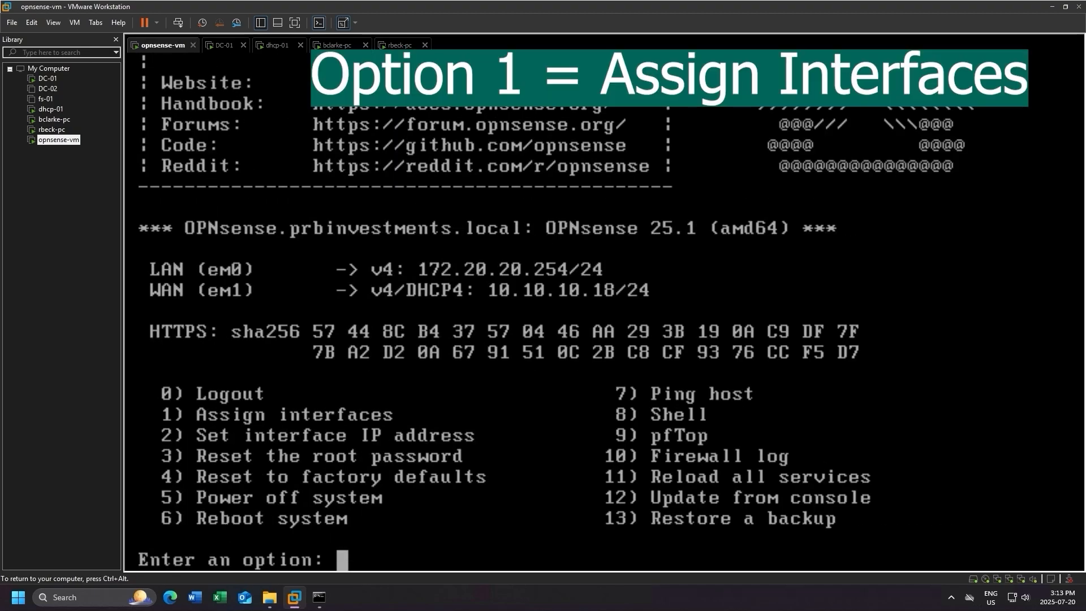
Start interface assignment with console option 1 and skip the LAGG and VLAN configuration.
type("1")
key("Return")
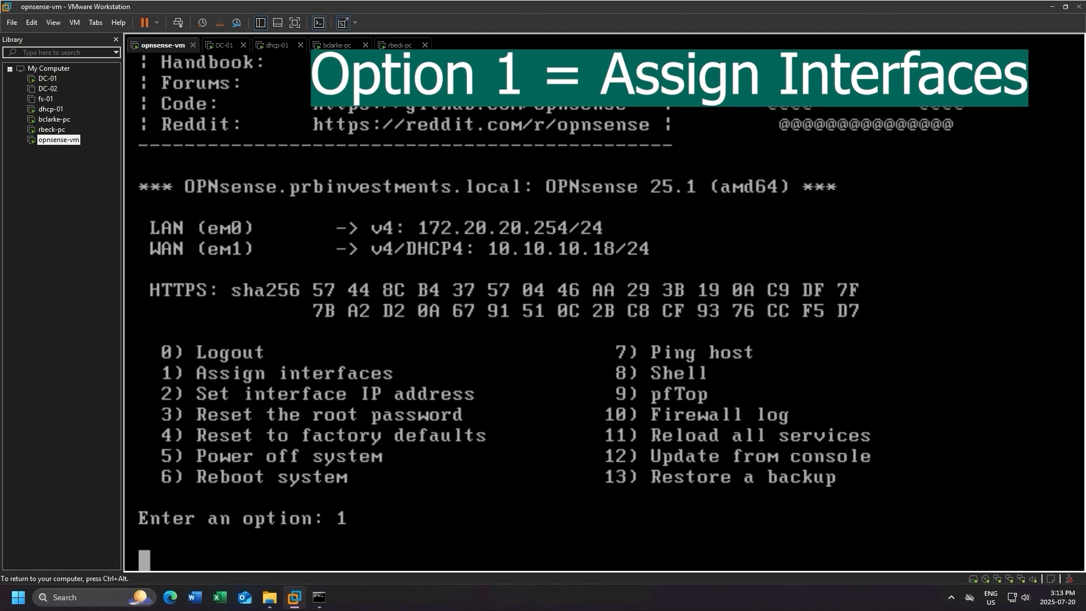
key("Return")
key("Return")
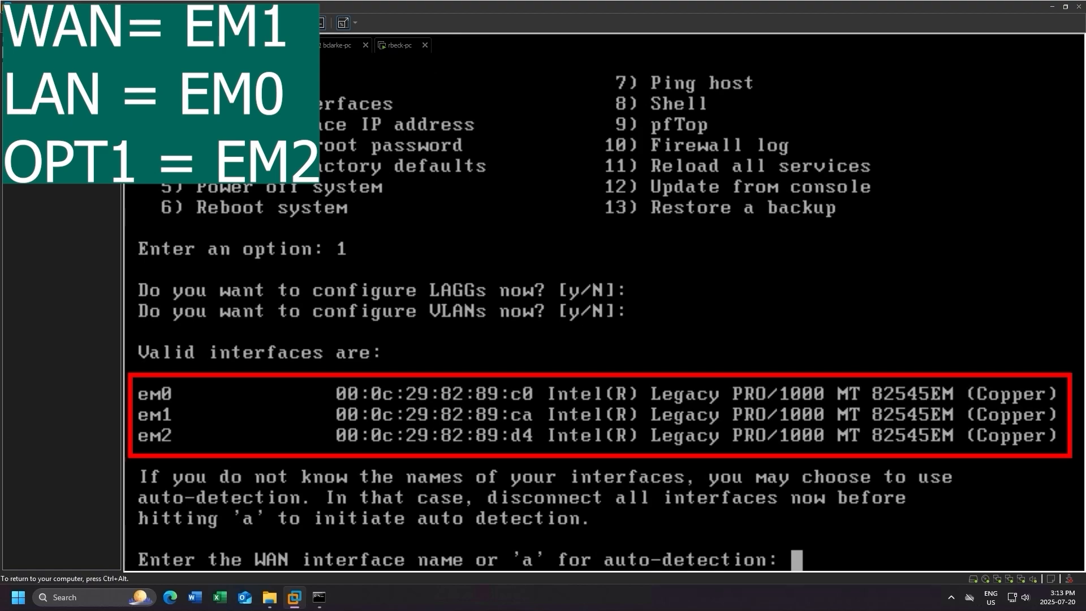
Assign em1 to WAN, em0 to LAN and em2 to optional interface 1, finish the list and confirm with y.
type("em1")
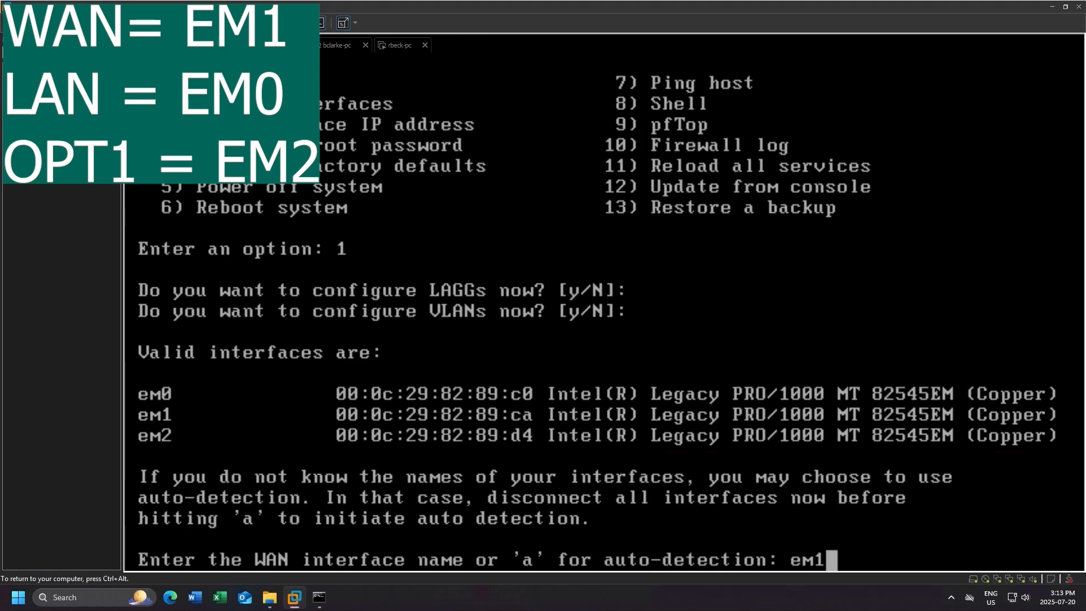
key("Return")
type("em0")
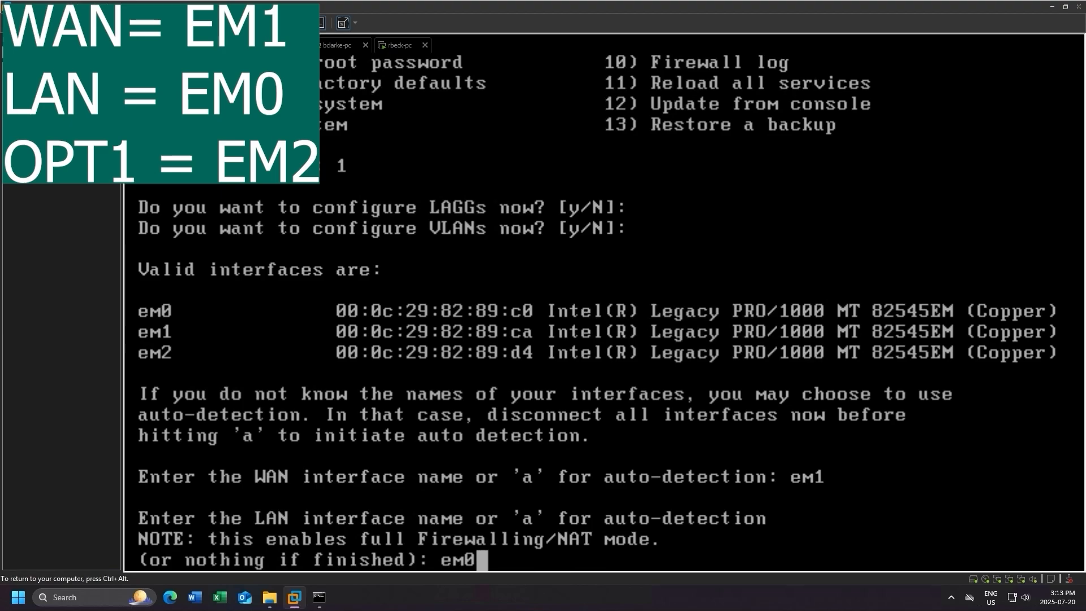
key("Return")
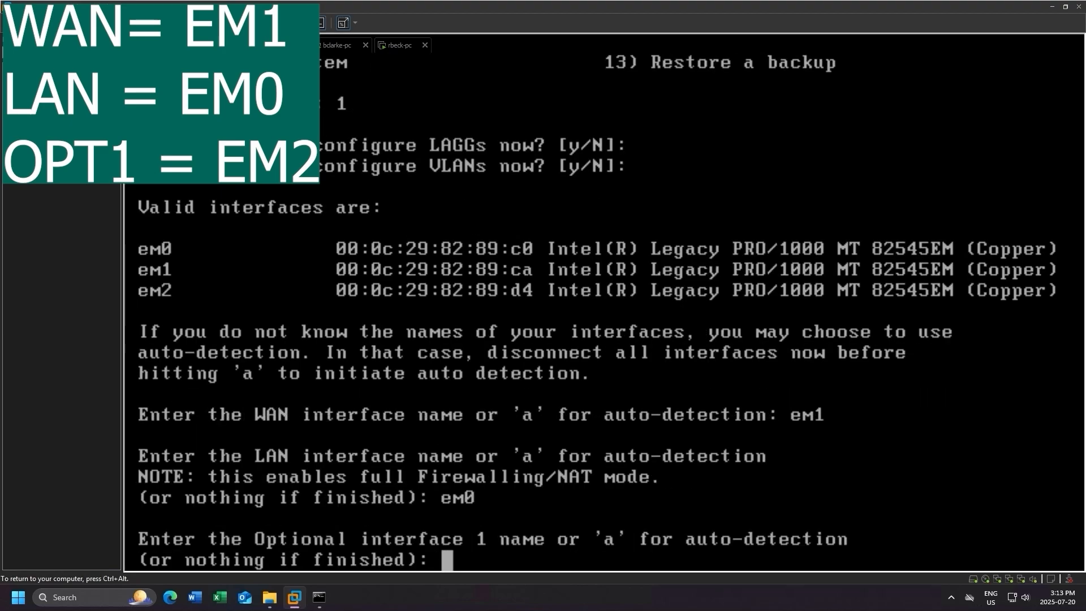
type("em2")
key("Return")
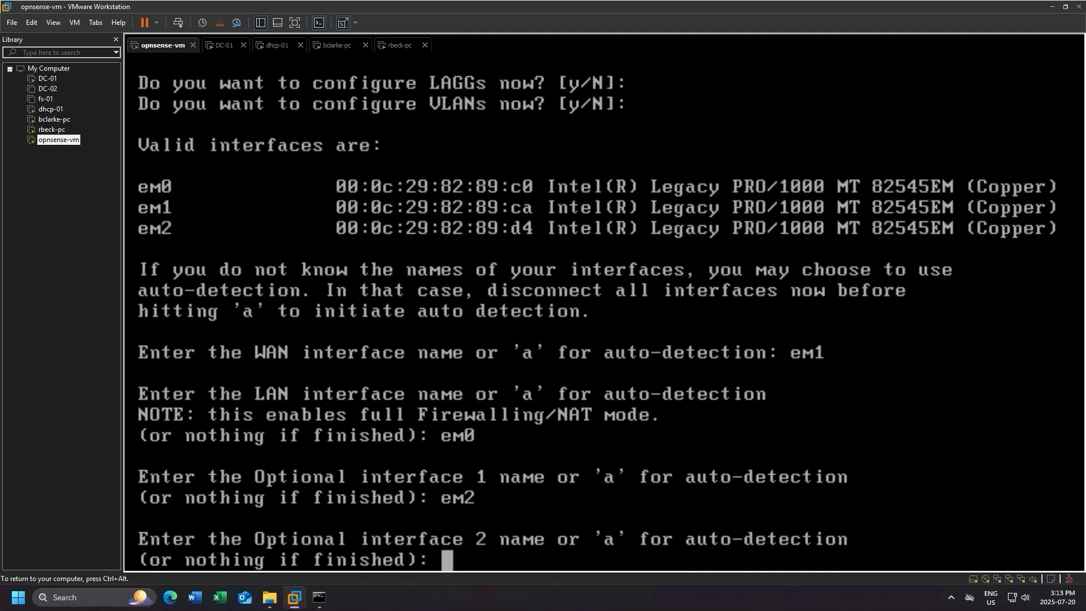
key("Return")
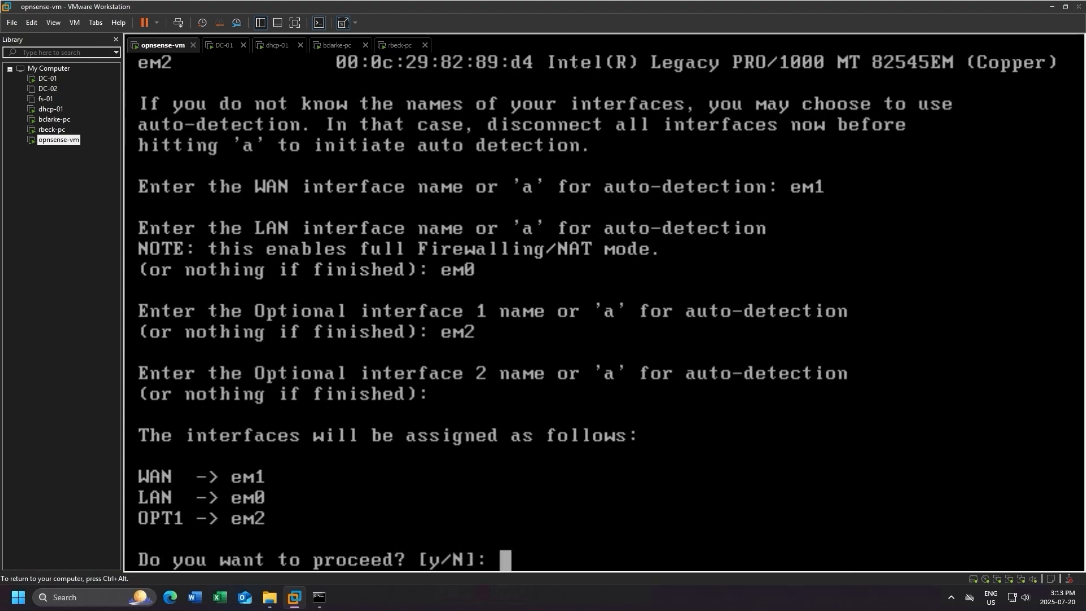
type("y")
key("Return")
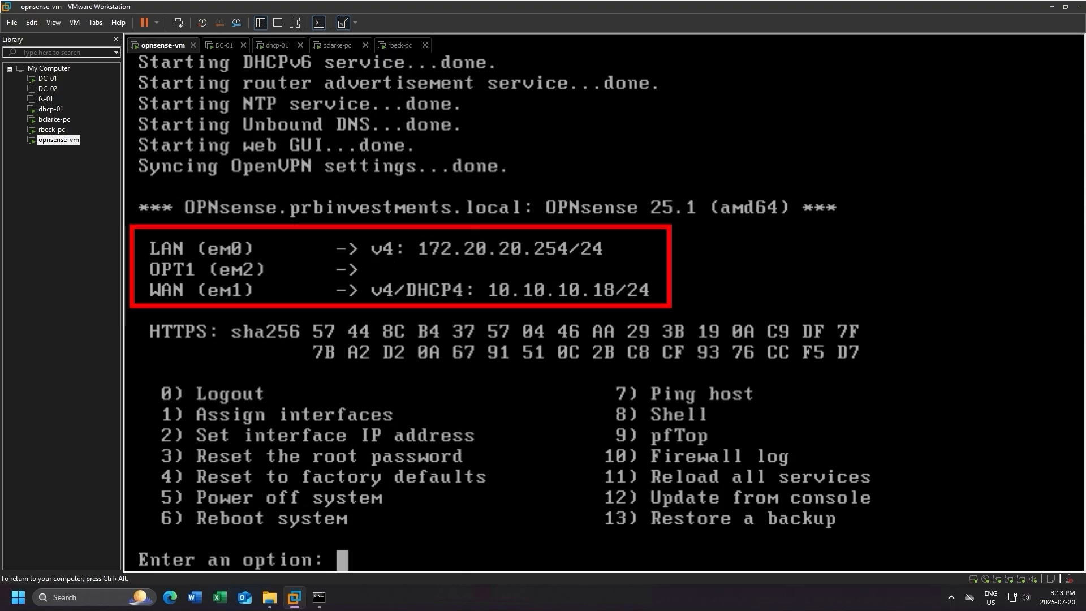
Enter full-screen mode, release input from the OPNsense console and switch to the Windows desktop virtual machine.
left_click(295, 22)
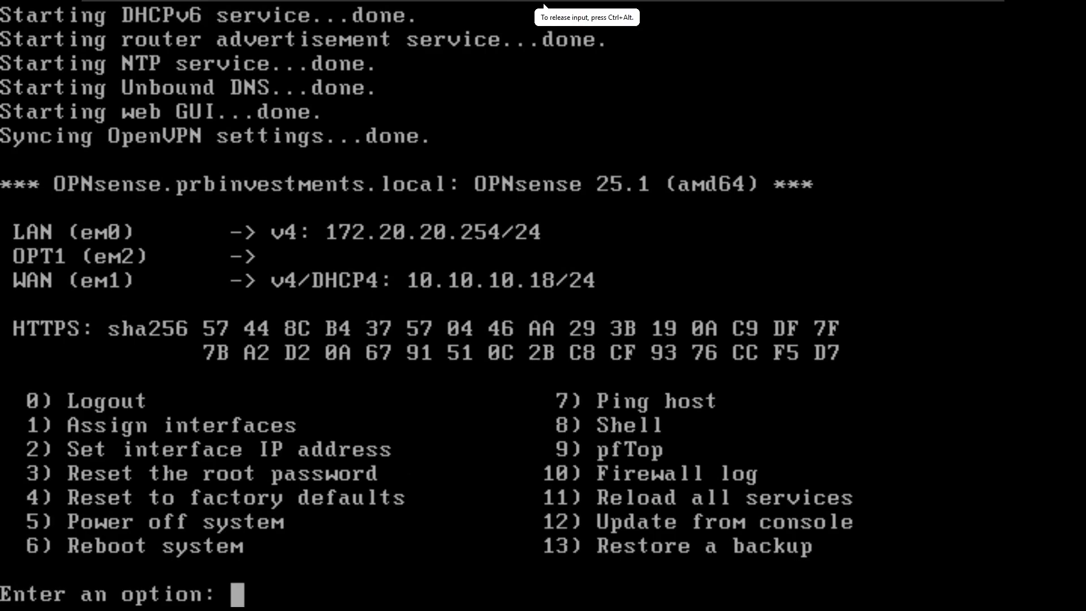
key("ctrl+alt")
left_click(685, 8)
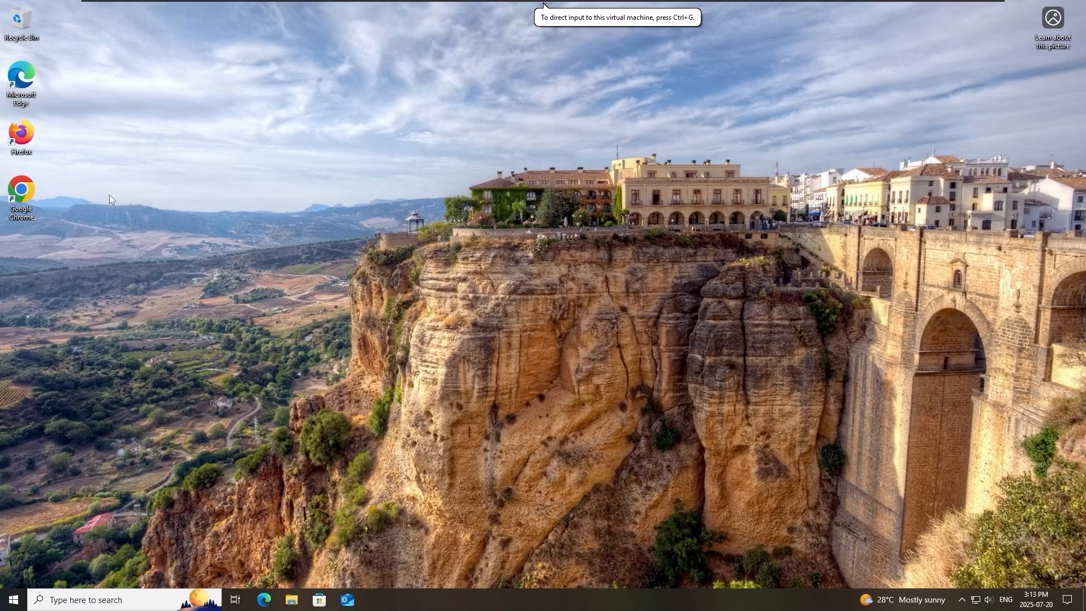
double_click(22, 93)
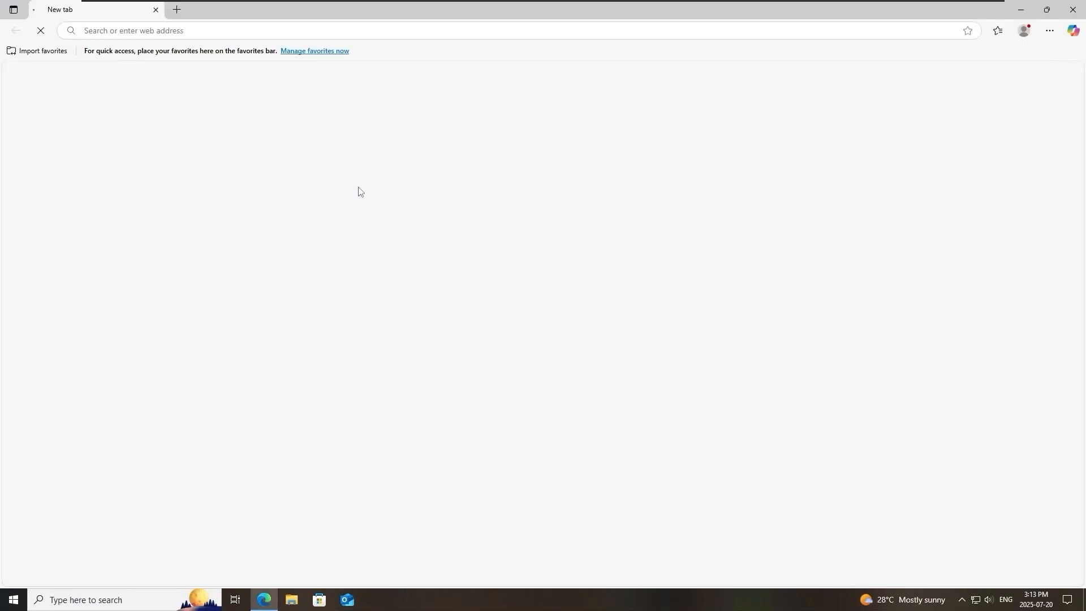
left_click(410, 31)
type("htt")
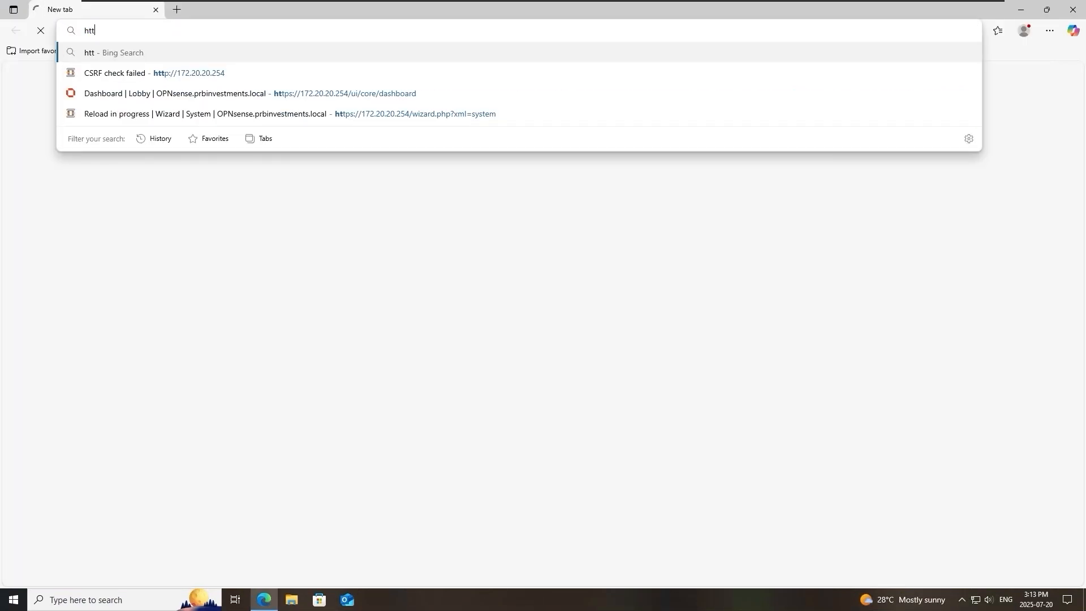
type("ps://")
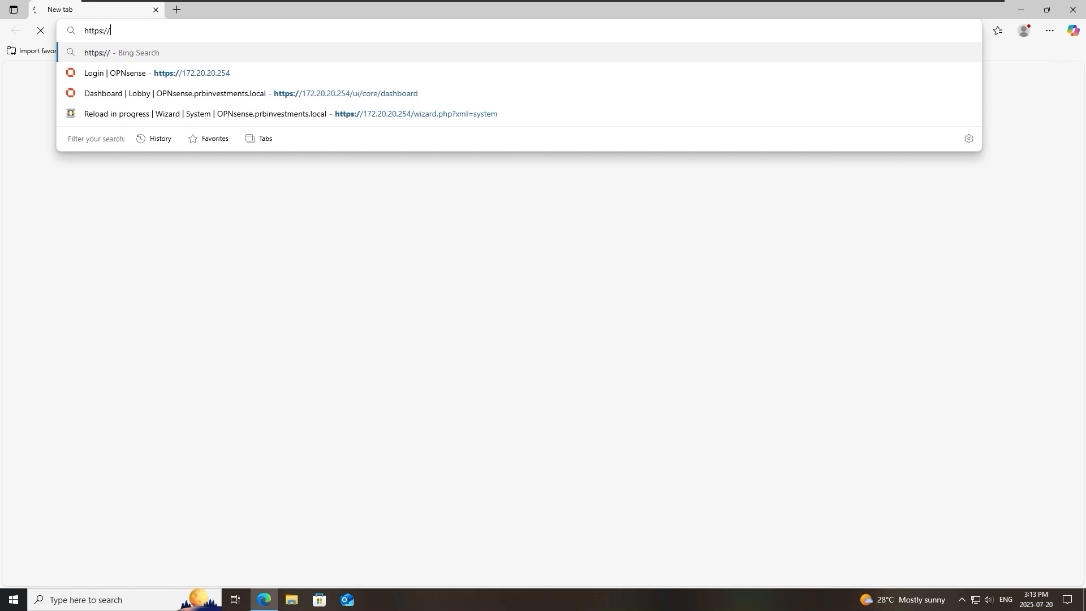
type("172.20.20.254")
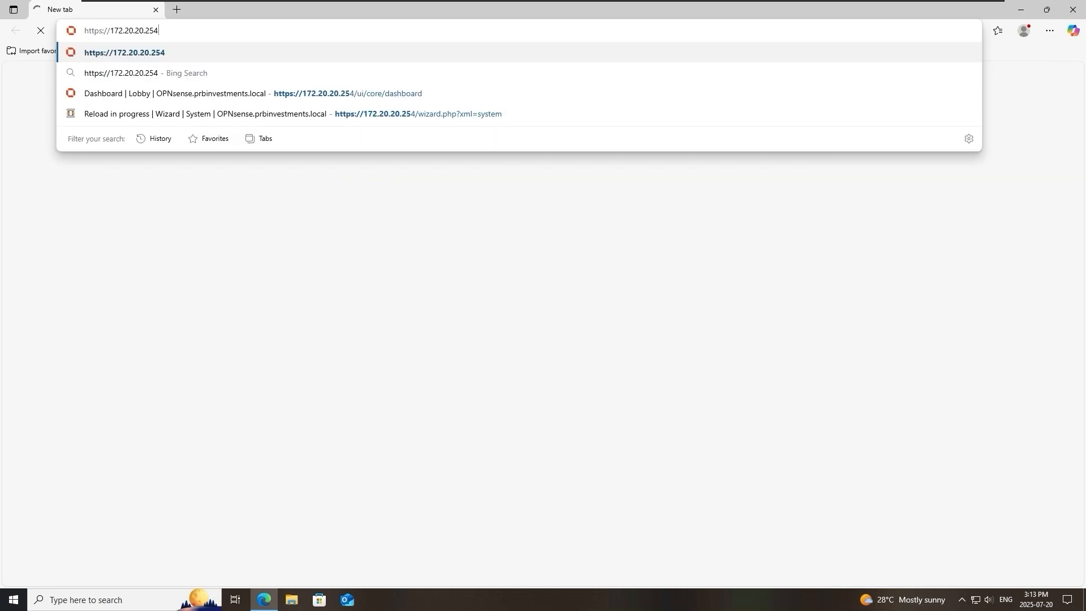
key("Return")
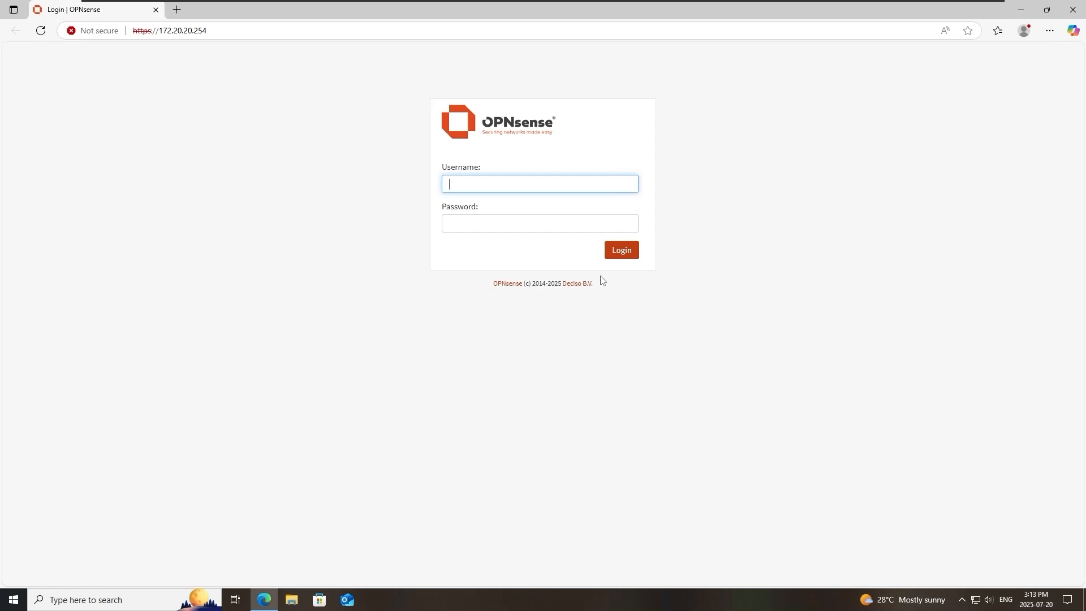
Log in to the OPNsense web interface as root, entering the account password.
type("root")
key("Tab")
type("opnsense123")
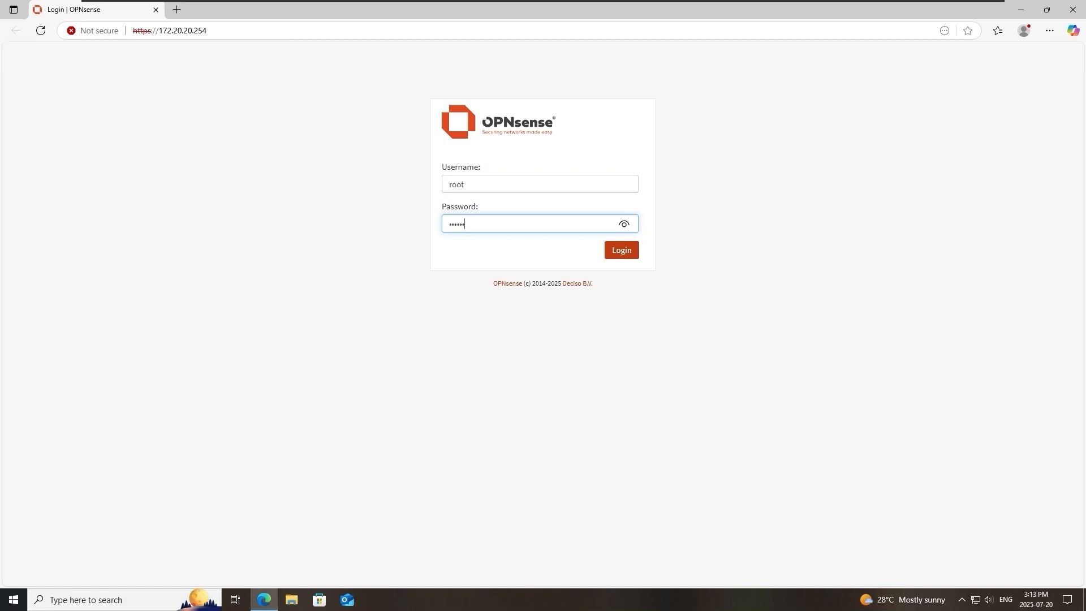
key("Return")
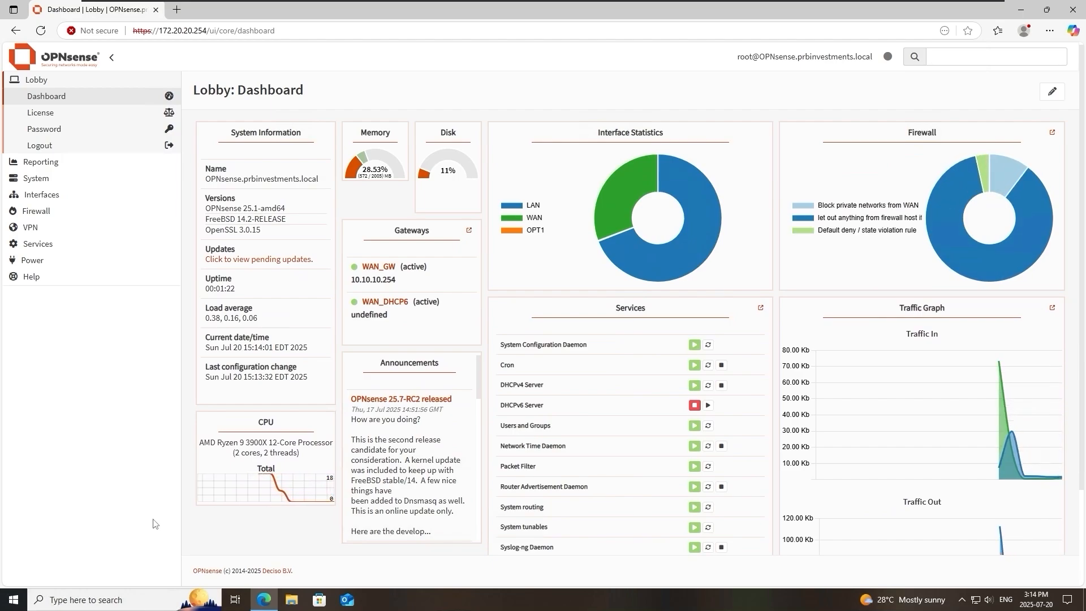
Check the dashboard, the installed firmware version and the firmware update log.
scroll(156, 532, "down", 1)
scroll(154, 526, "up", 1)
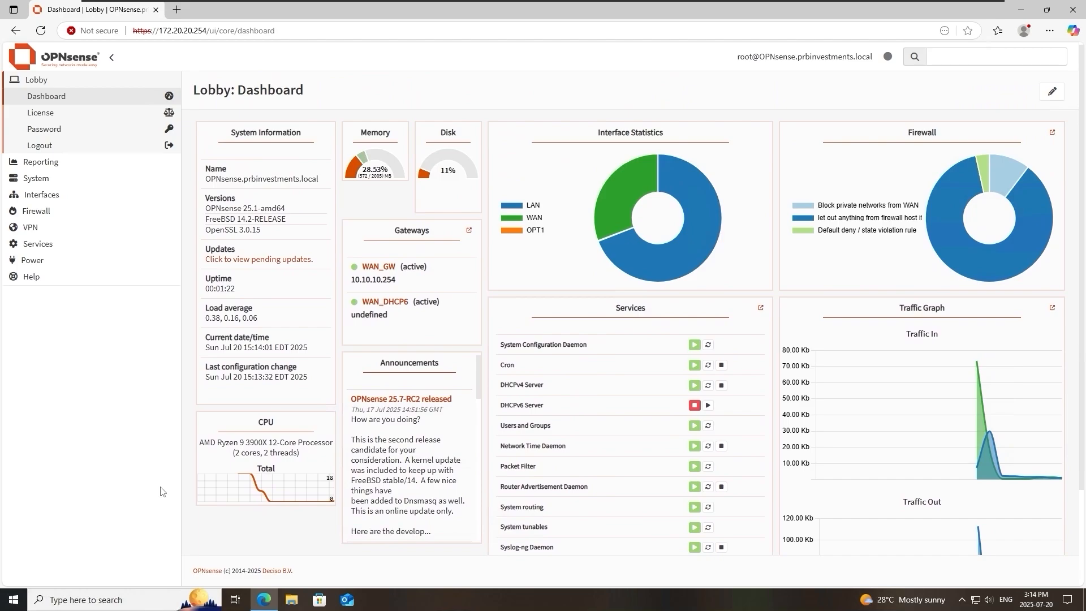
left_click(97, 177)
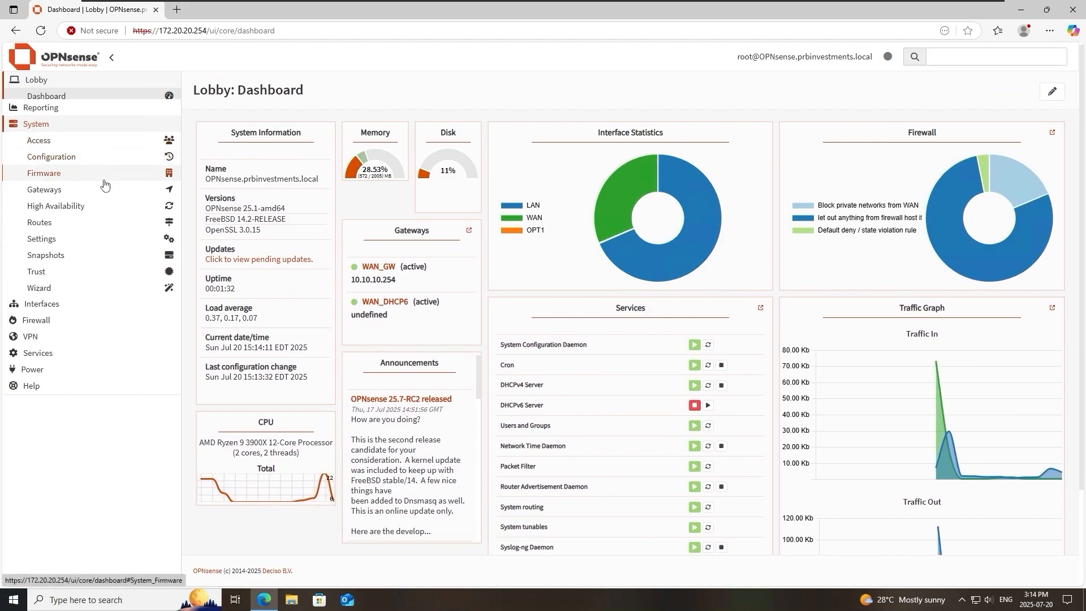
left_click(85, 164)
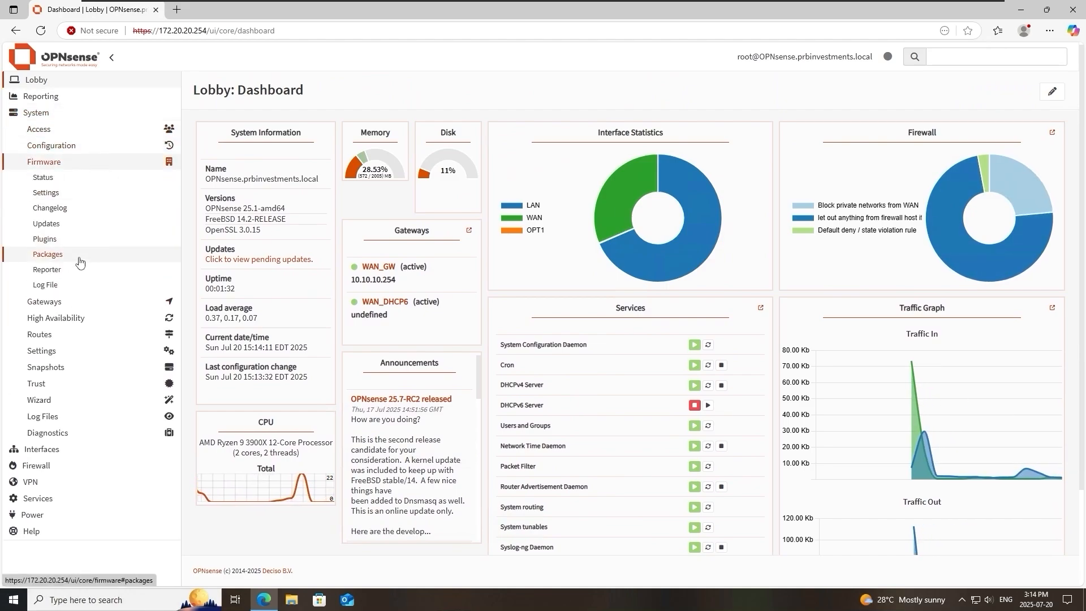
left_click(71, 225)
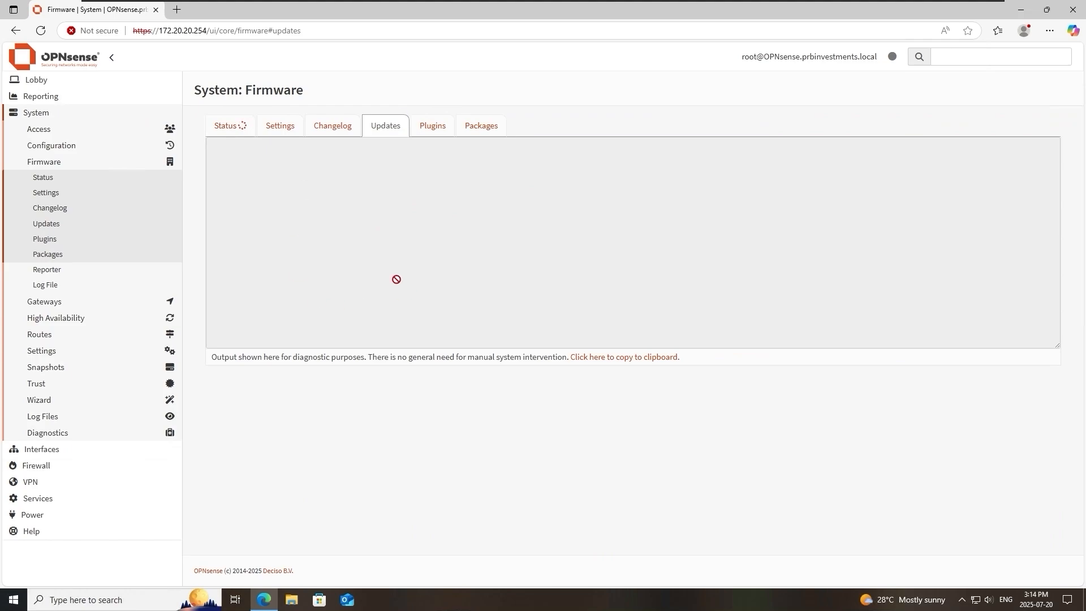
left_click(237, 134)
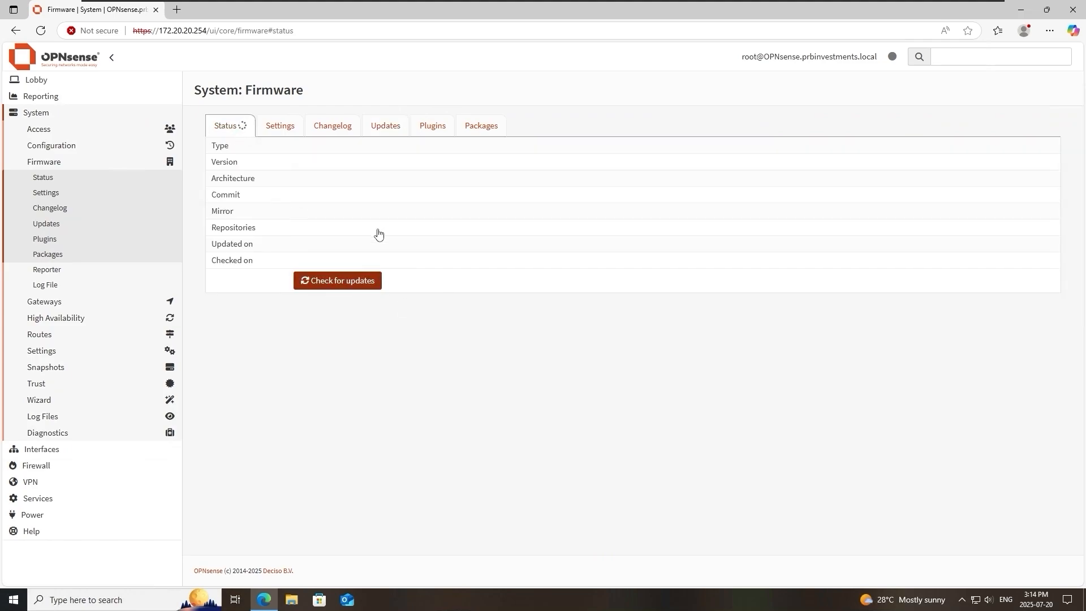
left_click_drag(312, 162, 290, 162)
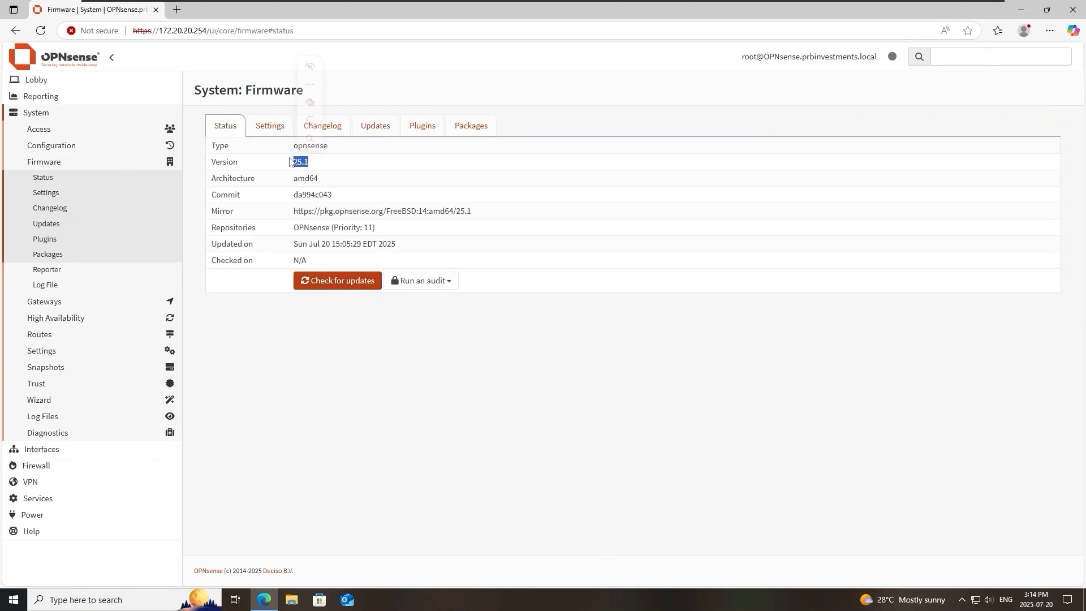
left_click(378, 130)
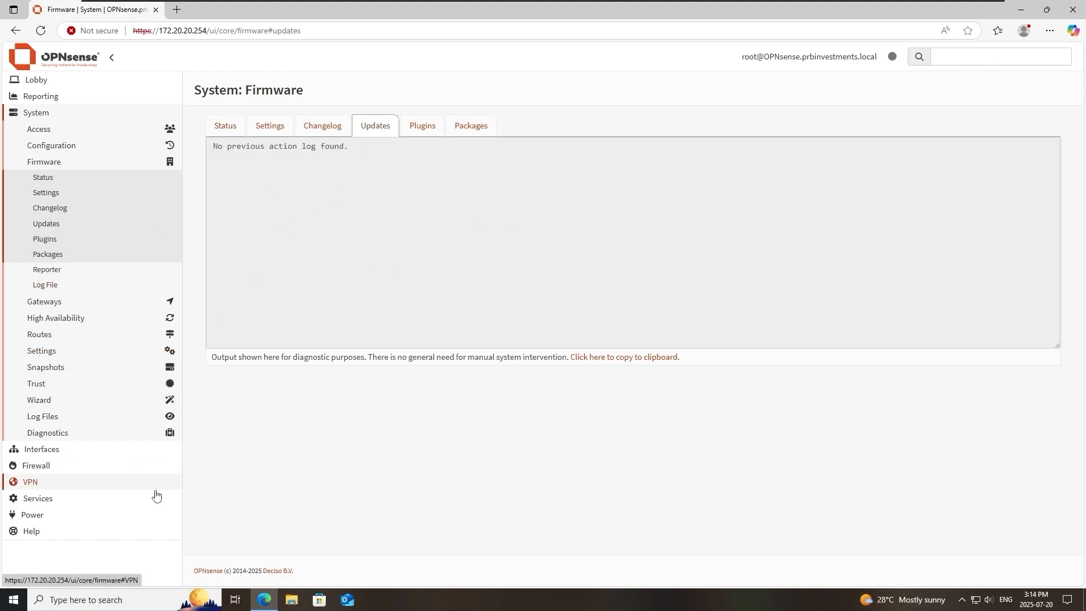
Disable the ISC DHCPv4 server on the LAN interface and save the settings.
left_click(77, 501)
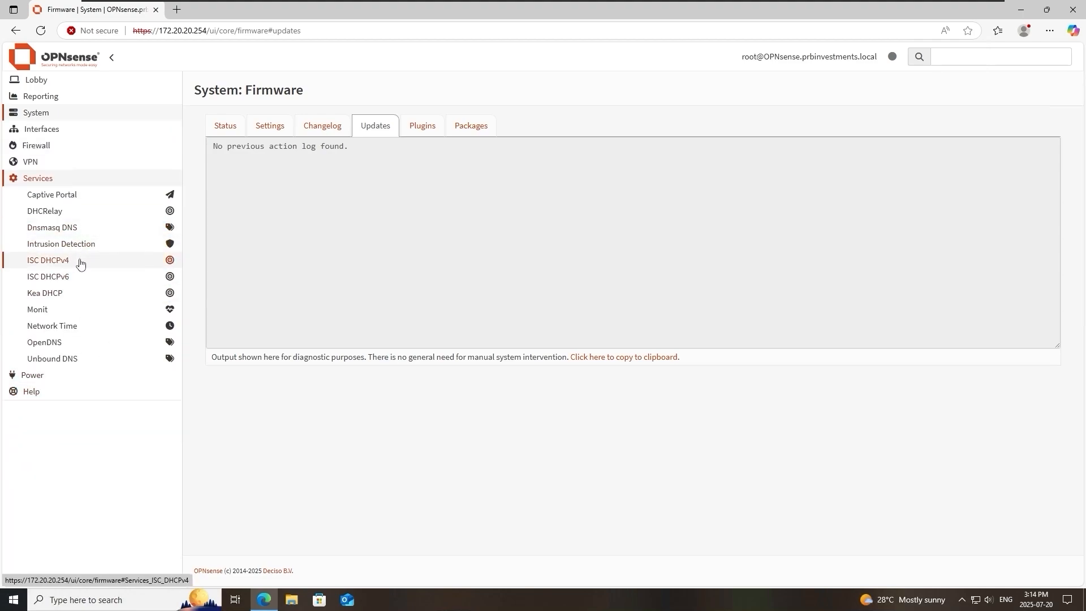
left_click(80, 262)
left_click(83, 279)
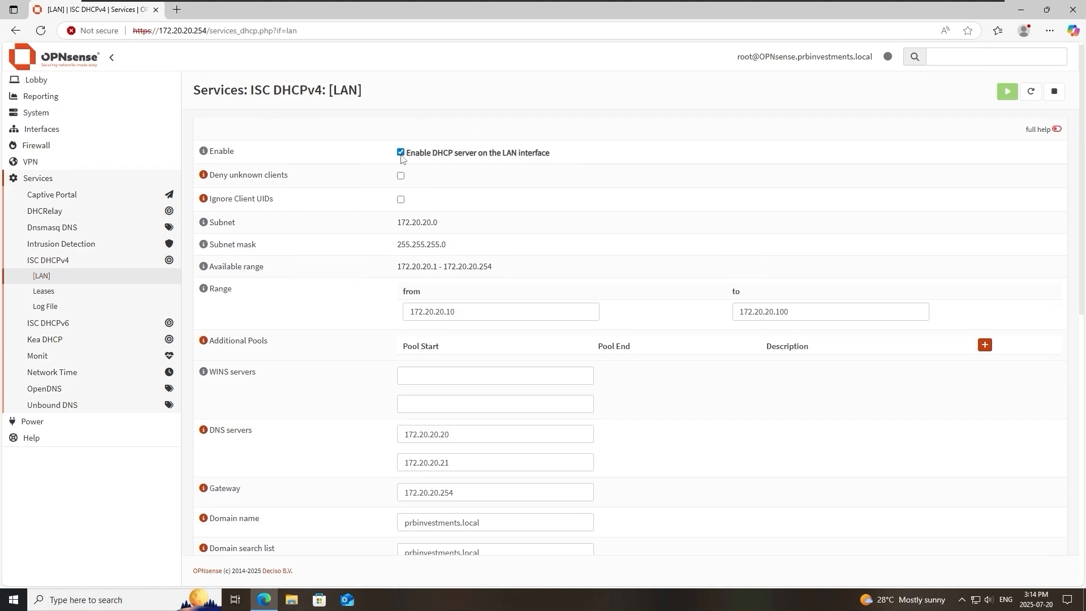
scroll(459, 362, "down", 5)
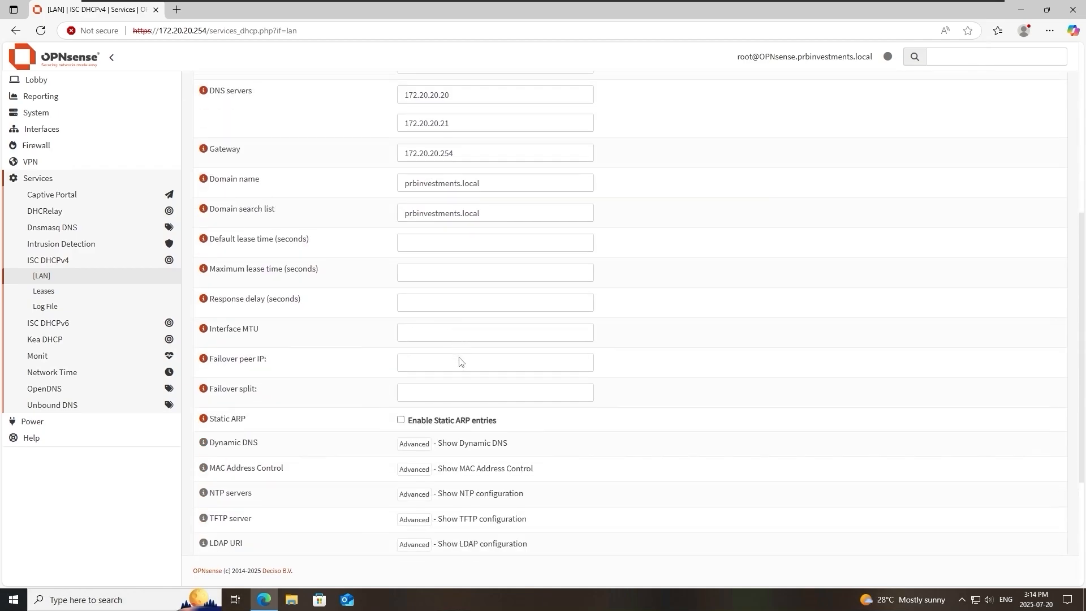
scroll(639, 328, "down", 4)
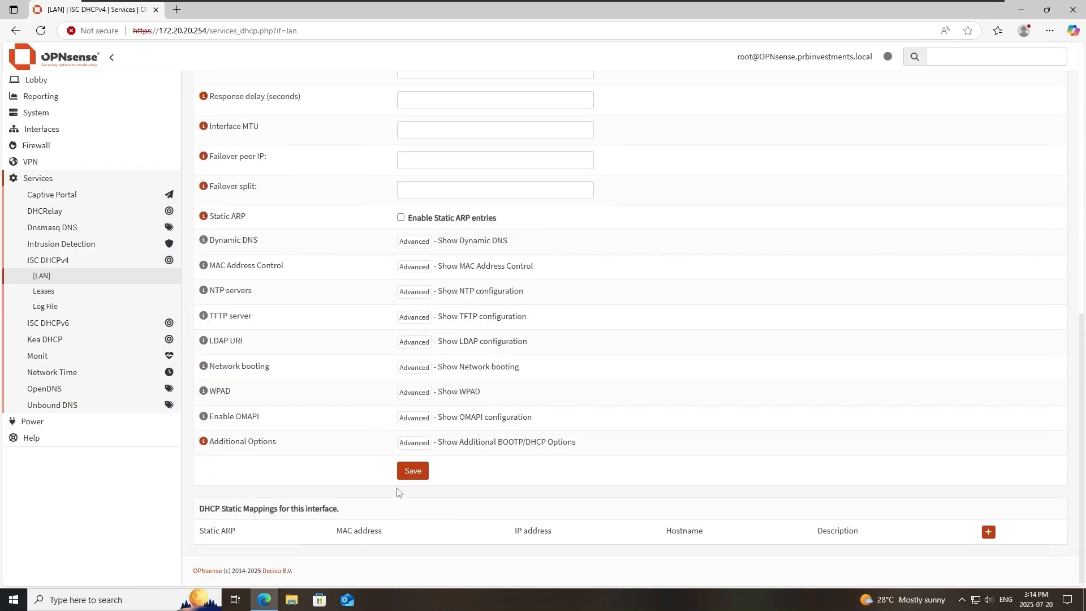
left_click(404, 475)
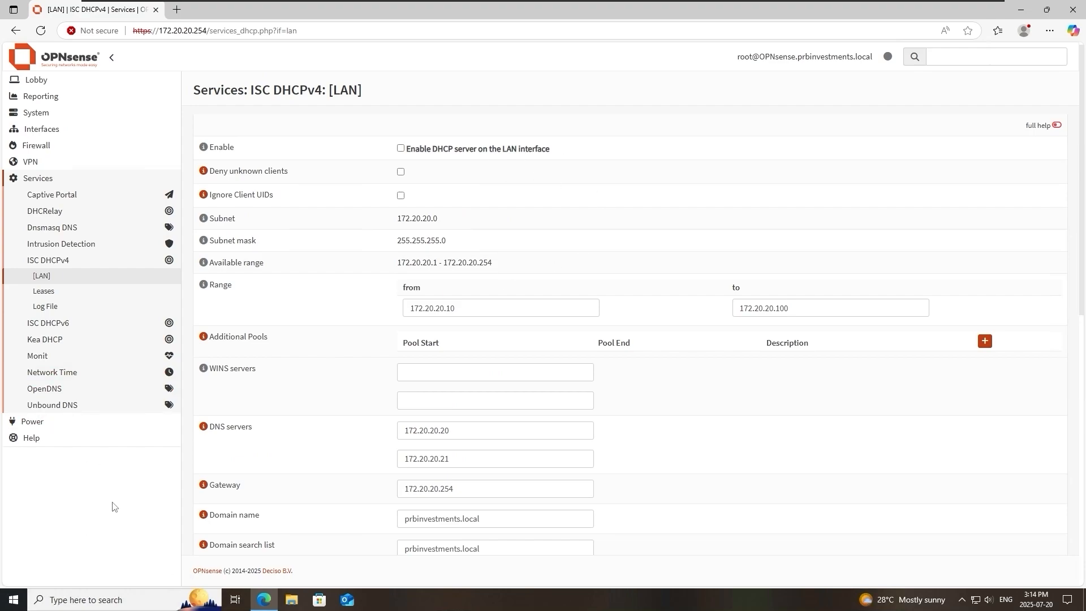
Set the IPv4 configuration type of the OPT1 interface to Static IPv4.
left_click(79, 131)
left_click(103, 168)
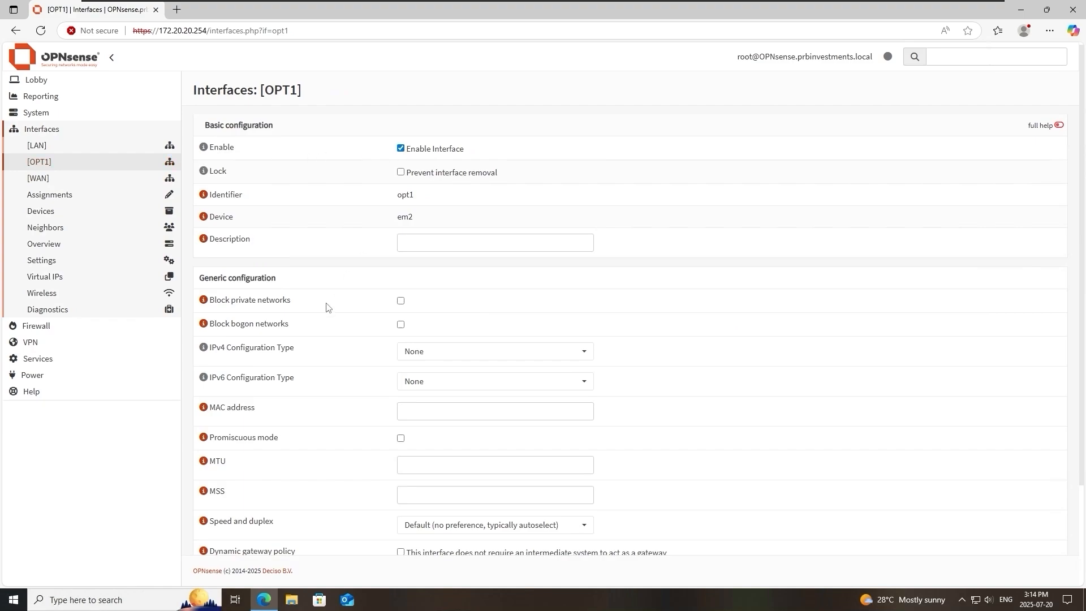
scroll(339, 295, "down", 1)
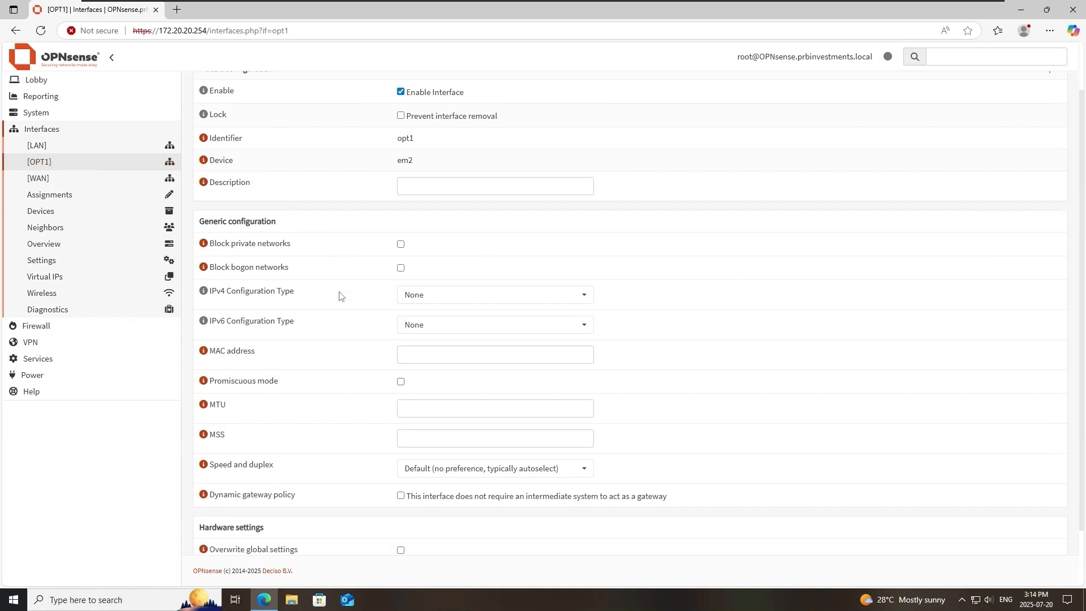
scroll(360, 301, "down", 1)
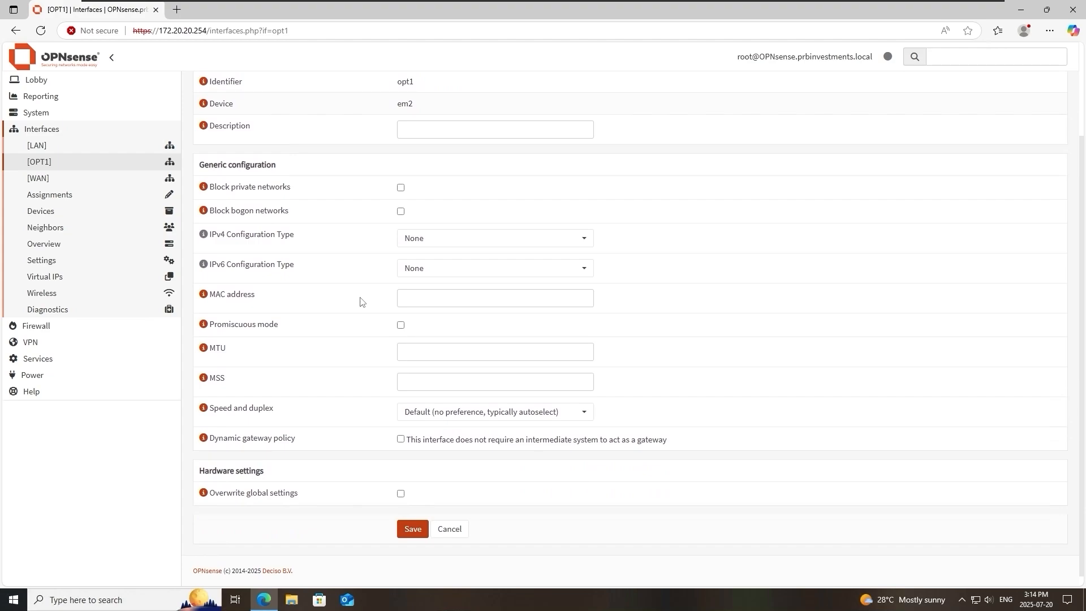
left_click(490, 239)
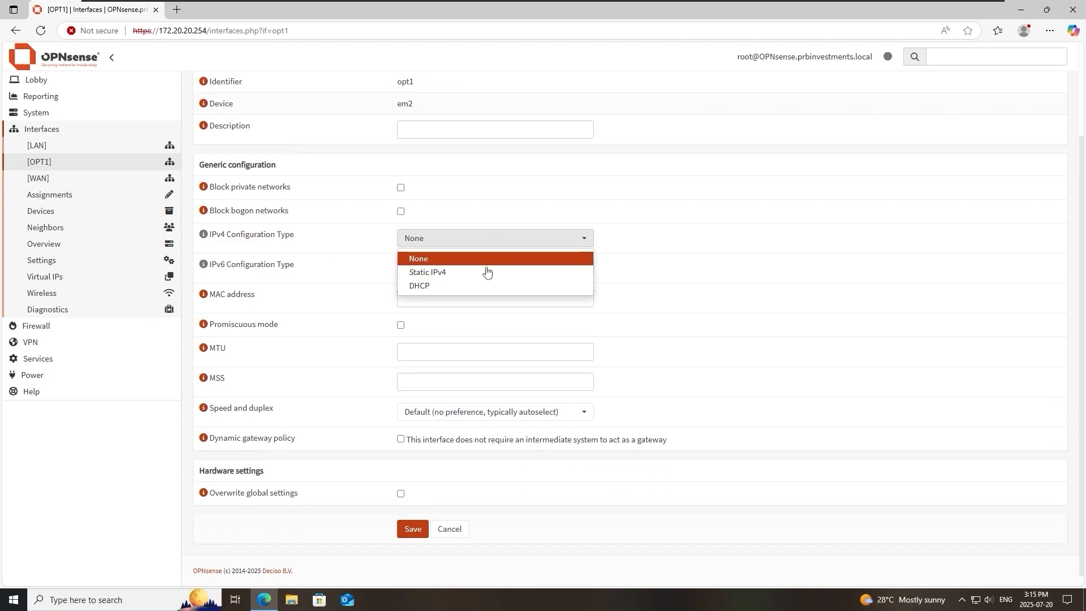
left_click(444, 272)
left_click(444, 274)
left_click(358, 252)
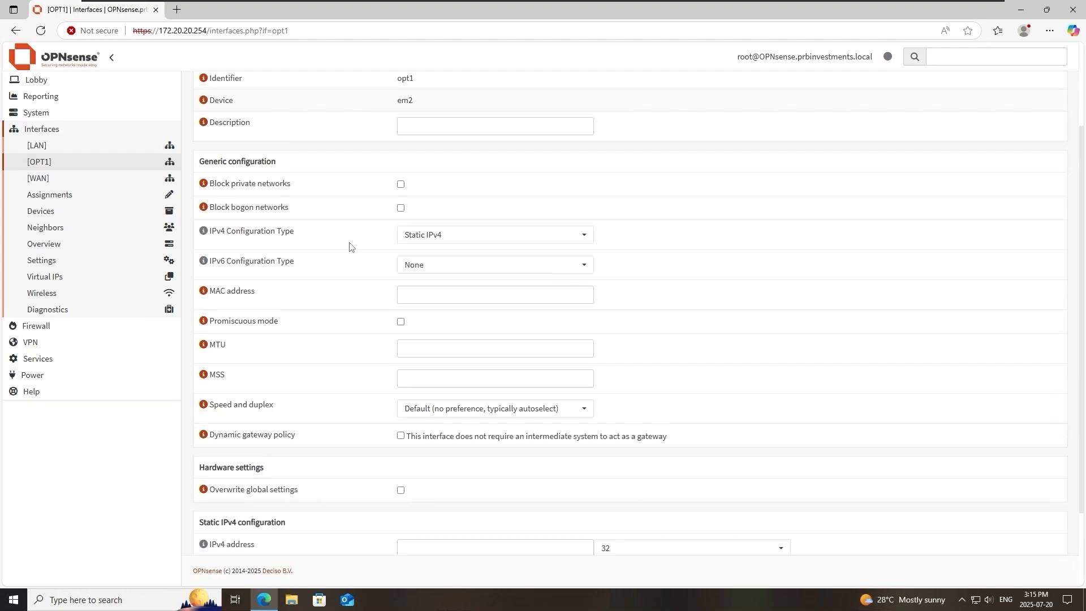
Give the OPT1 interface the static IPv4 address 192.168.10.254 with a /24 prefix, then save and apply the changes.
scroll(349, 245, "down", 2)
left_click(441, 453)
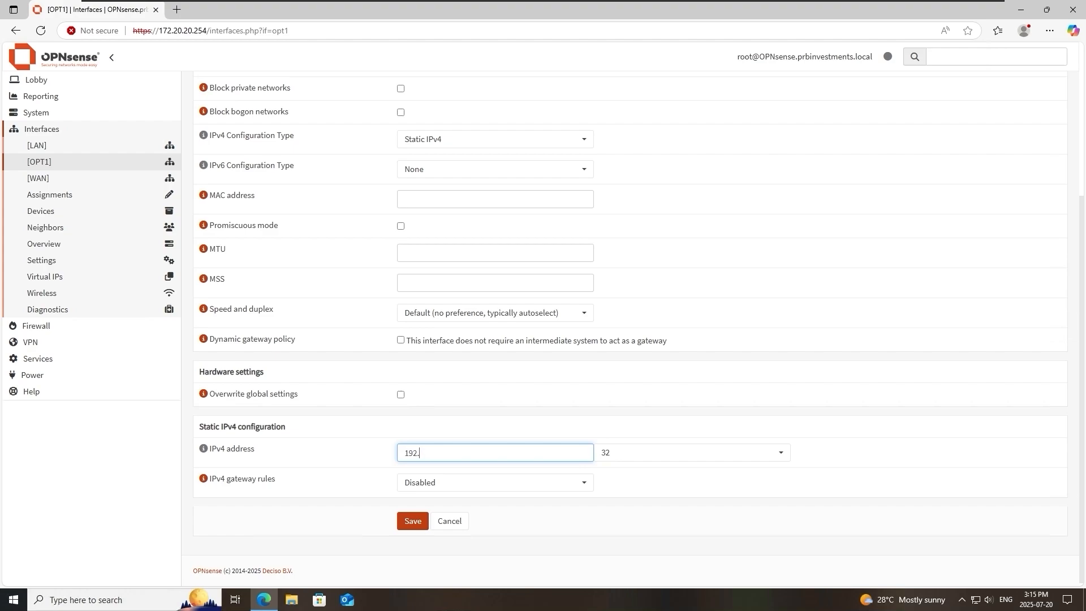
type("192.168.10.254")
left_click(692, 452)
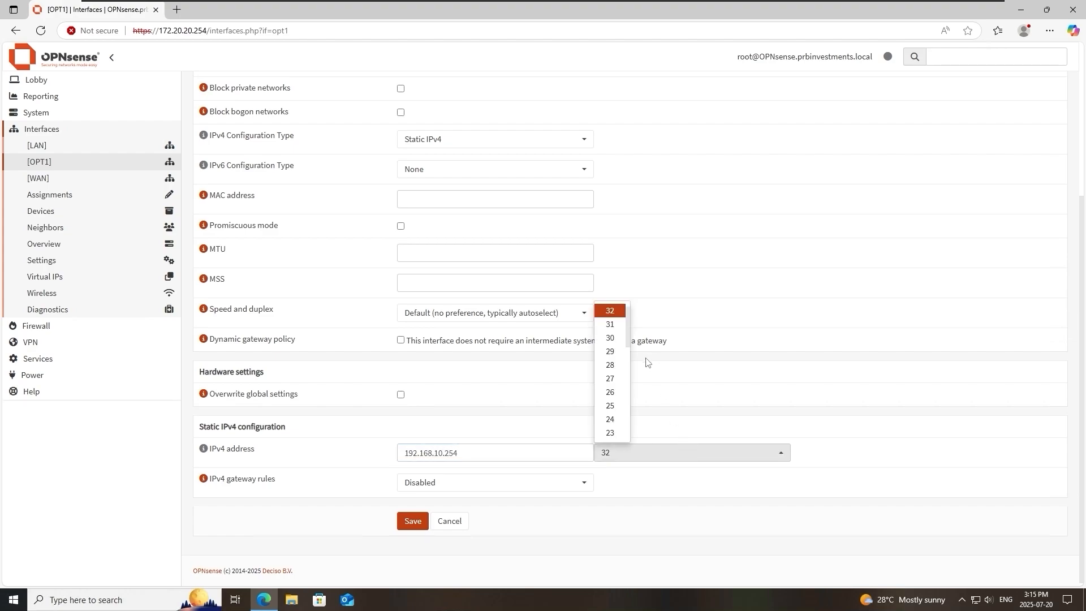
left_click(610, 419)
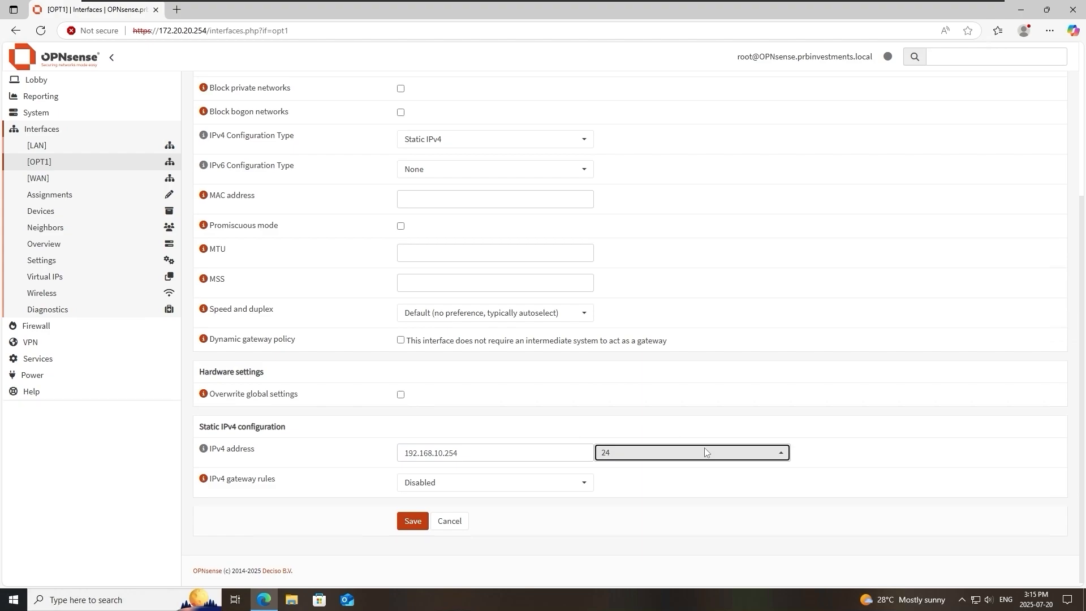
left_click(412, 520)
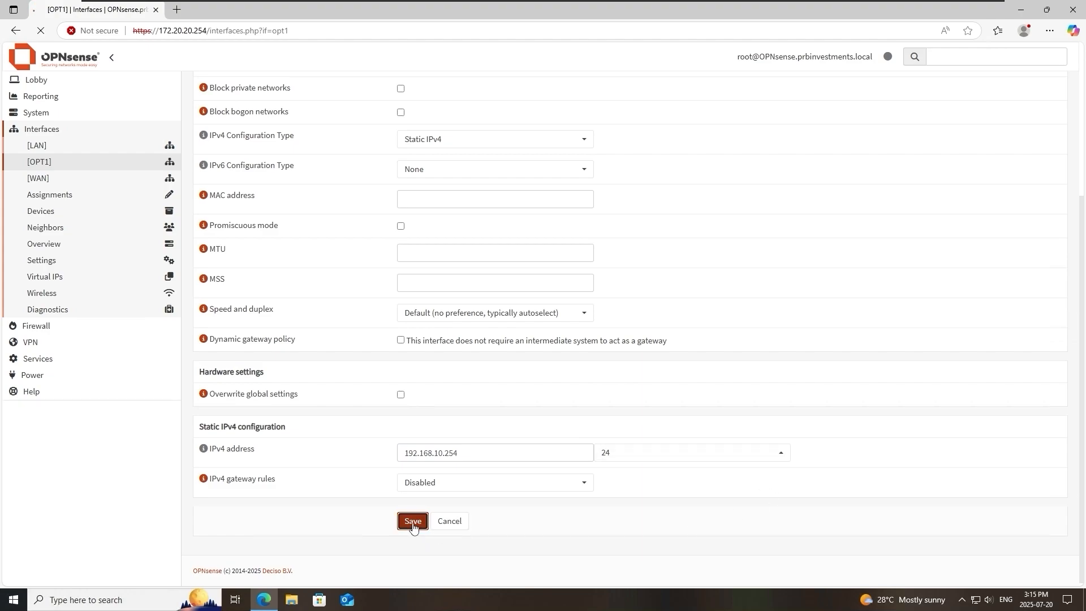
left_click(1033, 138)
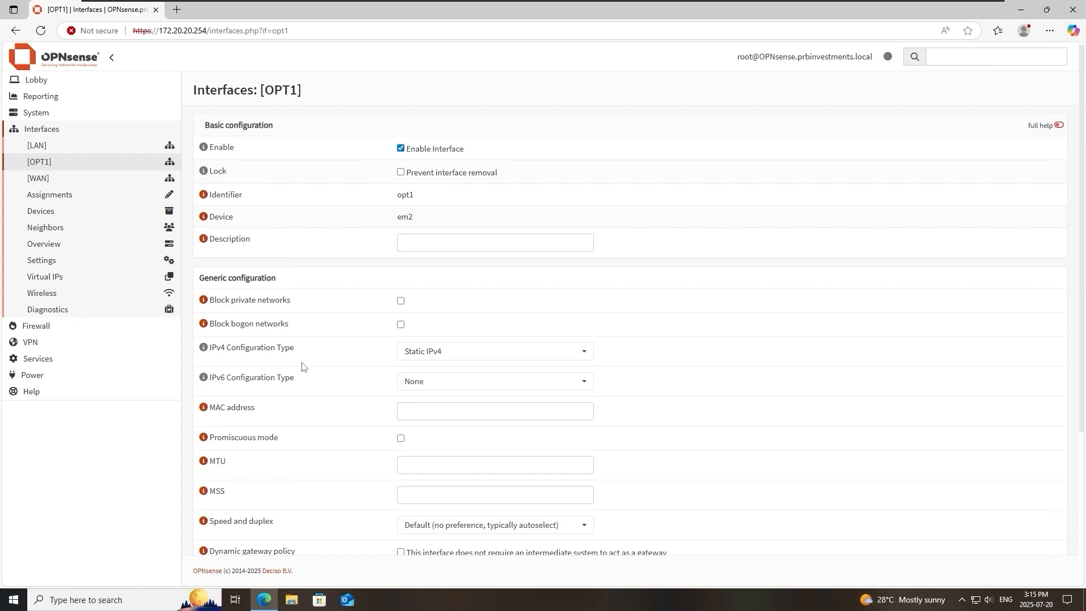
Review the firewall rules defined for the LAN interface.
left_click(108, 331)
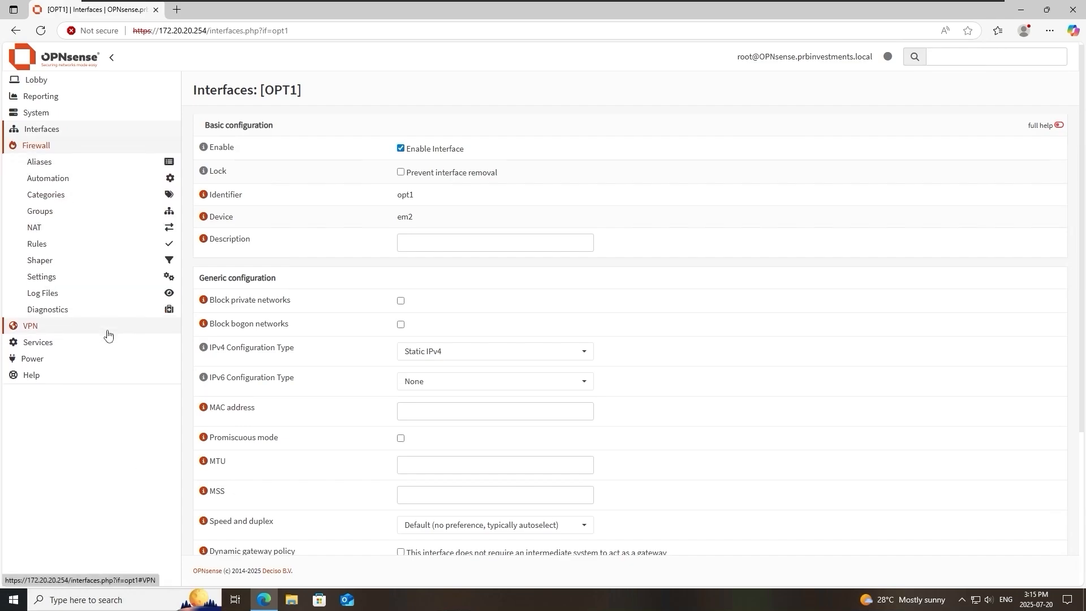
left_click(95, 249)
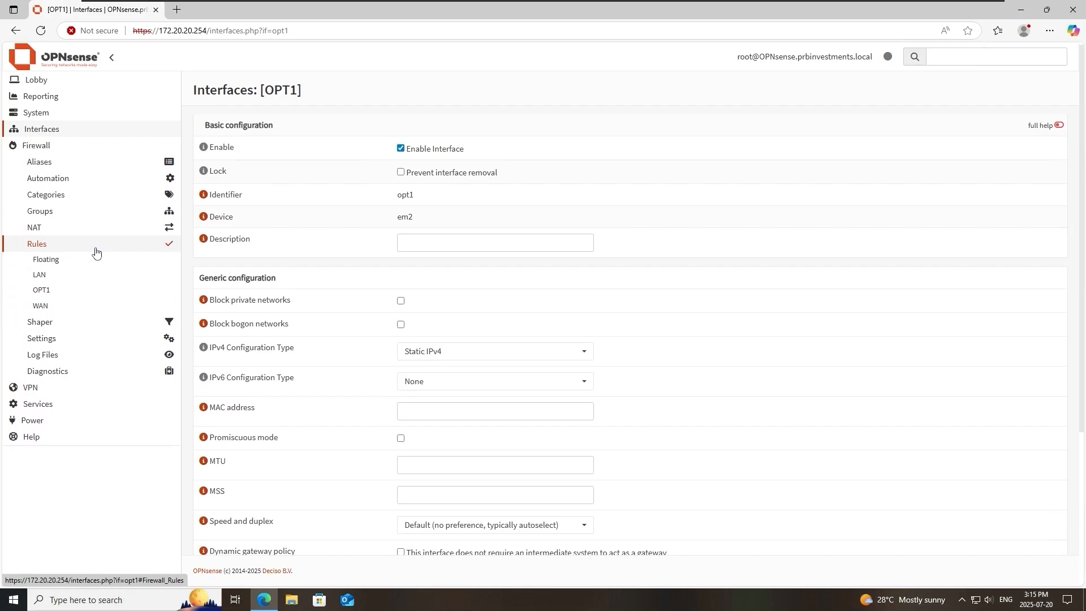
left_click(112, 277)
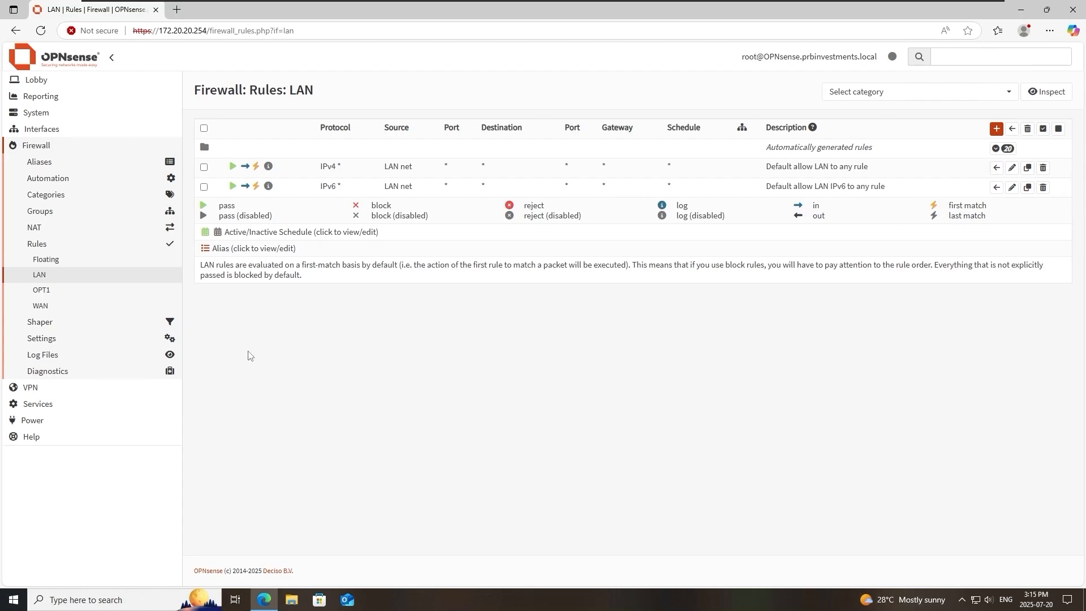
Add an OPT1 firewall rule that passes inbound IPv4 traffic of any protocol, source and destination, and apply the changes.
left_click(135, 295)
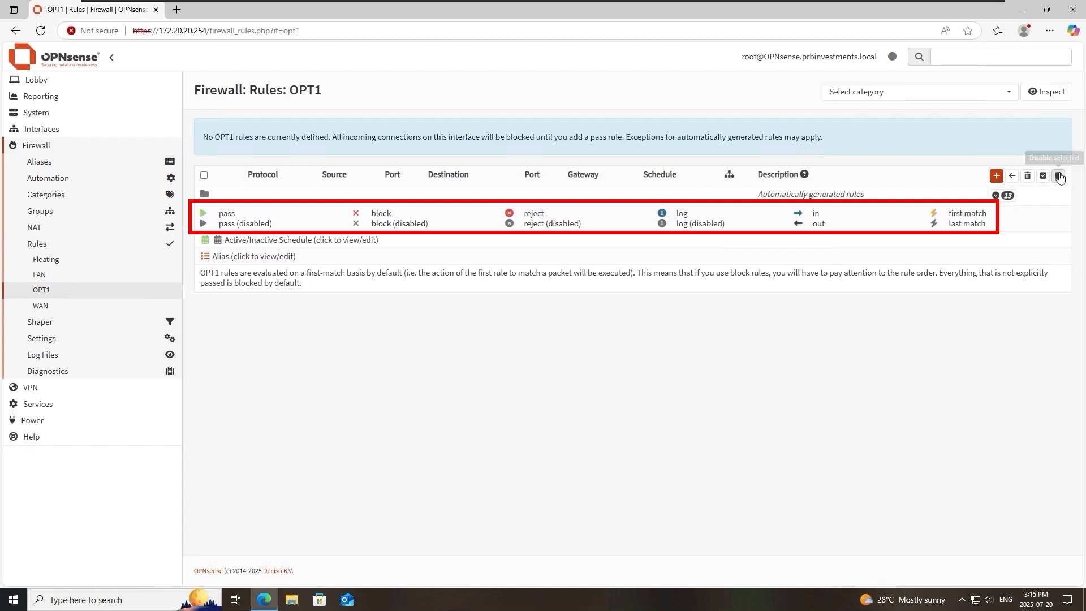
left_click(997, 179)
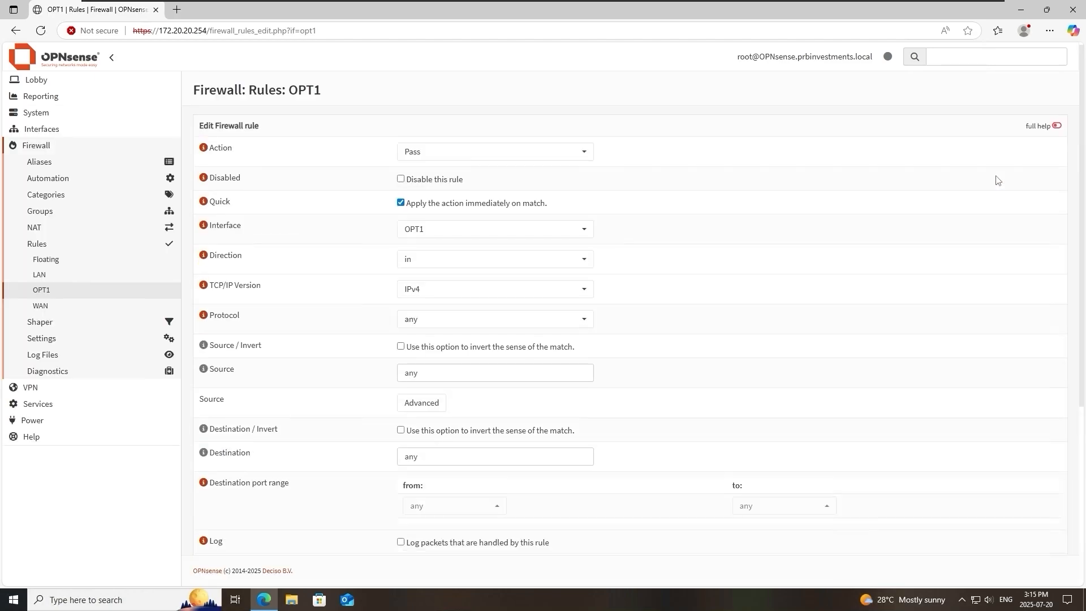
left_click(469, 148)
left_click(469, 148)
scroll(634, 242, "down", 1)
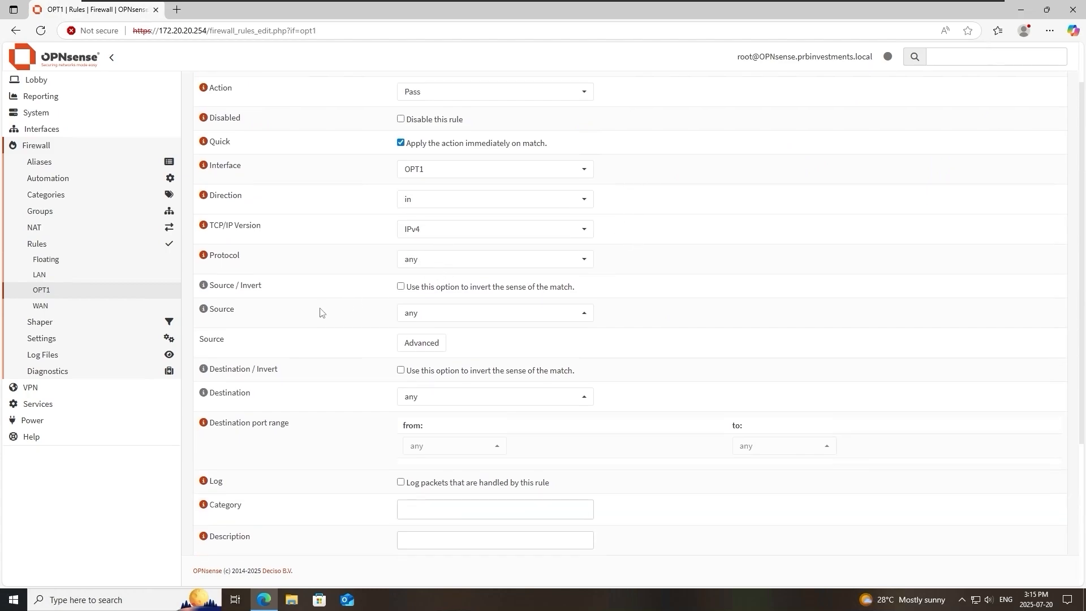
scroll(339, 312, "down", 1)
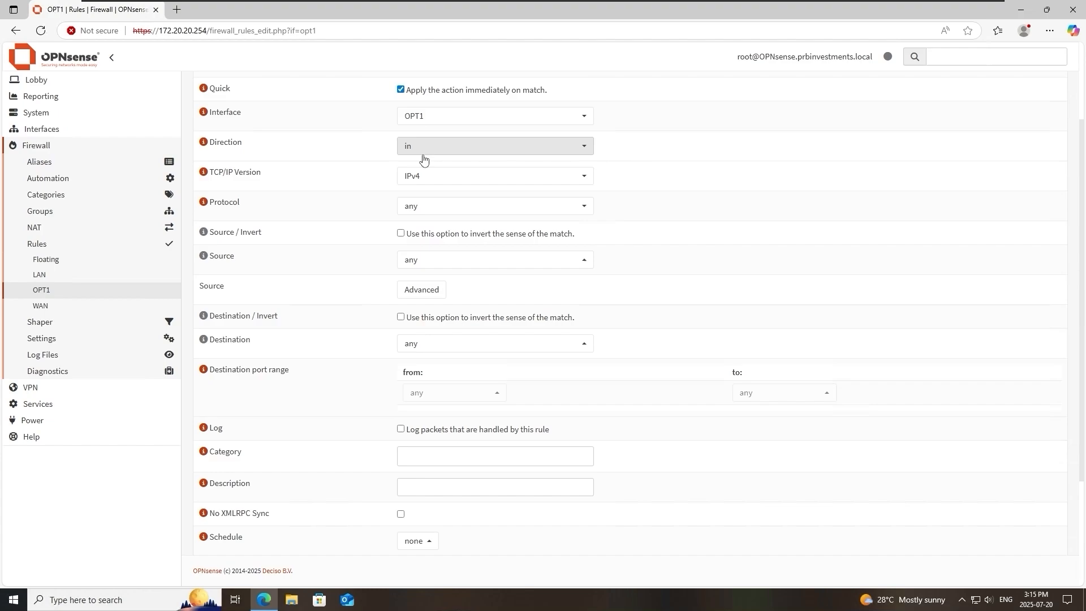
scroll(364, 238, "down", 1)
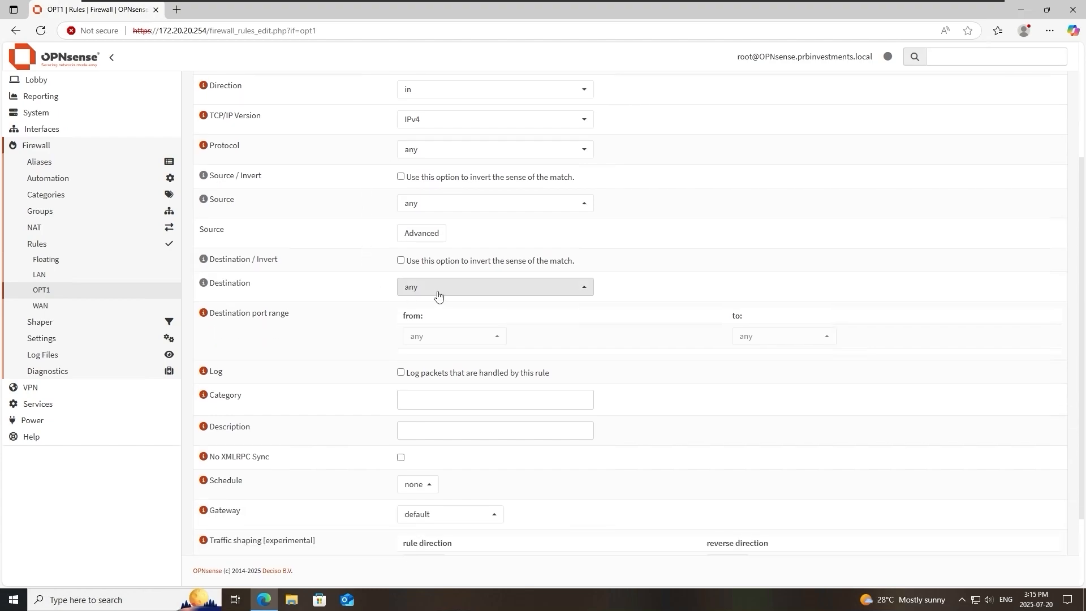
scroll(436, 293, "down", 2)
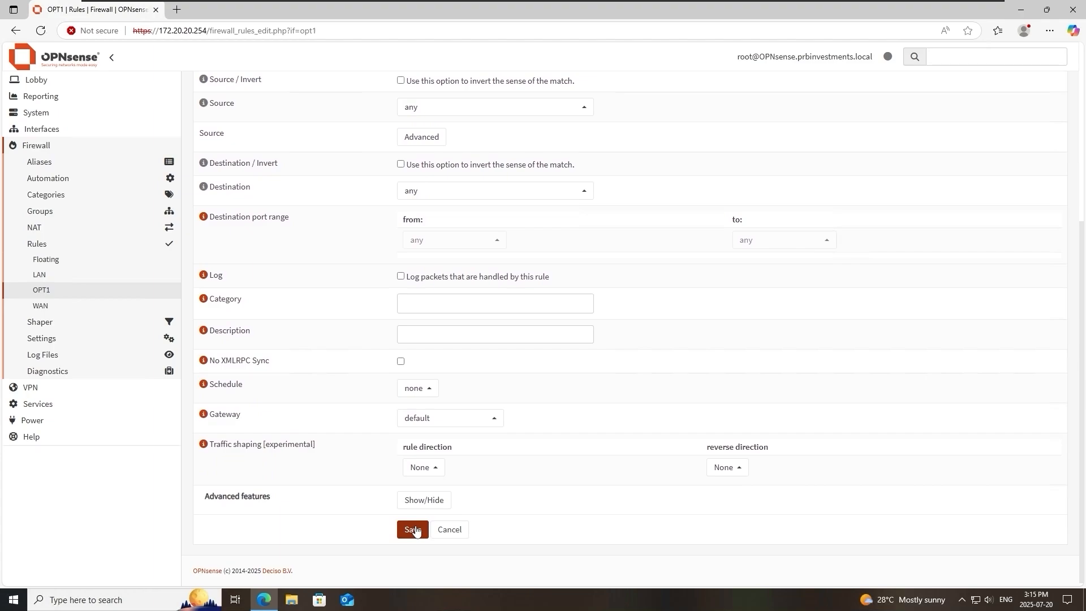
left_click(414, 529)
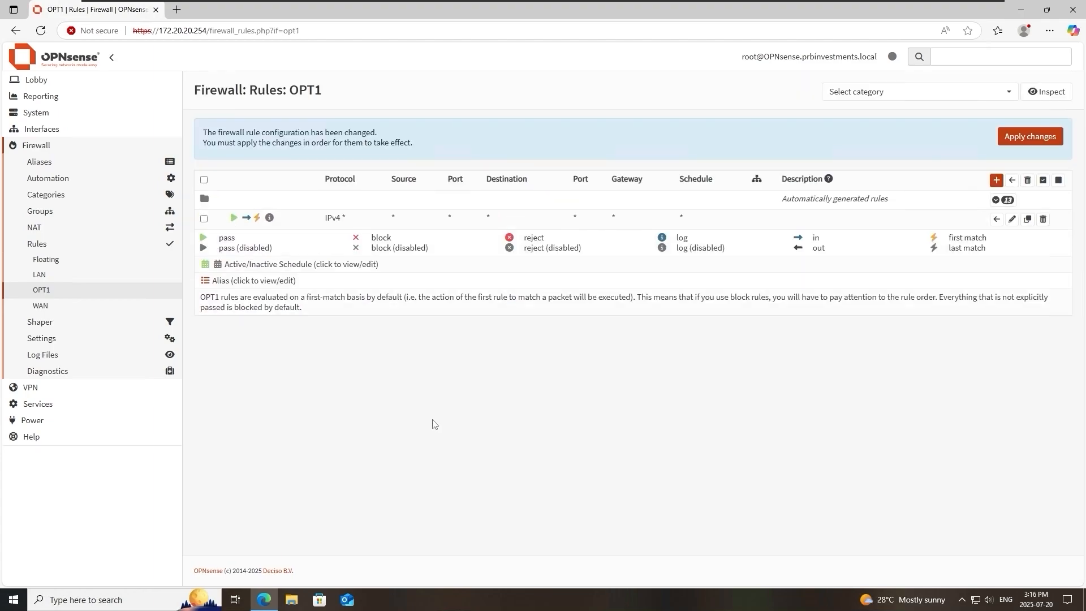
left_click(1001, 143)
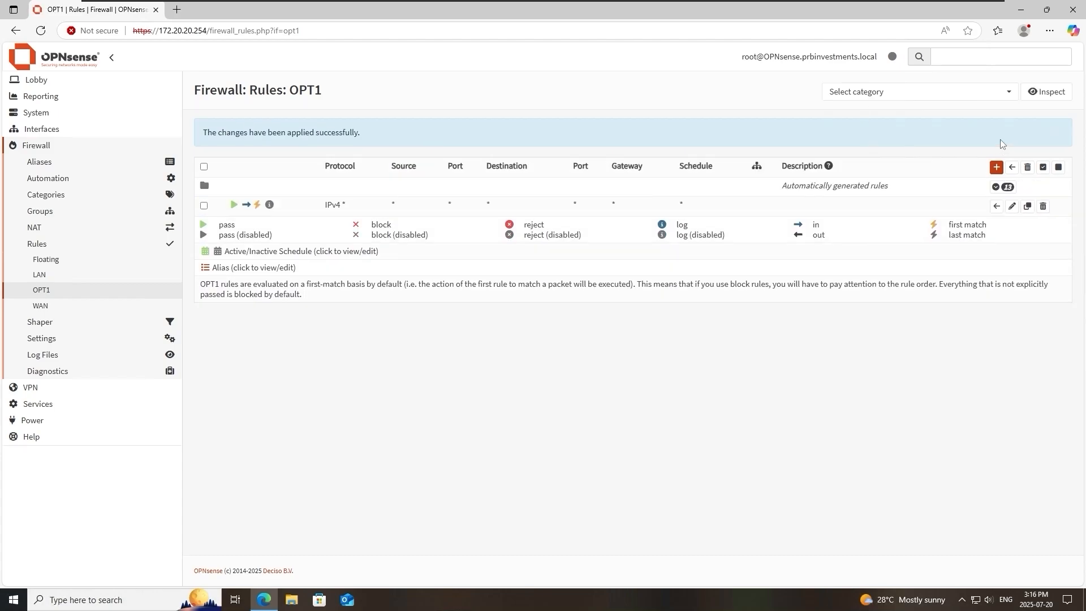
Set the IPv4 properties of the Windows client's Ethernet0 adapter to obtain both the IP address and DNS server address automatically.
right_click(976, 600)
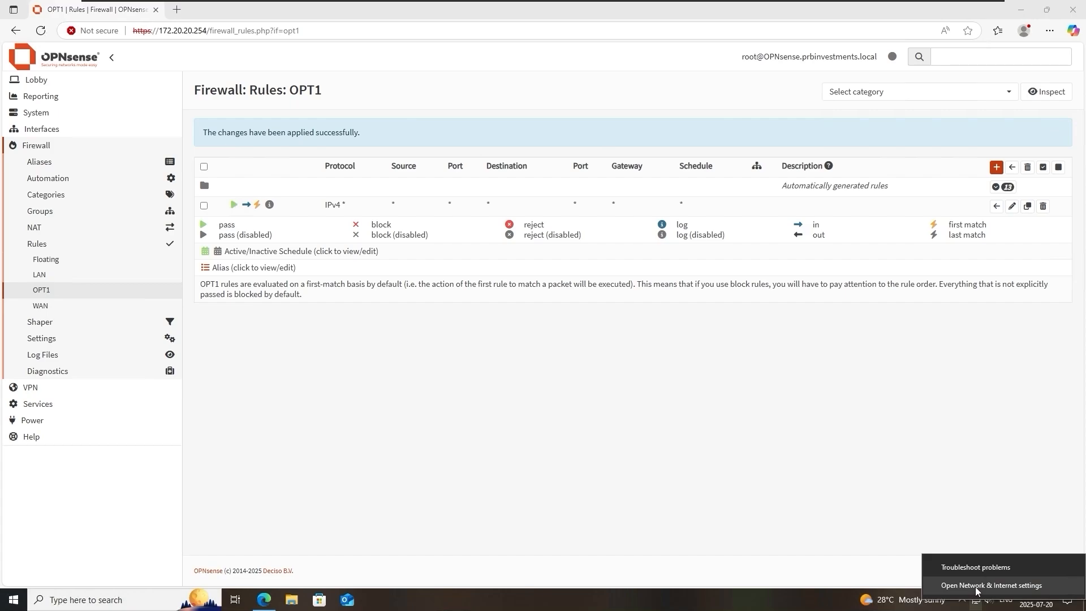
left_click(975, 586)
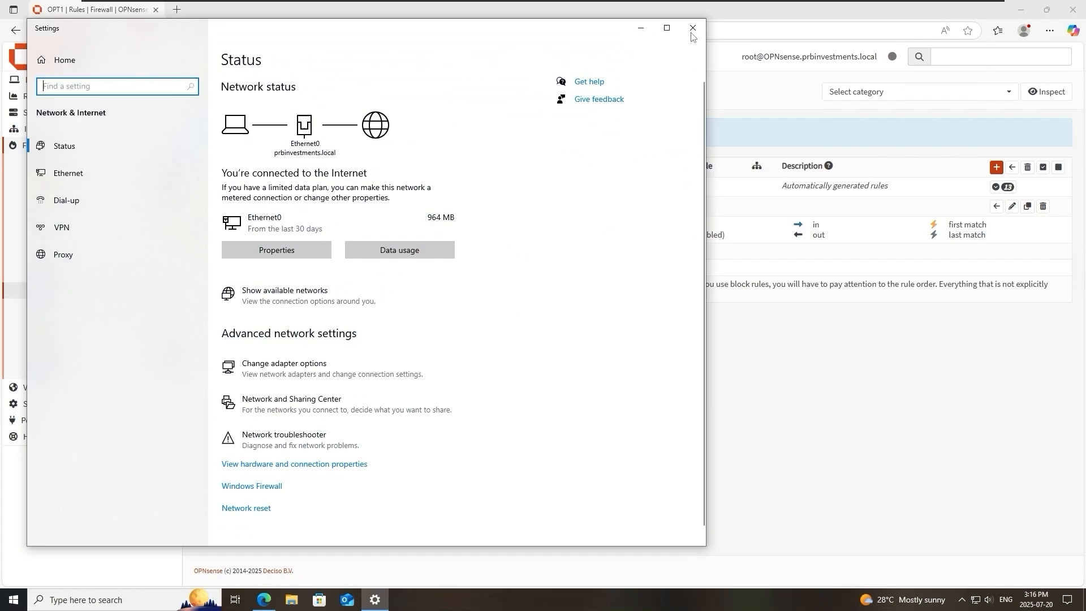
left_click(667, 27)
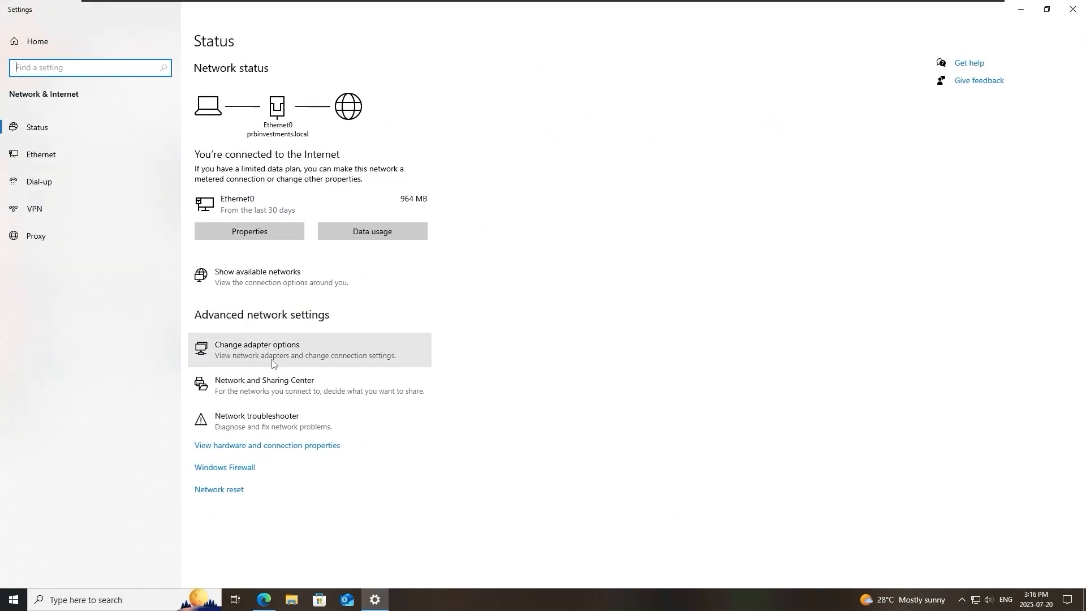
left_click(272, 364)
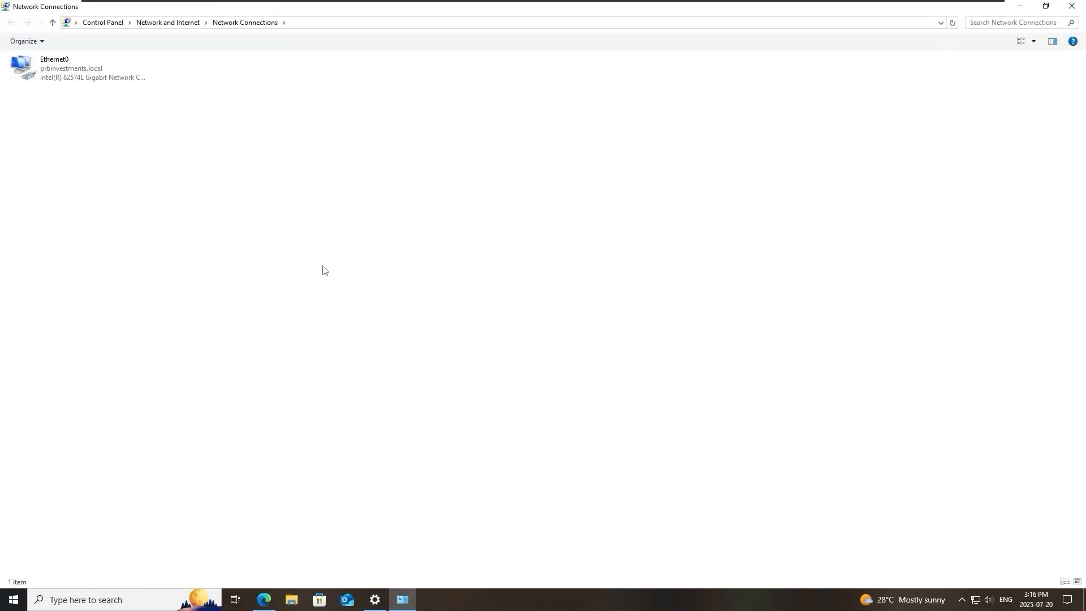
right_click(78, 68)
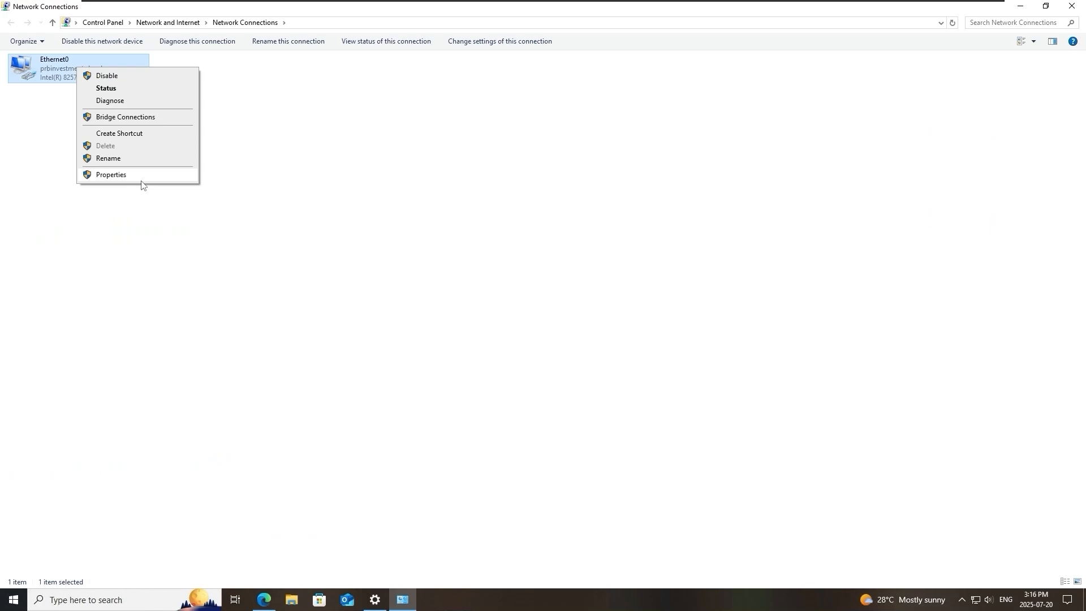
left_click(138, 175)
left_click(142, 172)
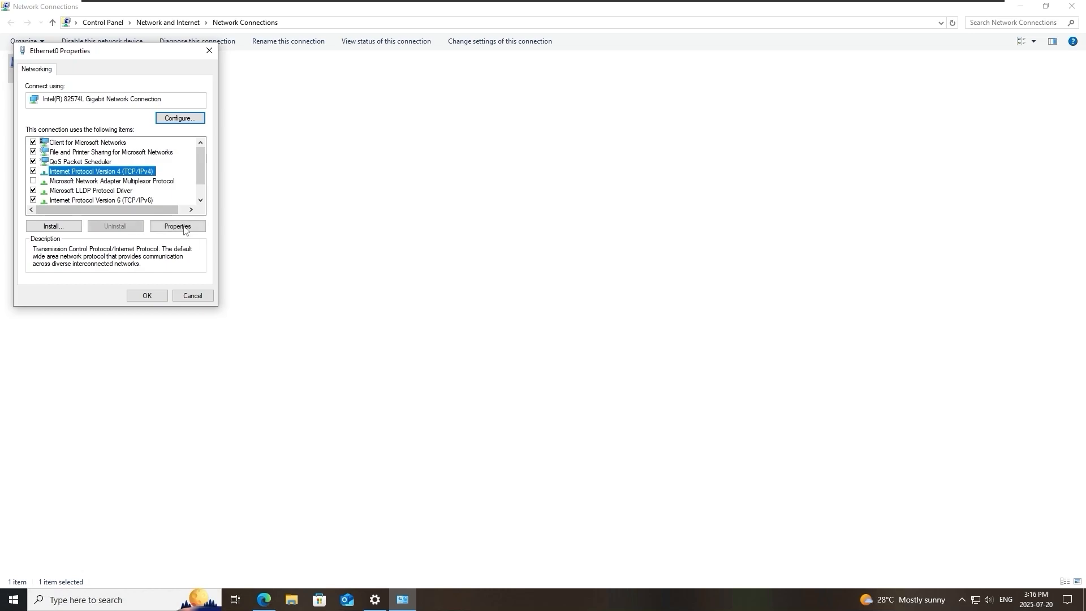
left_click(185, 228)
left_click(117, 164)
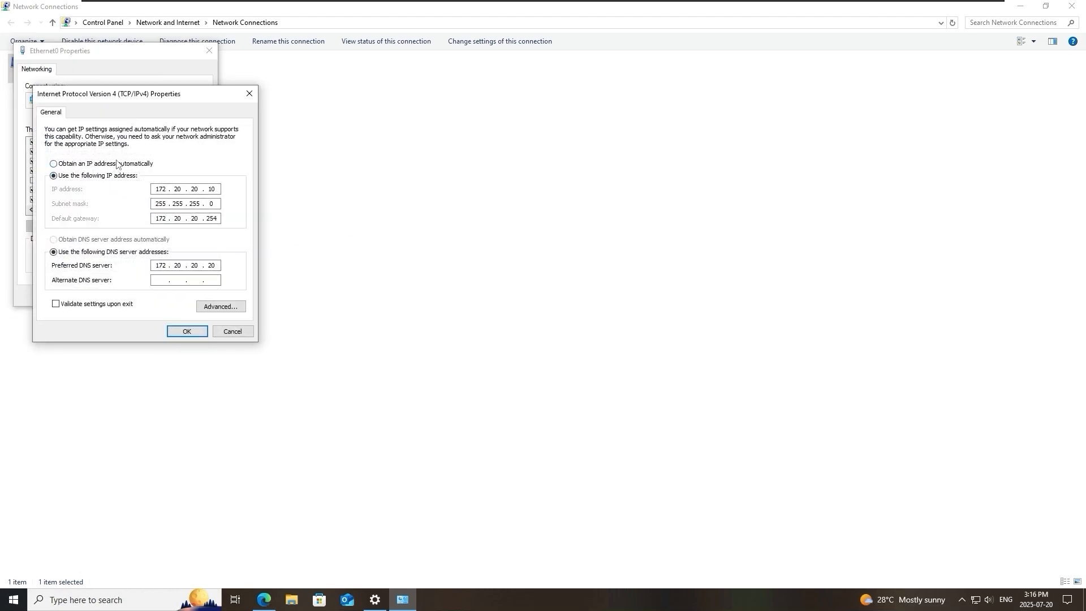
left_click(135, 239)
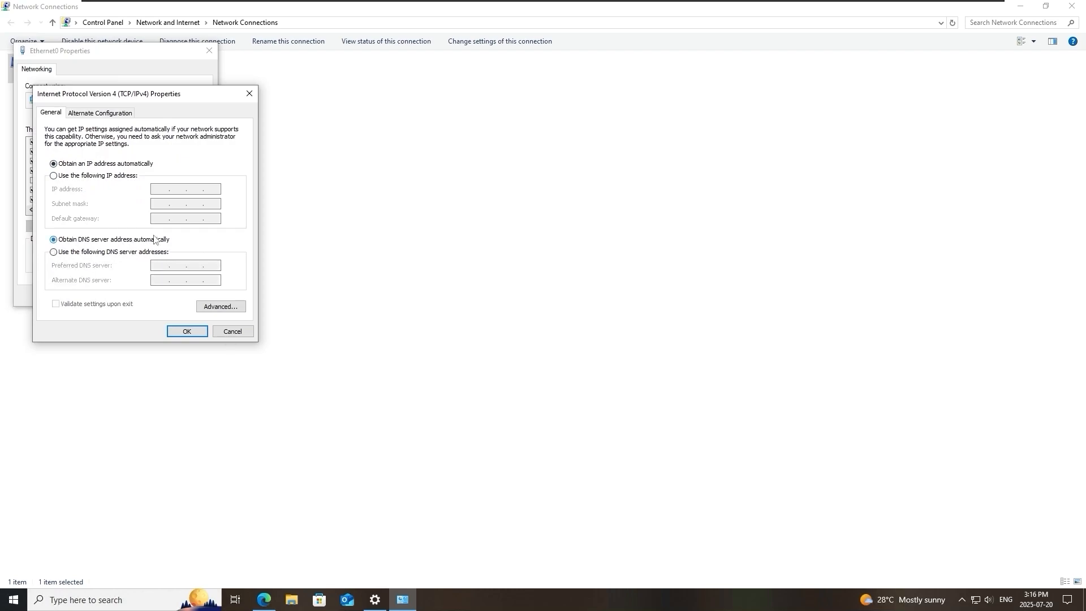
left_click(186, 332)
left_click(147, 296)
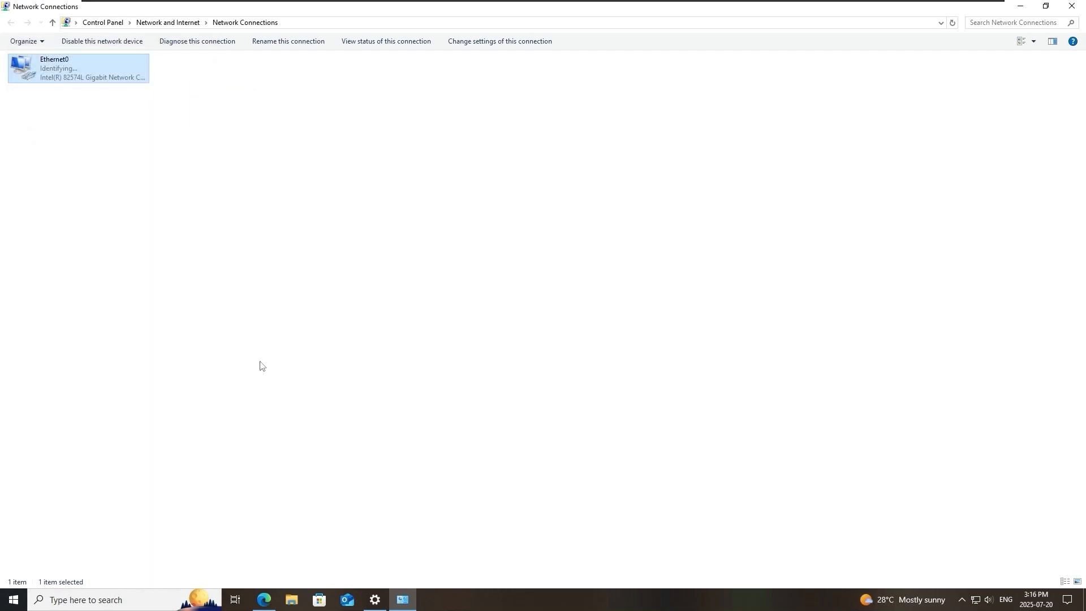
right_click(96, 66)
left_click(417, 239)
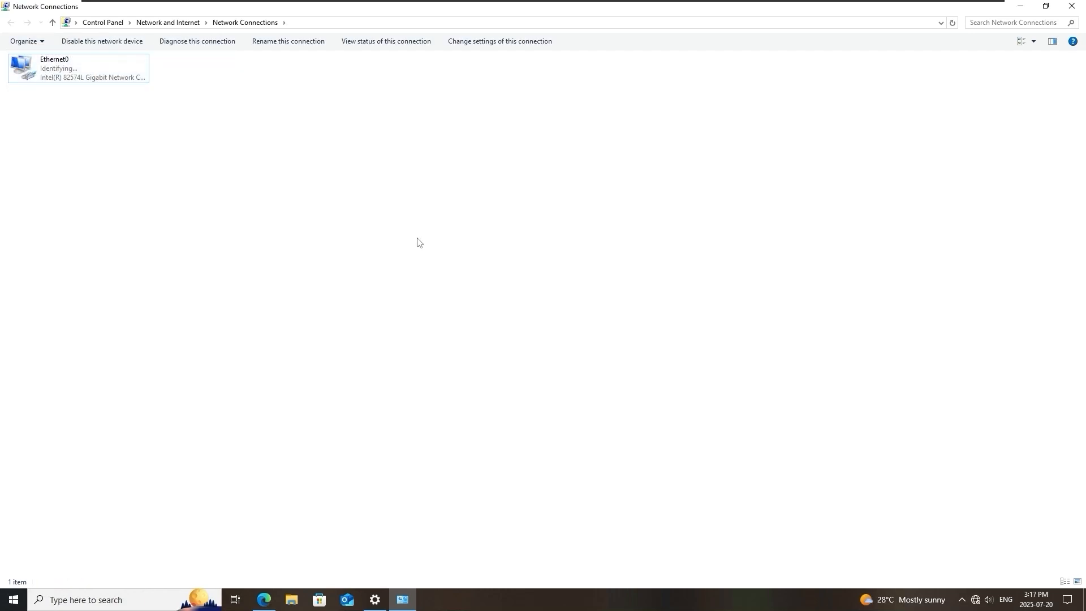
Run ipconfig in a Command Prompt to check the Windows client's IP configuration.
left_click(16, 600)
type("cmd")
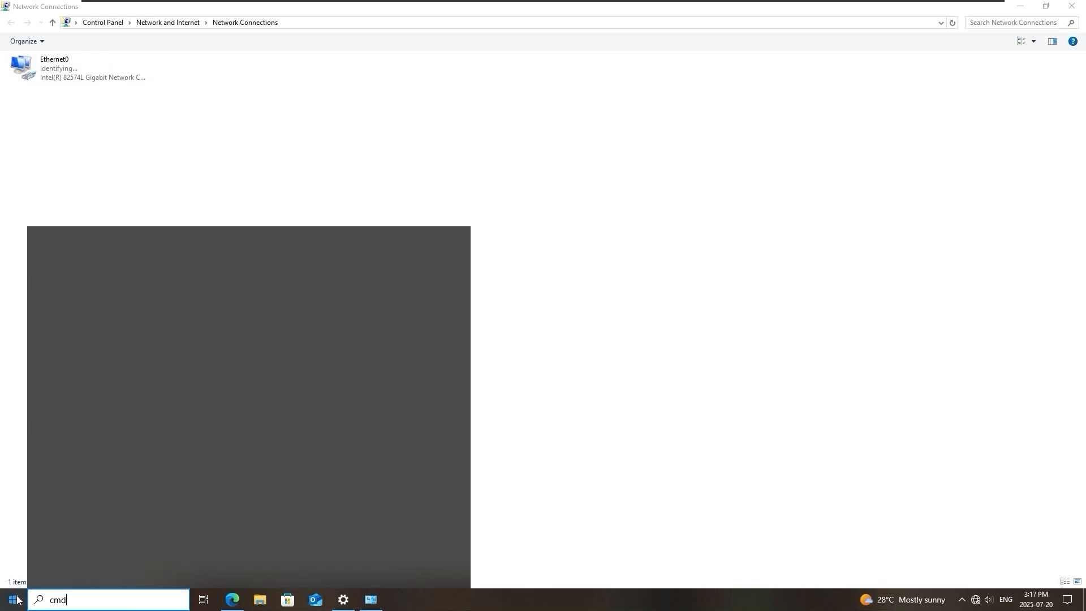
key("Return")
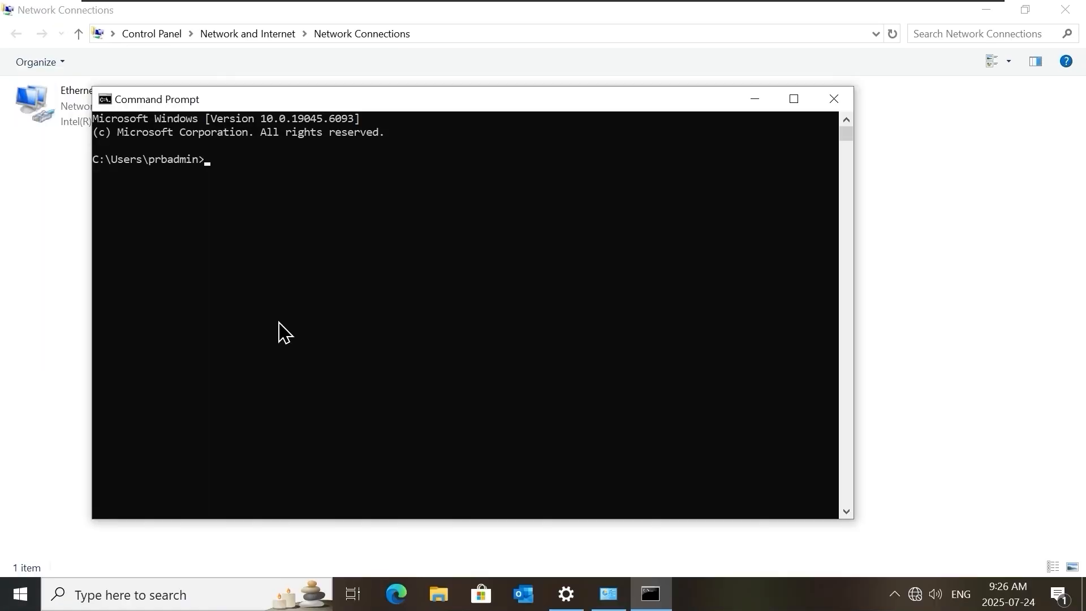
left_click(284, 322)
type("ipconfig")
key("Return")
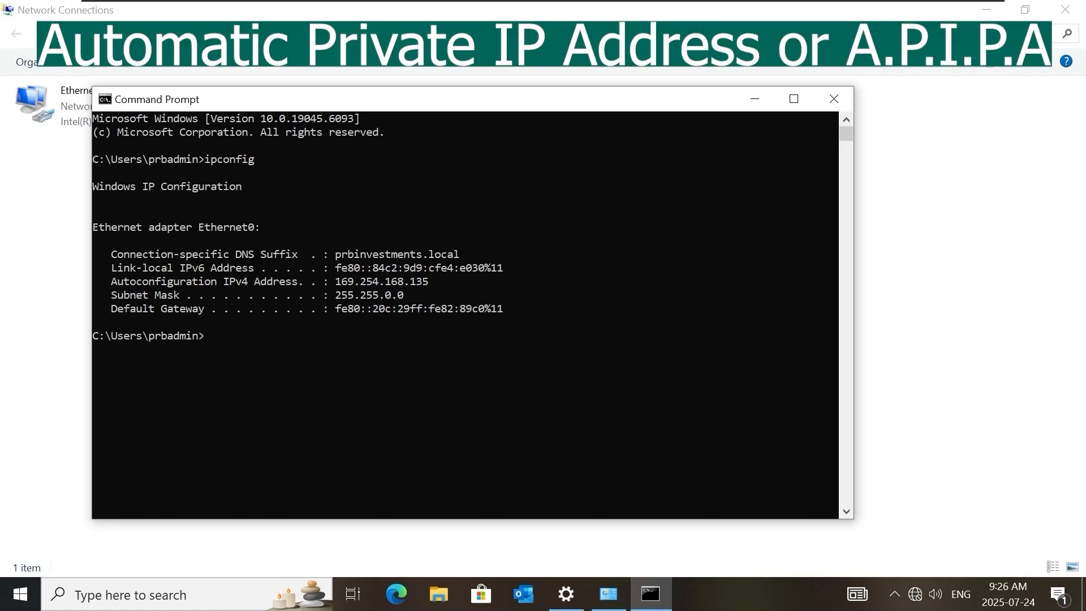
left_click(400, 376)
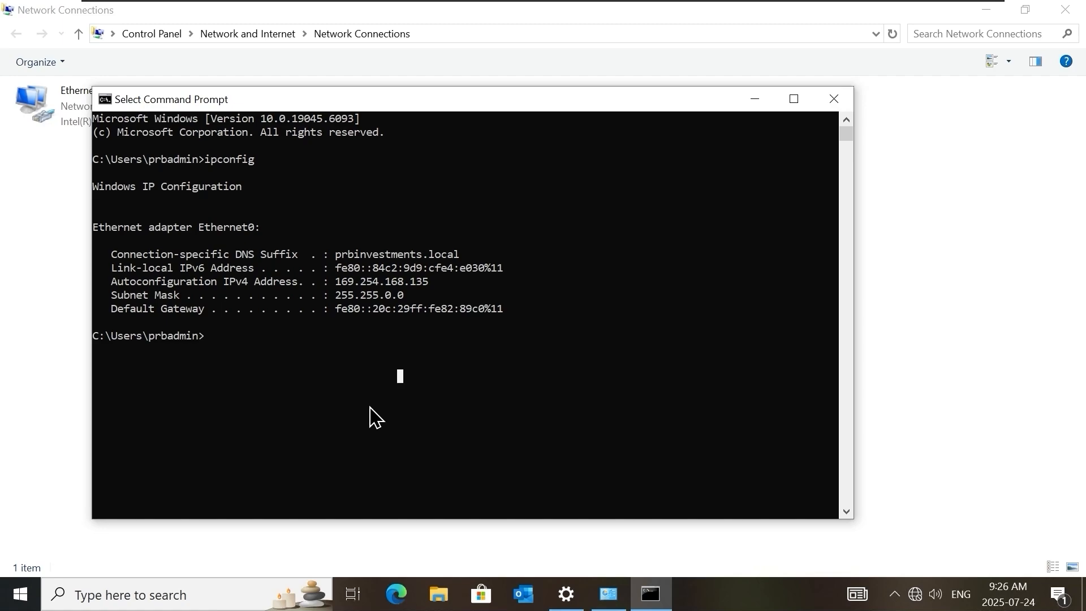
Move the dhcp-01 virtual machine's tab between dc-02 and fs-01, then unlock it and sign in as prbadmin with the account password.
mouse_move(506, 6)
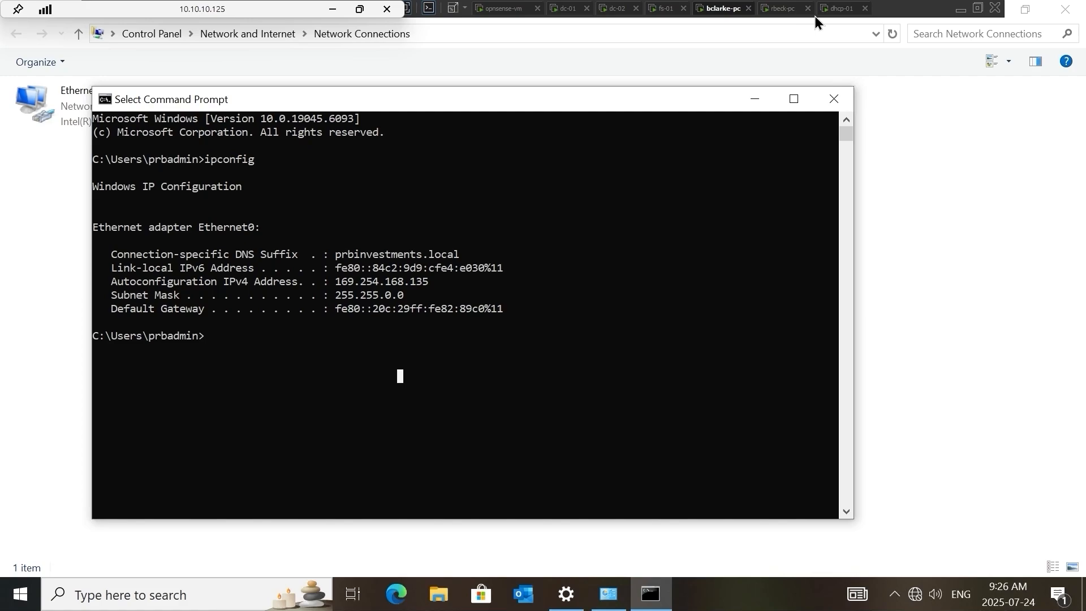
left_click_drag(856, 16, 683, 9)
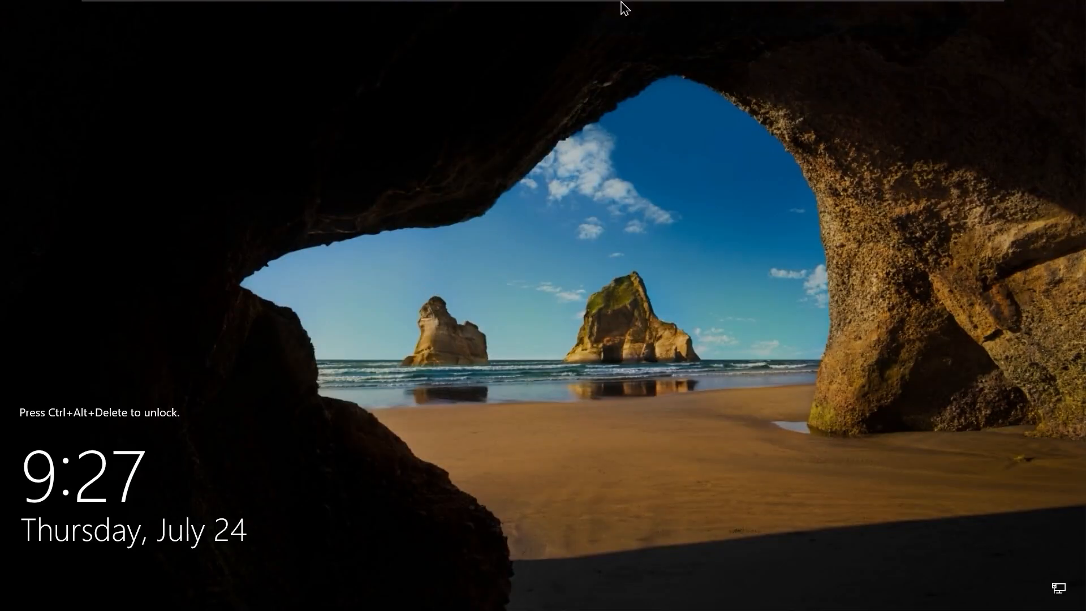
right_click(659, 8)
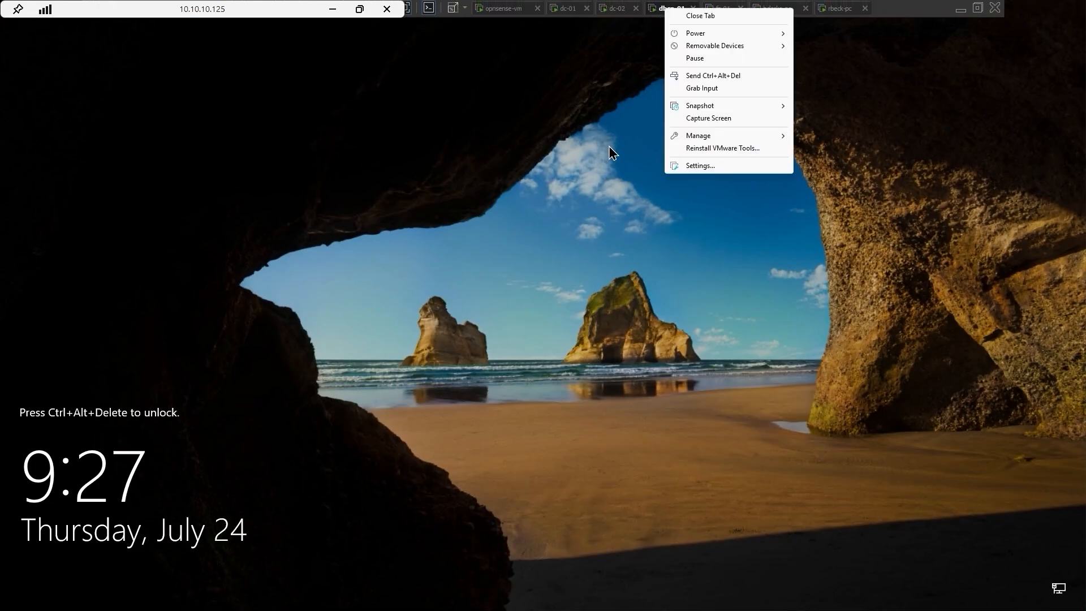
left_click(696, 79)
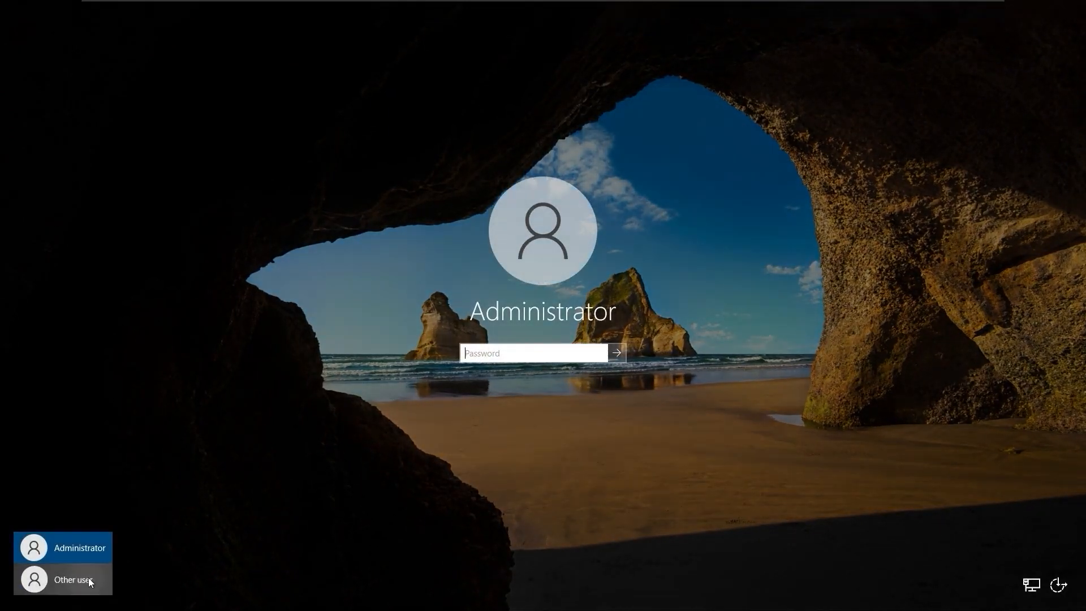
left_click(90, 581)
type("prbadmin")
key("Tab")
type("••••••••••")
key("Return")
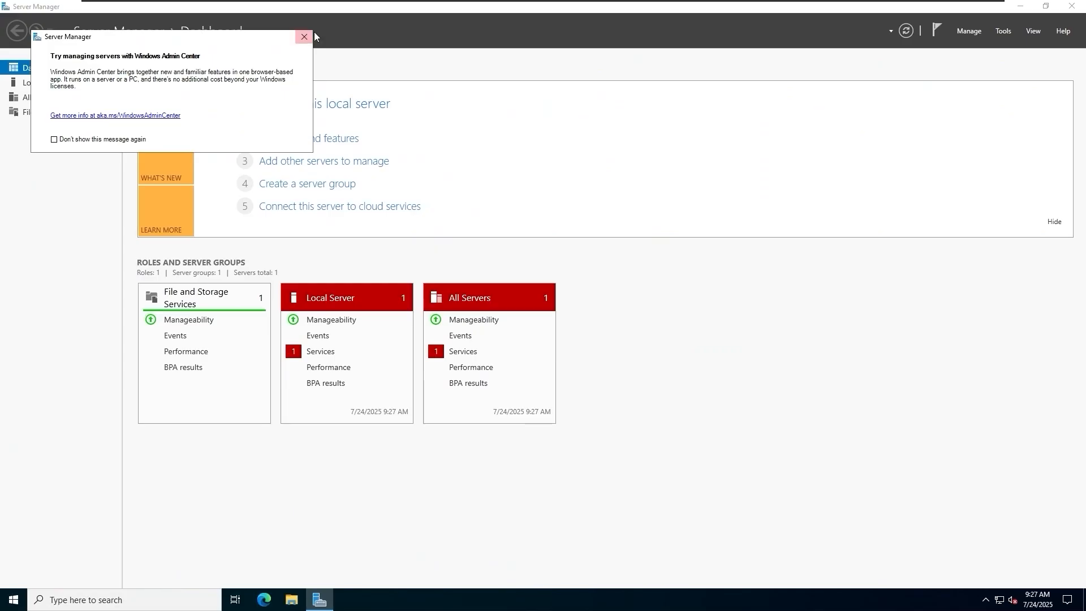
Dismiss the Windows Admin Center message and view the local server's properties.
left_click(301, 34)
left_click(44, 83)
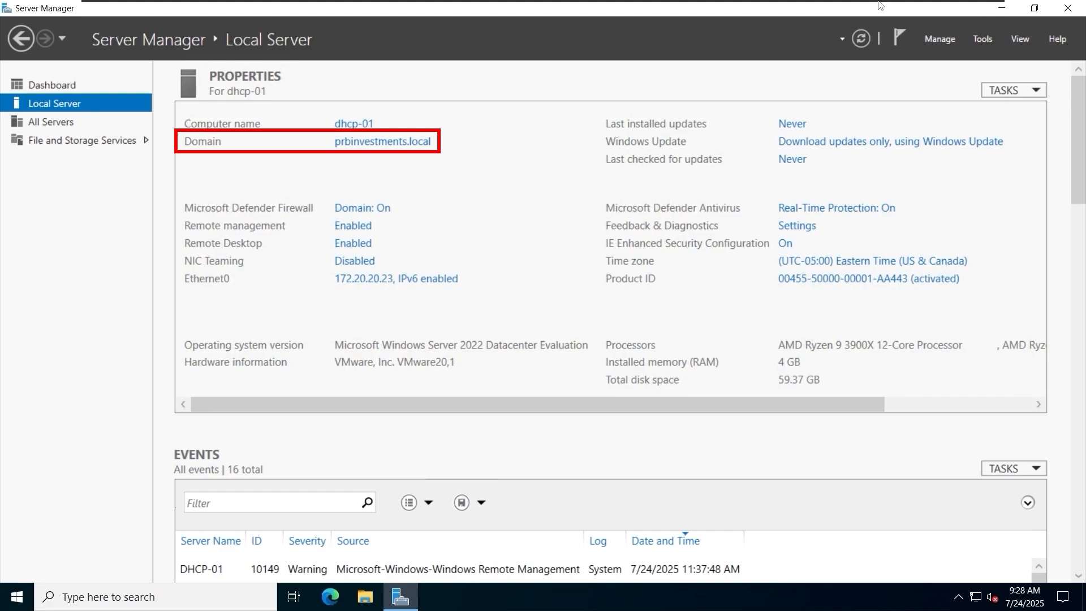
Start adding roles and features with a role-based or feature-based installation on dhcp-01 from the server pool.
left_click(947, 41)
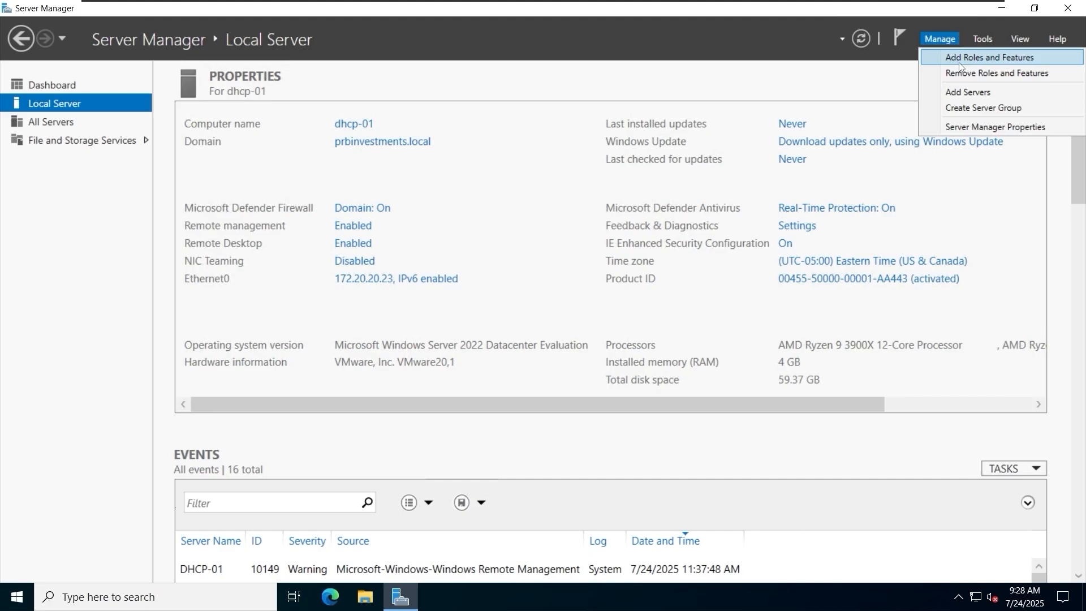
left_click(960, 59)
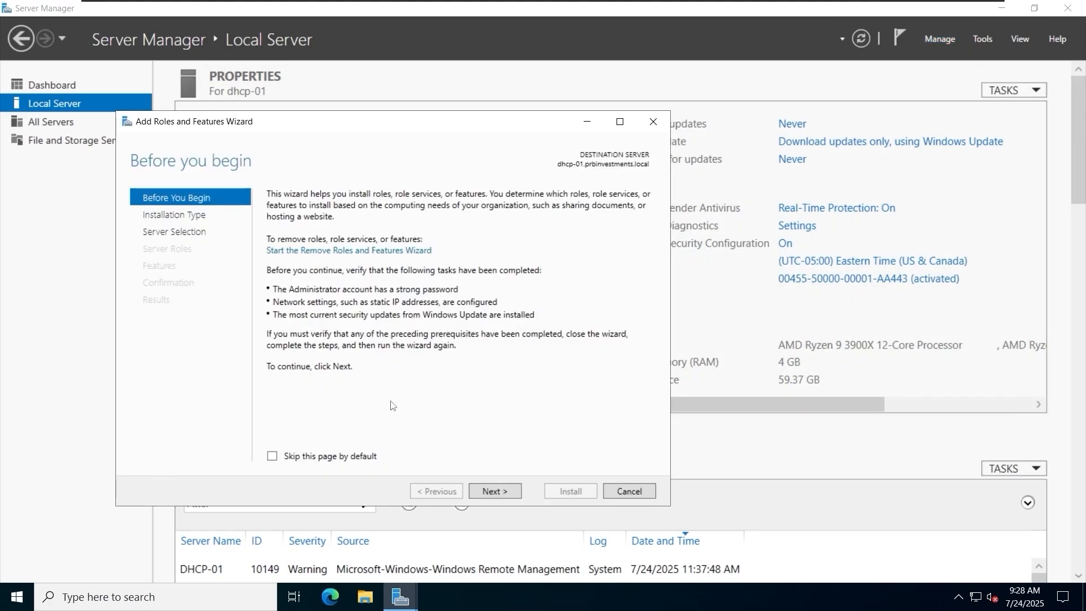
left_click(493, 491)
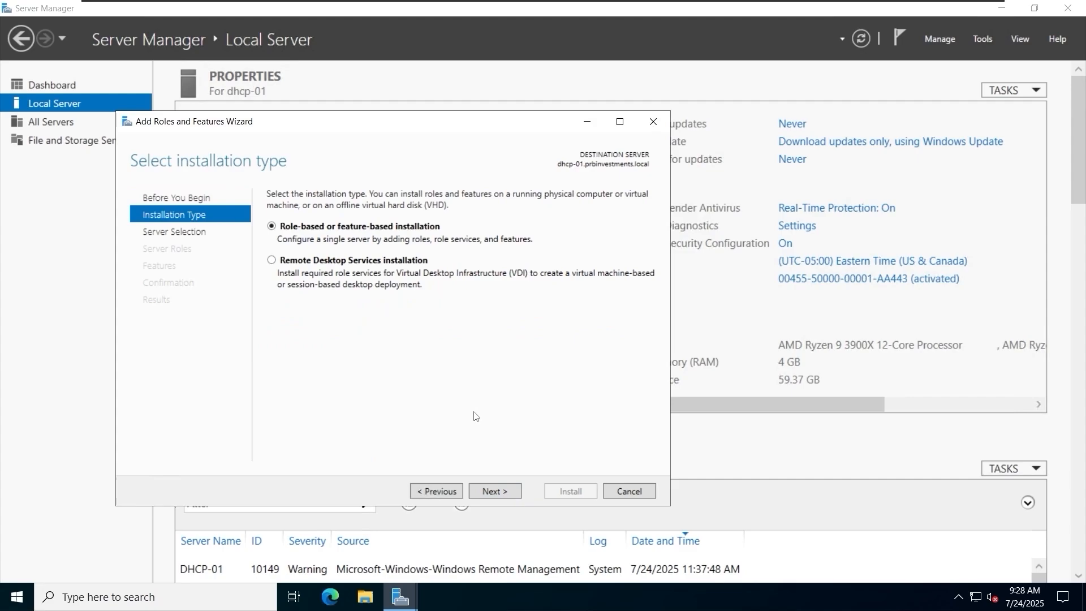
left_click(509, 491)
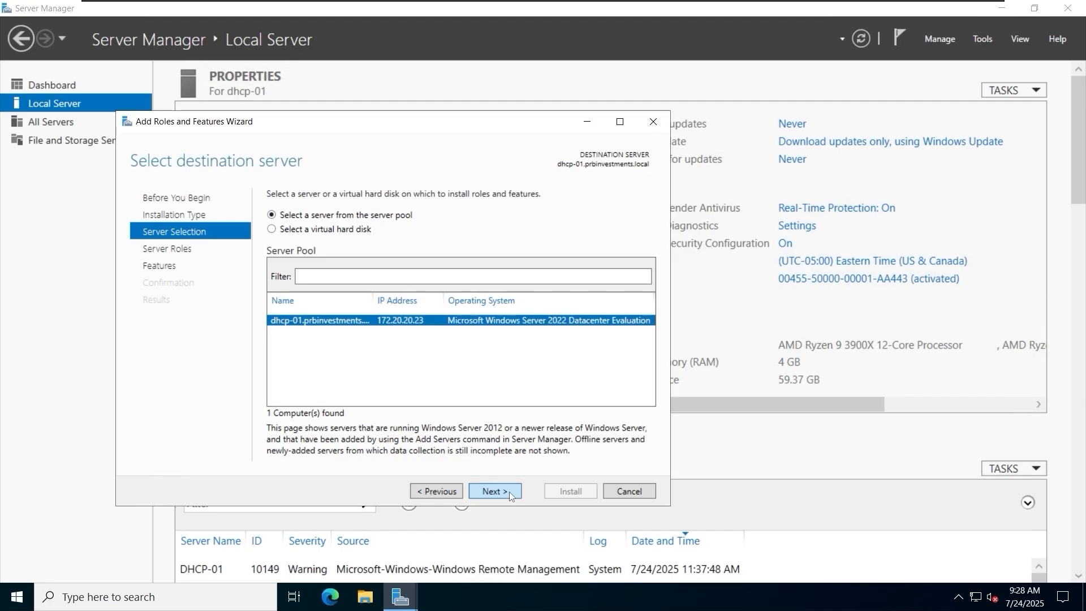
left_click(510, 491)
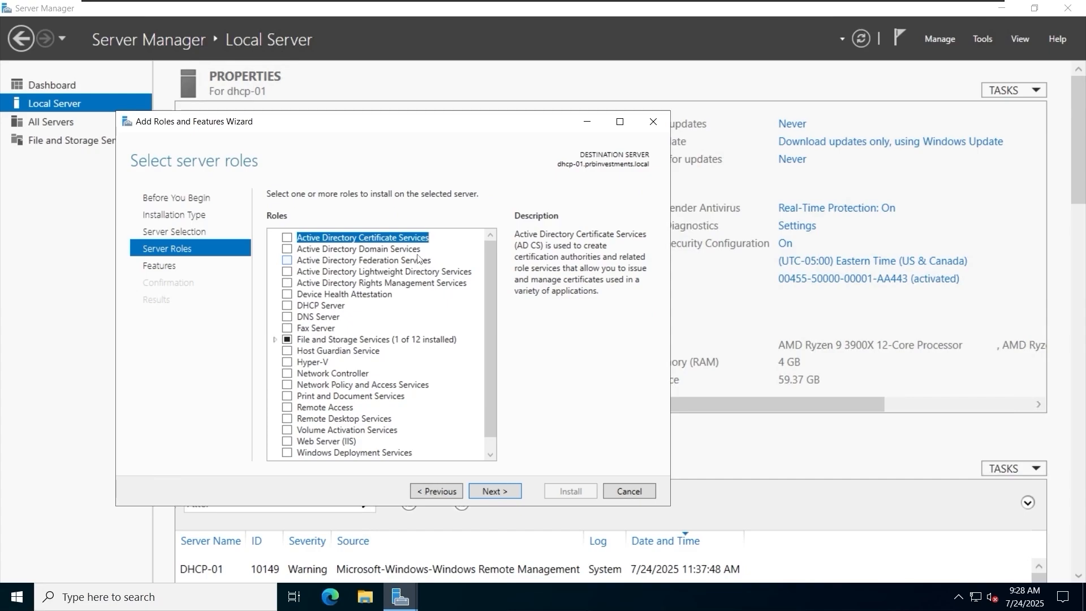
Install the DHCP Server role with its required management tools, keeping the default feature selection.
left_click(288, 306)
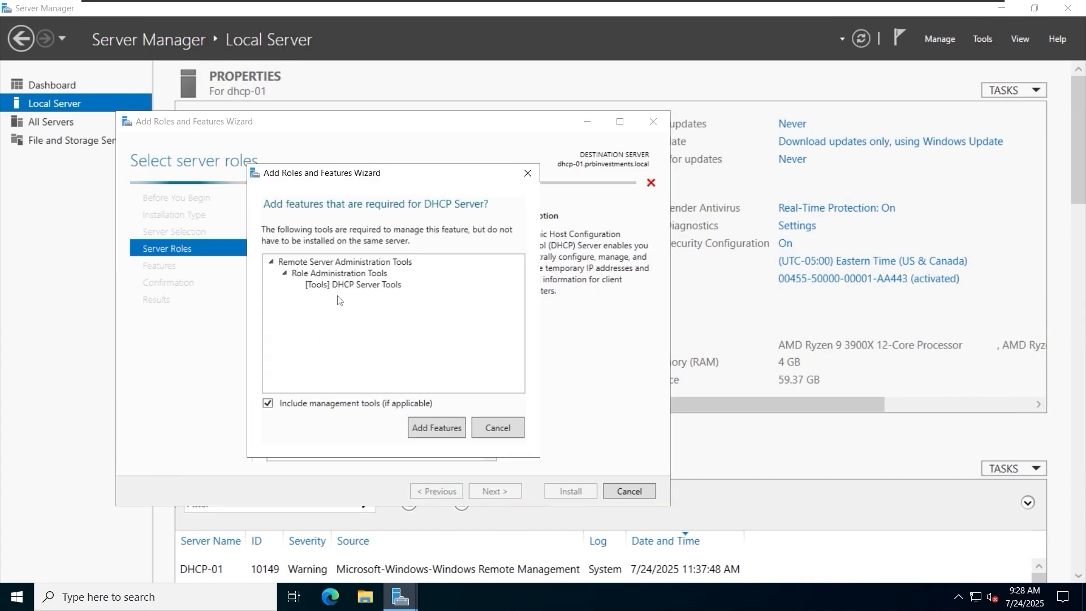
left_click(436, 427)
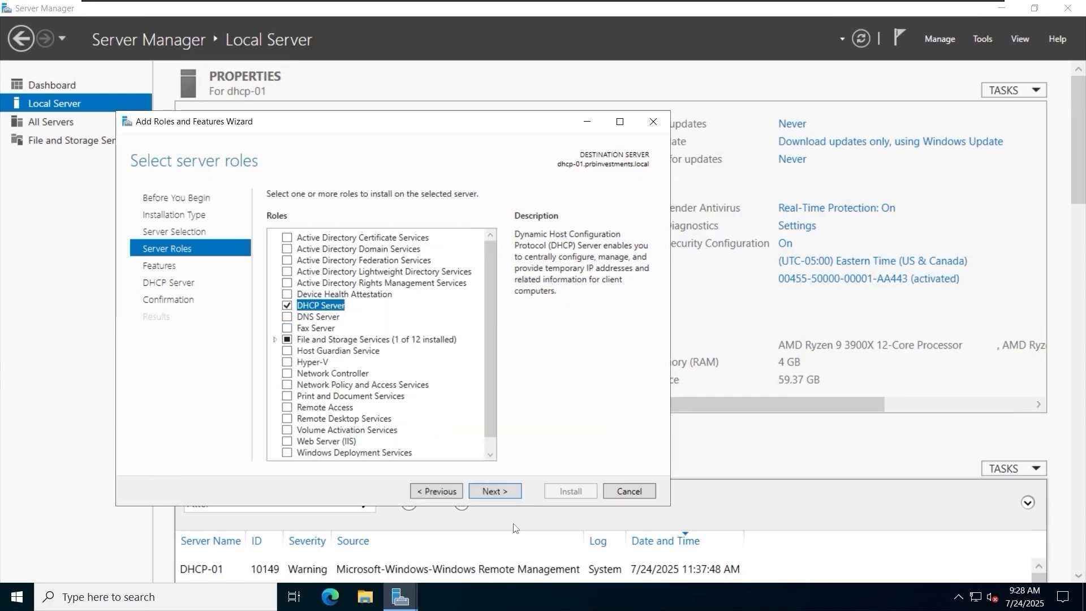
left_click(495, 491)
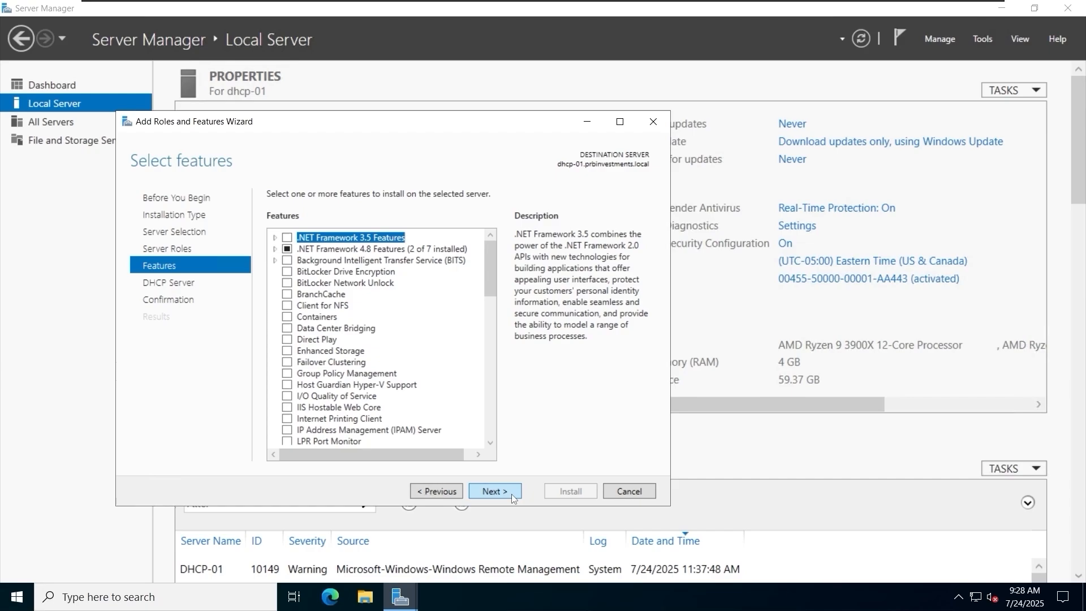
left_click(512, 493)
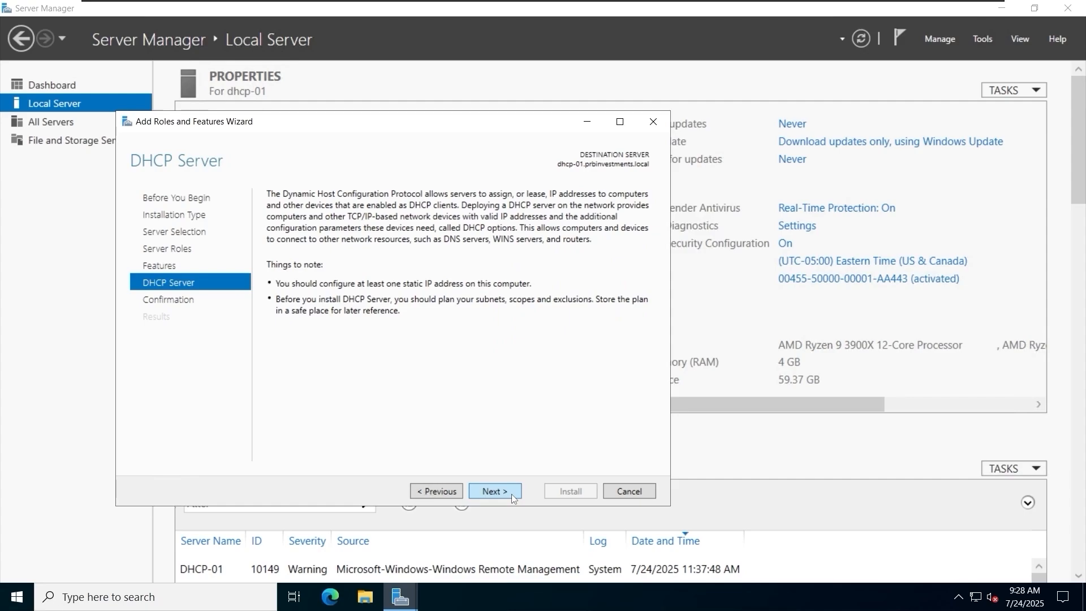
left_click(511, 493)
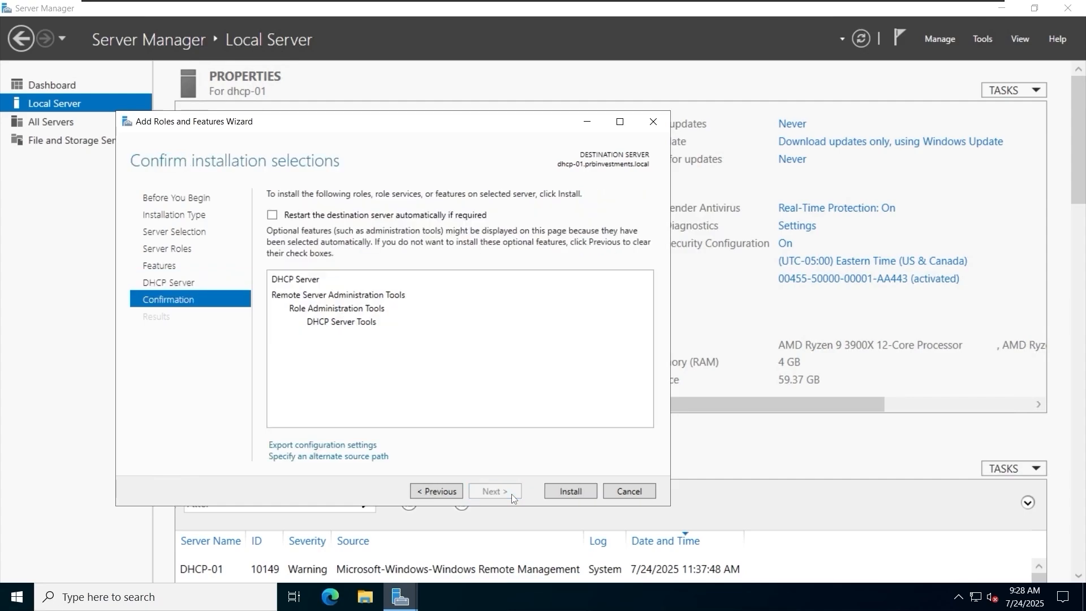
left_click(571, 491)
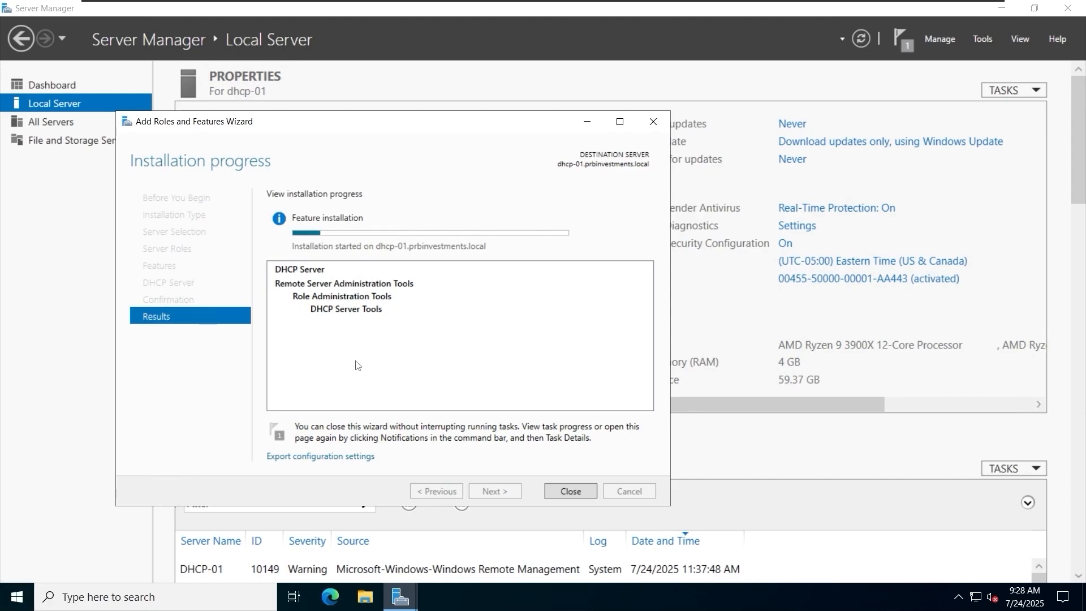
Enlarge the mouse pointer slightly and change its color to black in the Windows mouse pointer settings.
left_click(23, 598)
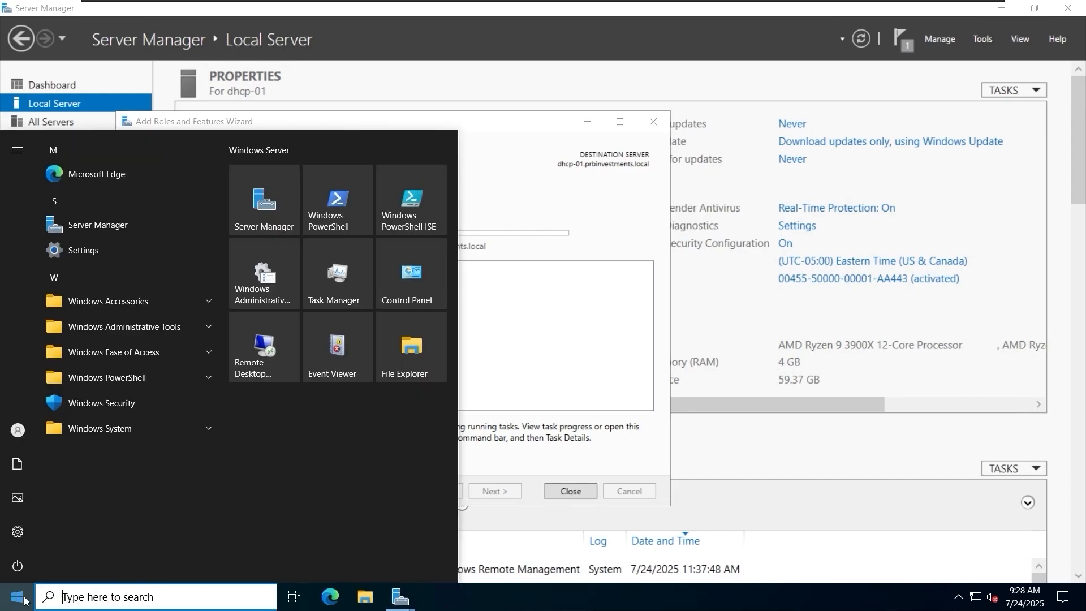
type("mo")
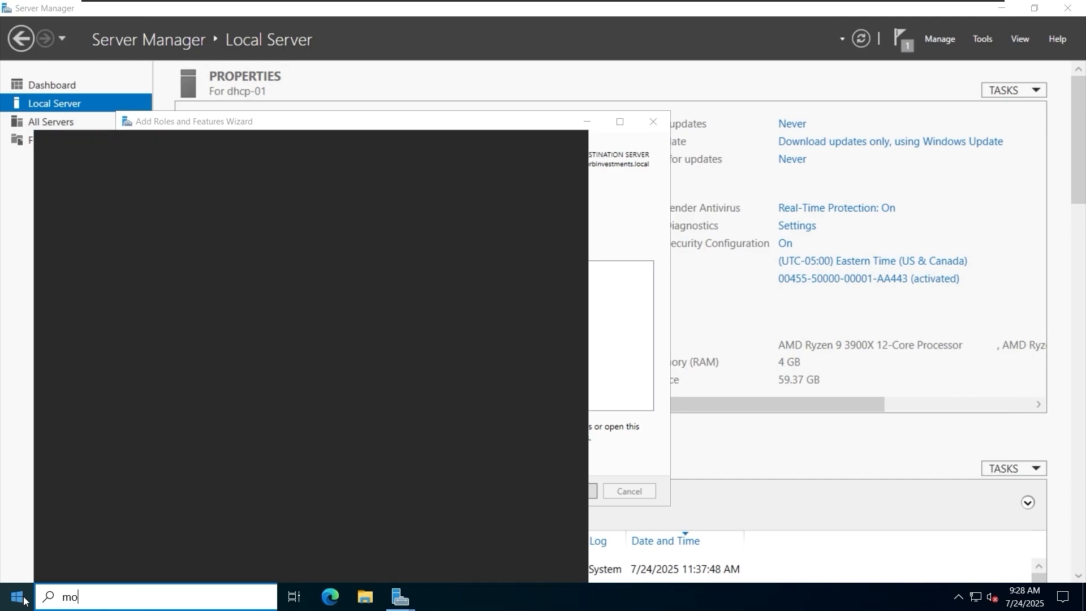
type("use")
left_click(191, 227)
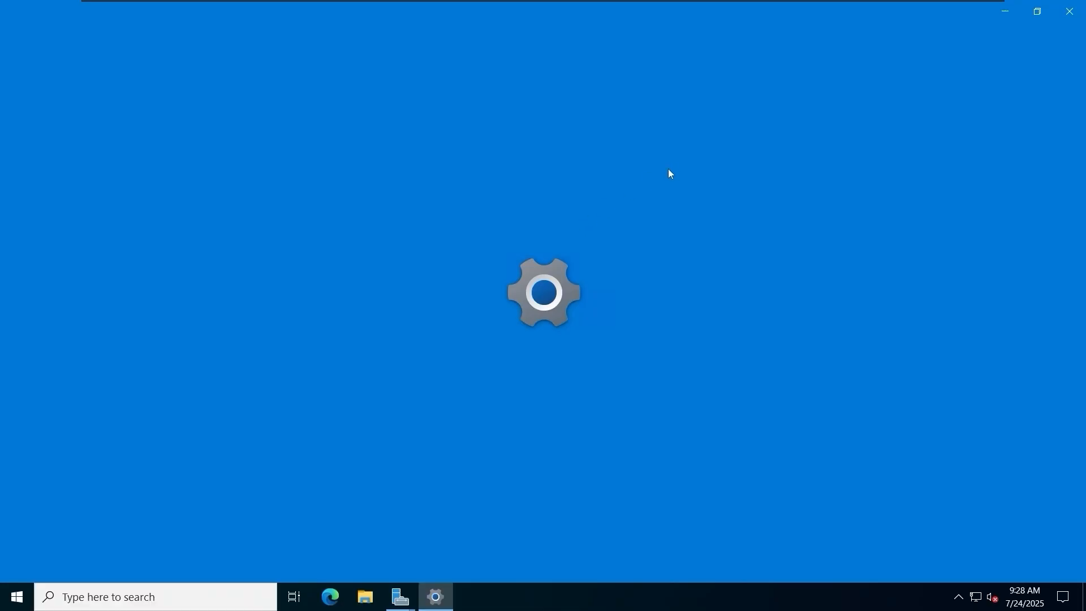
left_click(946, 97)
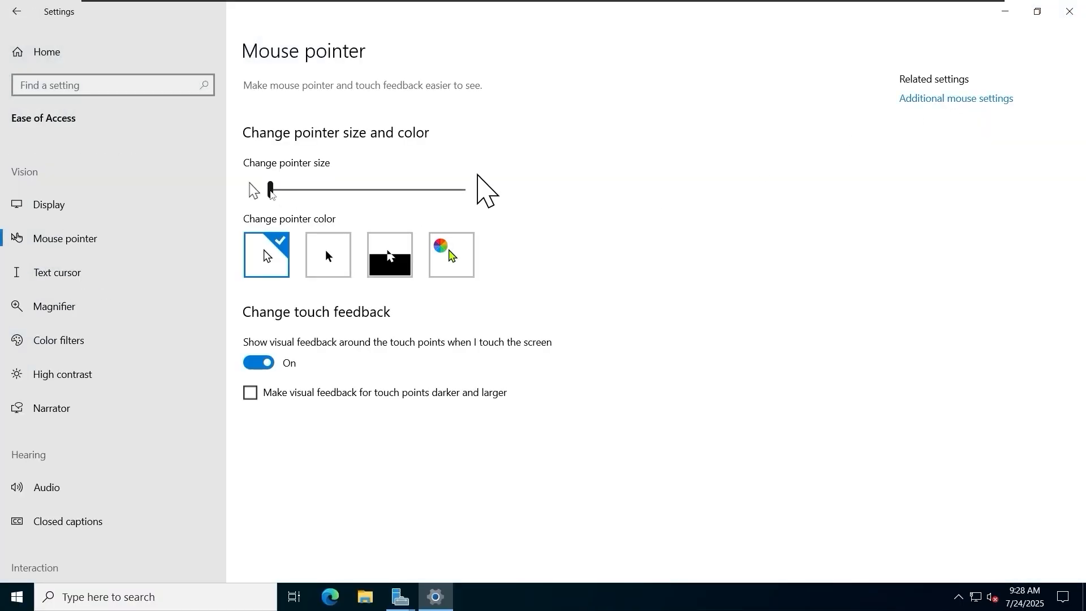
left_click_drag(272, 194, 298, 191)
left_click(332, 273)
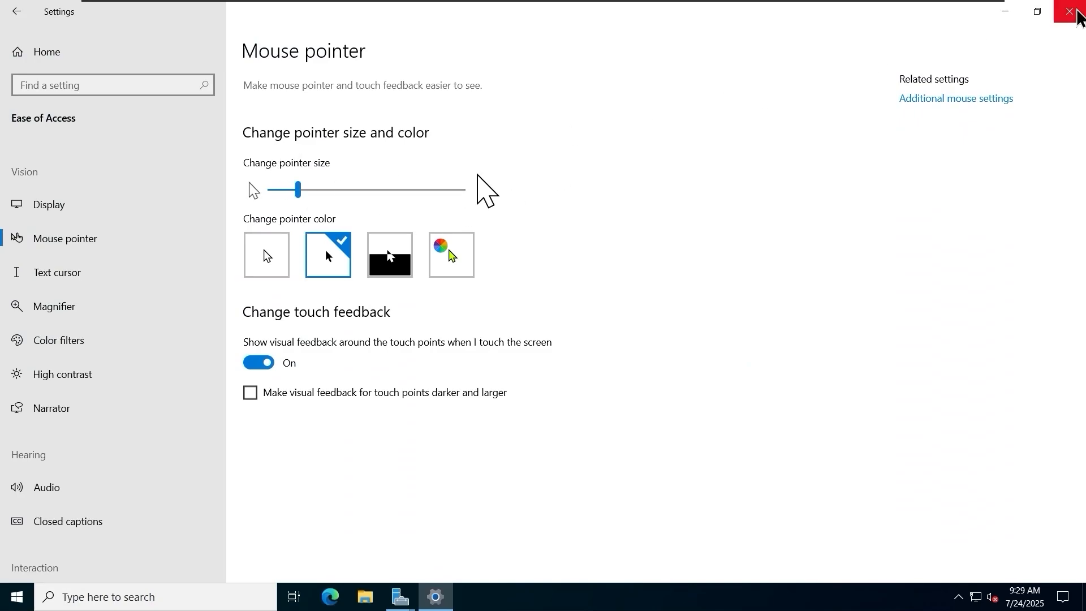
left_click(1076, 12)
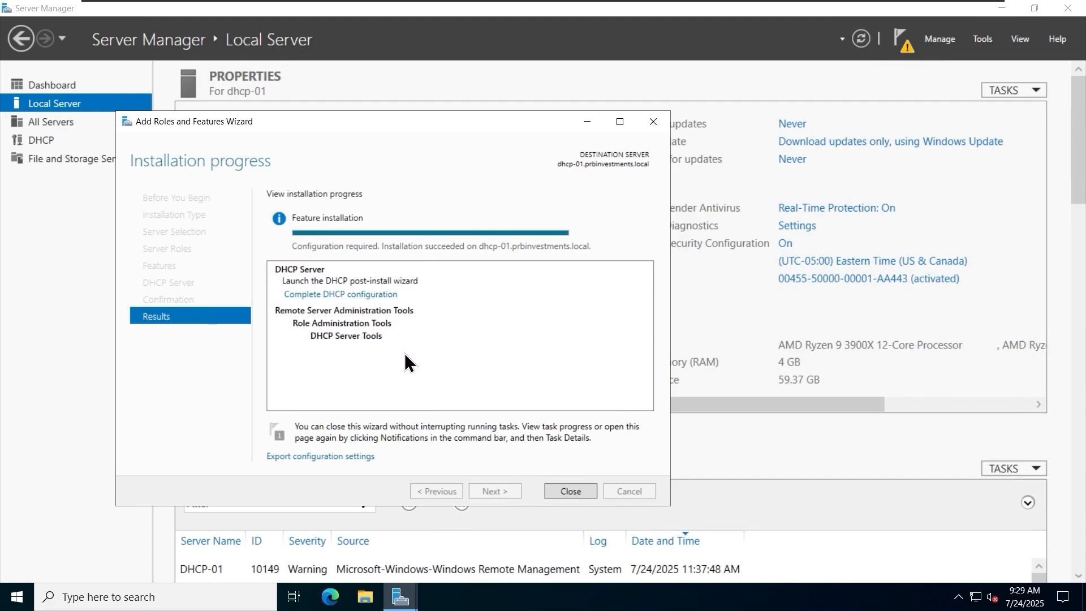
Complete the DHCP post-install configuration, authorizing the server in AD DS with the PRBINVESTMENTS\prbadmin credentials.
left_click(570, 490)
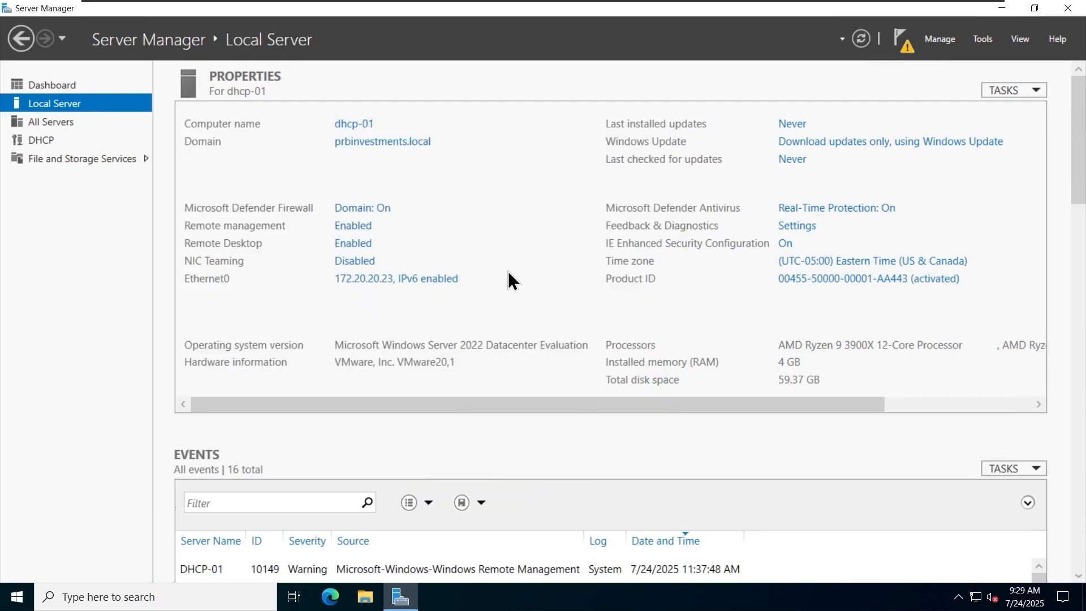
left_click(903, 48)
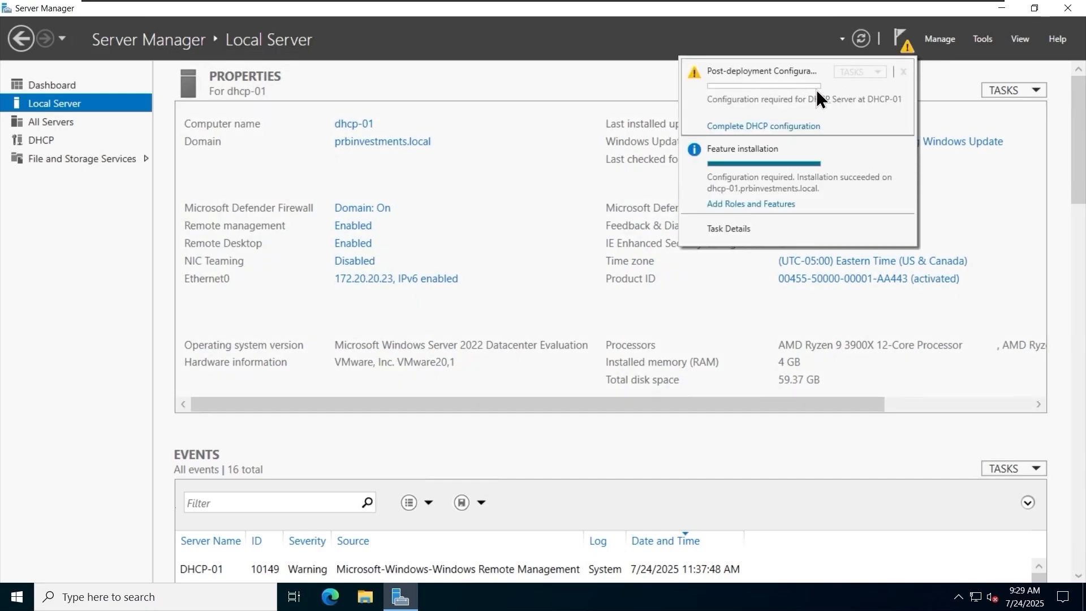
left_click(753, 136)
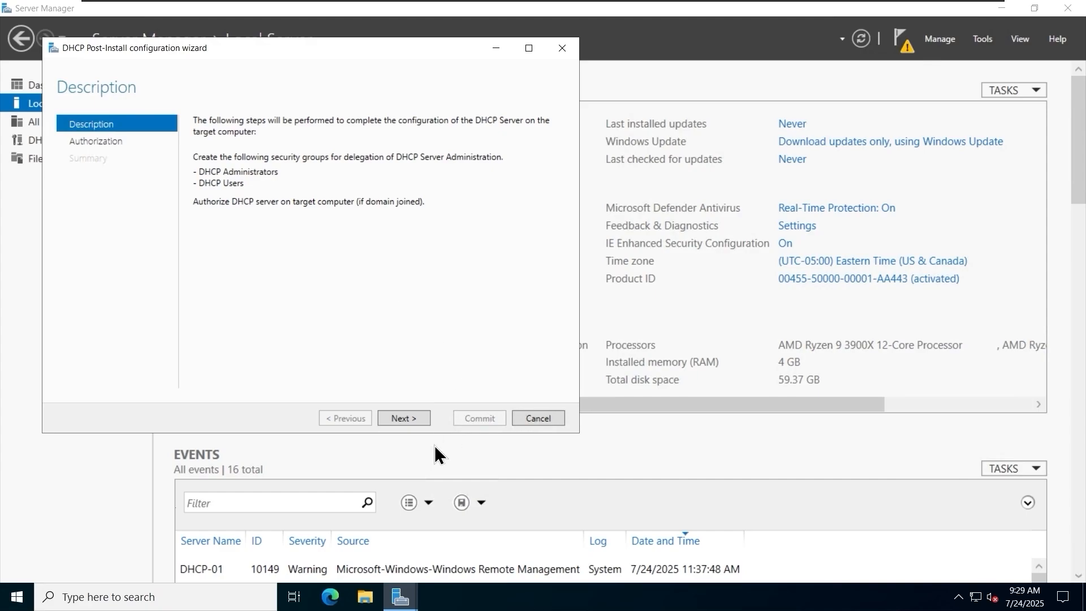
left_click(417, 418)
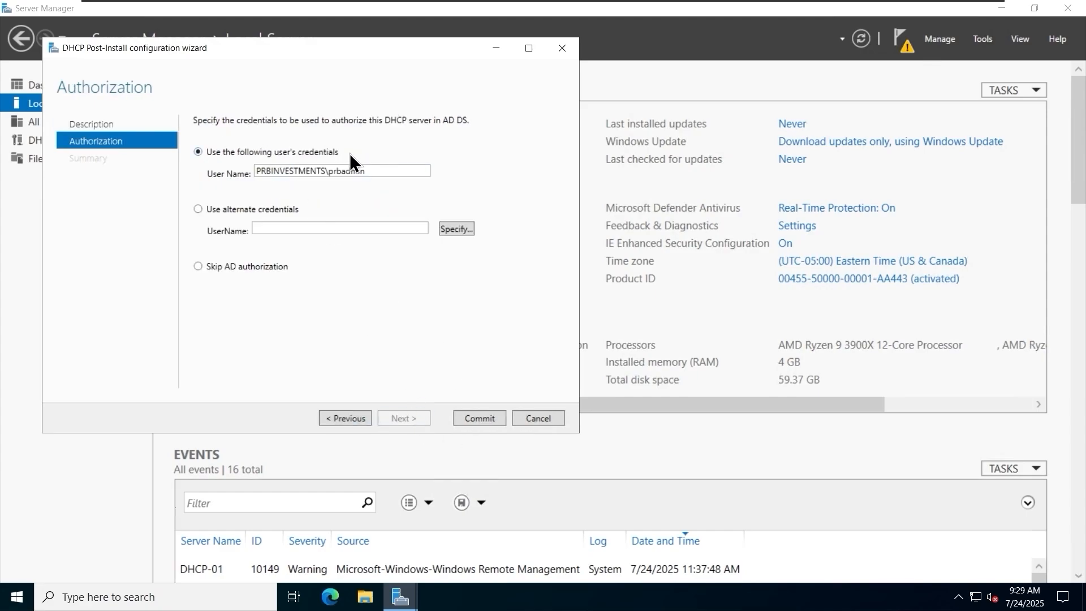
left_click(473, 419)
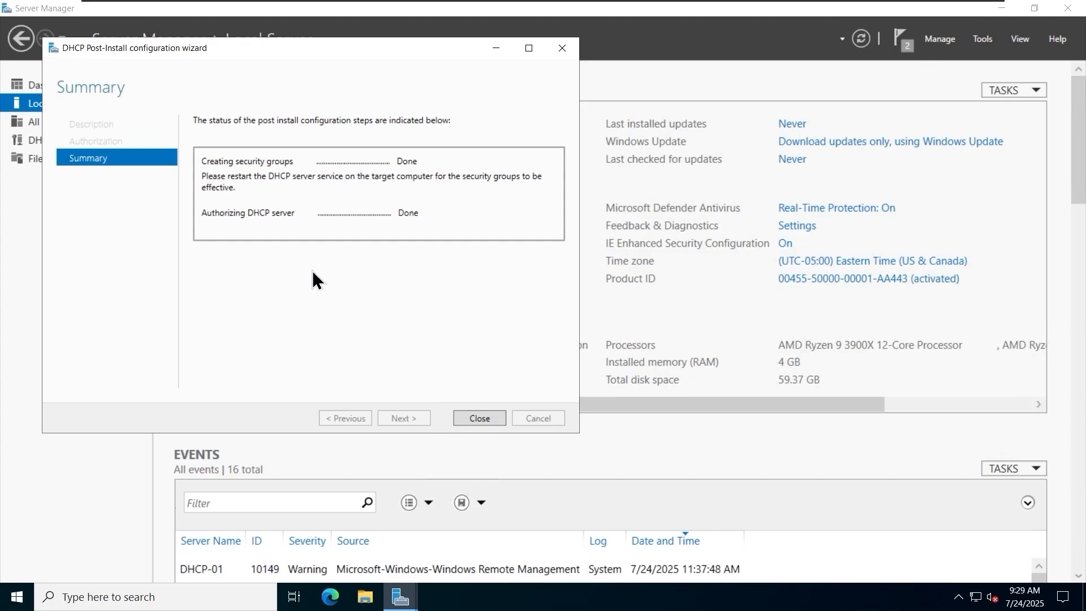
left_click(479, 418)
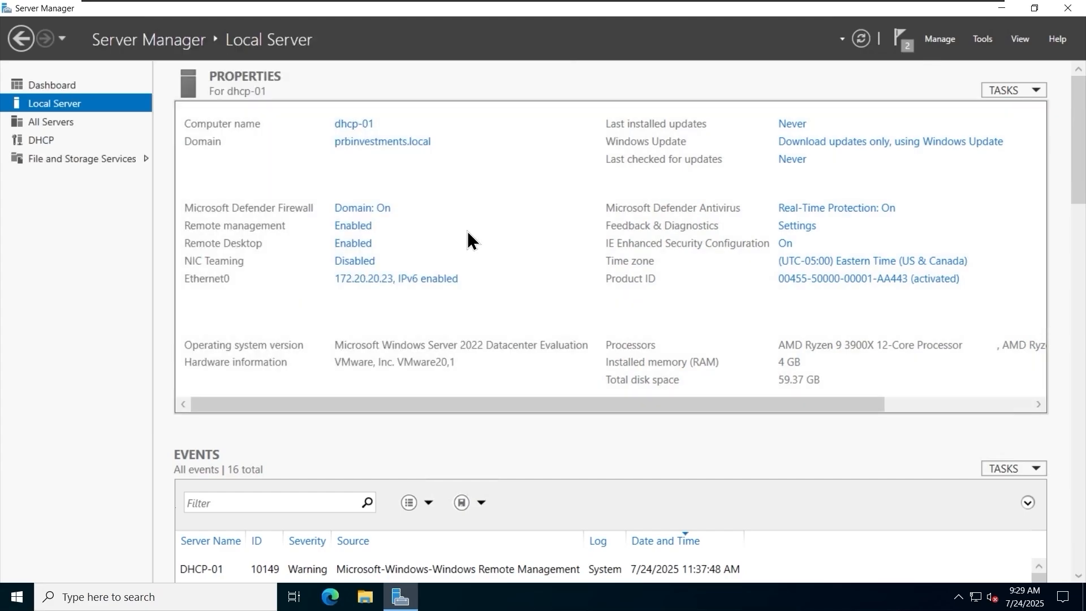
Open the DHCP console maximized with a wider tree pane, and expand dhcp-01.prbinvestments.local with its IPv4 and IPv6 nodes.
left_click(987, 41)
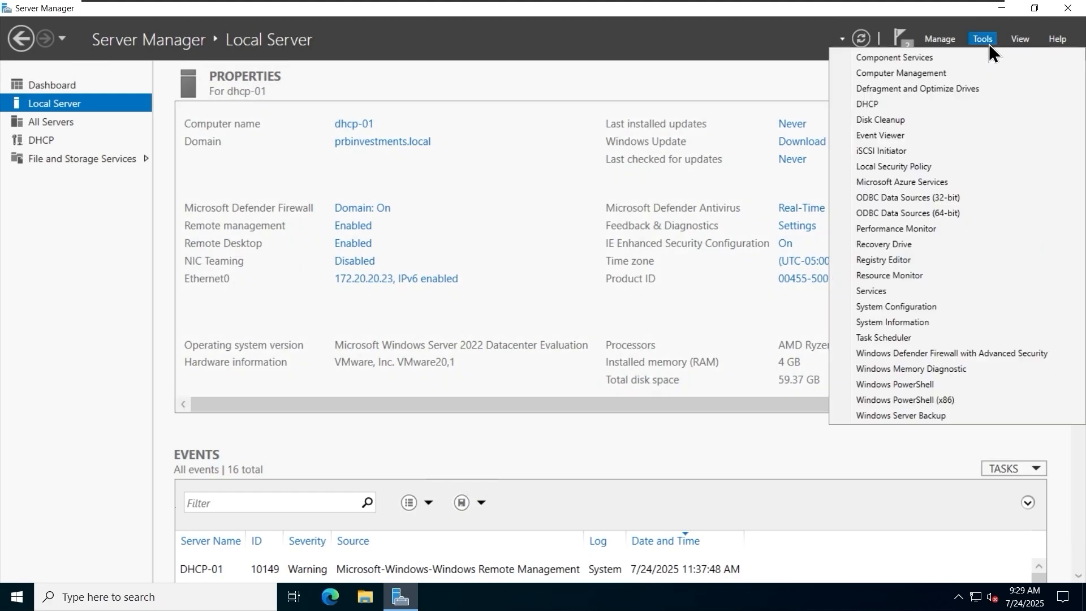
left_click(896, 105)
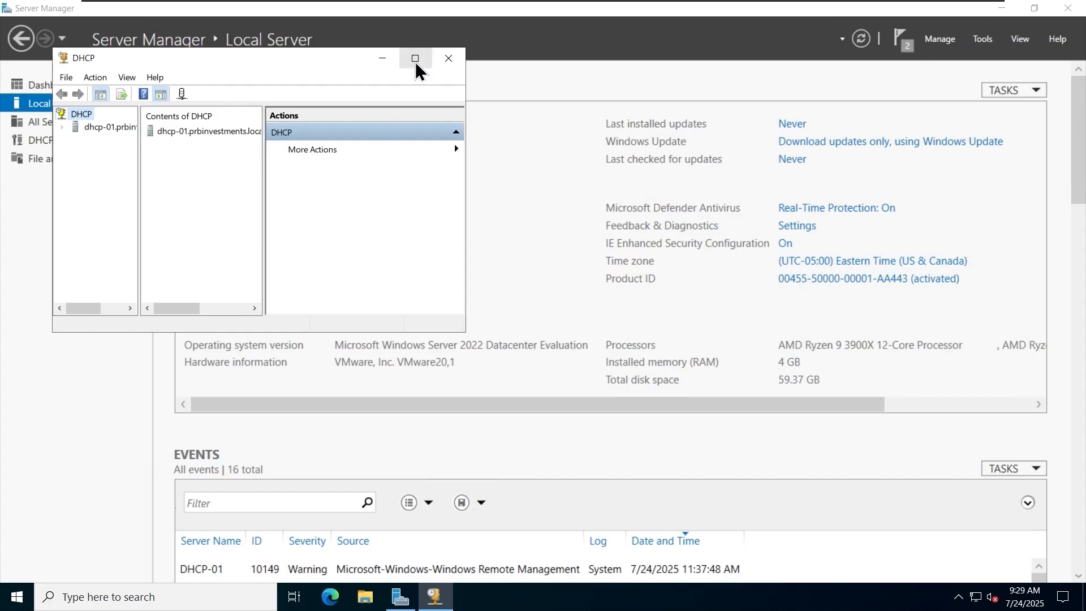
left_click(416, 64)
left_click_drag(89, 139, 154, 139)
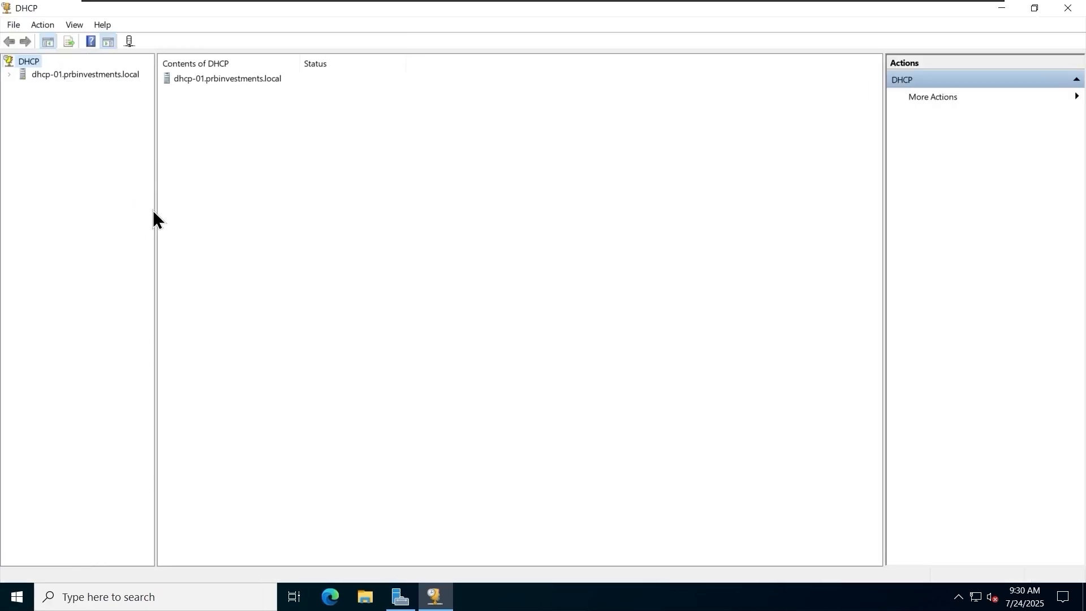
left_click(59, 73)
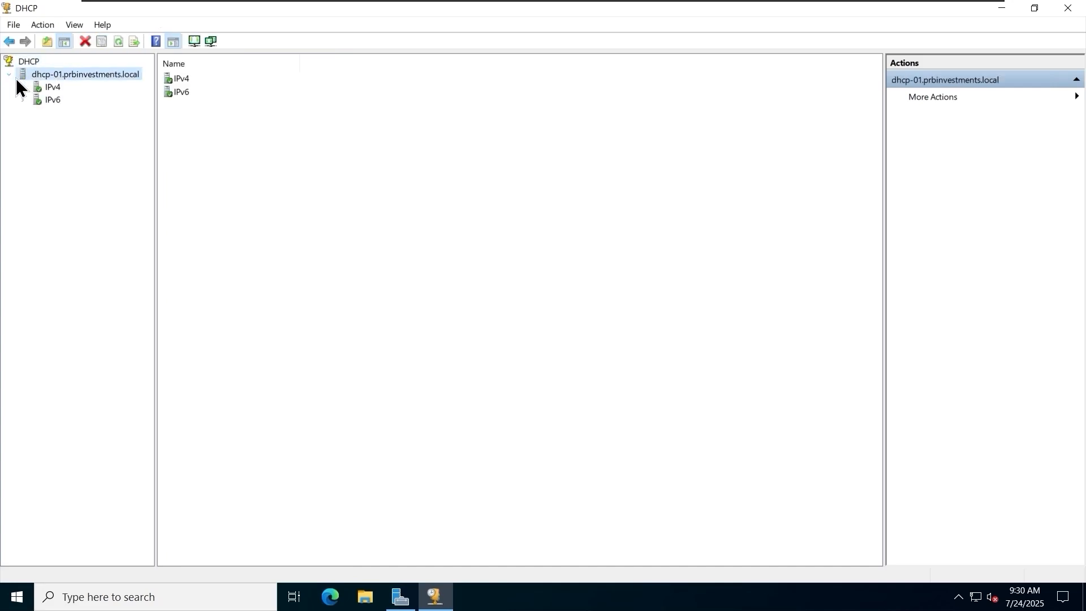
left_click(48, 86)
left_click(49, 140)
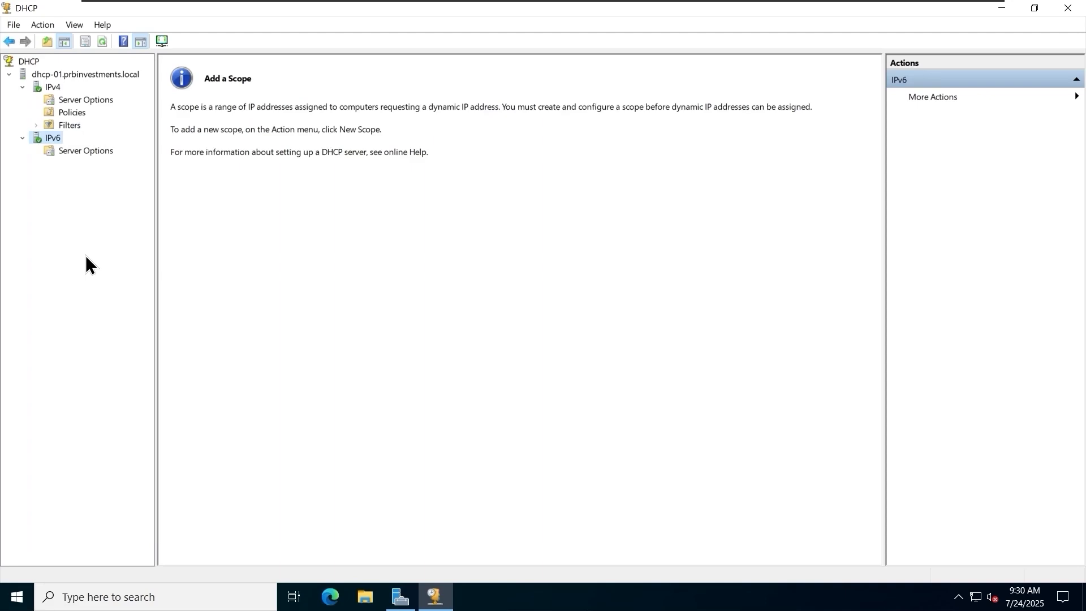
left_click(23, 63)
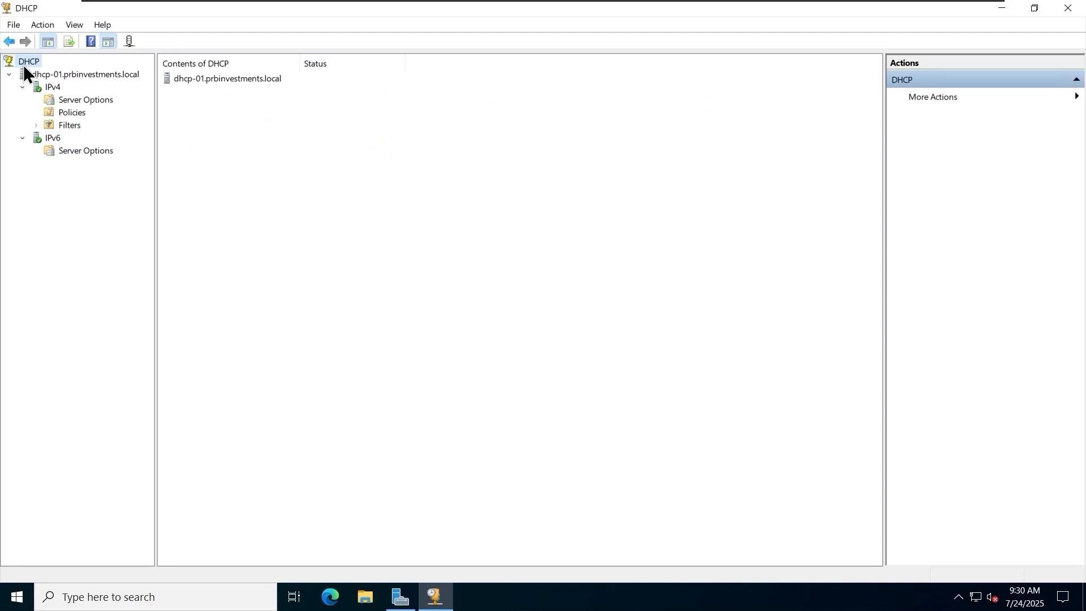
right_click(23, 65)
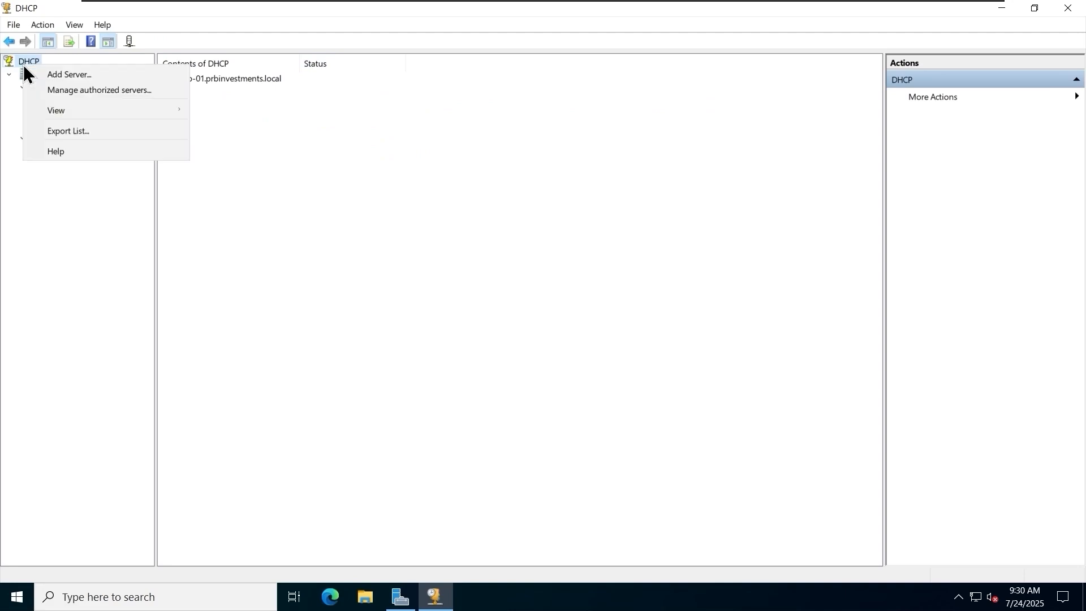
left_click(109, 80)
left_click(674, 384)
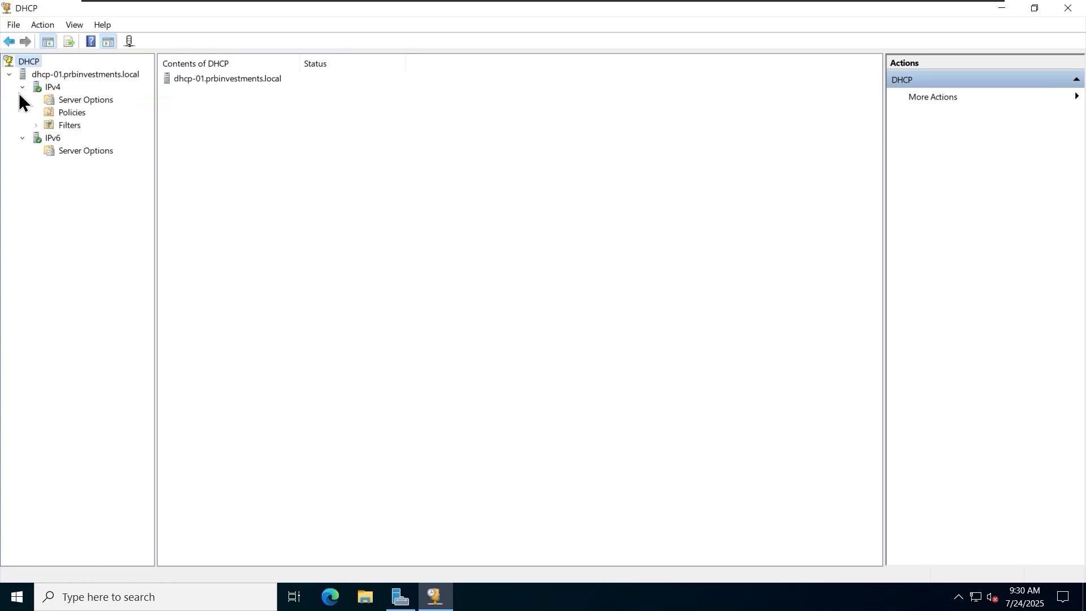
Review the list of authorized DHCP servers, select the dhcp-01.prbinvestments.local entry, and close the list without changes.
right_click(19, 67)
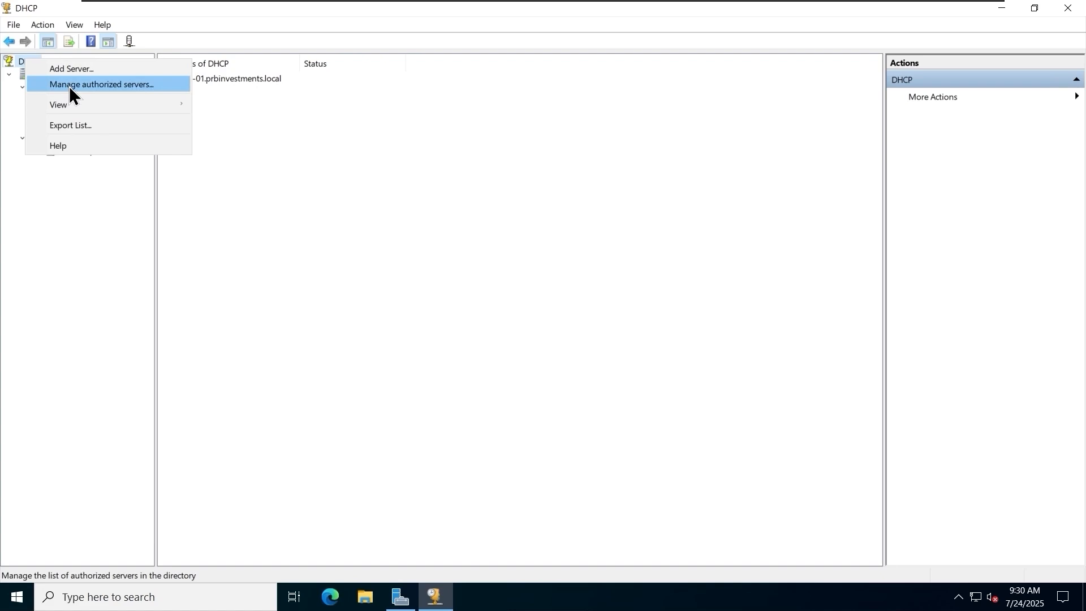
left_click(69, 85)
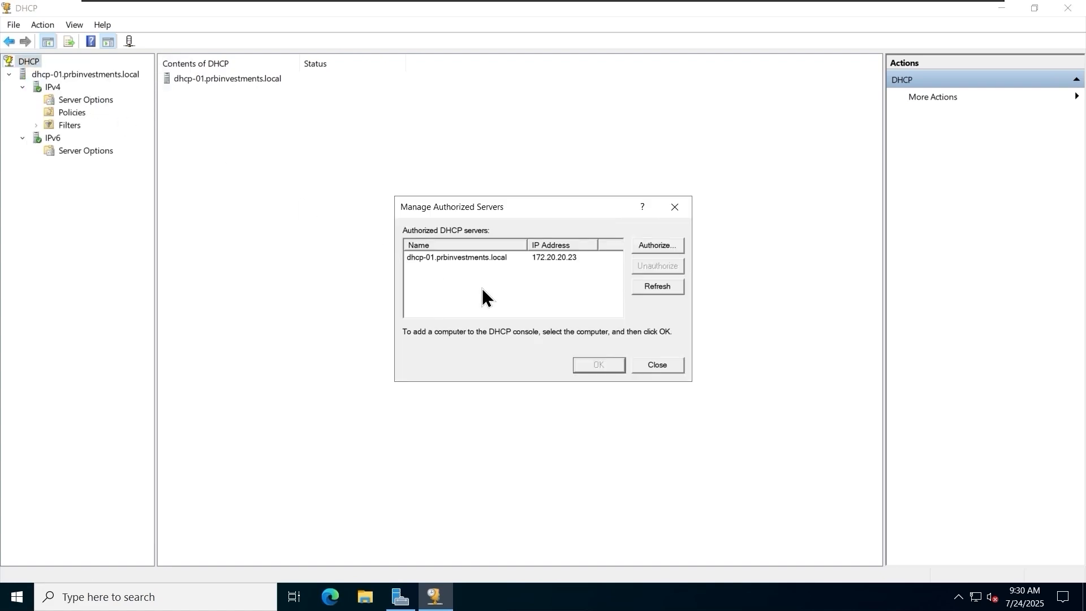
left_click(498, 259)
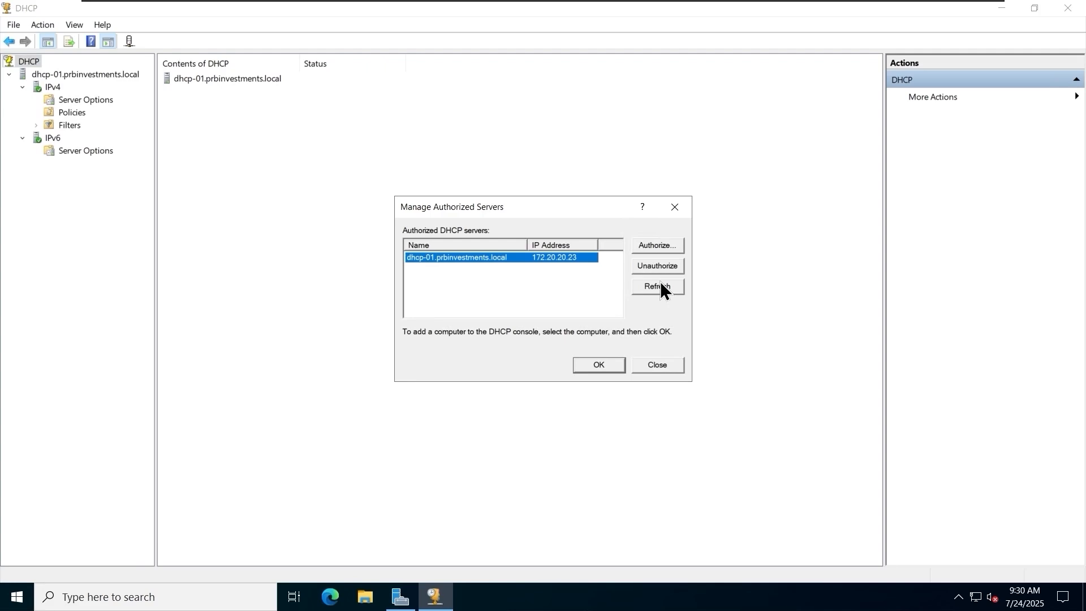
left_click(664, 368)
Check the IPv4 and IPv6 server bindings of dhcp-01.prbinvestments.local.
left_click(92, 76)
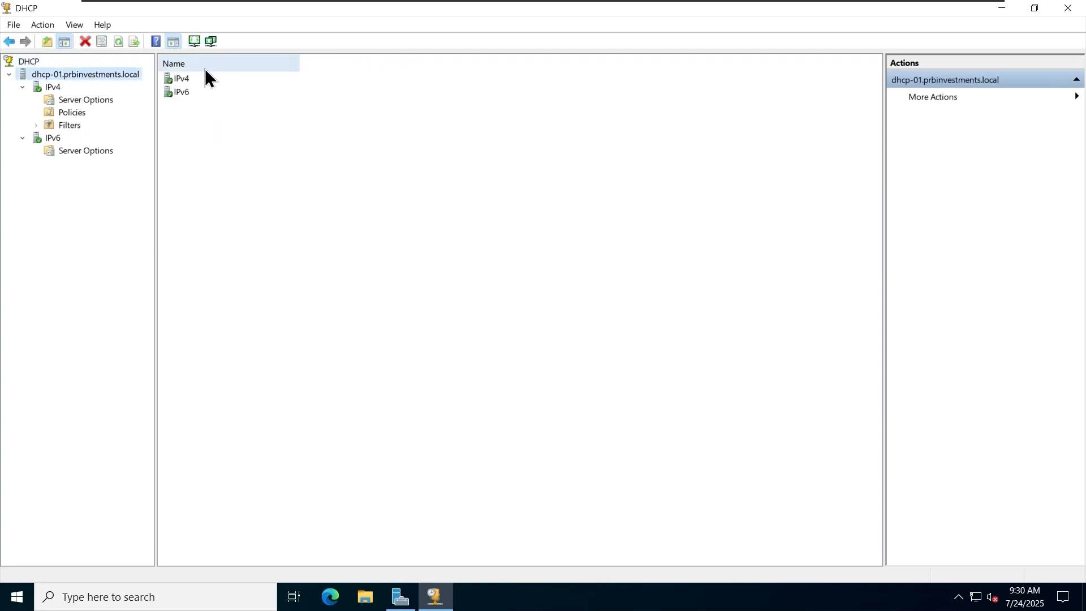
right_click(88, 72)
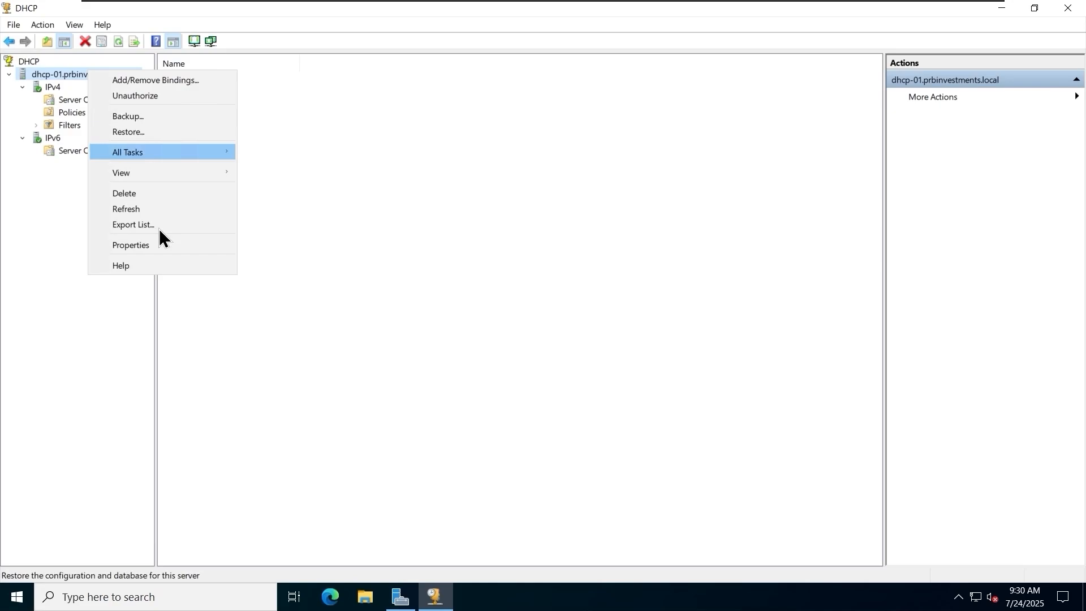
left_click(198, 85)
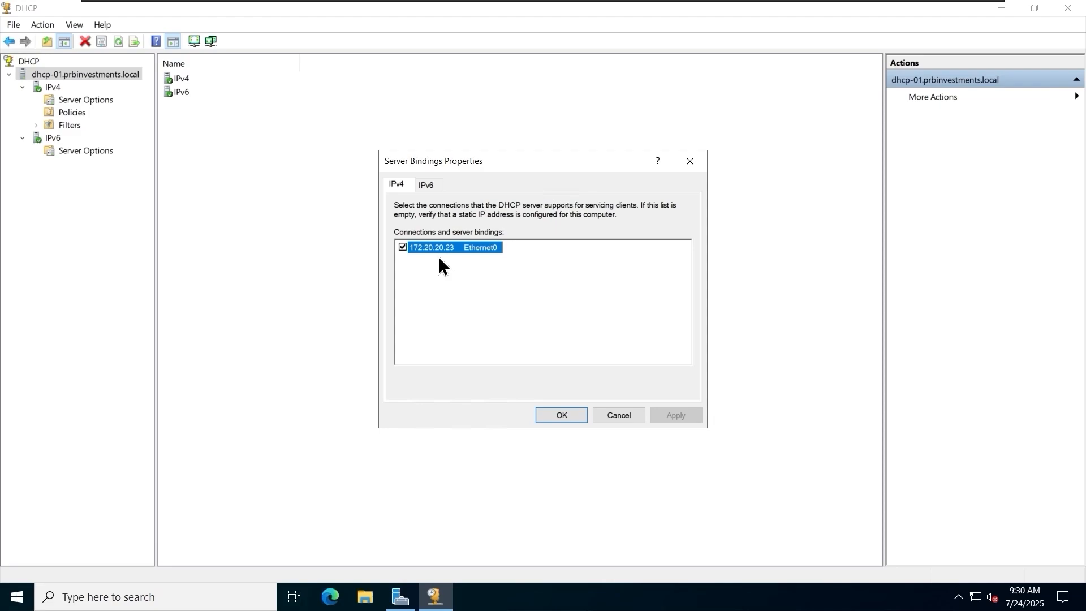
left_click(424, 185)
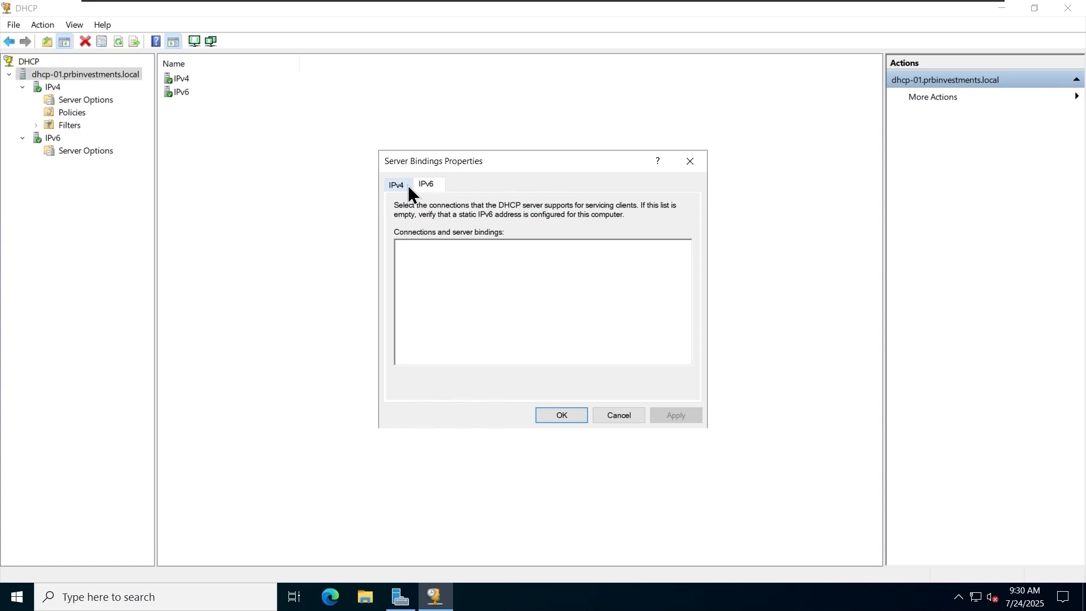
left_click(408, 187)
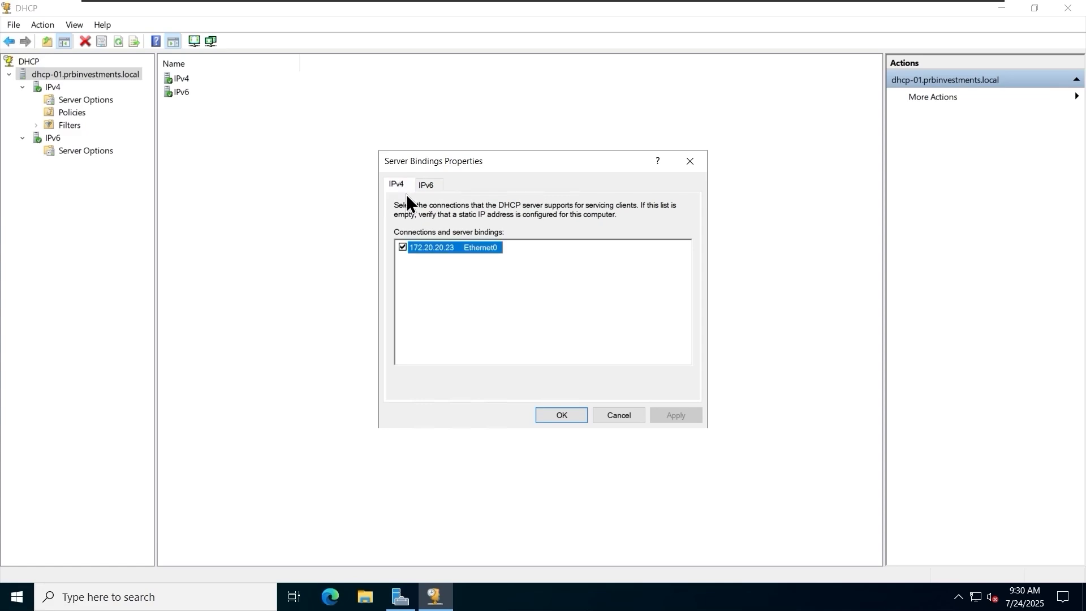
left_click(562, 415)
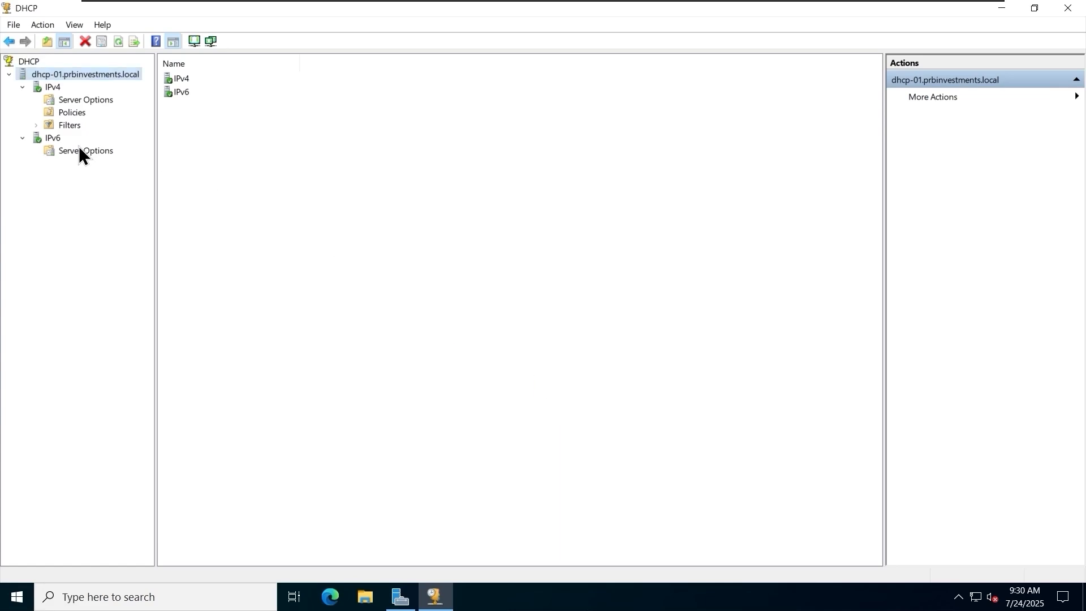
Browse the possible backup folders for the DHCP server, including the netshare-fs1 network share, and cancel without backing up.
right_click(73, 74)
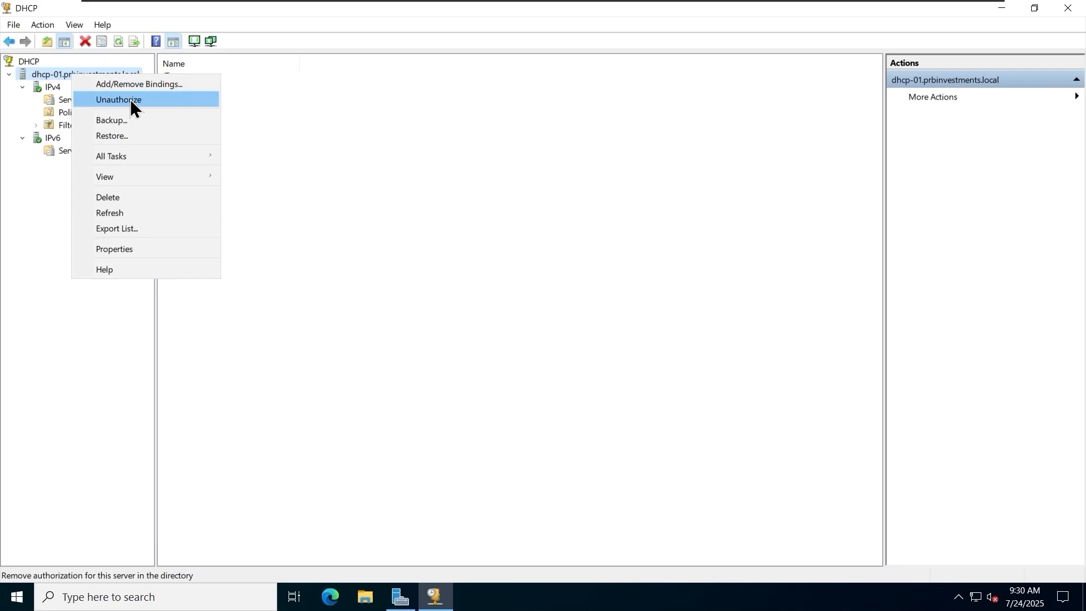
left_click(174, 121)
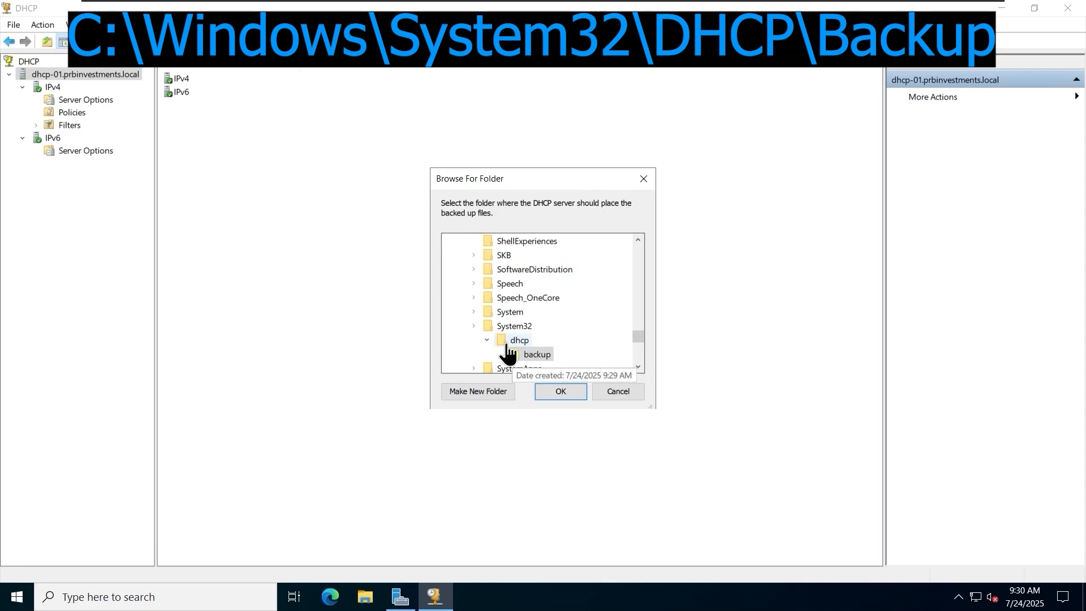
left_click_drag(650, 406, 821, 533)
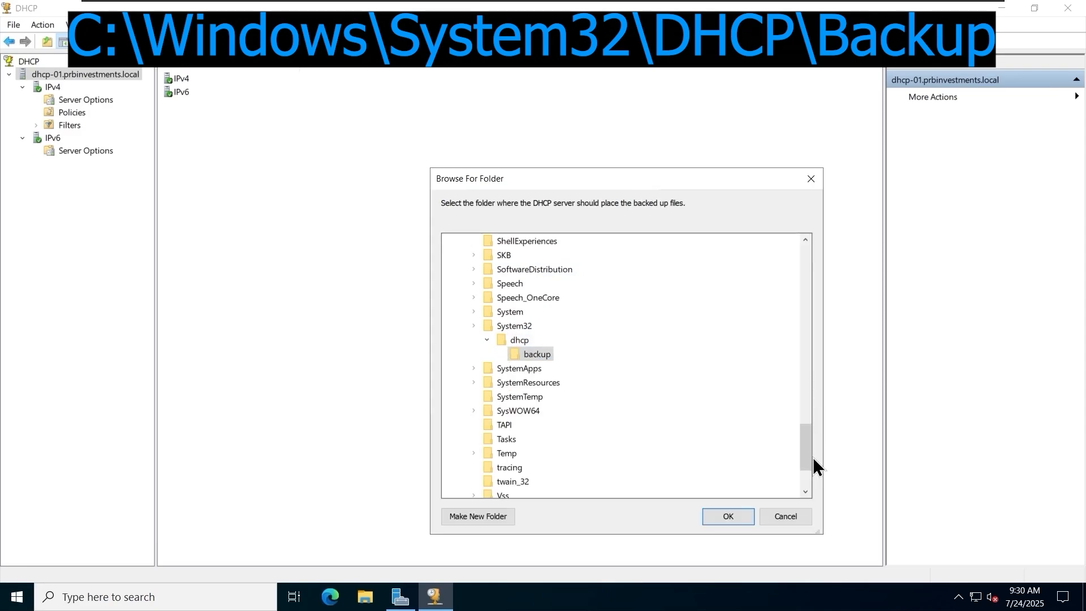
left_click_drag(813, 457, 812, 249)
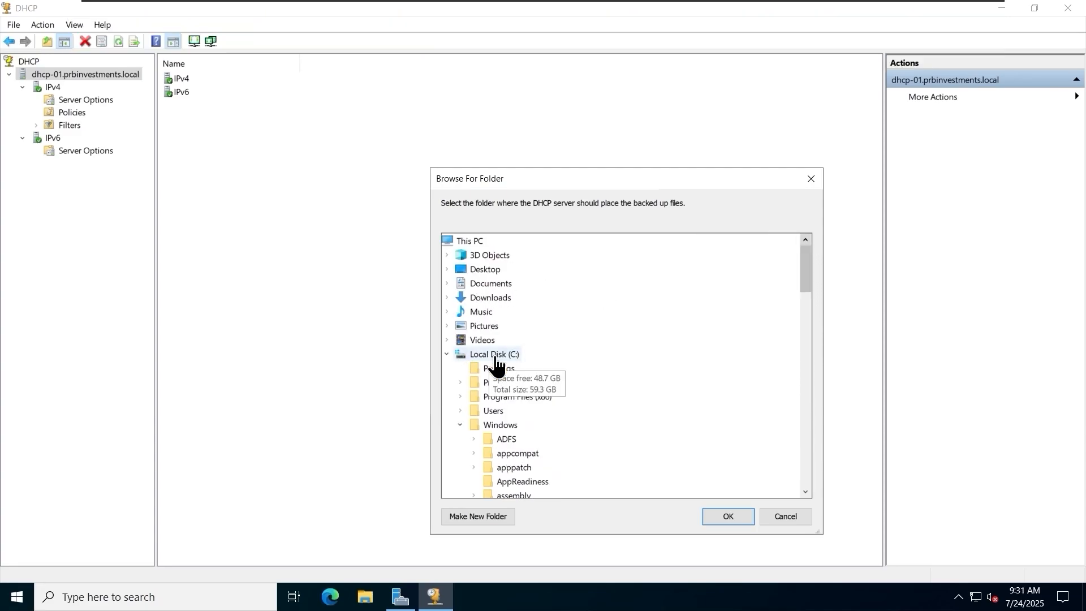
scroll(495, 365, "down", 20)
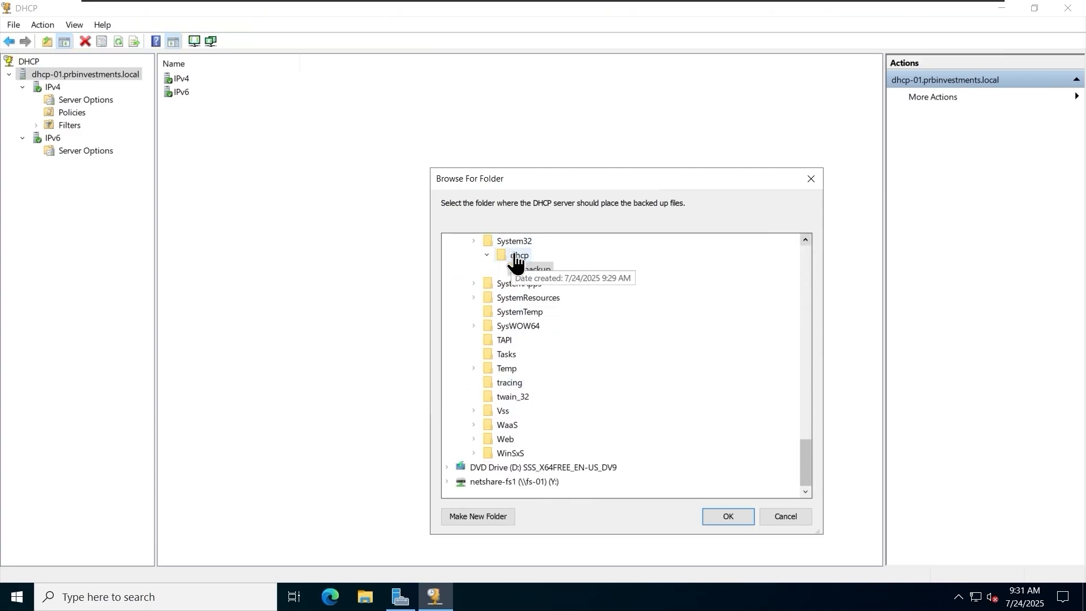
left_click(447, 482)
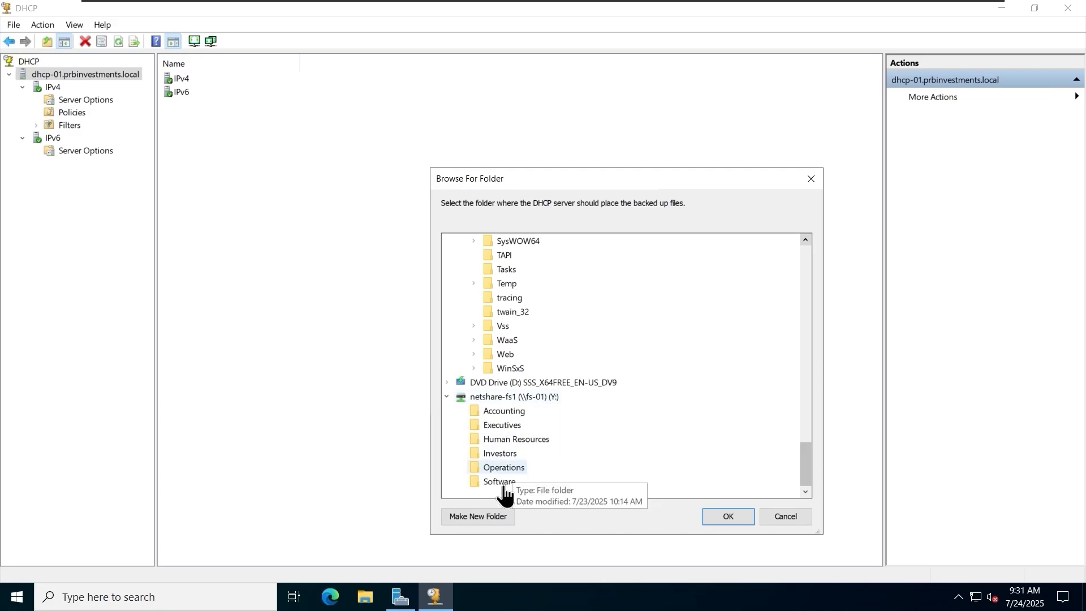
left_click(793, 515)
right_click(123, 74)
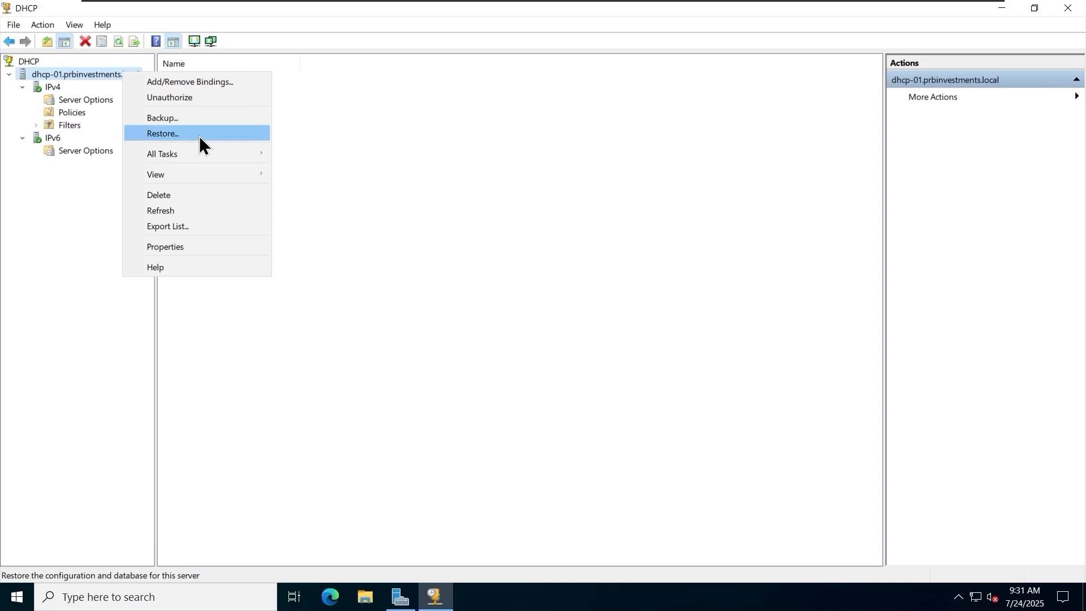
mouse_move(208, 154)
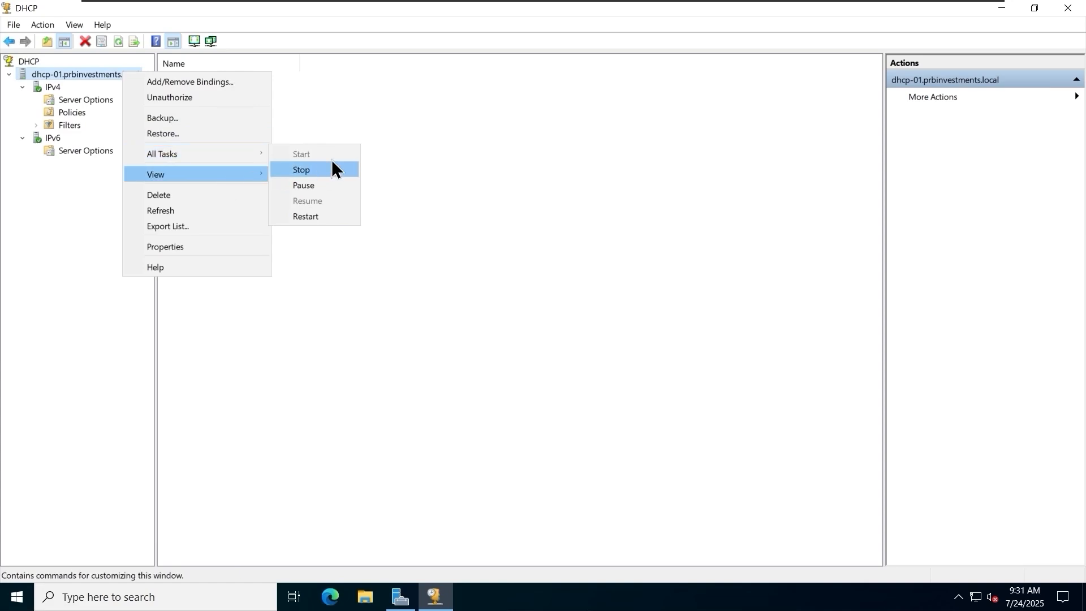
mouse_move(215, 180)
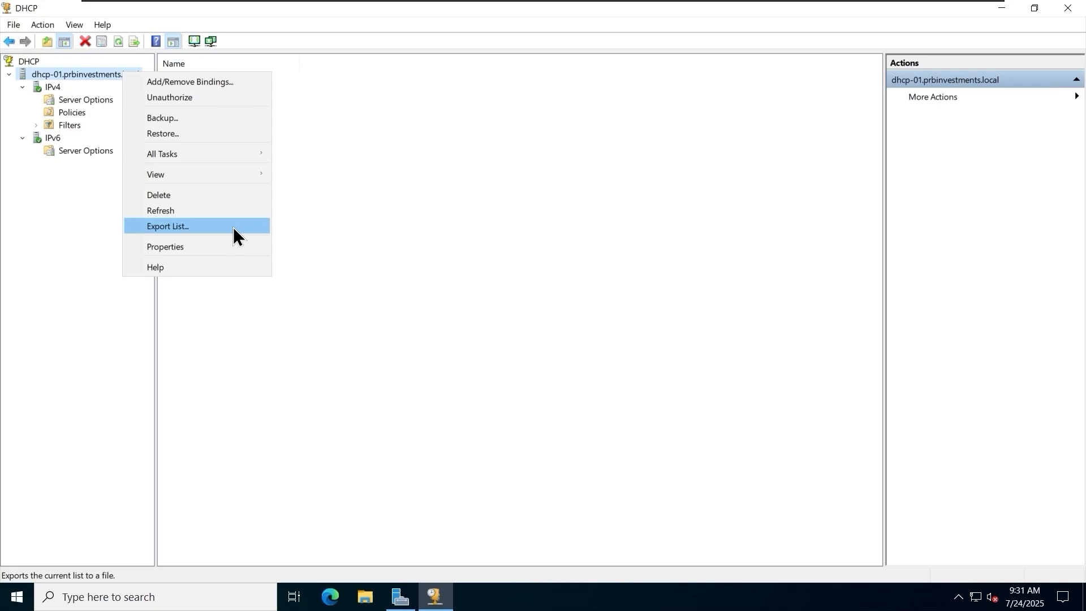
left_click(53, 249)
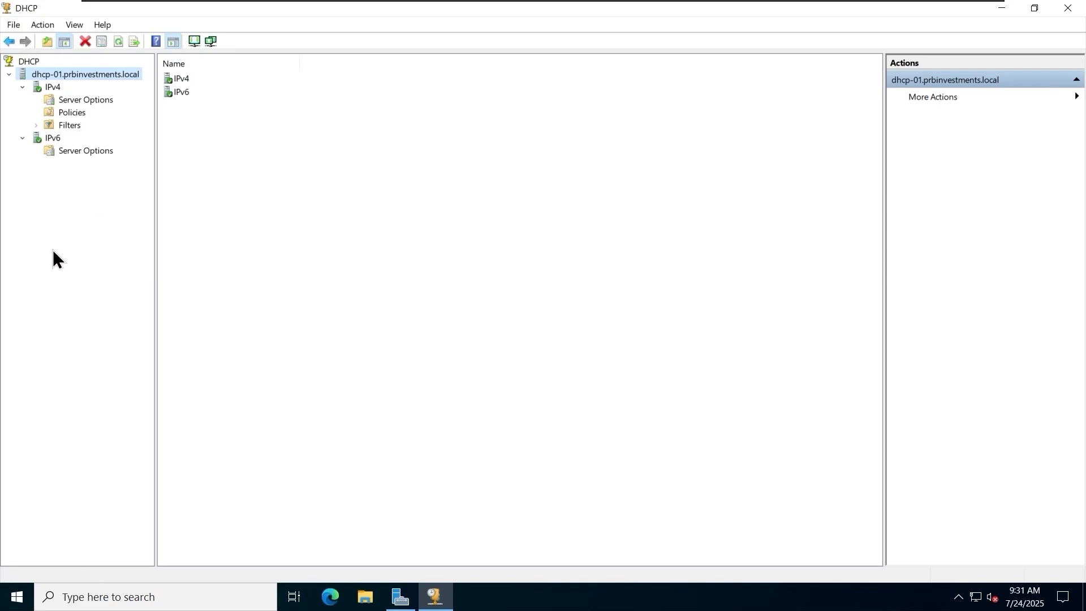
Display the IPv4 server statistics, look through them, and close them.
left_click(51, 88)
right_click(51, 89)
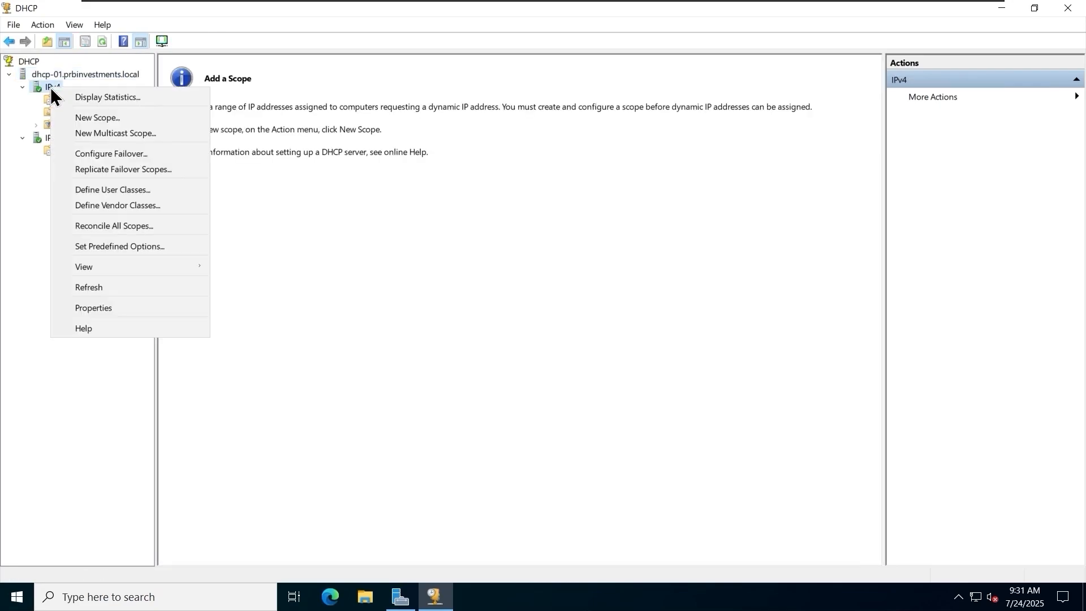
left_click(157, 97)
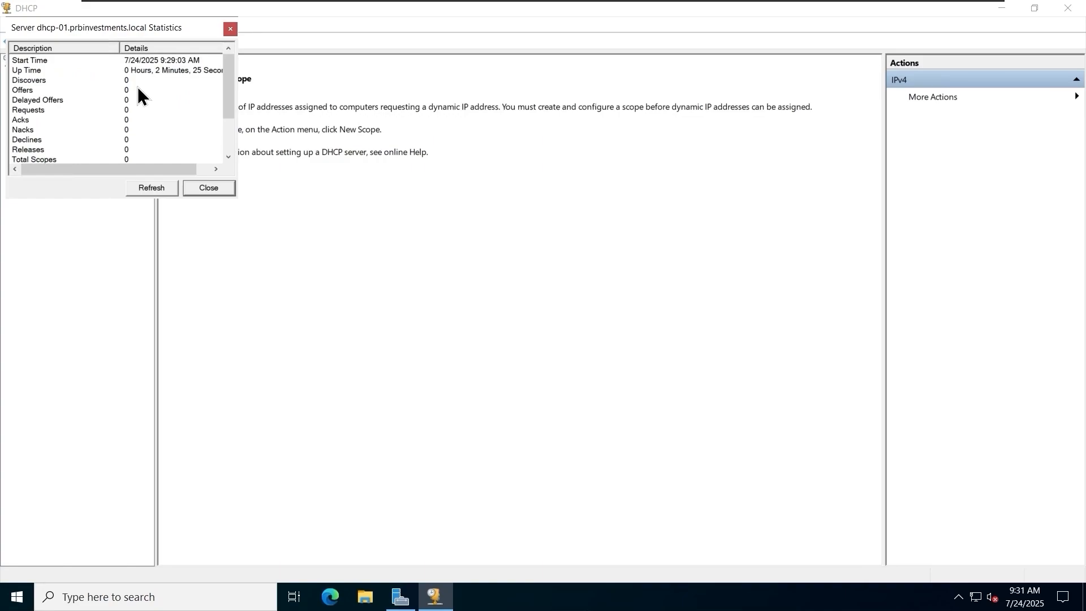
left_click_drag(229, 83, 223, 58)
left_click(229, 29)
Start a new IPv4 scope and give it a name beginning with "HeadOffice - Subnet - 172", leaving the description empty.
right_click(59, 90)
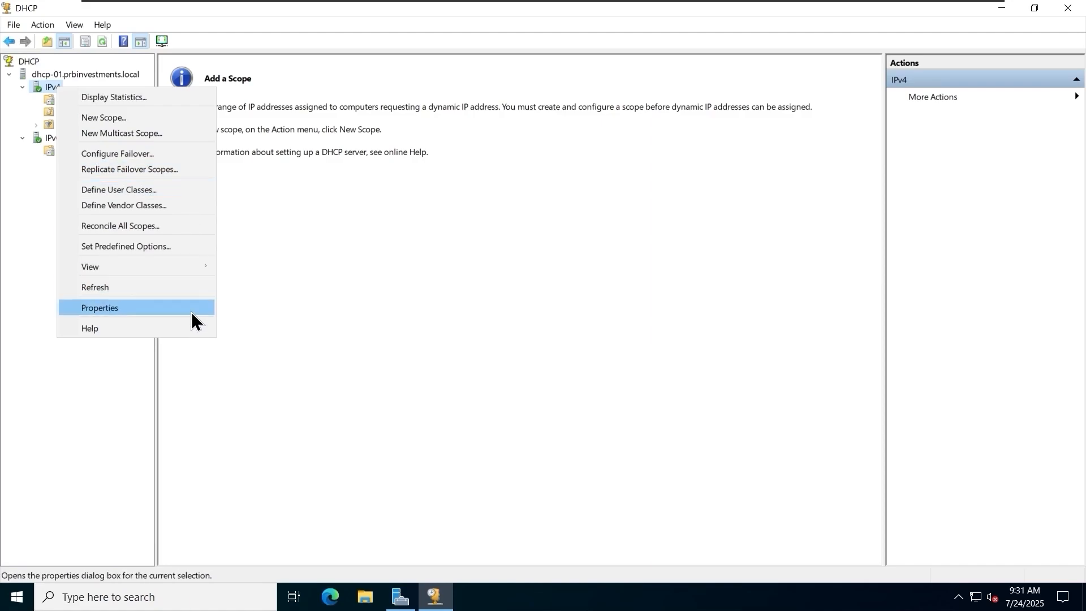
left_click(190, 120)
left_click_drag(467, 161, 362, 136)
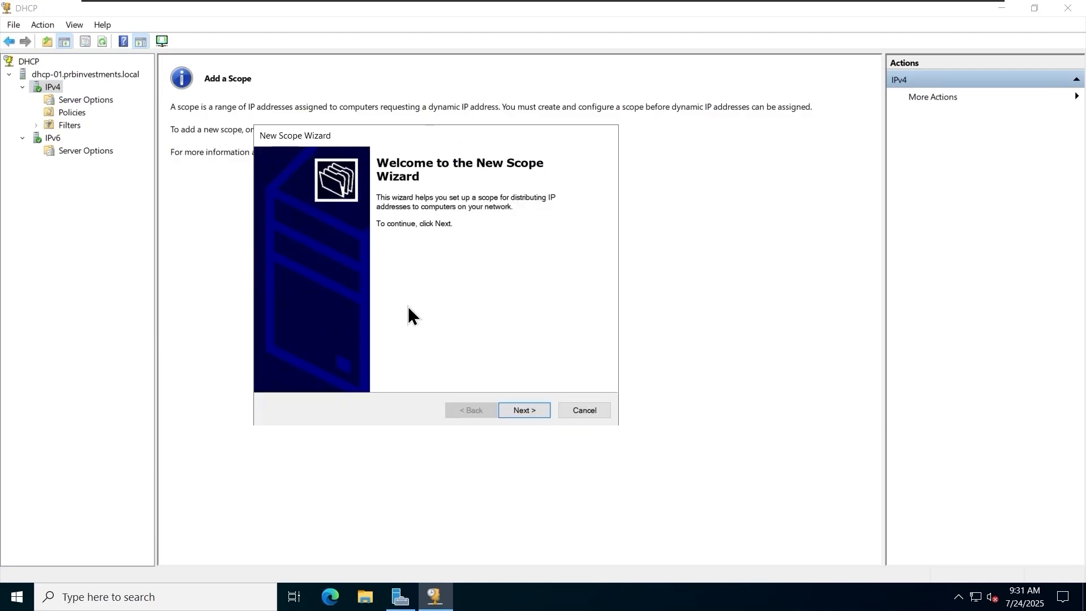
left_click(534, 411)
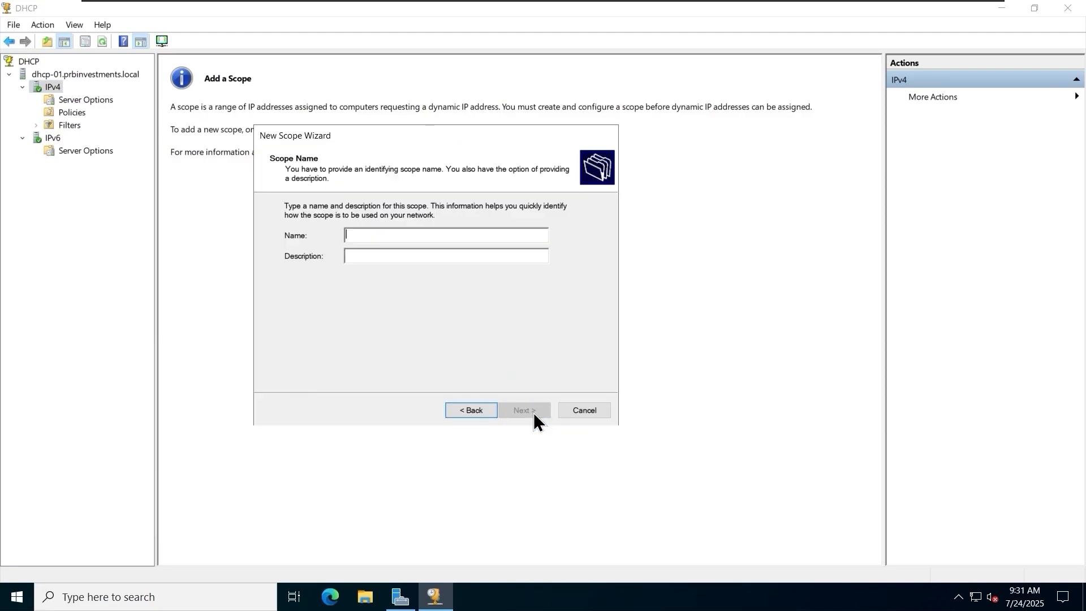
left_click(412, 238)
type("HeadOffice - ")
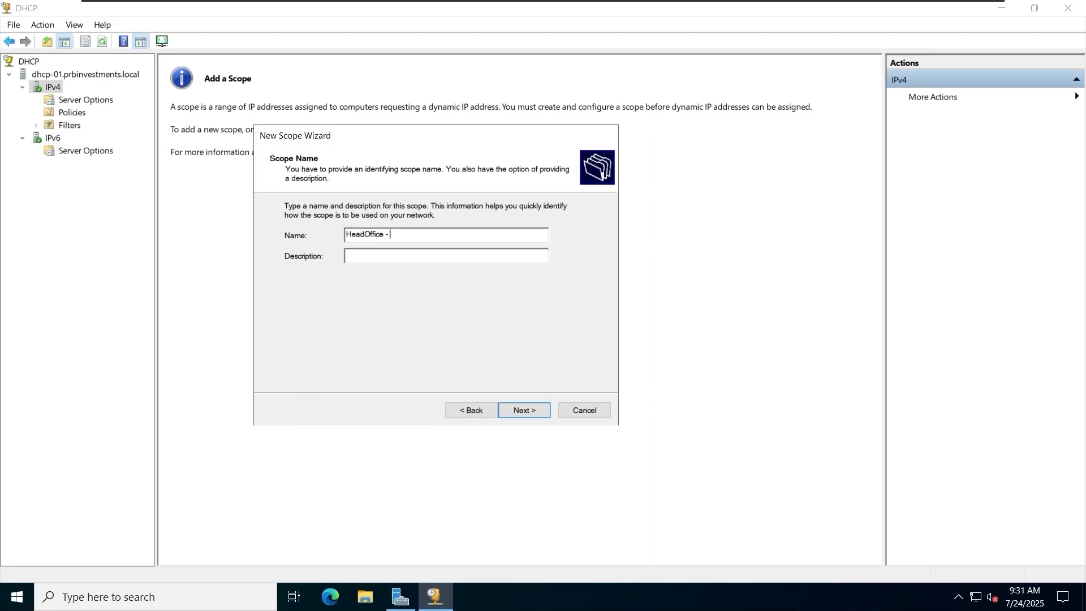
type("Subnet")
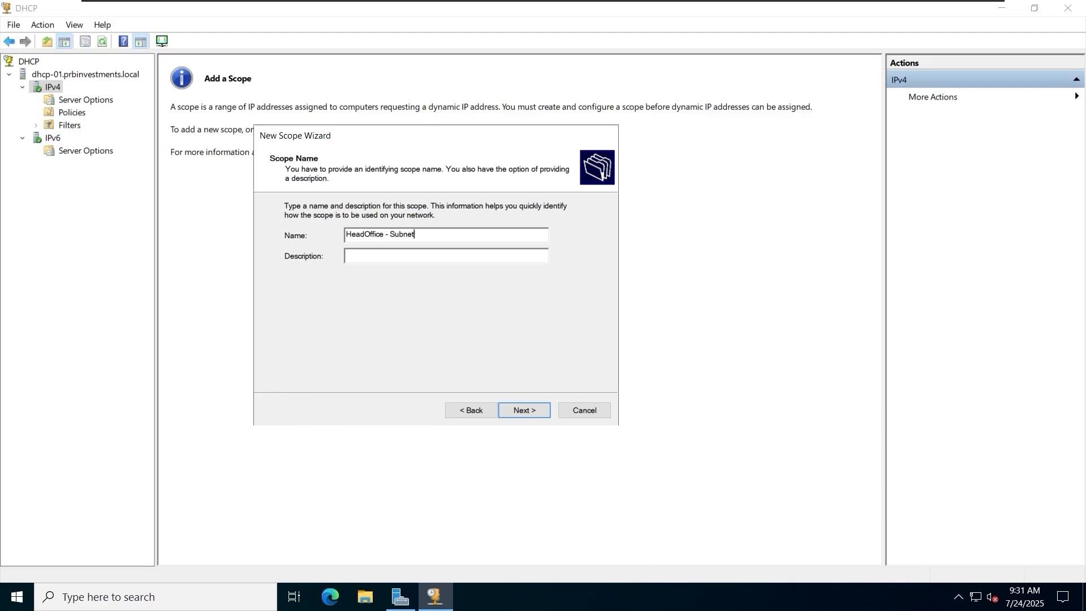
type(" - ")
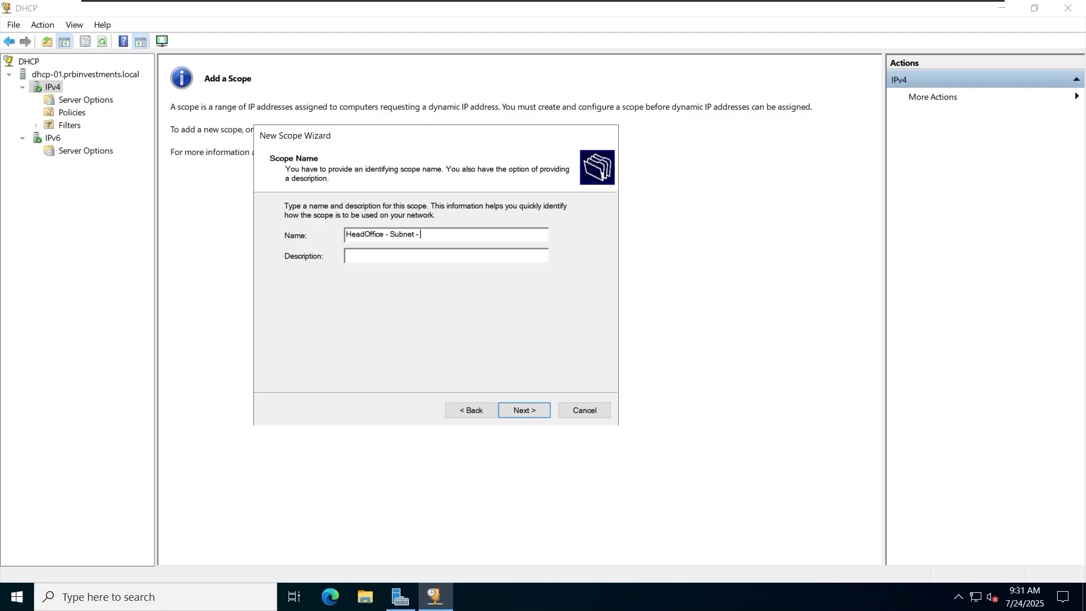
type("17220")
left_click(521, 410)
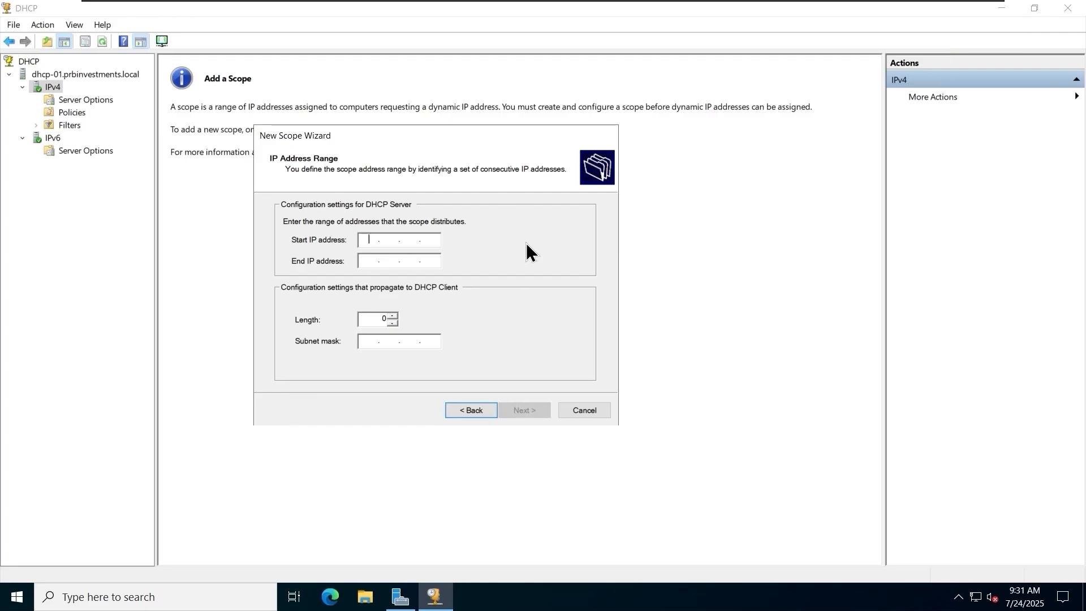
Set the scope's address range to start at 172.20.20.10 and end at 172.20.20.200.
type("172.20.20.10")
key("Tab")
type("172 . 20 . 20 . 20")
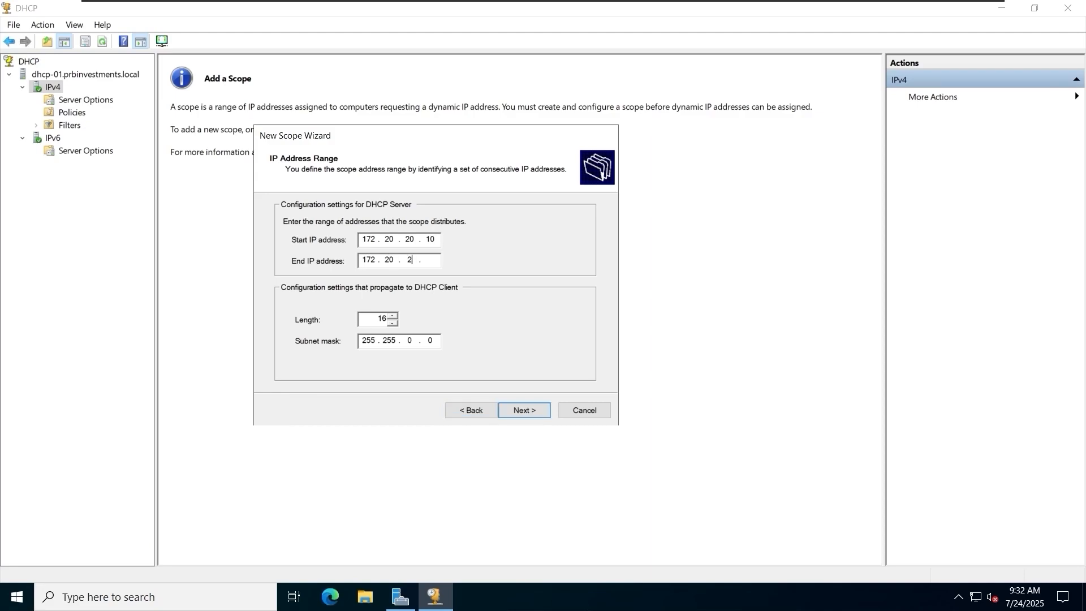
type("0")
Set the scope's subnet prefix length to 24 and accept the address range settings.
double_click(381, 319)
type("24")
left_click(394, 317)
left_click(394, 323)
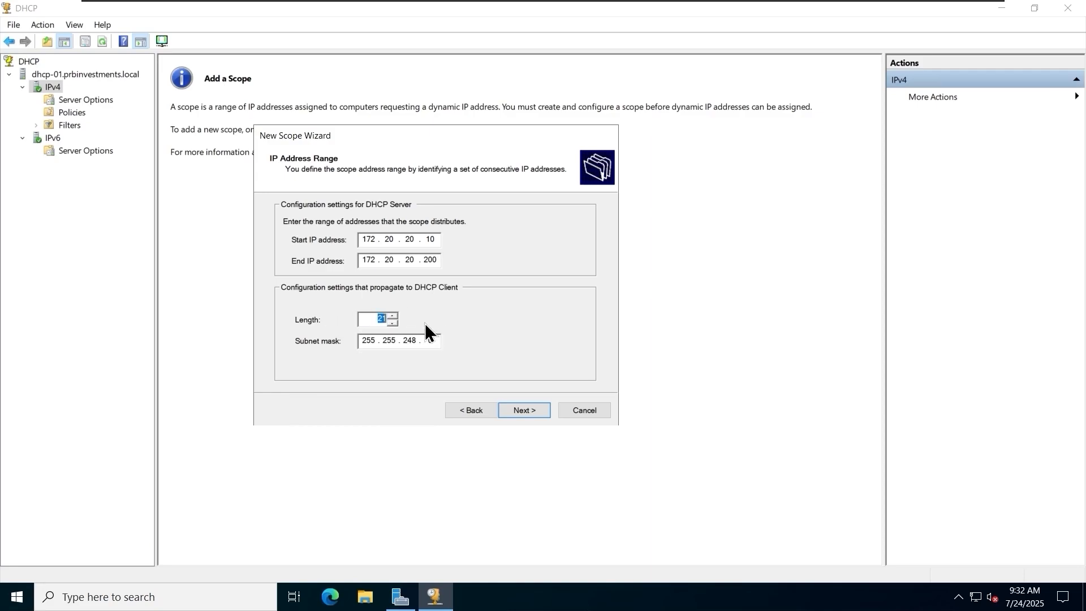
left_click(394, 316)
left_click(395, 316)
left_click(394, 316)
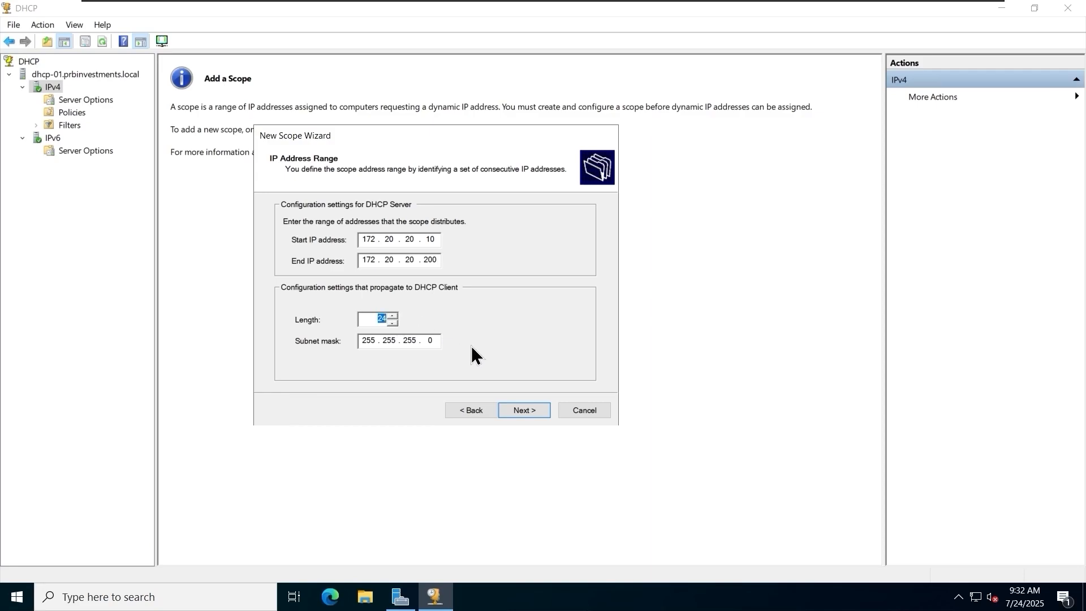
left_click(526, 411)
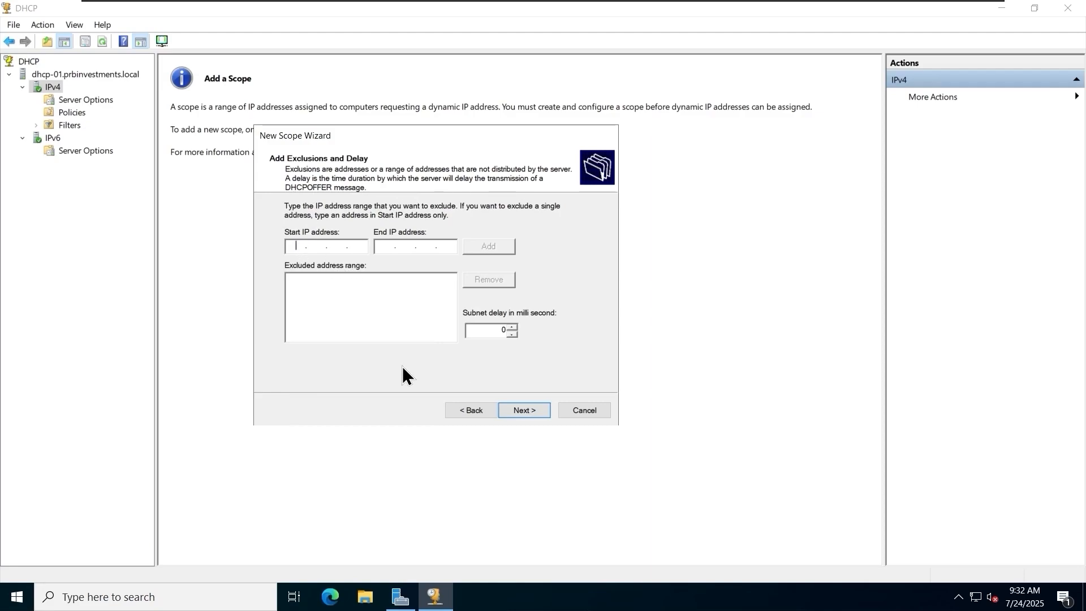
Exclude the address range 172.20.20.20 to 172.20.20.80 from the scope.
type("172 . 20 . 20 ")
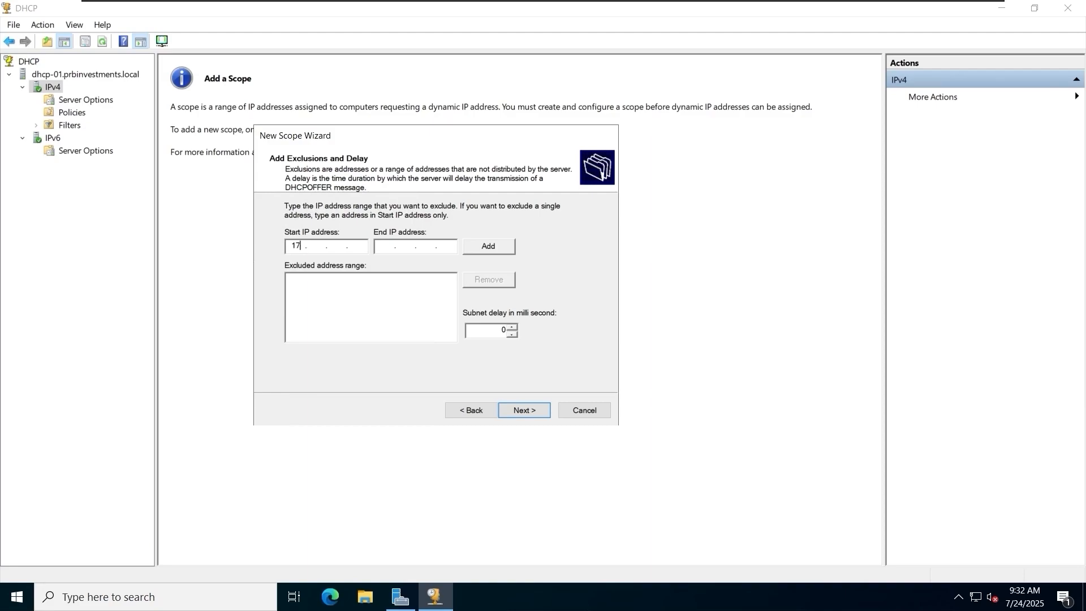
type(". 20")
key("Tab")
type("172 . 20 . 20 . 80")
left_click(487, 247)
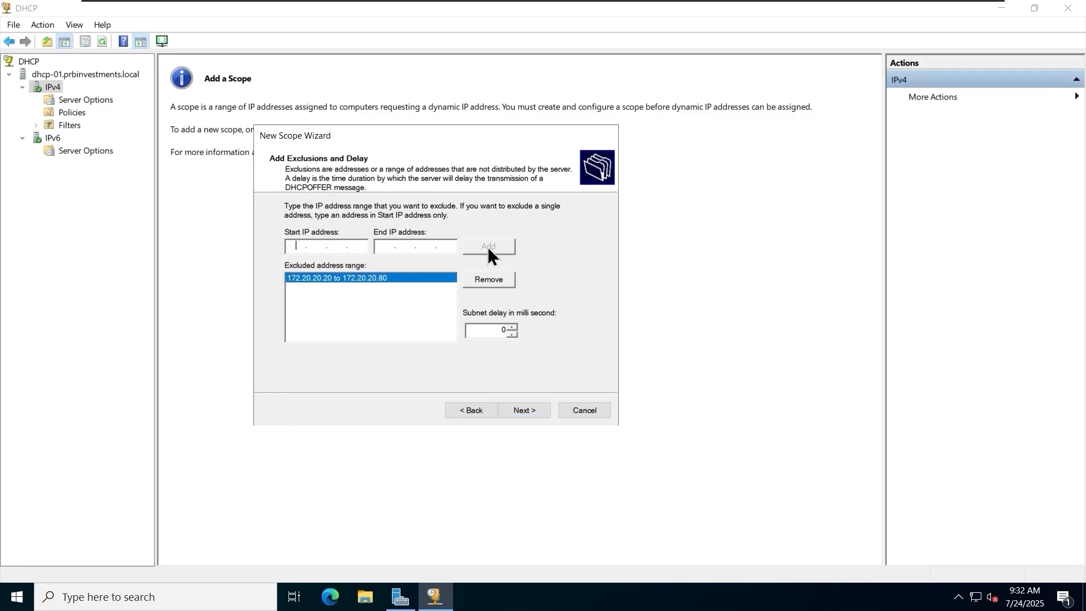
Exclude the address range 172.20.20.150 to 172.20.20.200 from the scope and review both exclusion entries.
type("172 . 20 . 20 . 150")
key("Tab")
type("172 . 20 . 20 . 200")
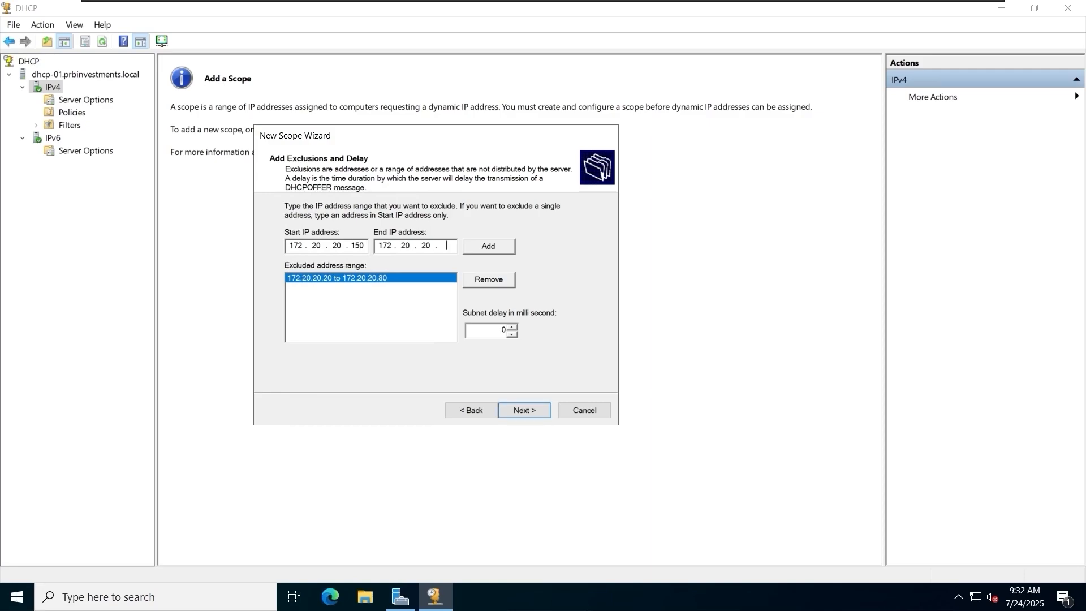
left_click(483, 251)
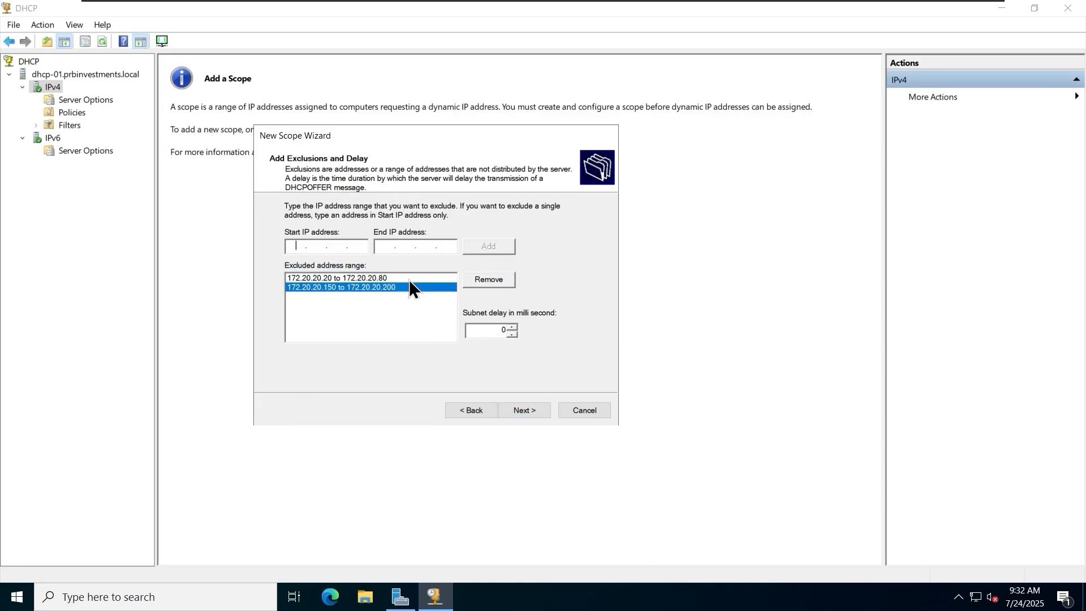
left_click(360, 278)
left_click(357, 287)
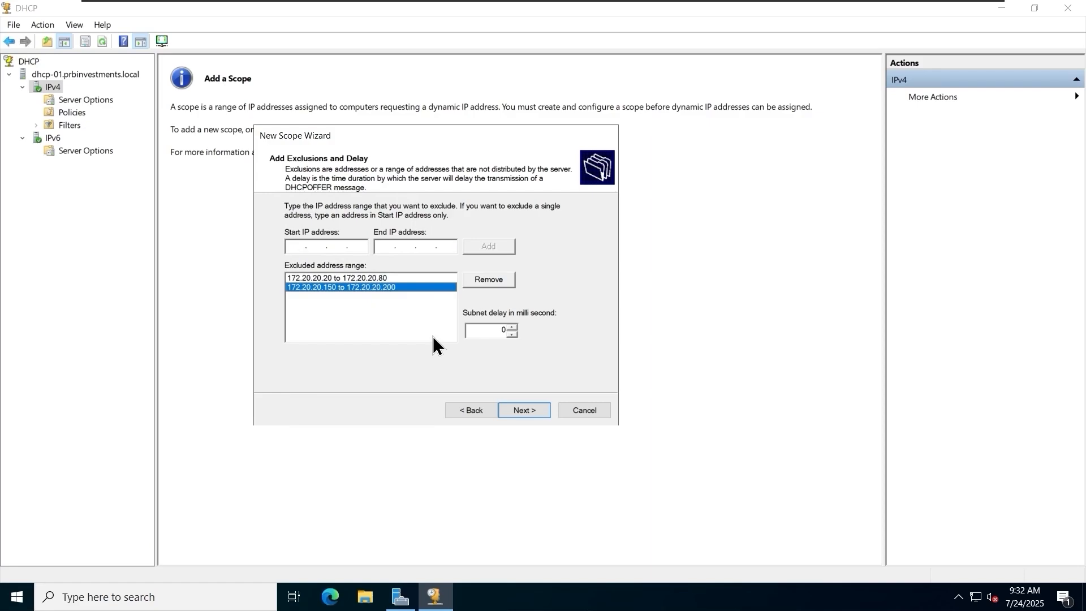
Try to exclude the address range 172.20.20.1 to 172.20.20.9 from the scope.
left_click(294, 247)
type("172.")
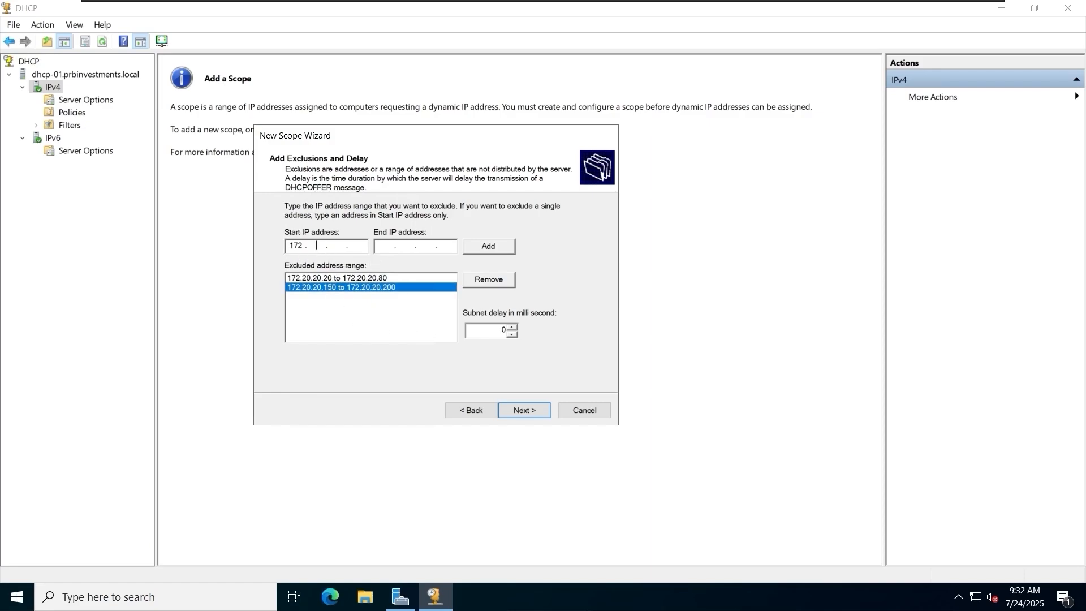
type("20.20.1")
key("Tab")
type("172.20.20.9")
left_click(487, 252)
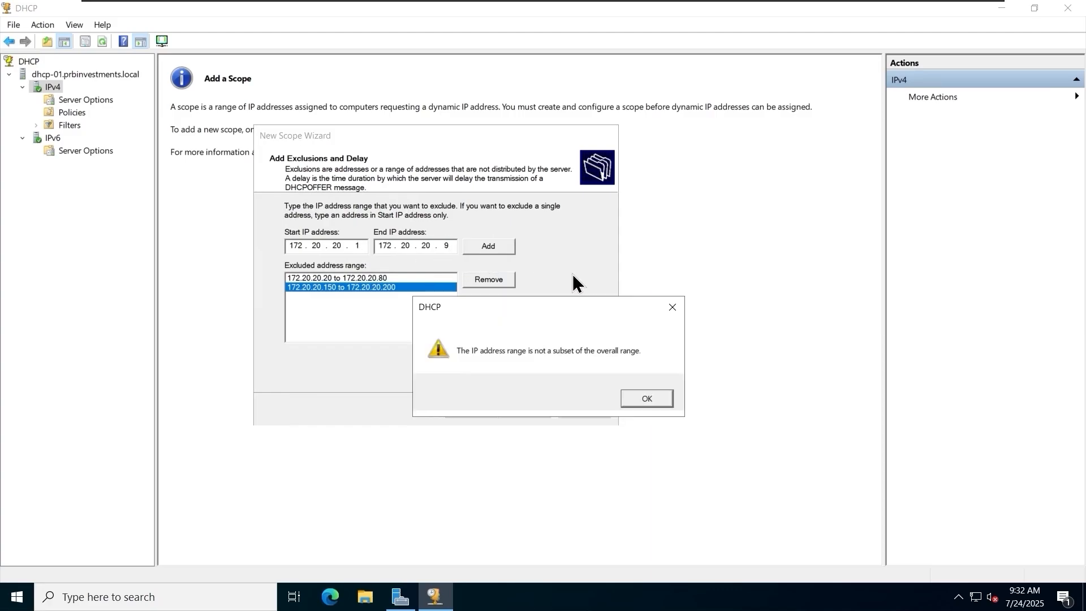
left_click(647, 398)
Accept the exclusions and the default lease duration, and choose to configure the scope's DHCP options now.
left_click(524, 409)
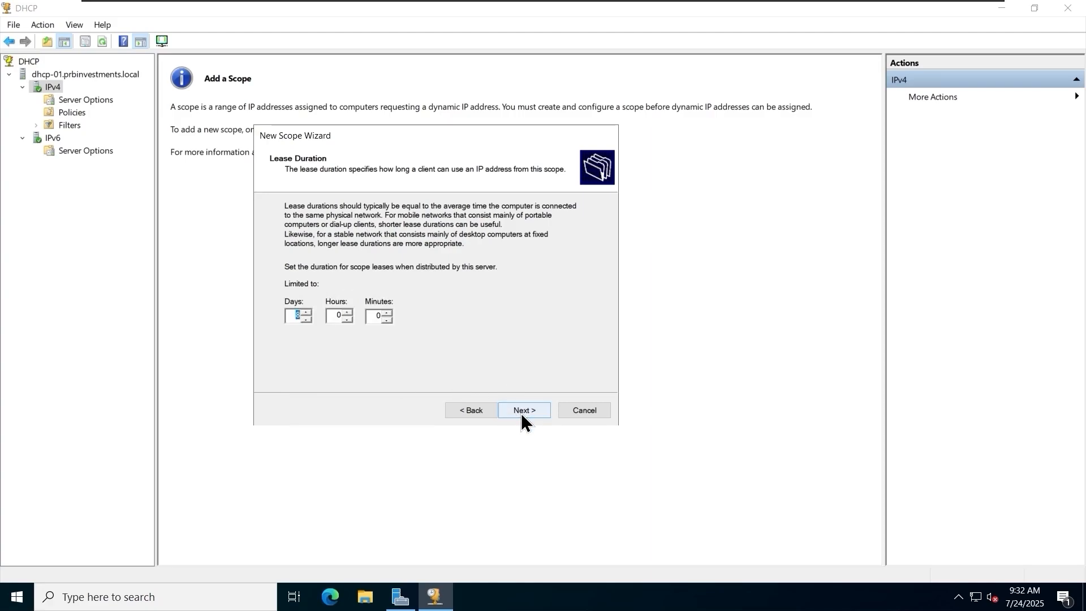
left_click(521, 411)
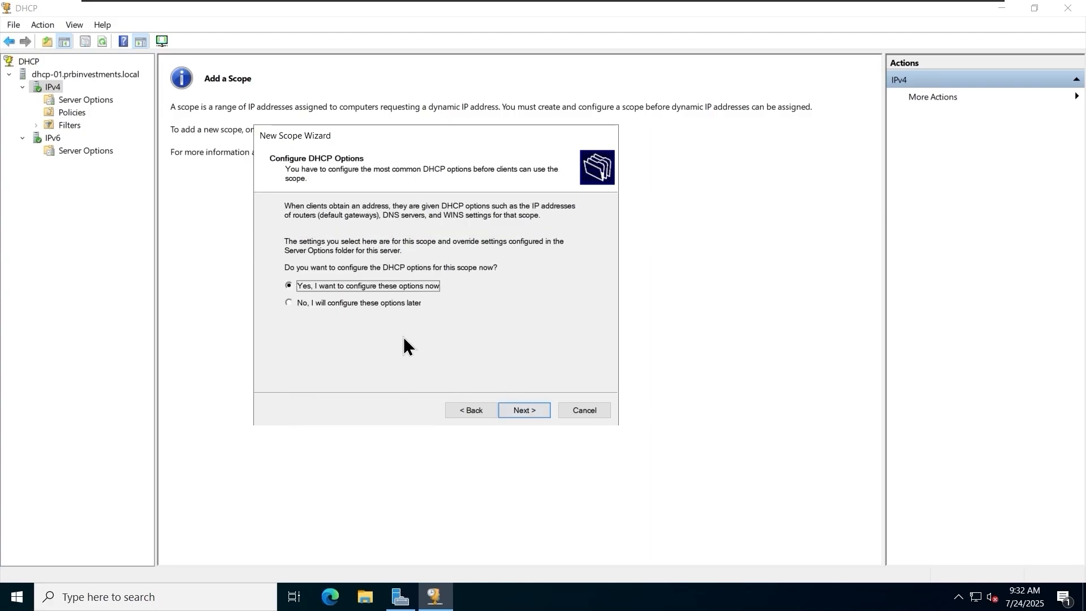
left_click(524, 408)
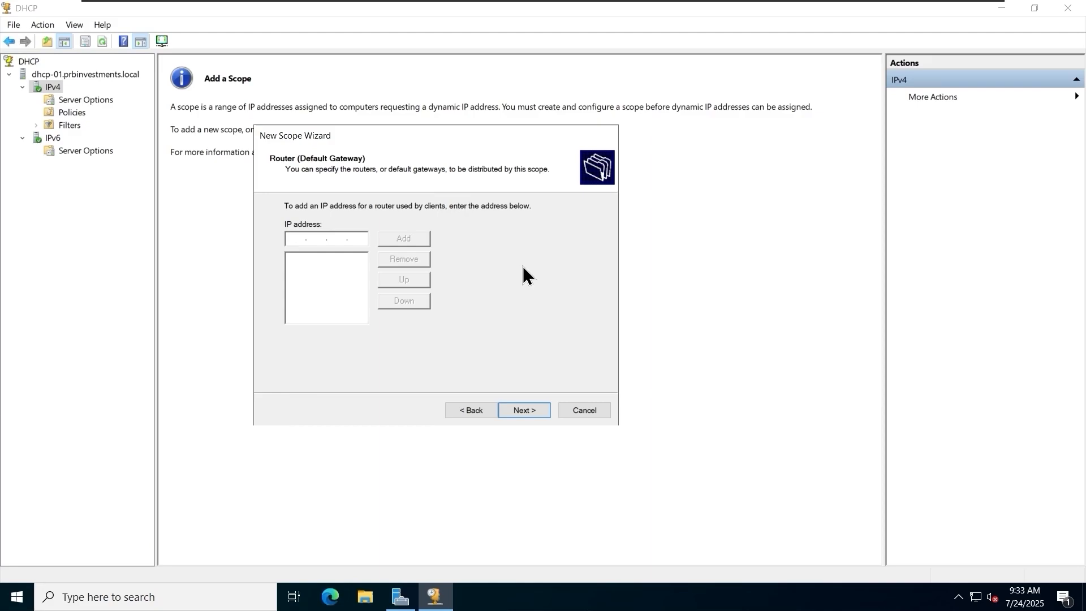
Add 172.20.20.254 as the scope's default gateway and accept the router settings.
type("172 . 20 . 20 . 254")
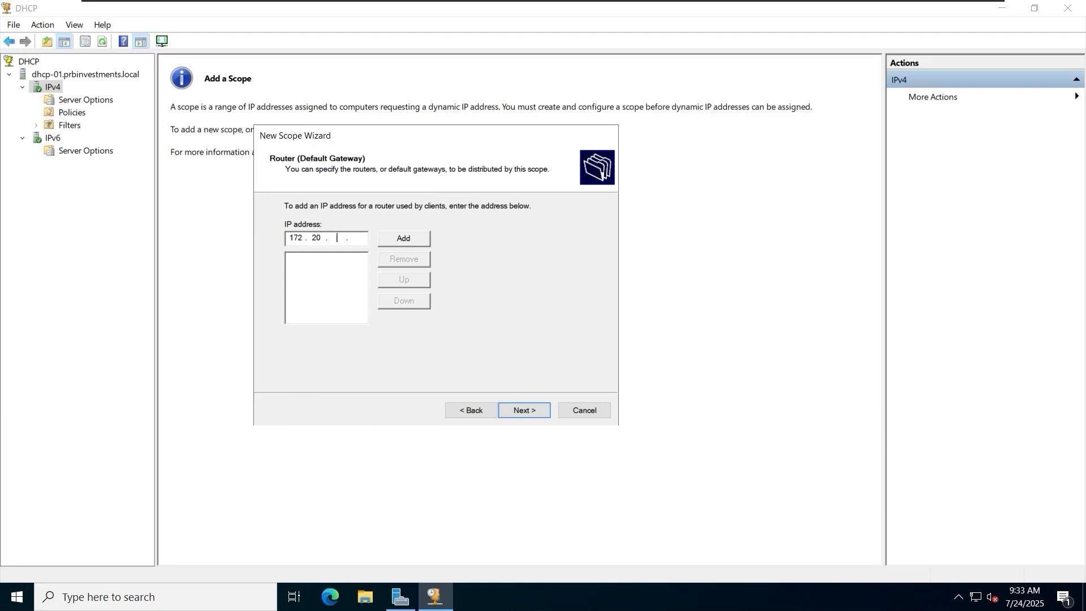
left_click(395, 241)
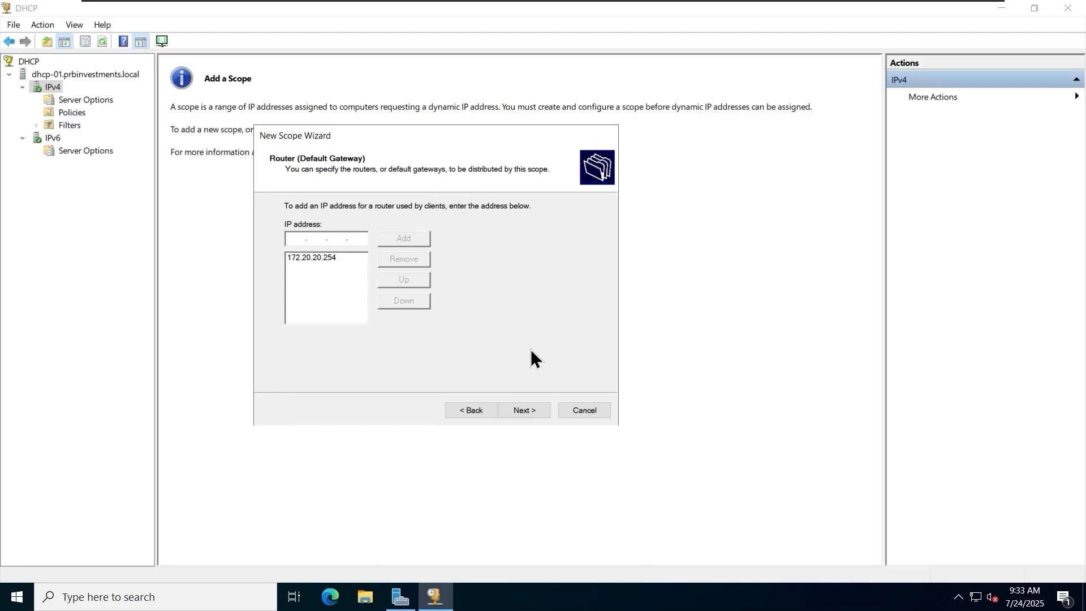
left_click(530, 409)
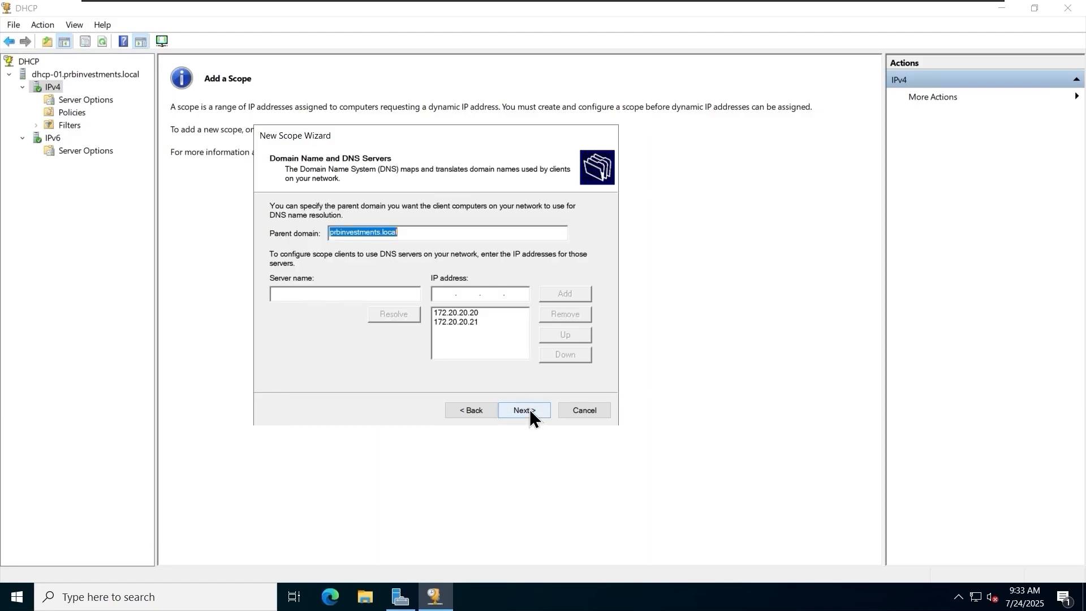
Keep prbinvestments.local as the parent domain and 172.20.20.20 and 172.20.20.21 as the scope's DNS servers.
left_click(450, 233)
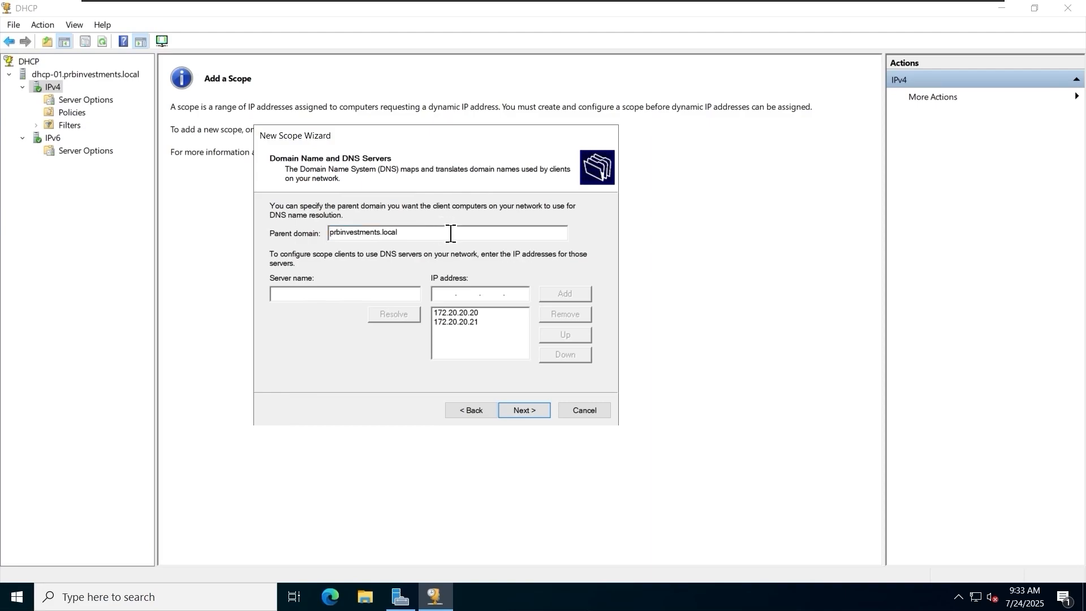
left_click(474, 312)
left_click(477, 320)
left_click(478, 314)
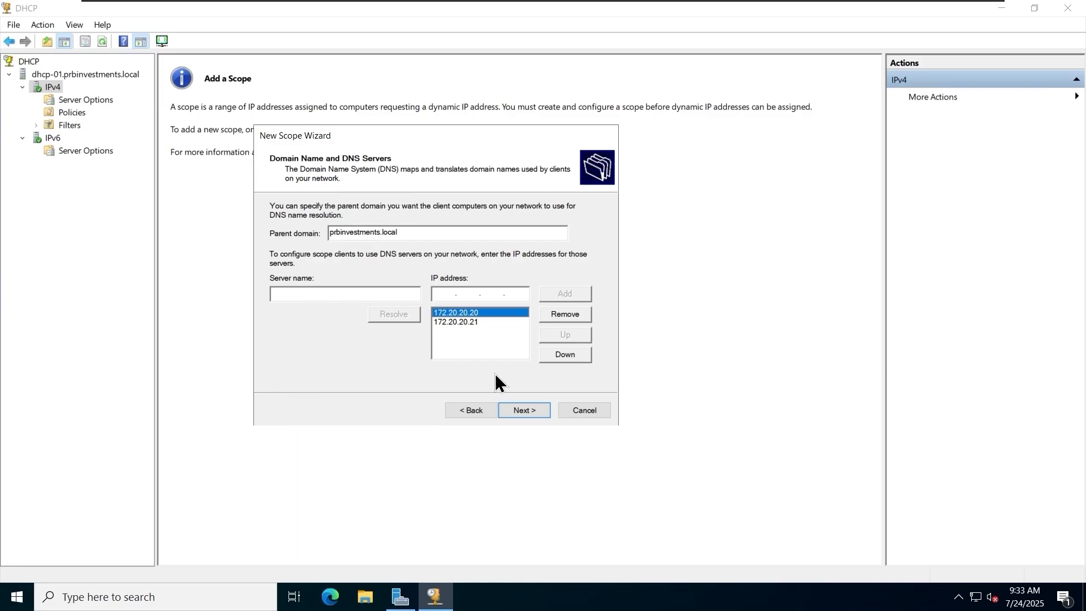
left_click(535, 415)
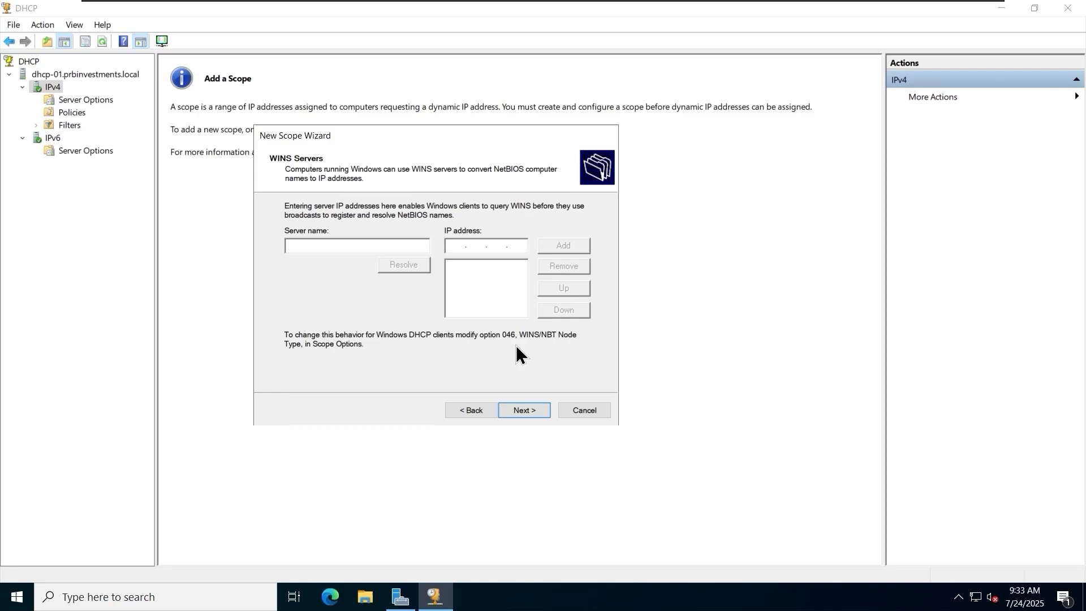
Leave the WINS servers empty, and finish creating the scope with immediate activation.
left_click(527, 410)
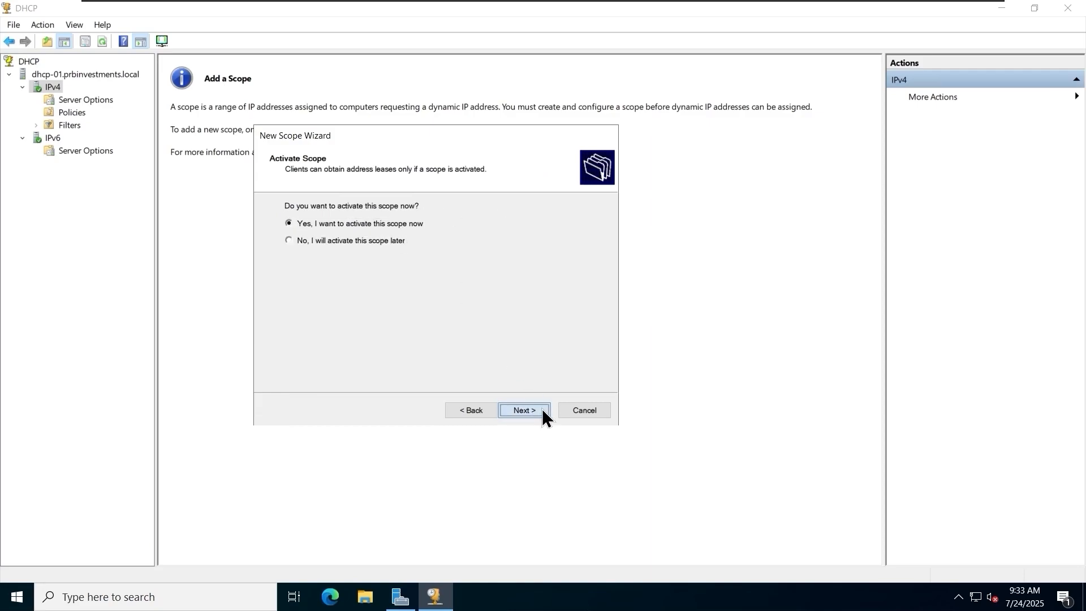
left_click(542, 410)
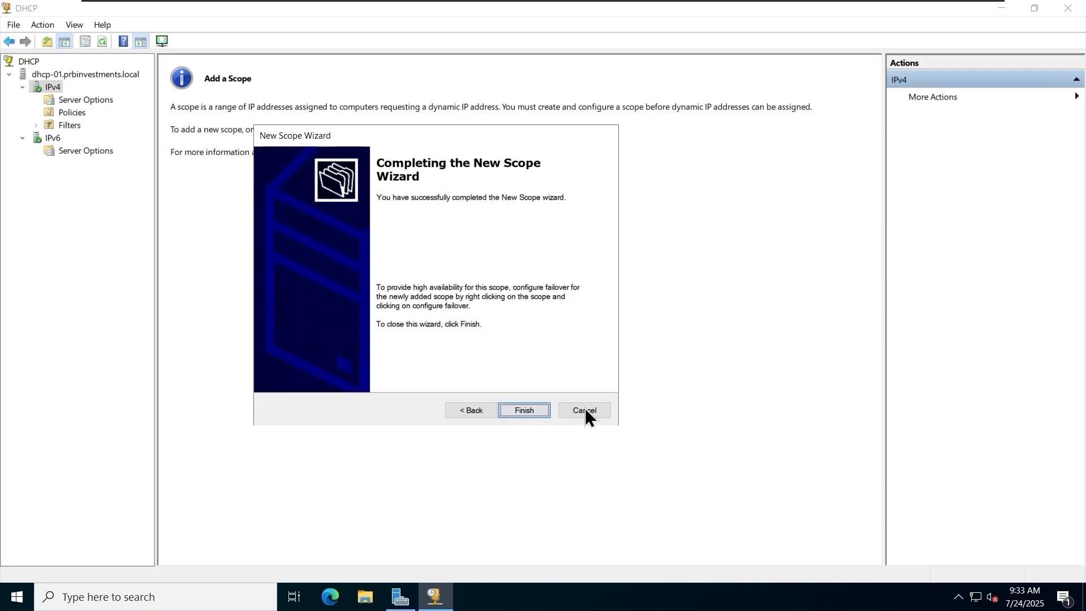
left_click(534, 412)
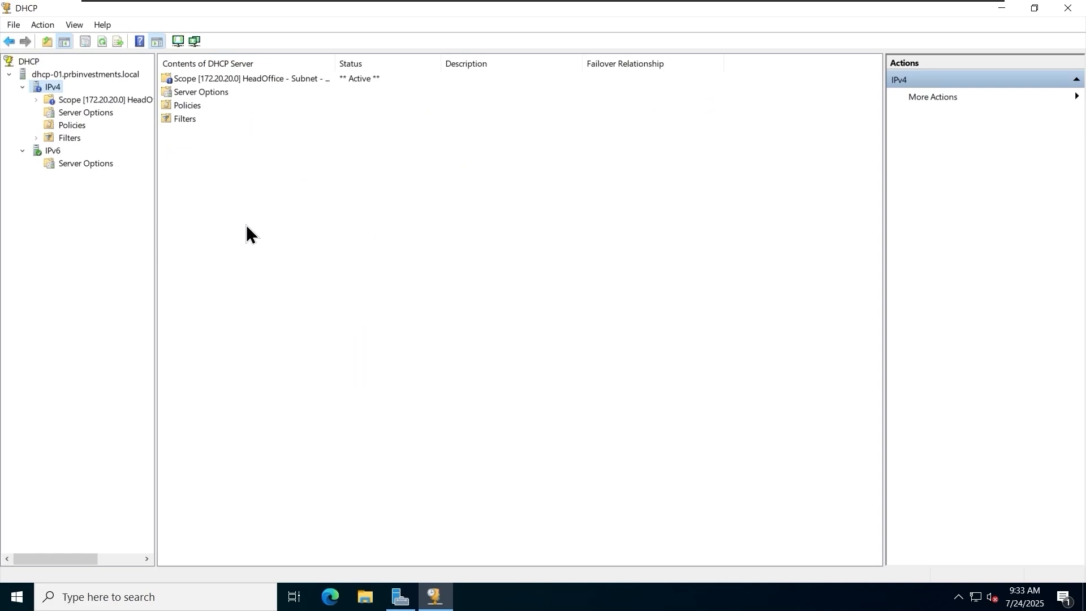
Widen the console tree and examine the new scope's address pool, including its distribution range and exclusions.
left_click_drag(154, 206, 233, 212)
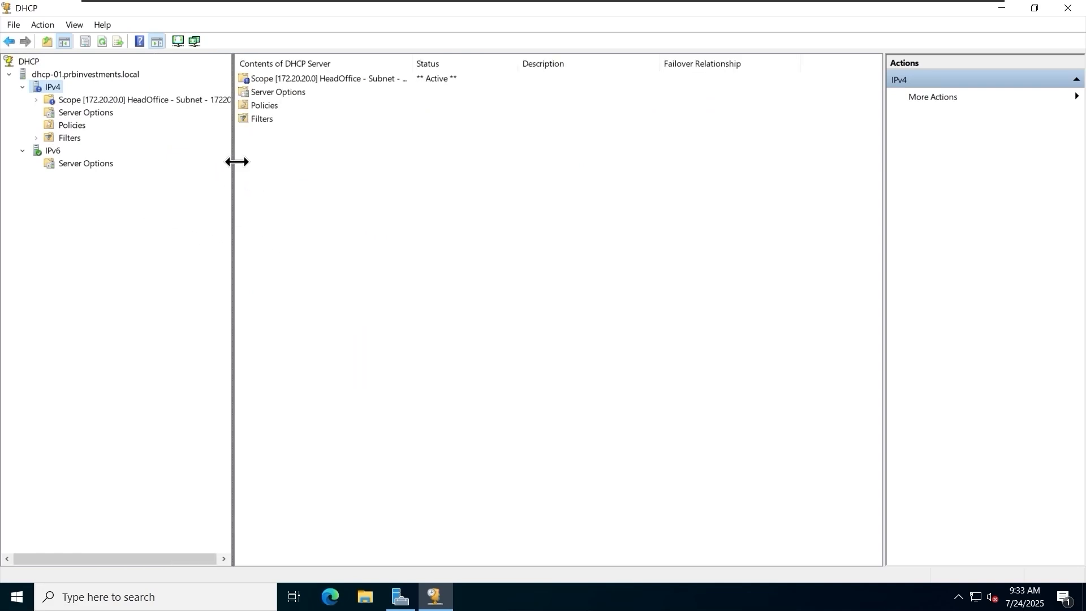
left_click_drag(234, 160, 243, 202)
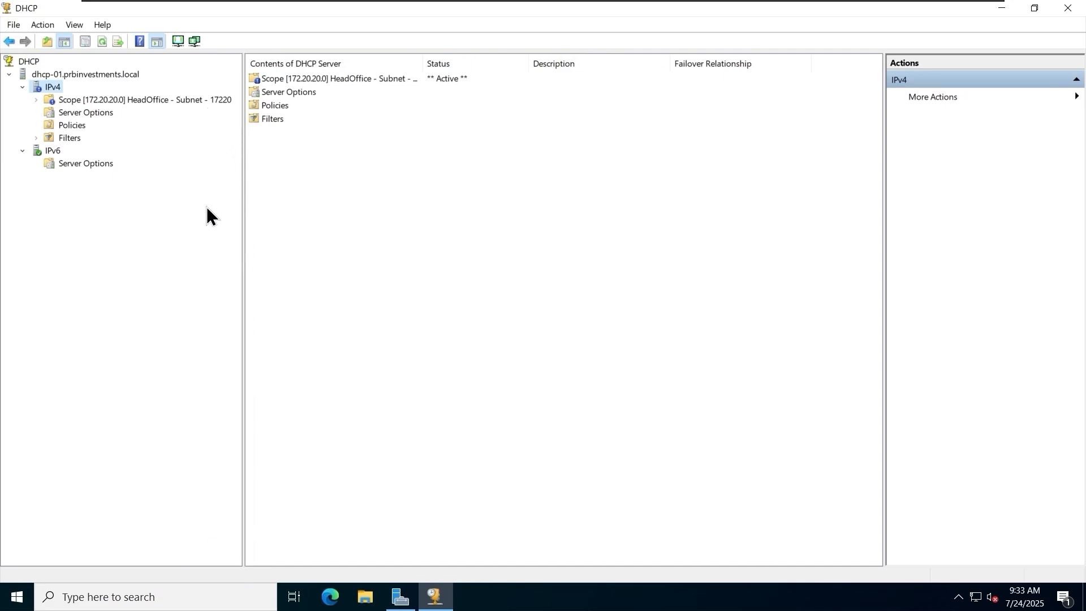
left_click(194, 98)
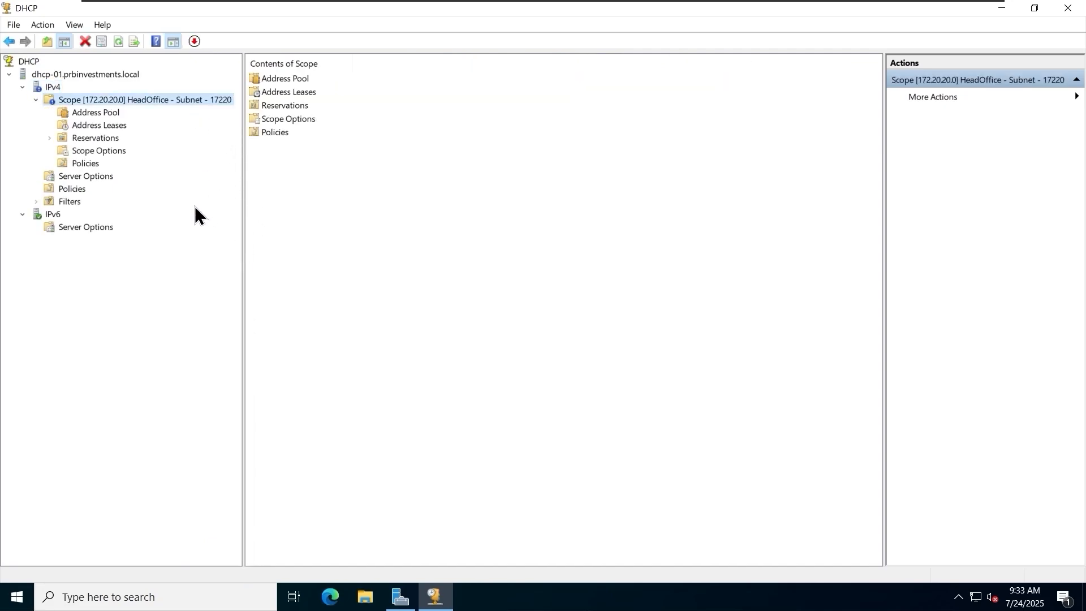
left_click(104, 112)
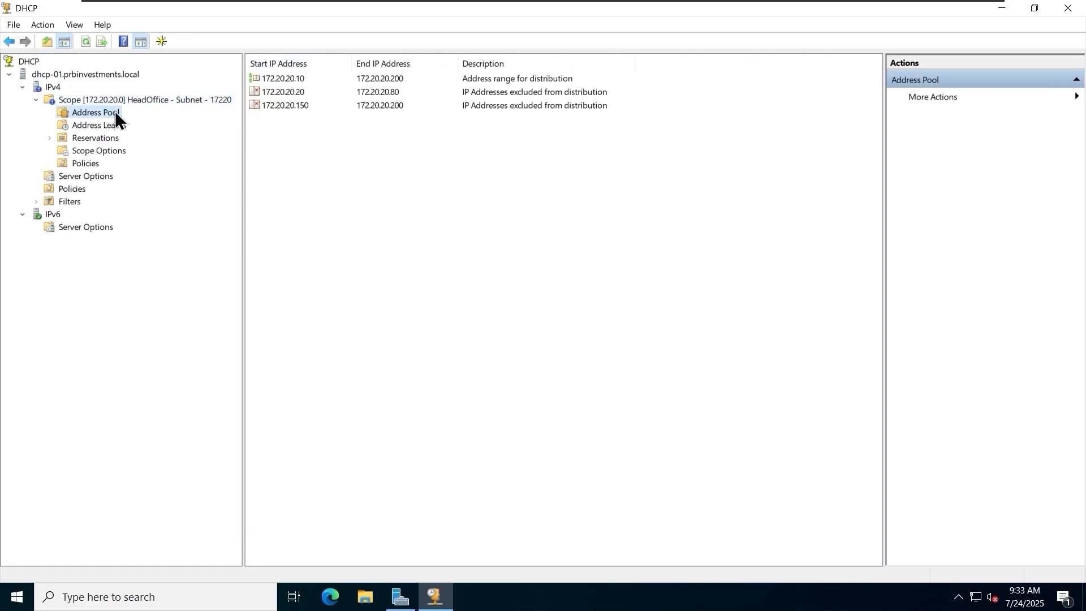
left_click(279, 78)
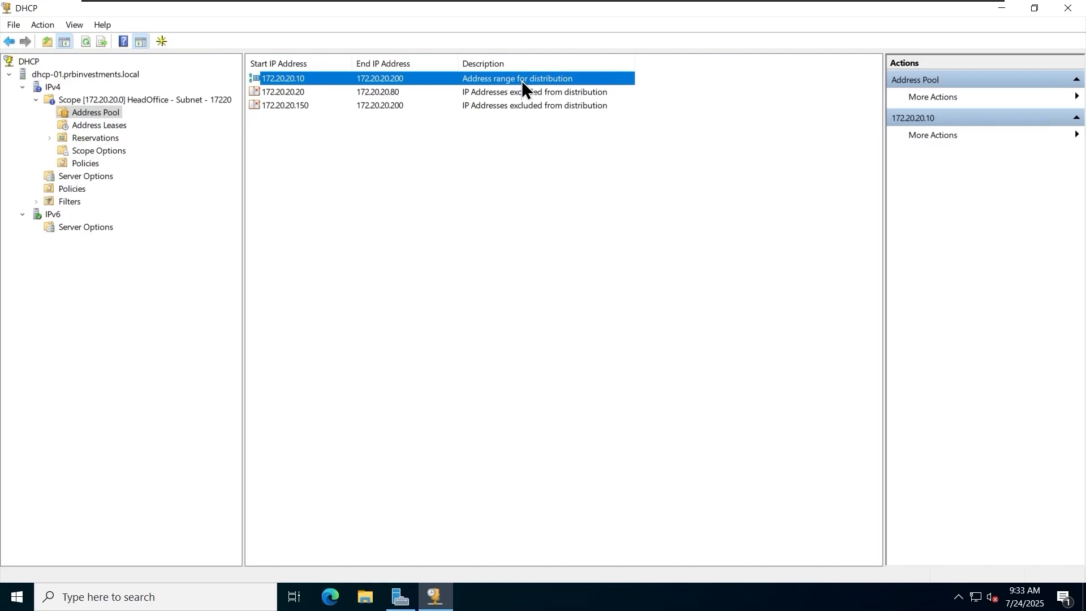
left_click(374, 93)
left_click(381, 104)
left_click(384, 95)
left_click(384, 103)
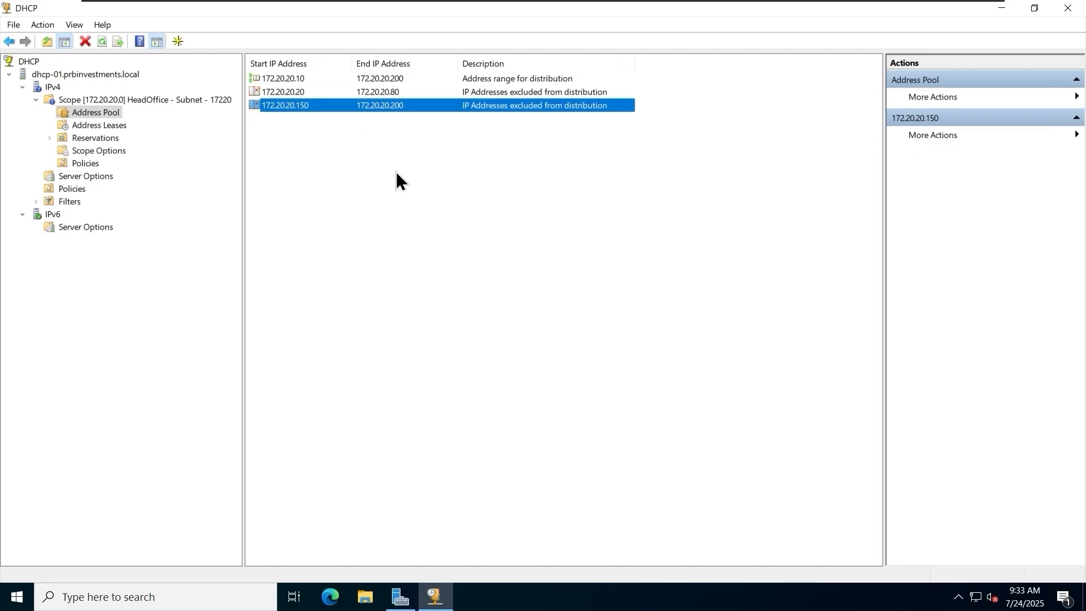
left_click(396, 172)
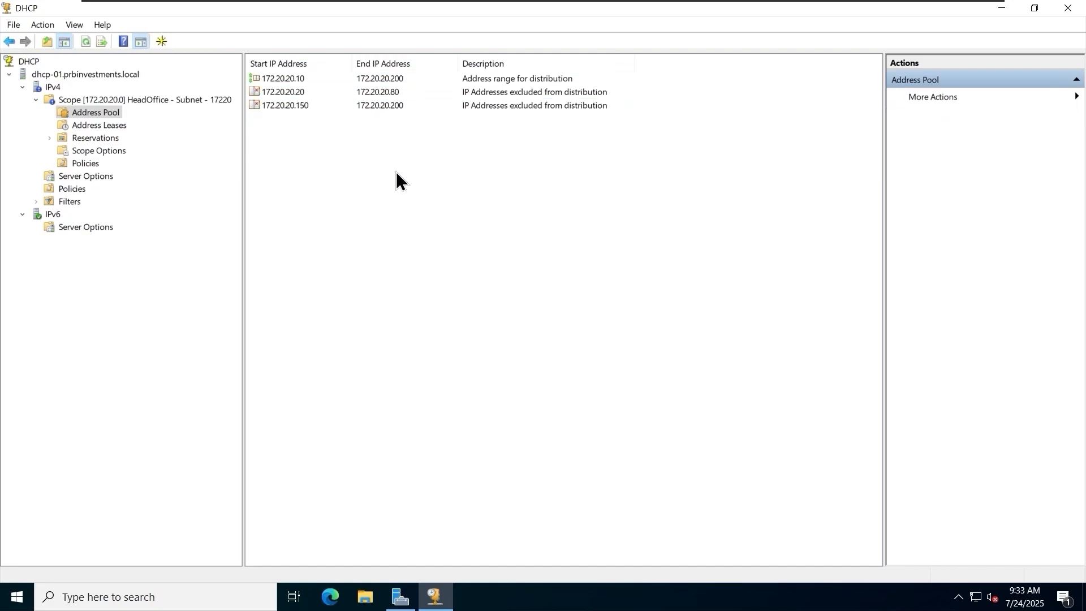
Examine the scope's address leases, reservations, and configured router, DNS server and domain name options.
left_click(102, 125)
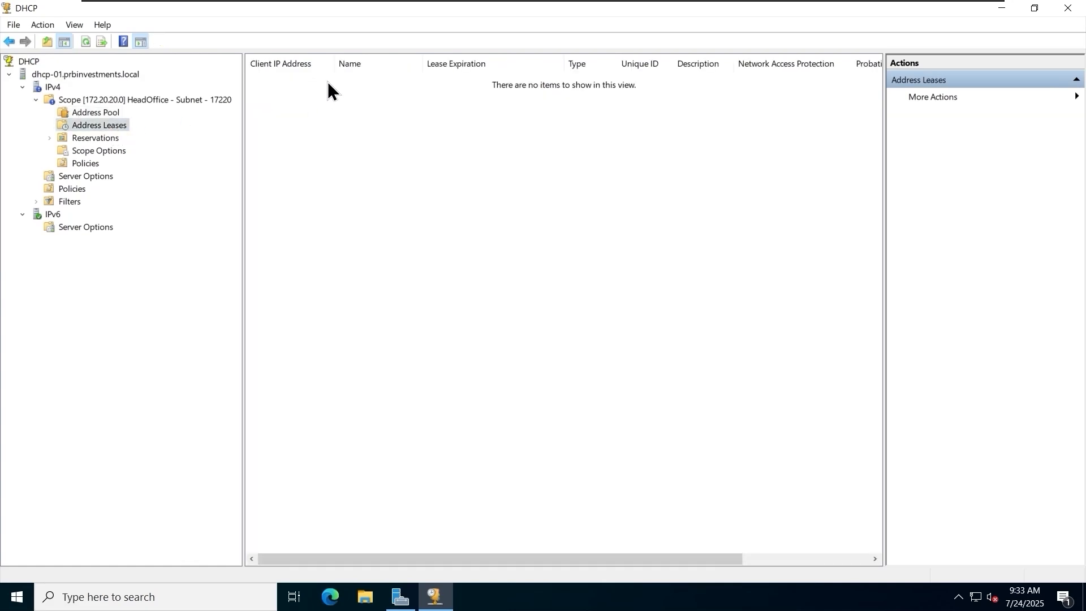
left_click(98, 138)
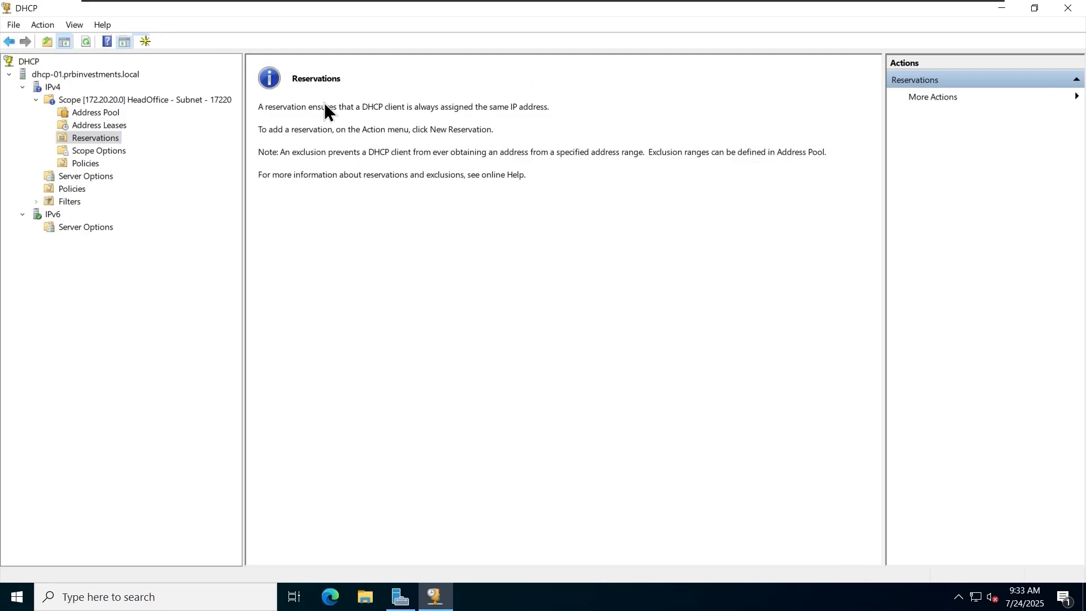
left_click(102, 149)
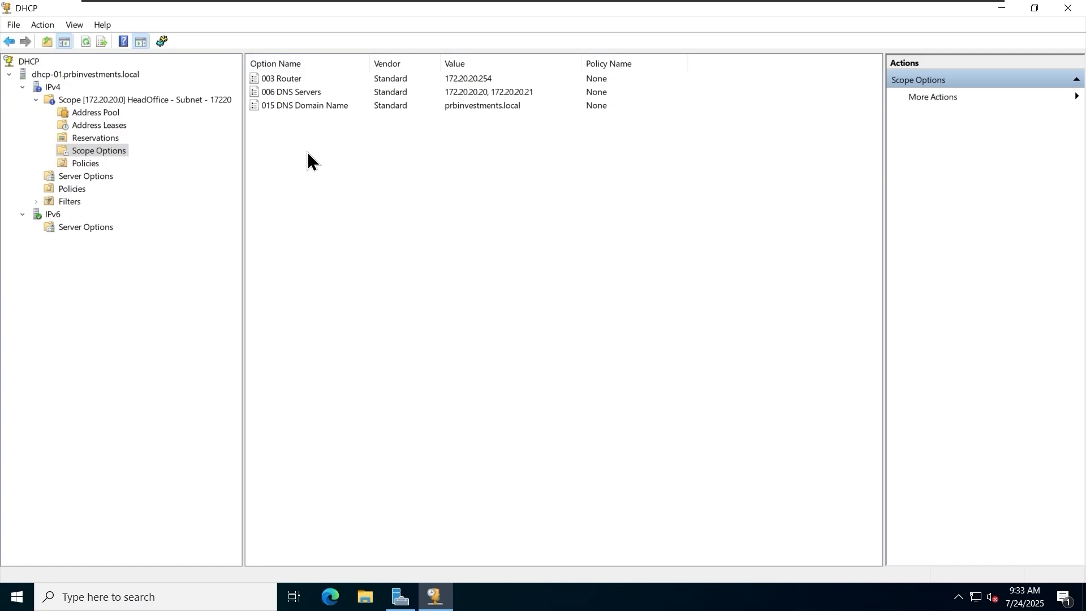
left_click_drag(341, 199, 317, 164)
left_click(504, 107)
left_click(496, 93)
left_click(491, 80)
left_click(515, 176)
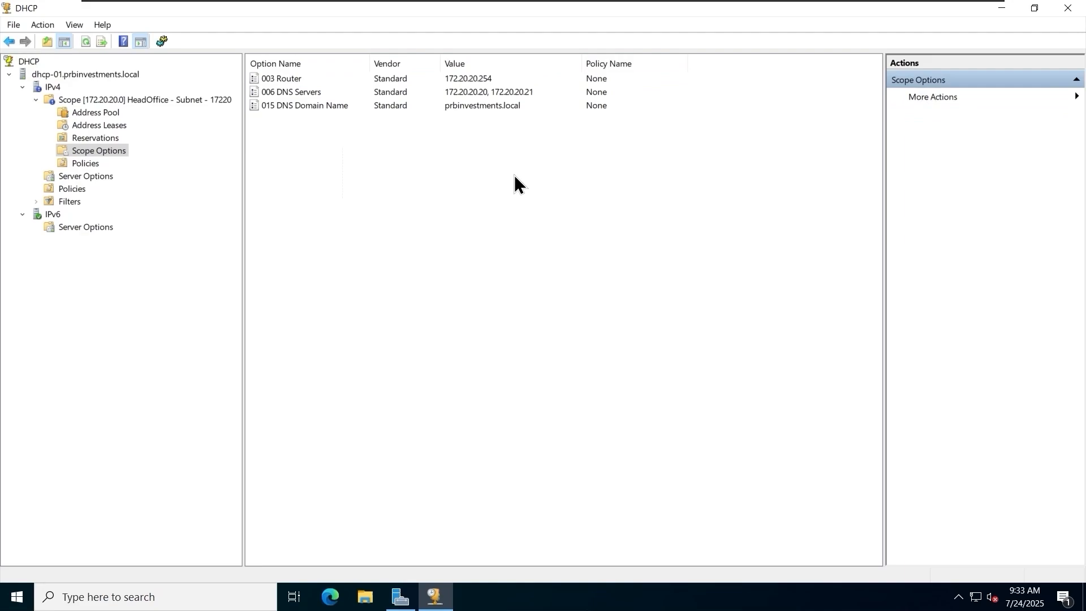
Open the scope's option configuration and examine the list of available options, including Router and Time Server.
right_click(113, 150)
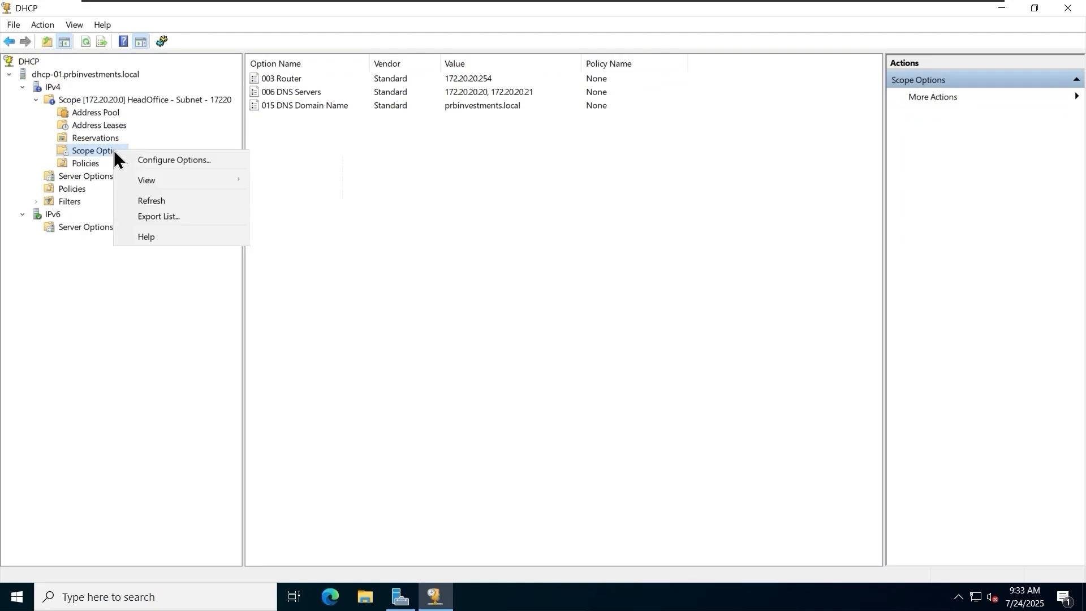
left_click(173, 157)
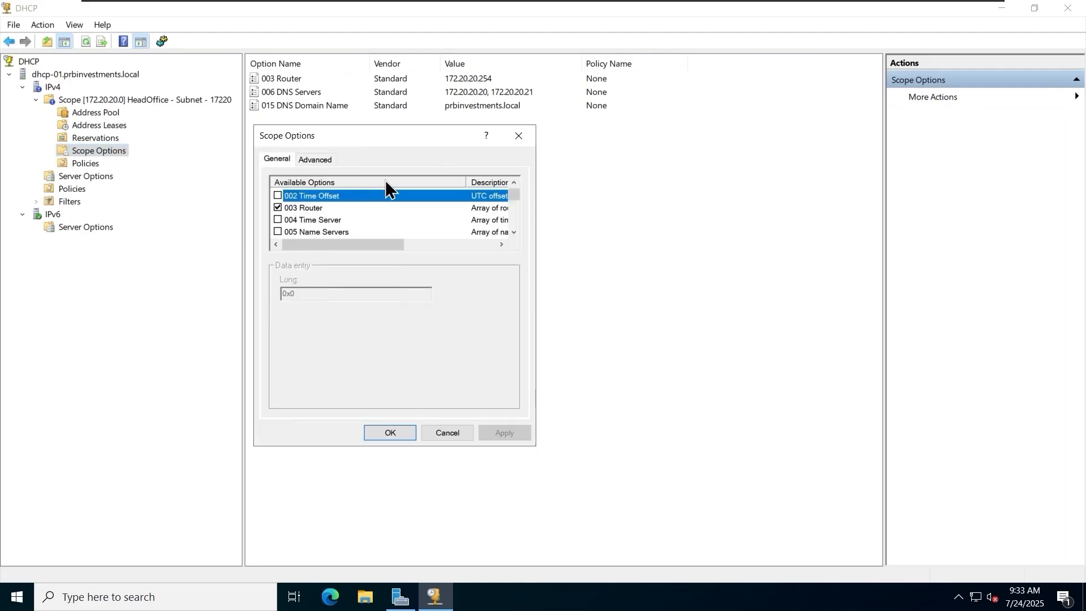
left_click(309, 209)
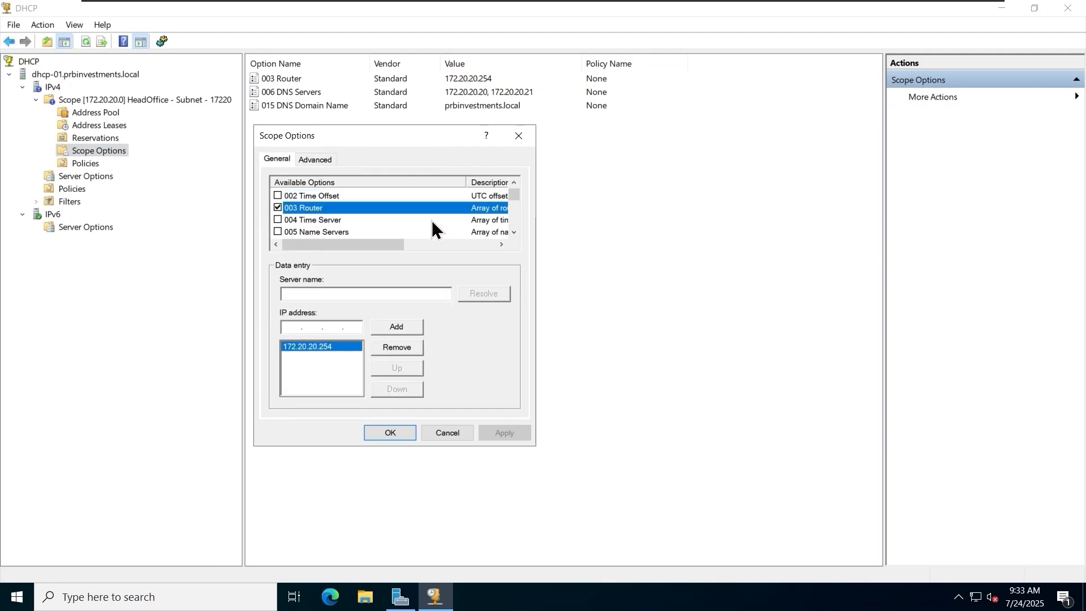
left_click(375, 220)
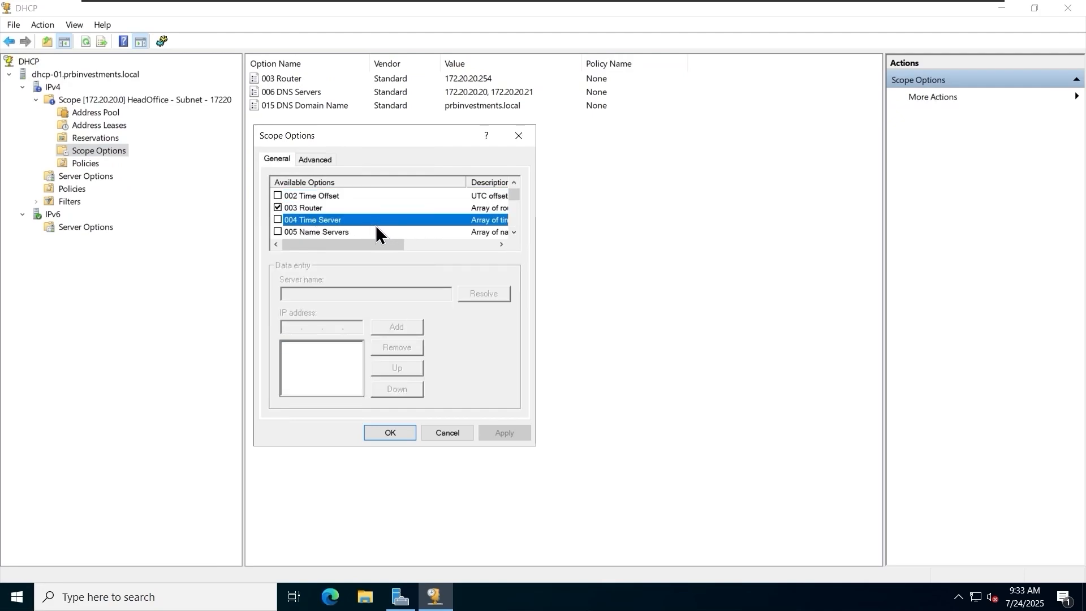
left_click(514, 232)
left_click(514, 231)
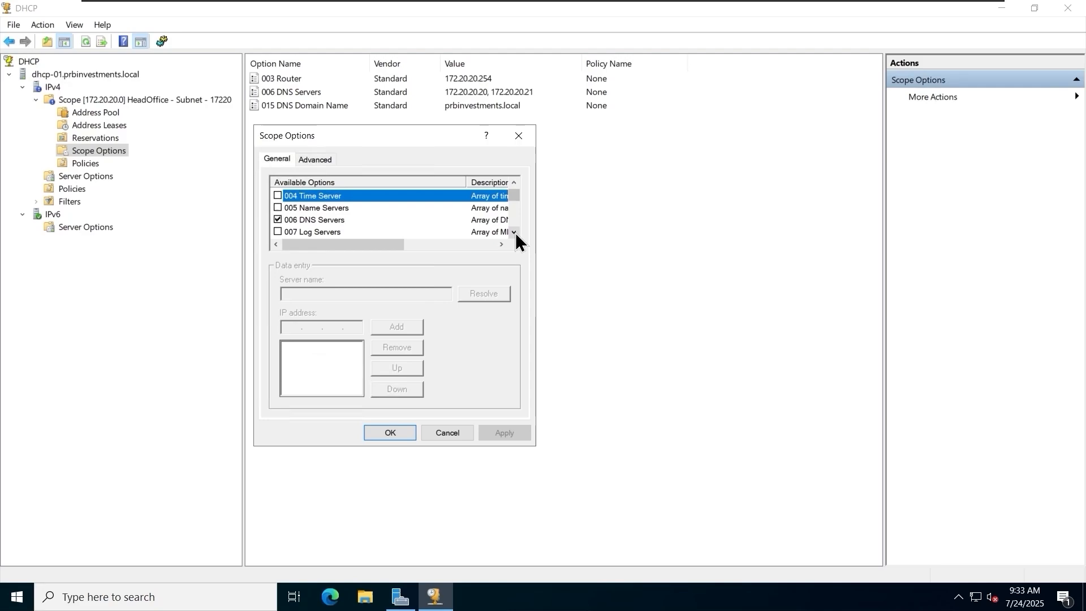
left_click(513, 232)
left_click(514, 232)
left_click(513, 232)
left_click(514, 231)
left_click(514, 232)
left_click(513, 232)
left_click(513, 232)
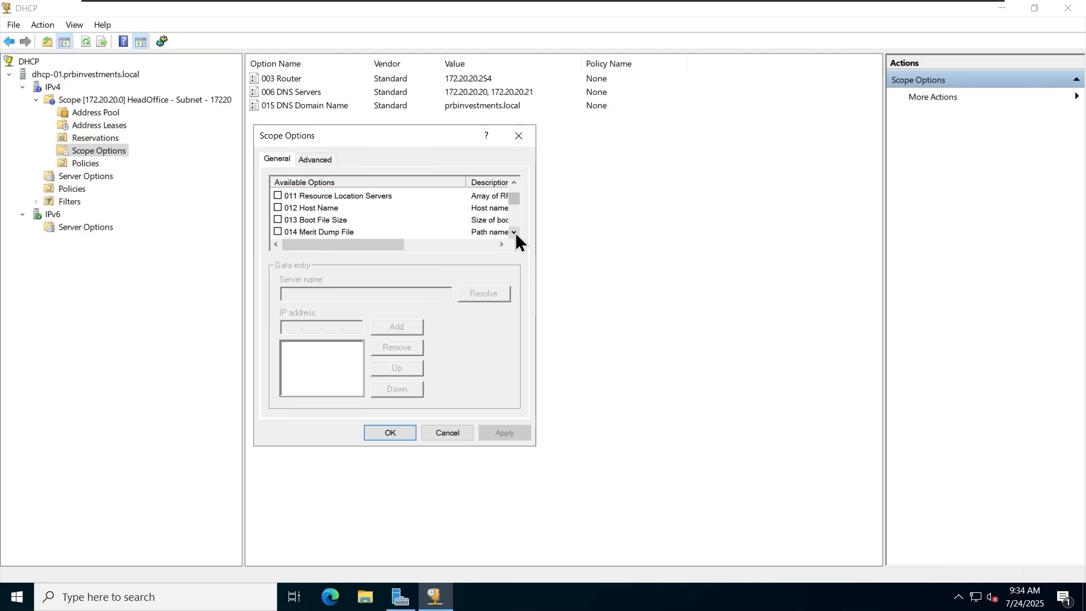
left_click(514, 232)
left_click(513, 232)
left_click(514, 232)
left_click(513, 232)
double_click(514, 232)
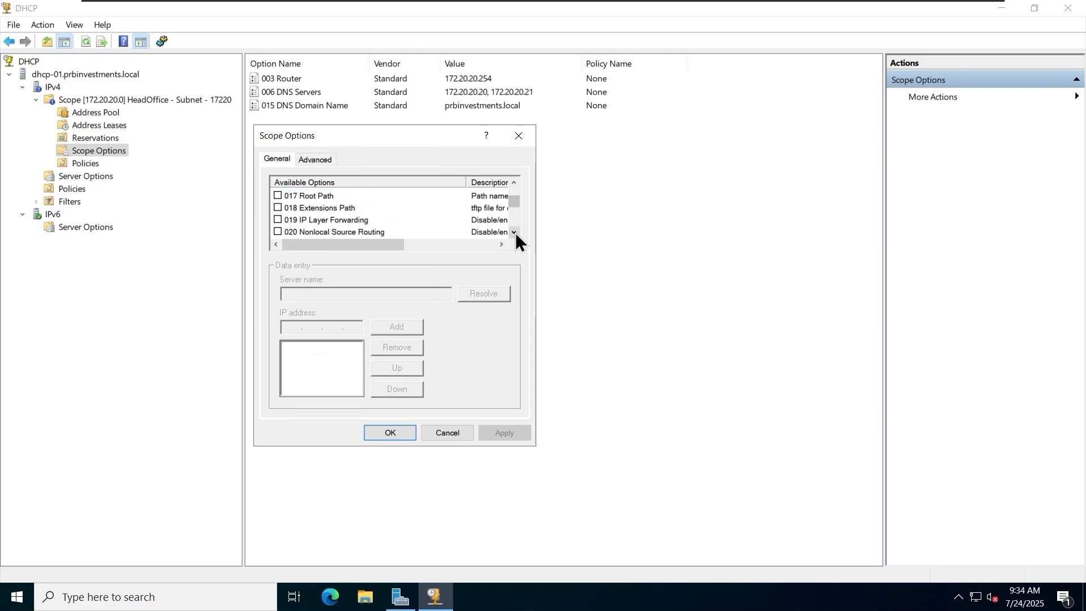
double_click(514, 232)
double_click(514, 232)
left_click(514, 232)
double_click(514, 232)
double_click(515, 232)
left_click(515, 233)
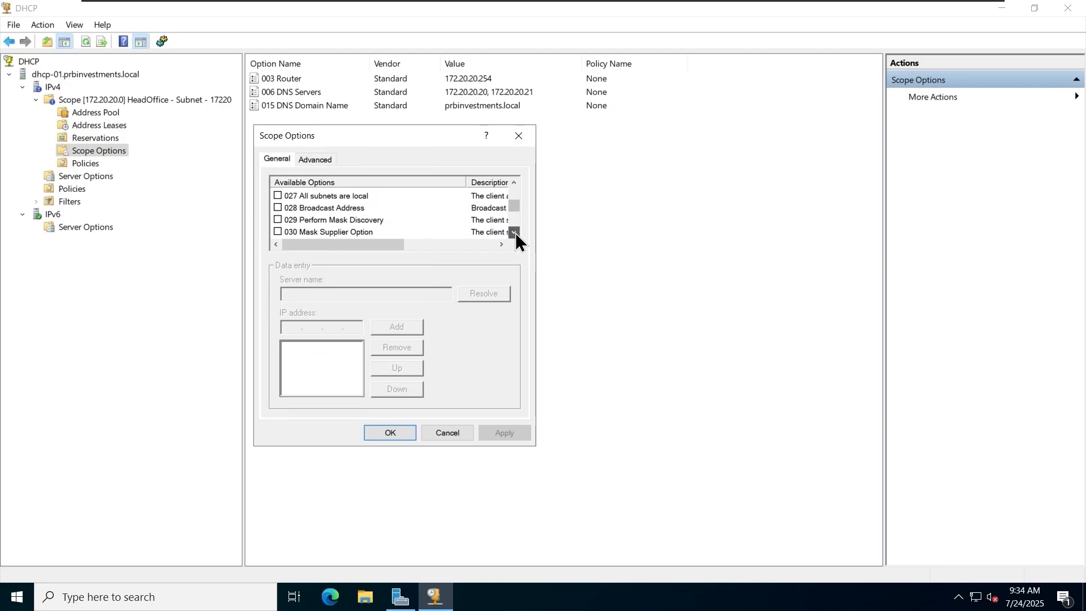
double_click(515, 233)
double_click(515, 233)
double_click(515, 232)
left_click(515, 233)
mouse_move(516, 216)
left_mouse_down()
mouse_move(516, 235)
mouse_move(513, 194)
left_mouse_up()
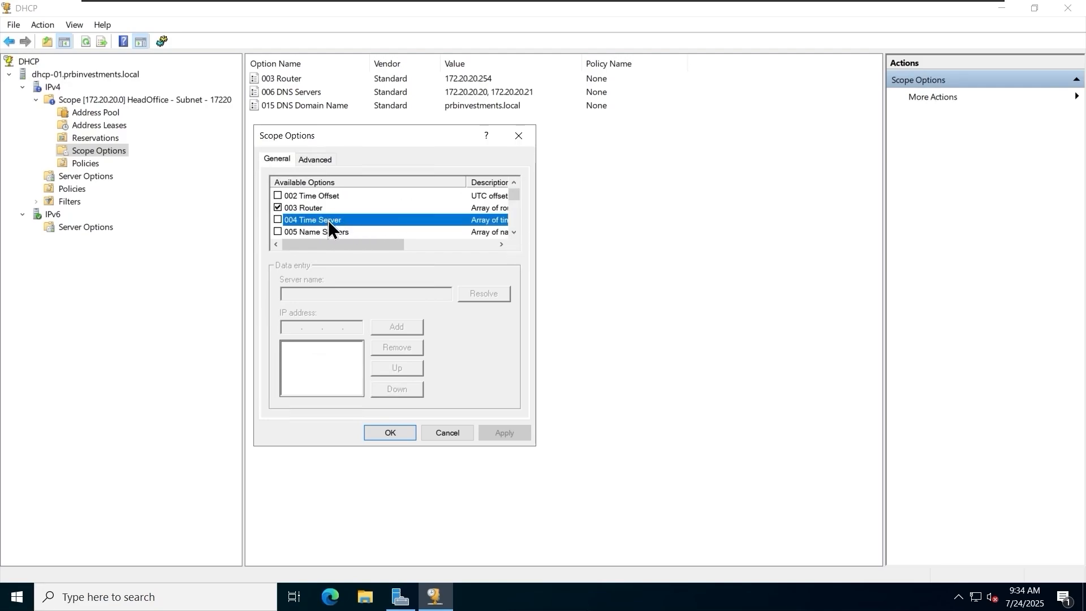
Enable the 004 Time Server scope option and resolve the server name dc-01.prbinvestments.local to its IP address.
left_click(278, 219)
left_click(414, 294)
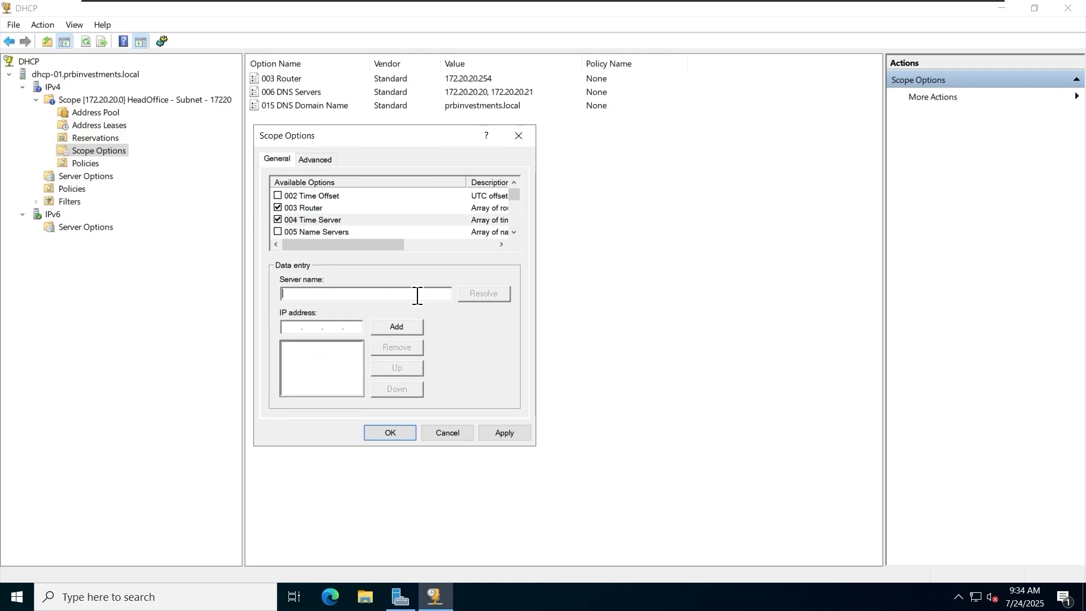
type("dc-01.prbinvestments.local")
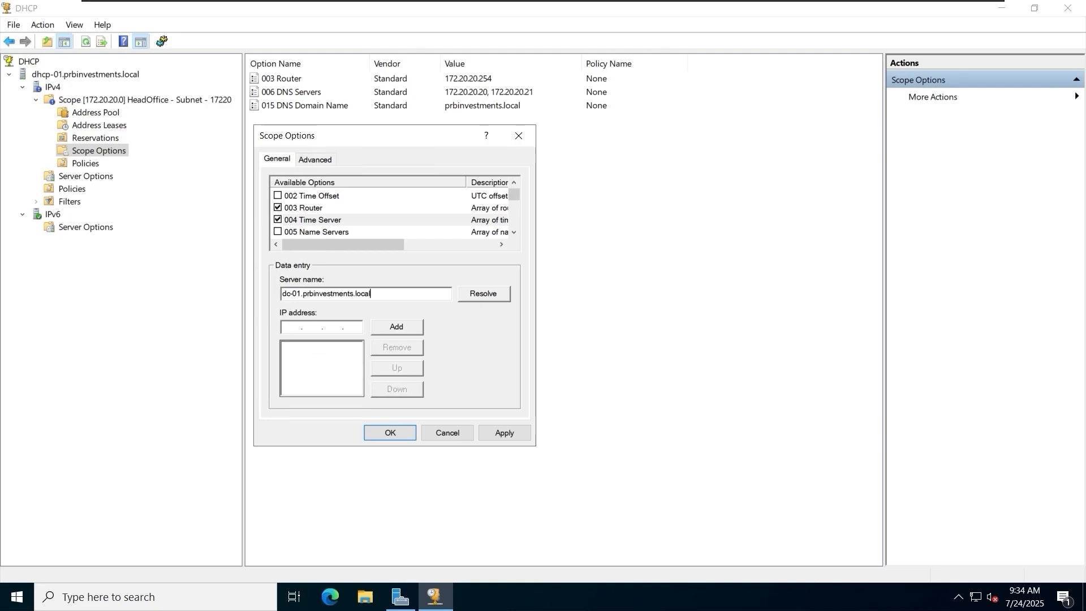
left_click(486, 294)
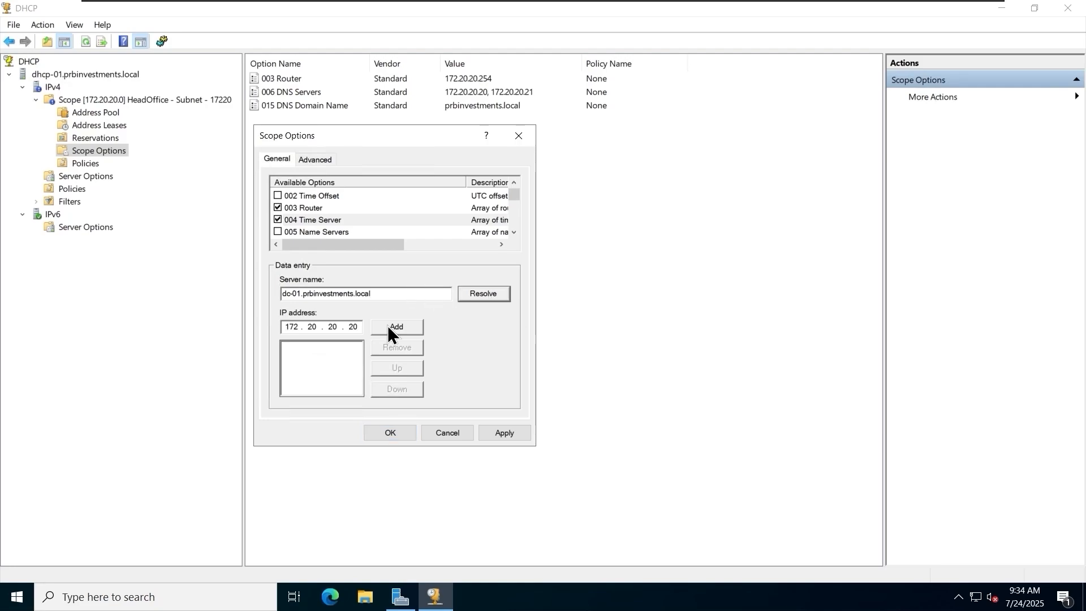
Add the resolved address 172.20.20.20 as the time server and save the scope options.
left_click(402, 327)
left_click(501, 434)
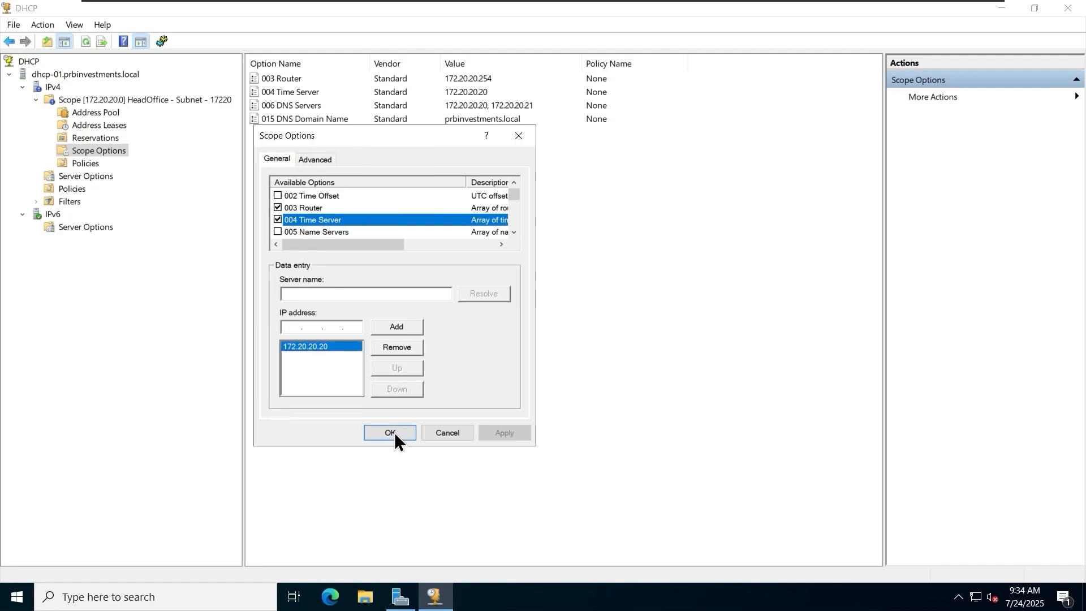
left_click(395, 432)
left_click(443, 120)
left_click(430, 105)
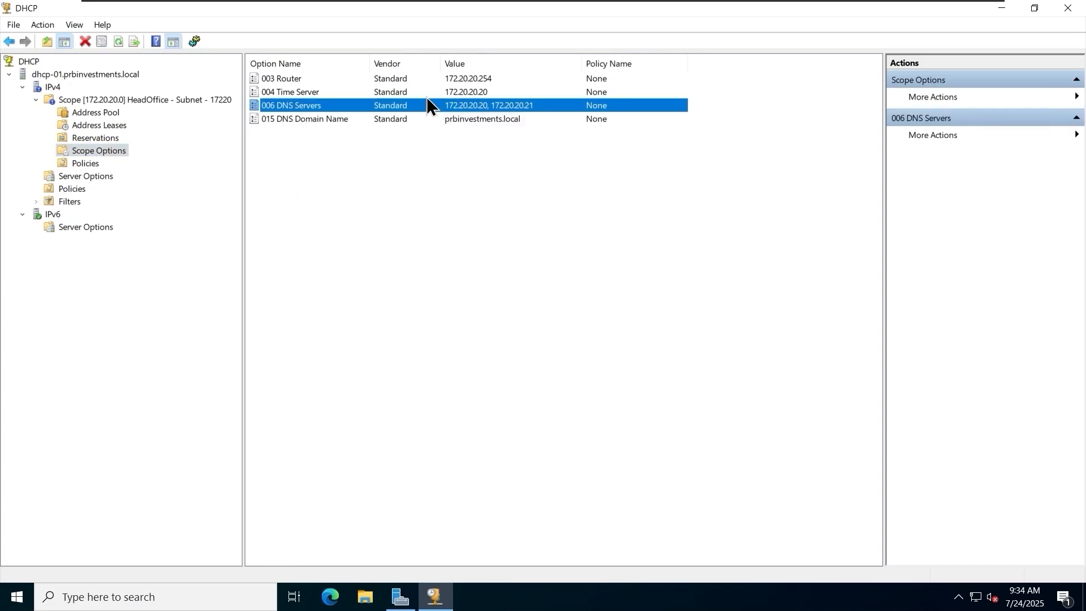
left_click(448, 93)
left_click(538, 164)
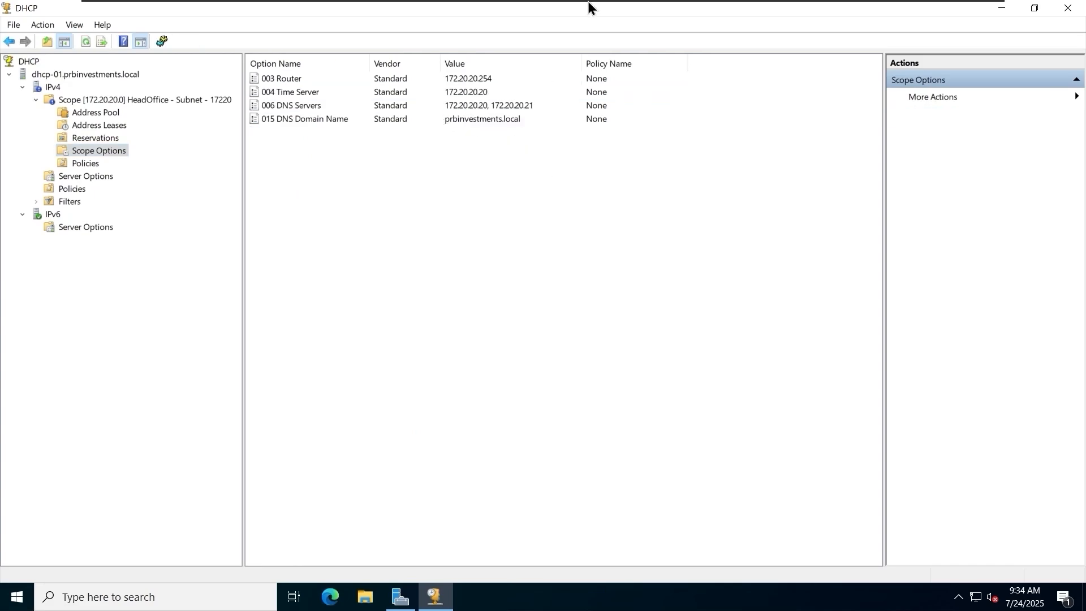
Switch to the client PC's Command Prompt and renew its IP lease with ipconfig /renew.
mouse_move(589, 2)
left_click(774, 12)
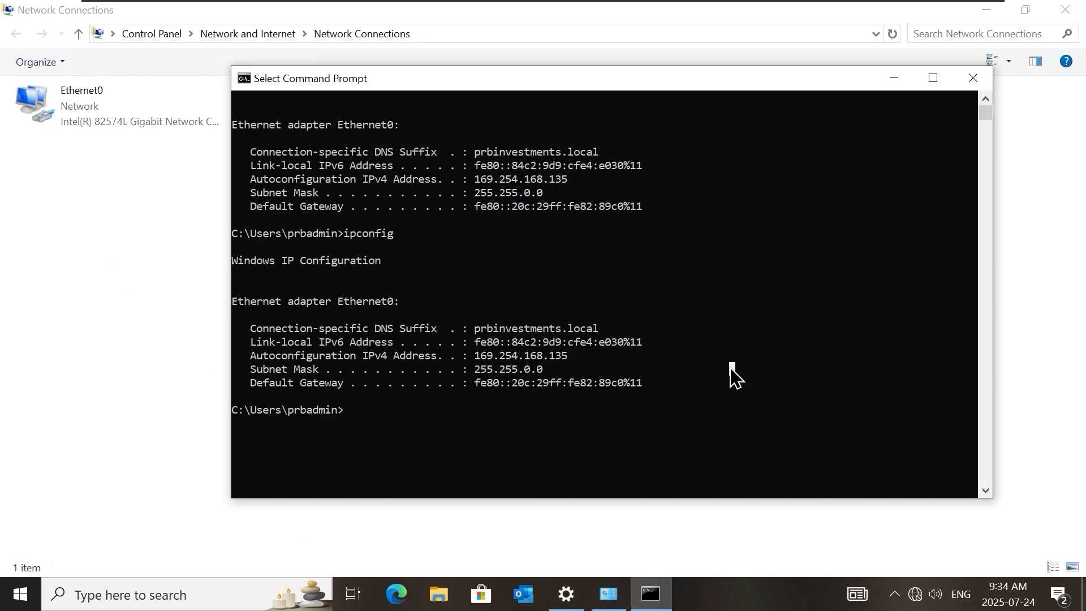
key("Up")
type("/re")
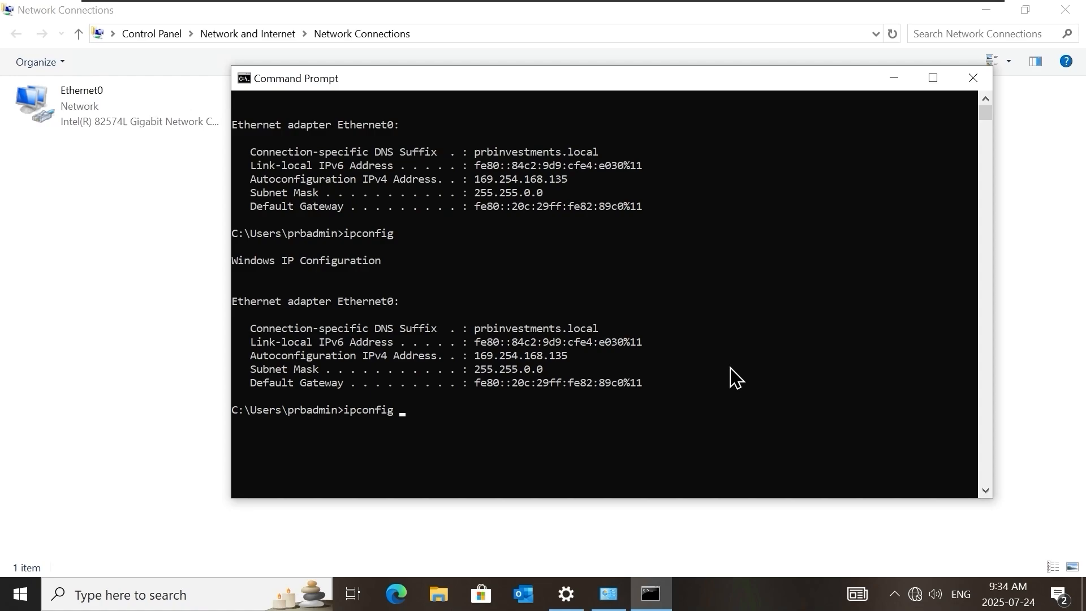
type("new")
key("Return")
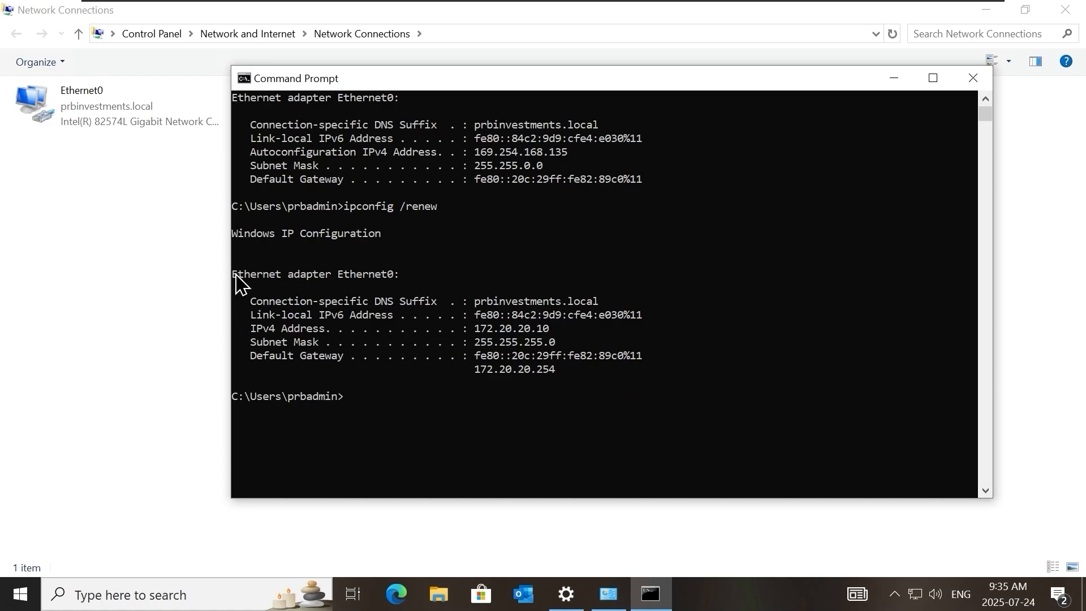
left_click_drag(235, 276, 578, 379)
left_click(577, 381)
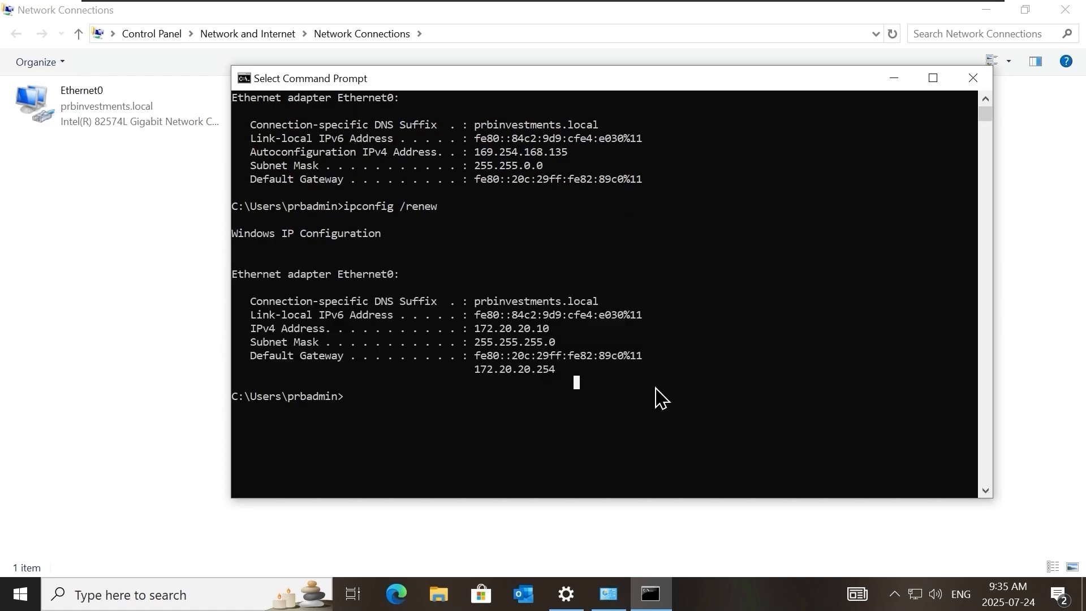
Run ipconfig /all on the client and examine its DHCP server, lease dates, gateway and DNS servers.
key("Escape")
key("Up")
key("BackSpace")
key("BackSpace")
key("BackSpace")
key("BackSpace")
key("BackSpace")
type("all")
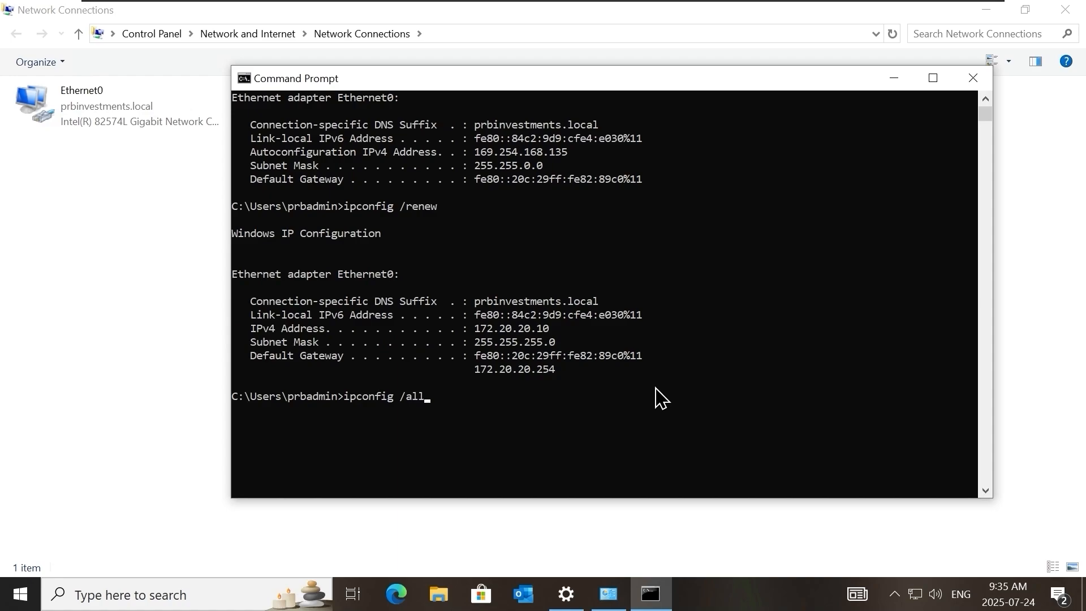
key("Return")
scroll(648, 396, "up", 1)
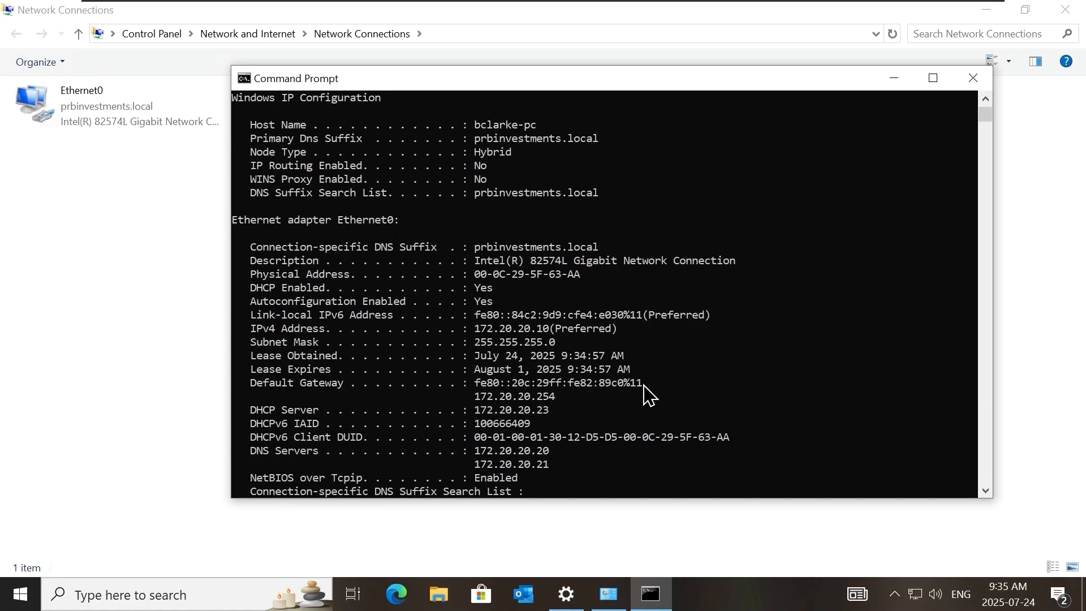
scroll(647, 394, "down", 1)
scroll(618, 342, "down", 2)
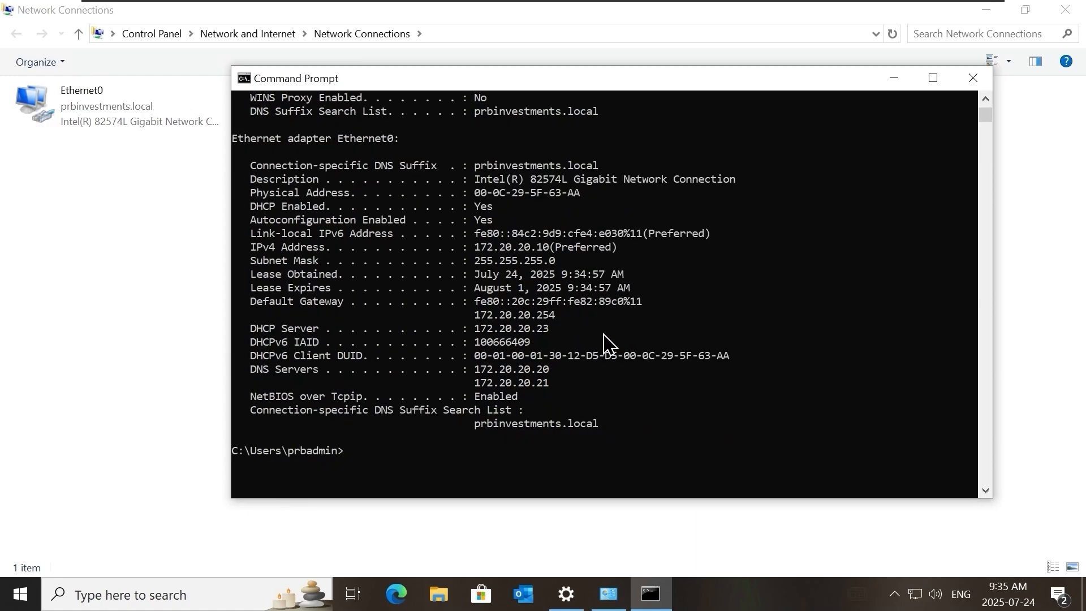
left_click_drag(252, 330, 558, 338)
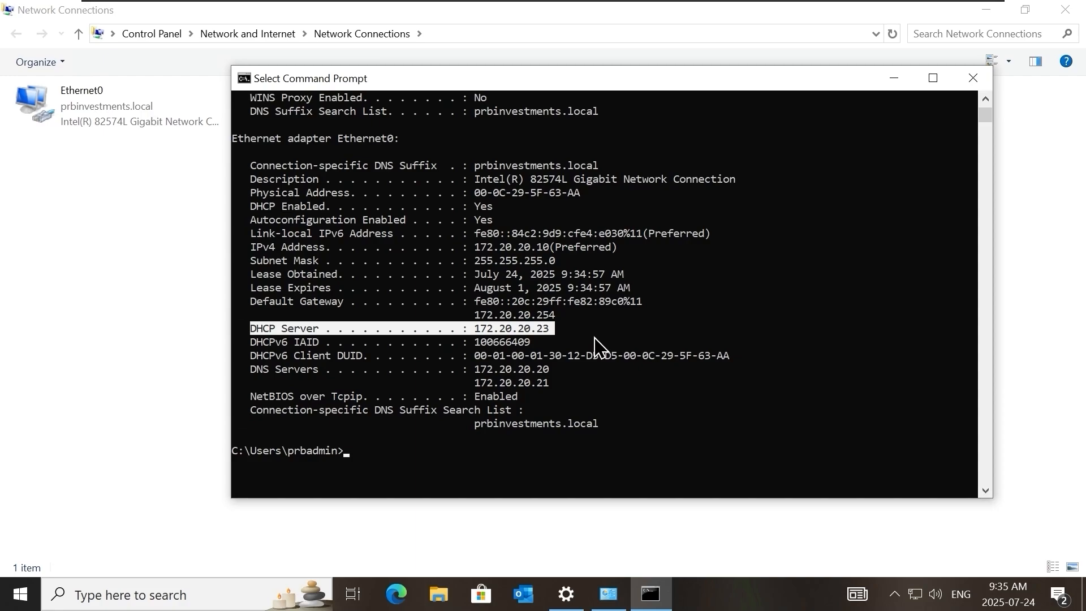
left_click(626, 274)
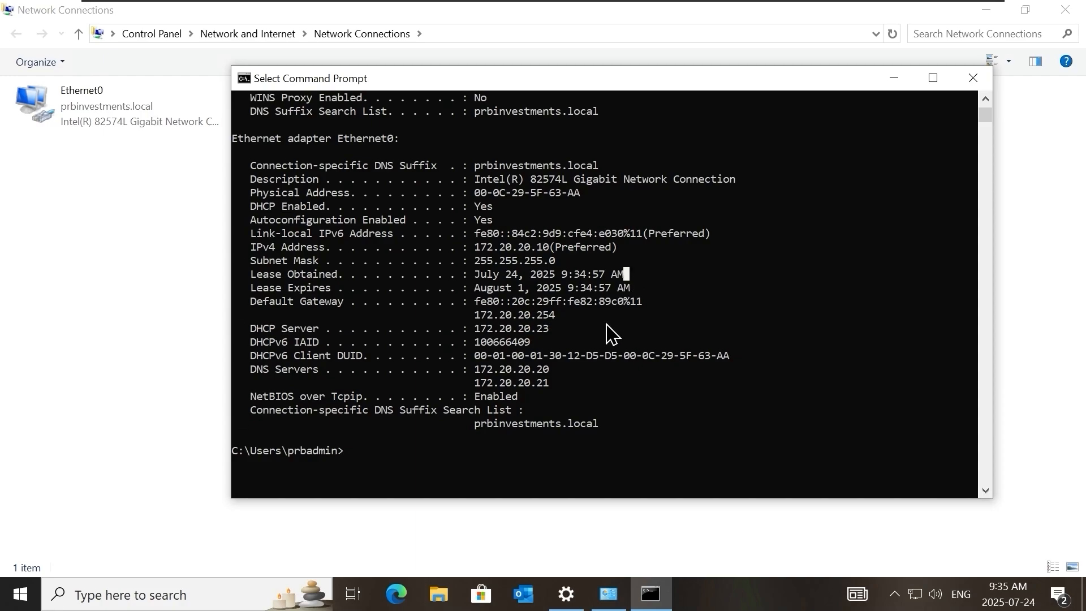
Switch back to the DHCP console on dhcp-01 and refresh the scope's address leases.
mouse_move(551, 7)
left_click(668, 8)
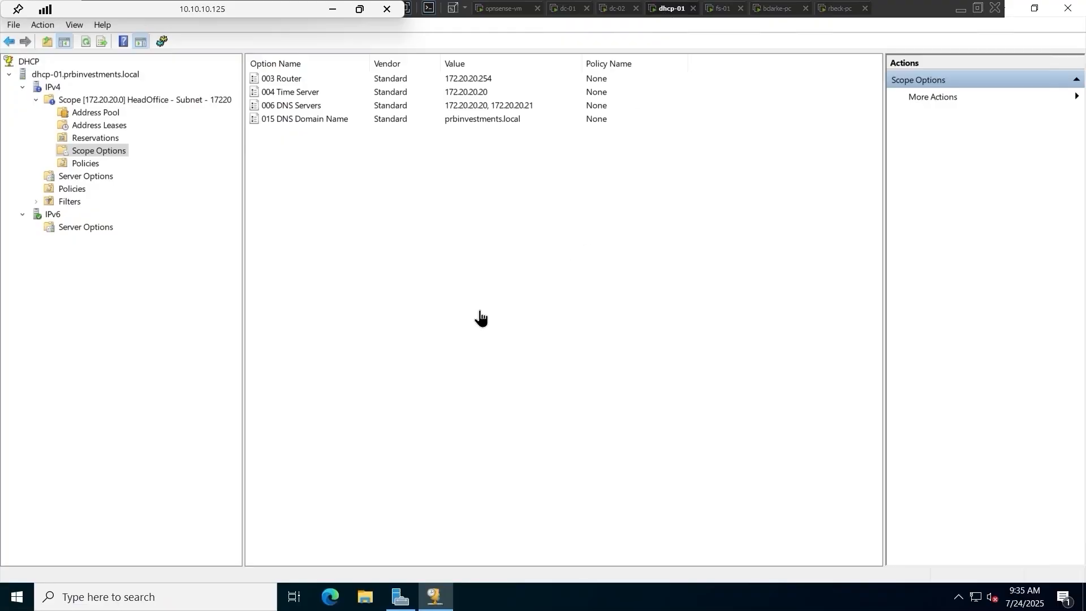
left_click(107, 125)
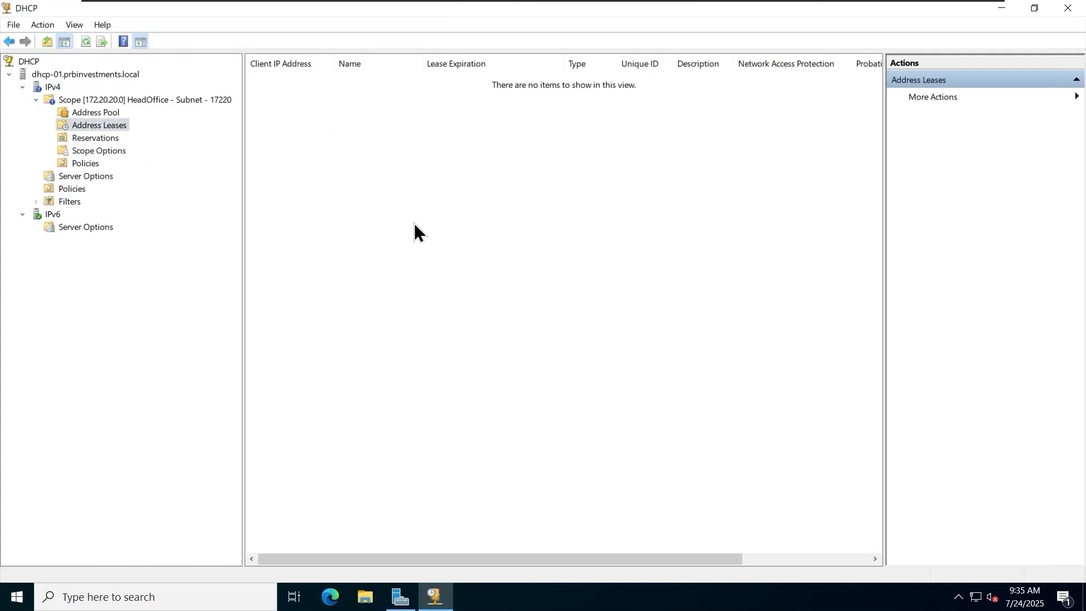
right_click(391, 196)
left_click(430, 204)
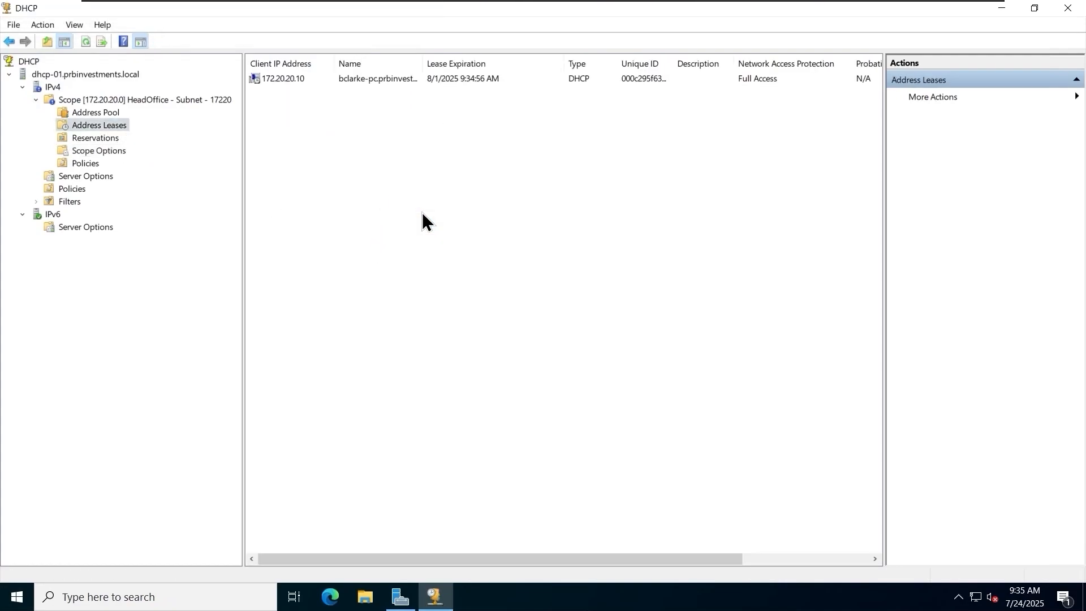
Widen the Name and Unique ID columns and examine all details of the 172.20.20.10 lease.
left_click(290, 79)
left_click_drag(423, 63, 524, 60)
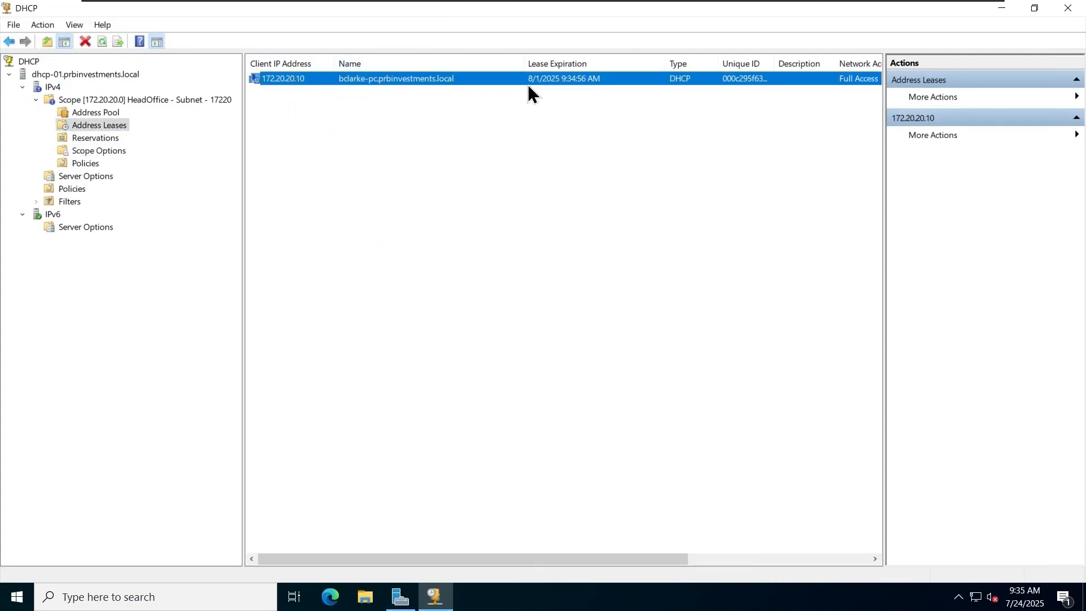
left_click_drag(565, 559, 717, 561)
left_click_drag(539, 64, 570, 64)
left_click_drag(589, 560, 686, 557)
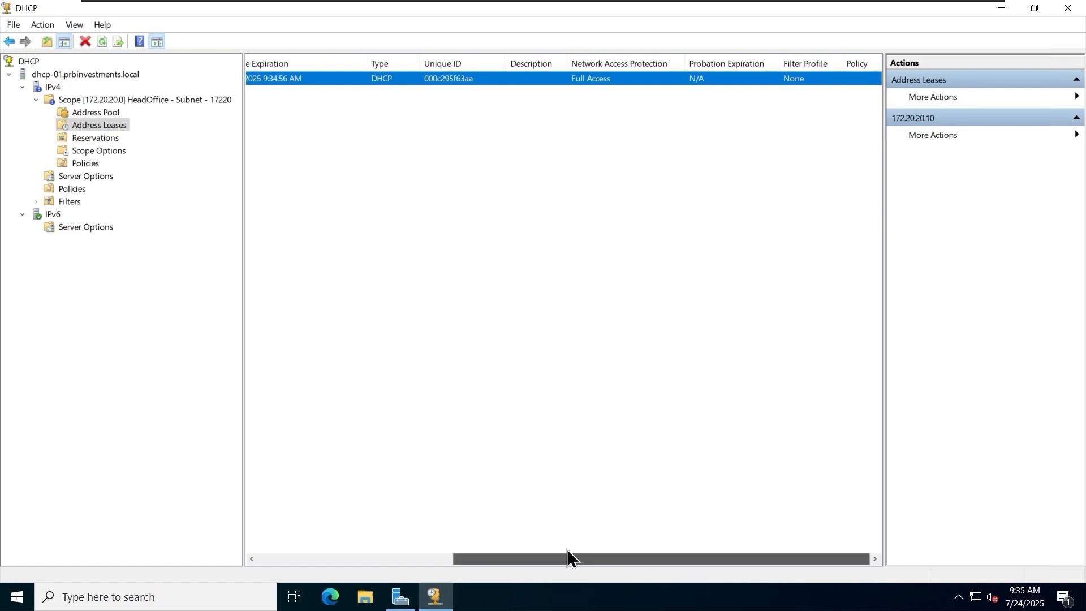
left_click_drag(566, 551, 315, 538)
Convert the 172.20.20.10 lease into a reservation.
right_click(357, 78)
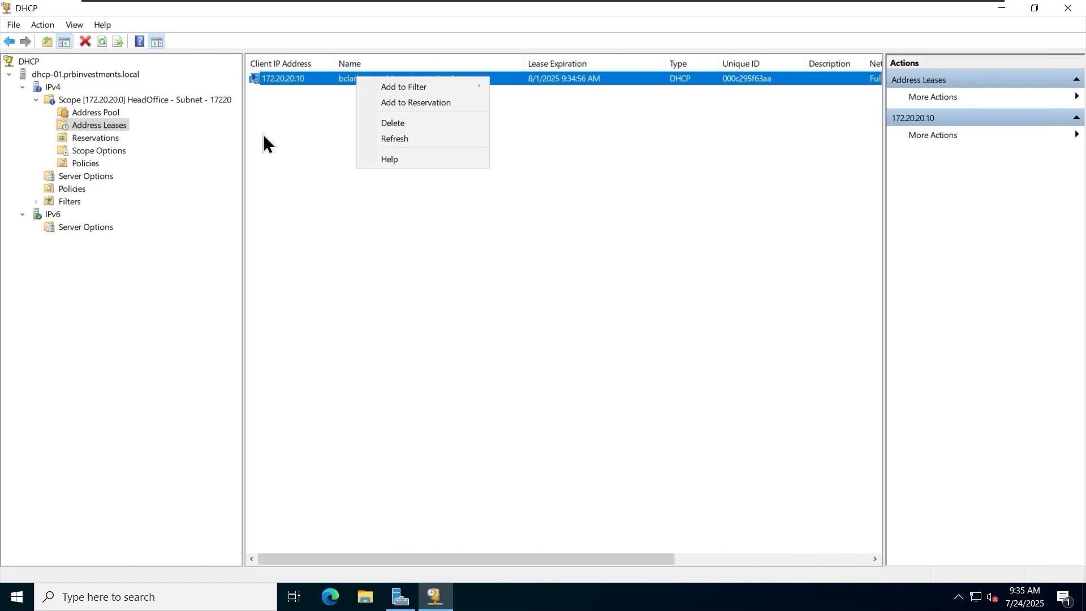
left_click(419, 104)
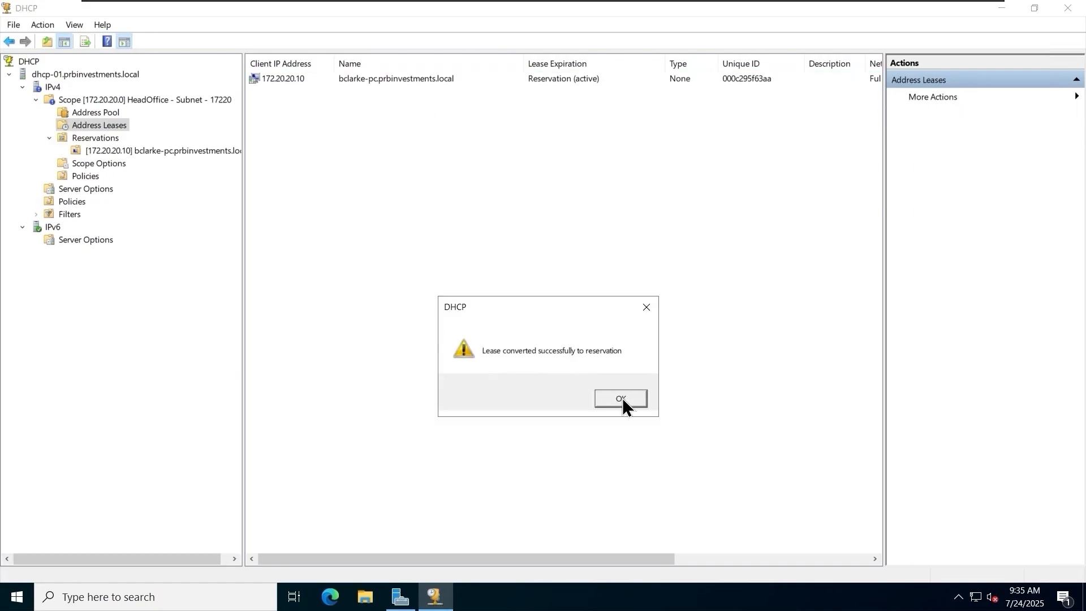
left_click(620, 398)
Examine the new reservation for 172.20.20.10 in the scope's reservations, along with the DHCP options it receives.
left_click(179, 151)
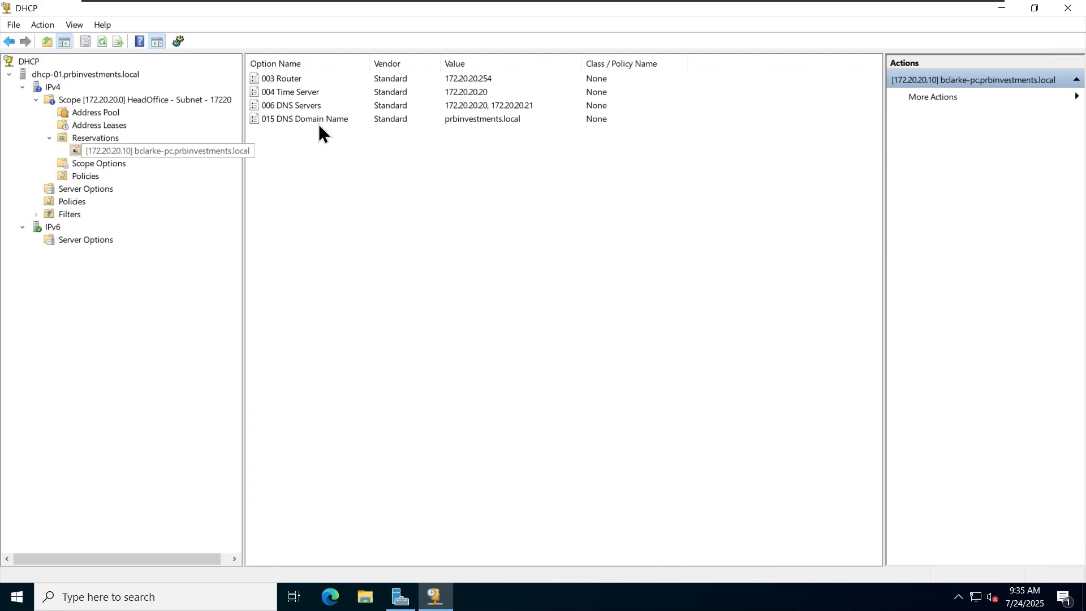
left_click(93, 139)
left_click_drag(388, 63, 485, 63)
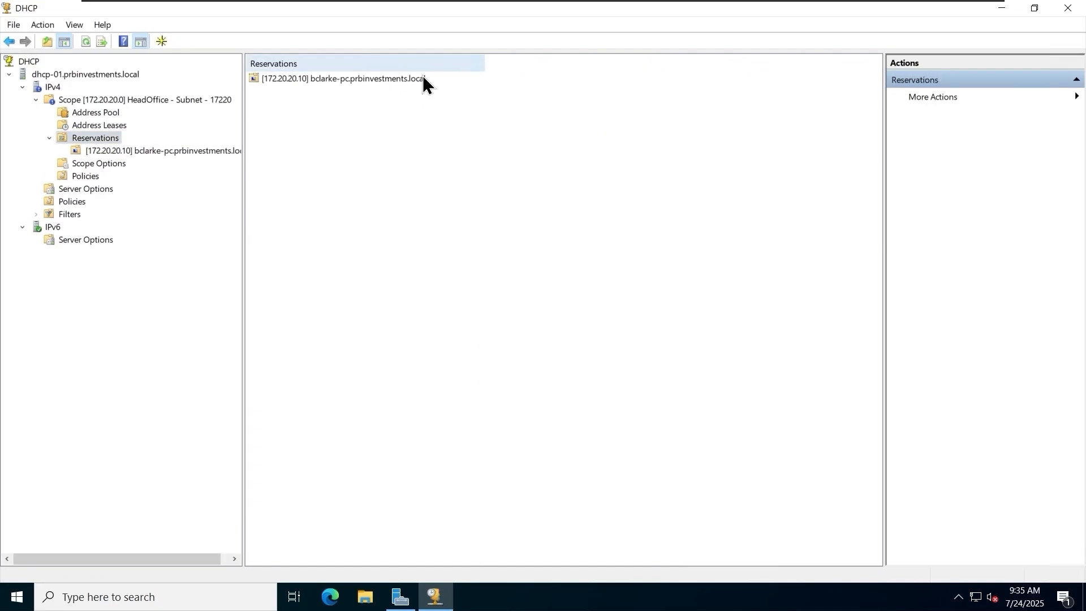
double_click(380, 79)
left_click(345, 79)
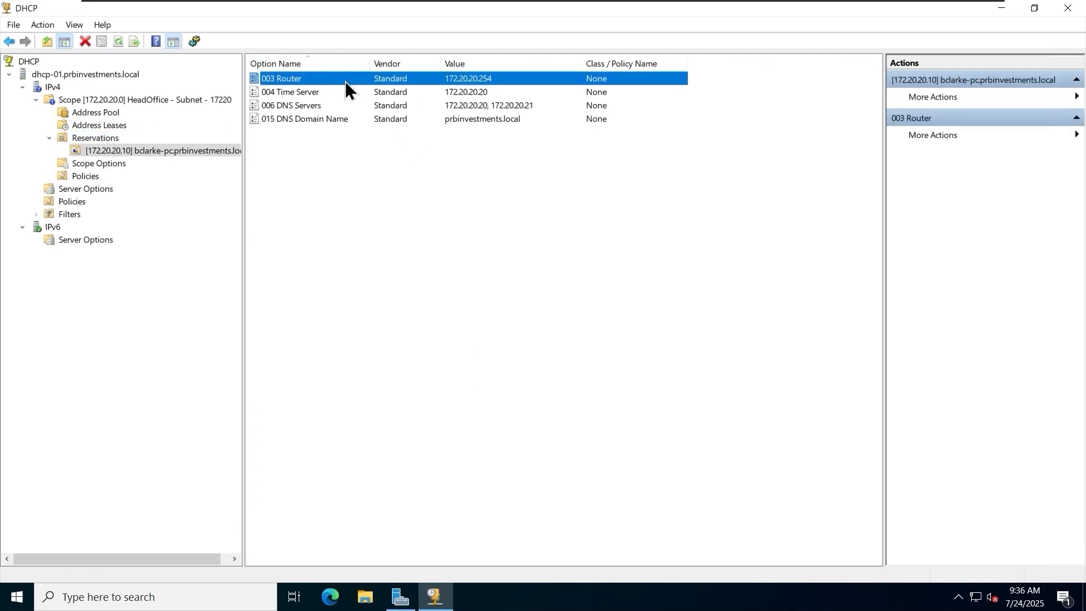
left_click(346, 91)
left_click(353, 106)
left_click(396, 209)
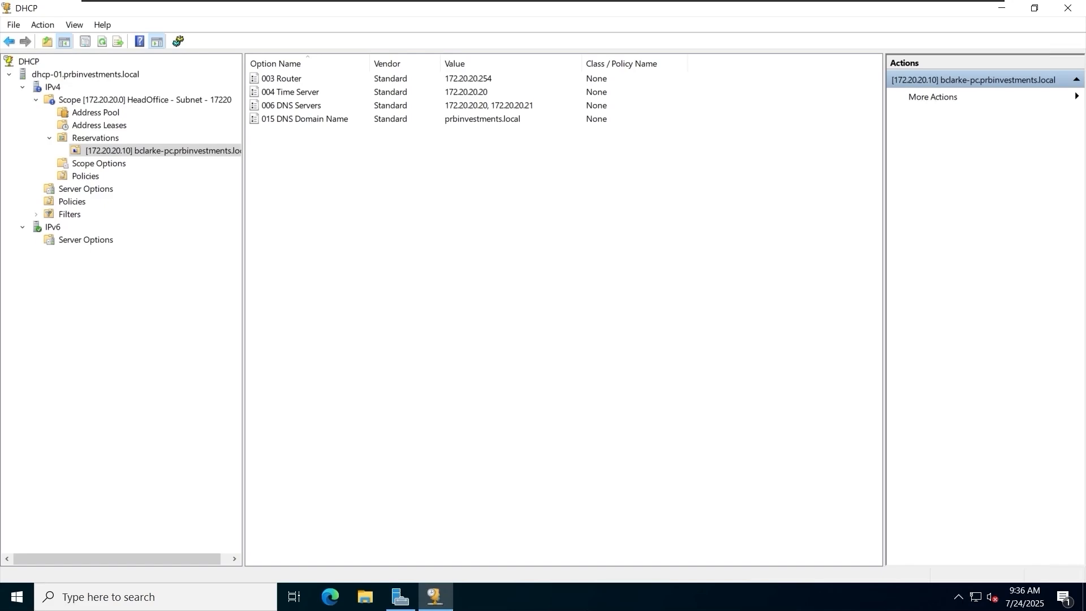
Widen the DHCP console tree until the full name of the 172.20.20.10 reservation fits.
left_click(196, 423)
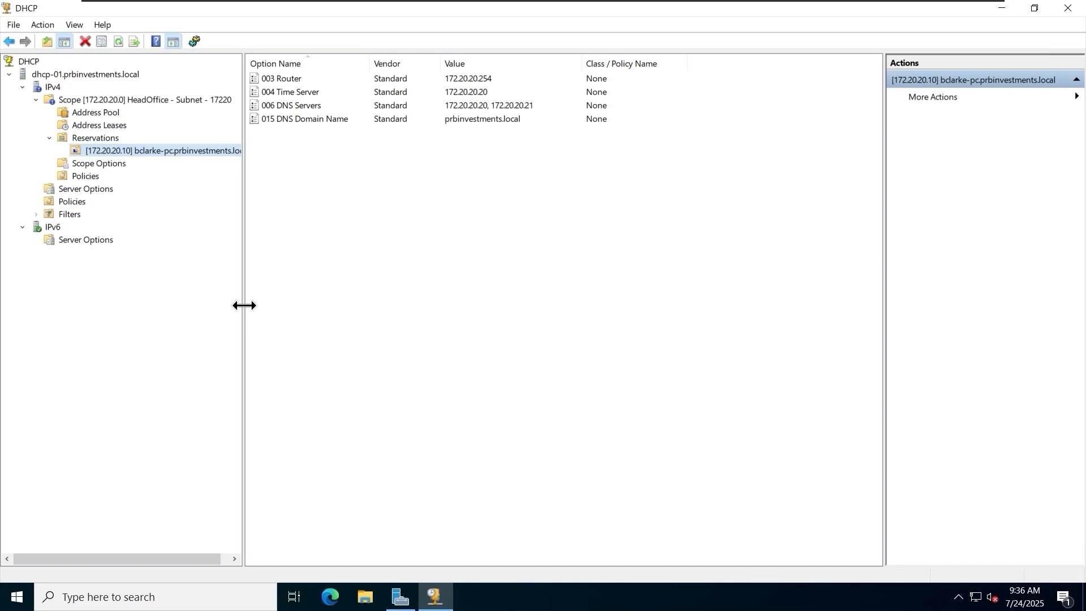
left_click_drag(244, 306, 296, 307)
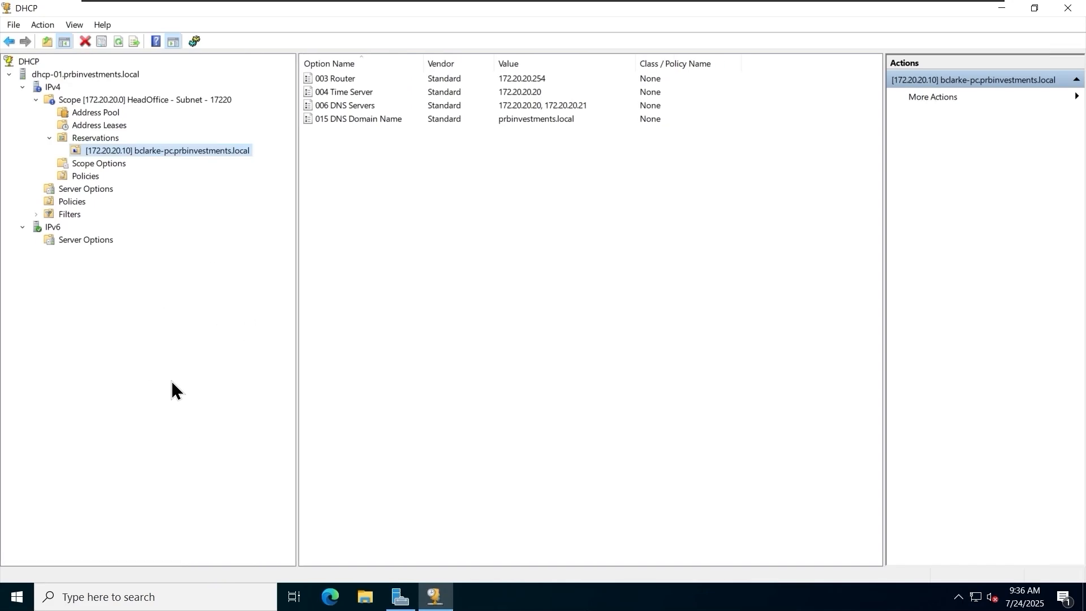
Switch to the rbeck-pc virtual machine and sign in as another user with the prbadmin account and its password.
left_click(832, 9)
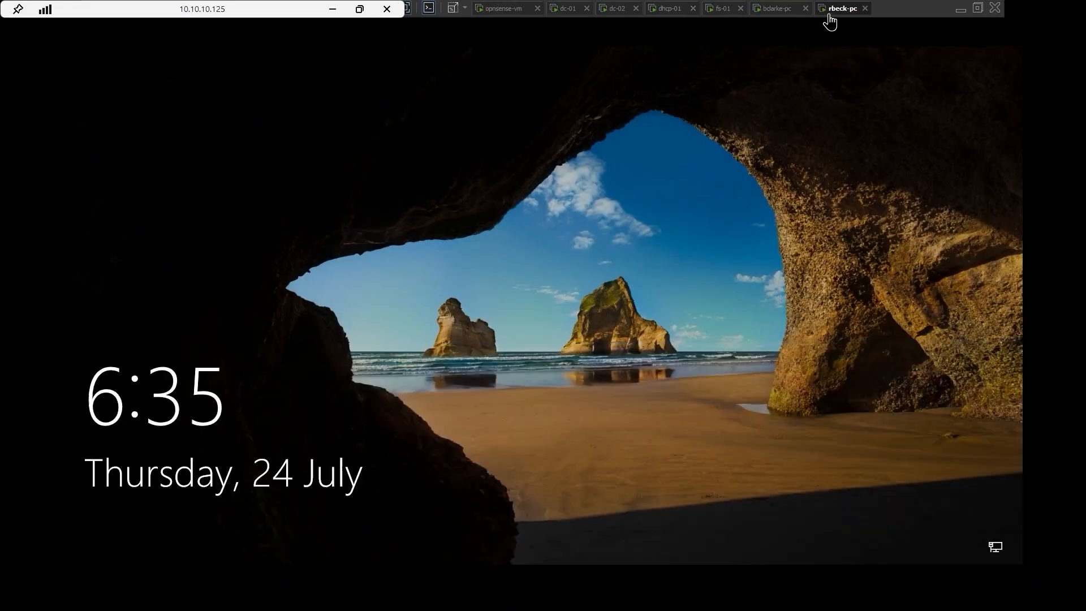
left_click(575, 337)
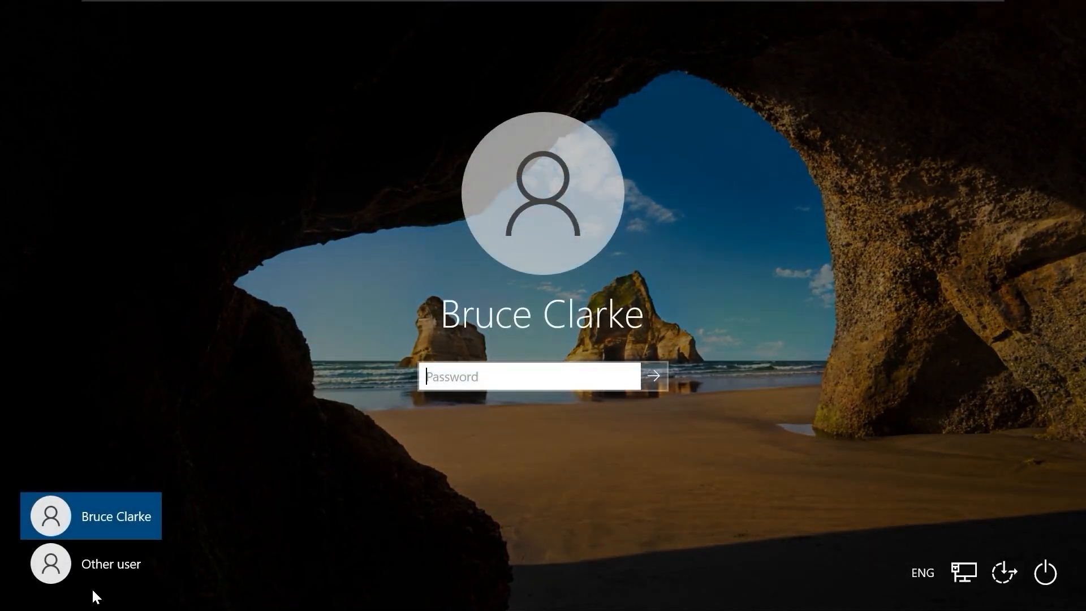
left_click(91, 571)
type("prbadmin")
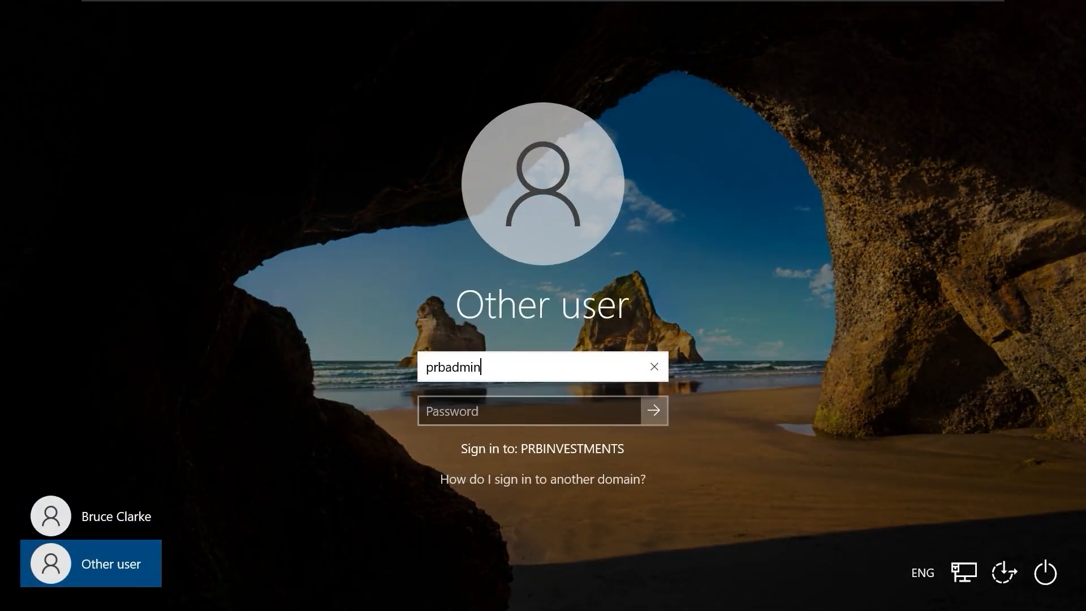
key("Tab")
type("••••••••••••")
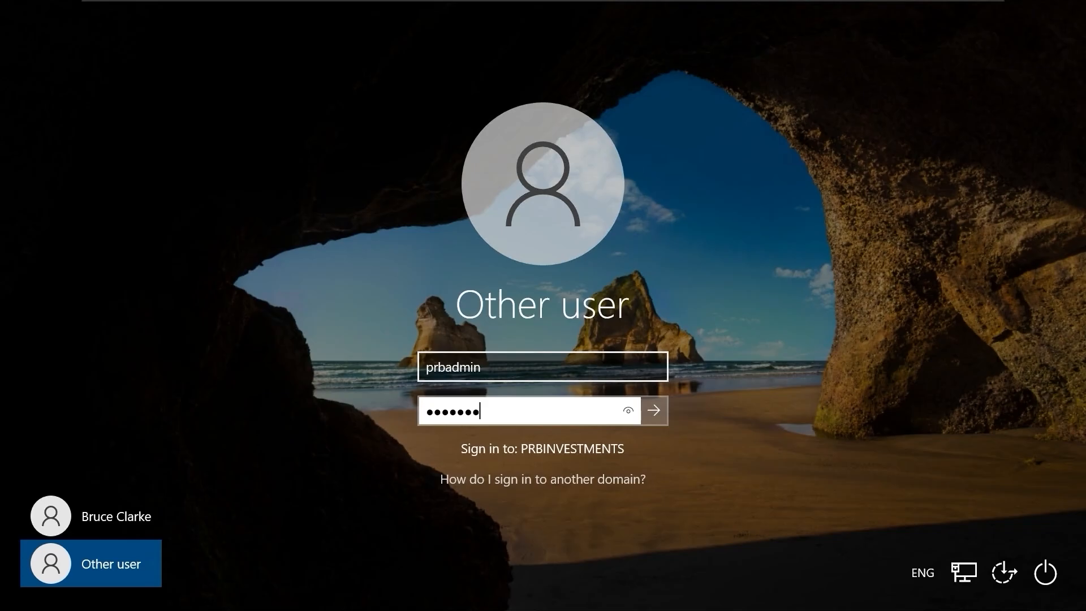
key("Return")
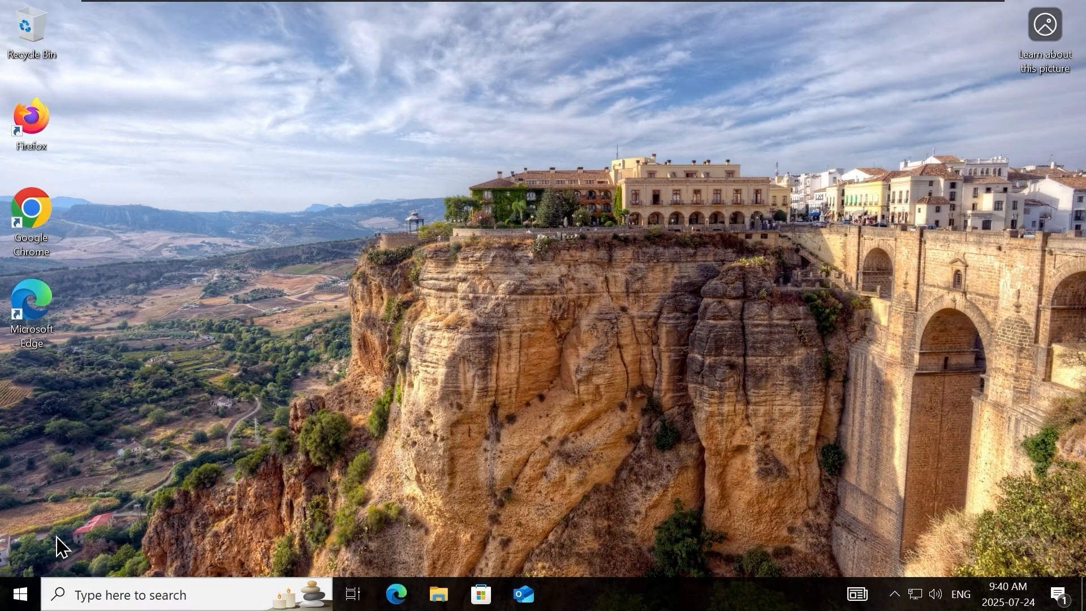
Open a Command Prompt on rbeck-pc and maximize its window.
left_click(20, 597)
type("cmd")
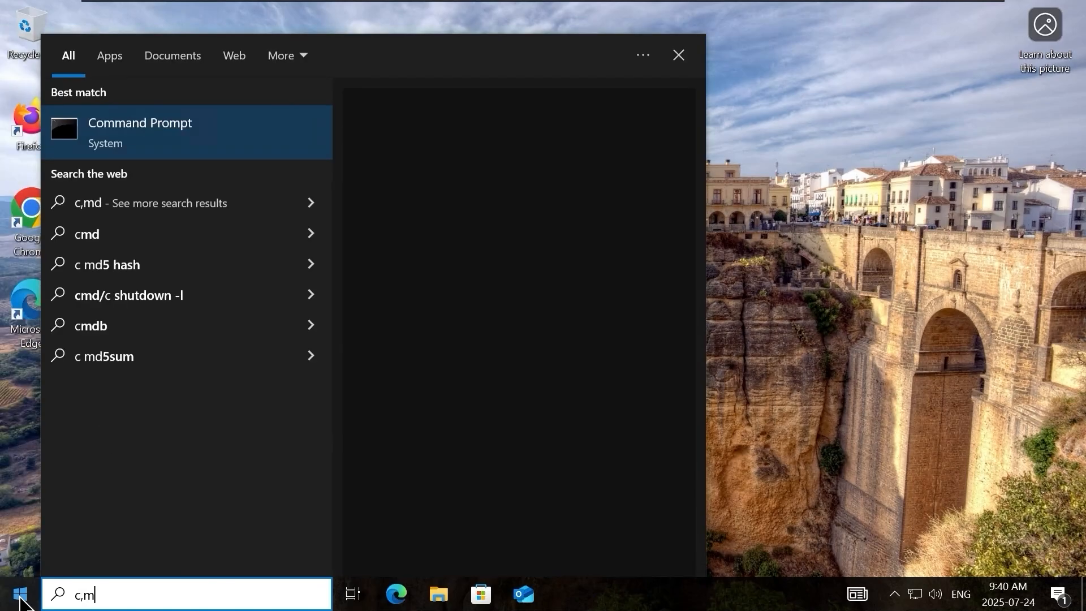
key("Return")
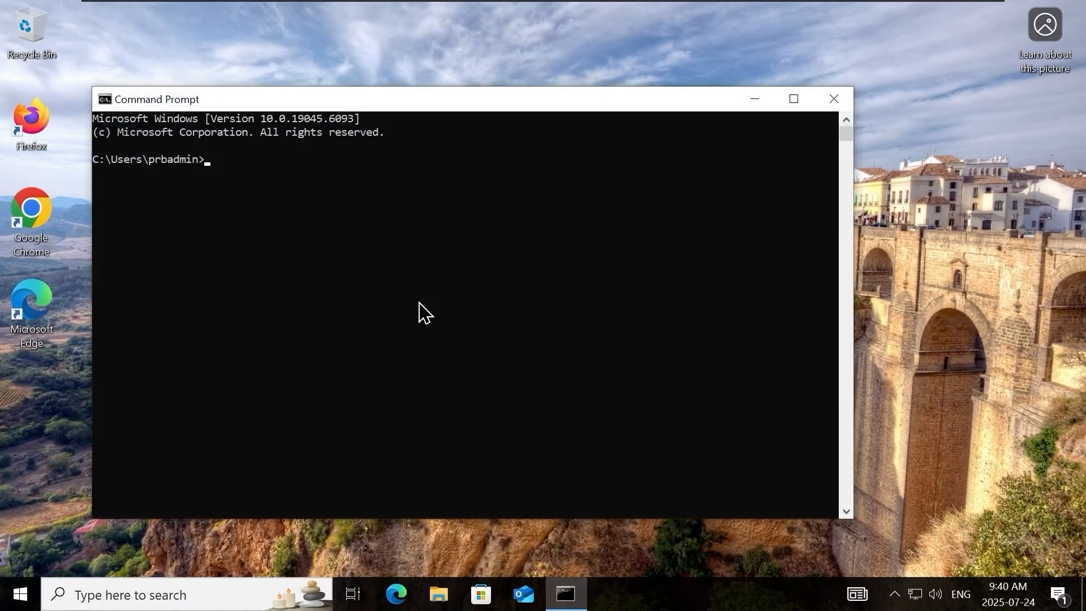
scroll(424, 303, "up", 3)
double_click(492, 107)
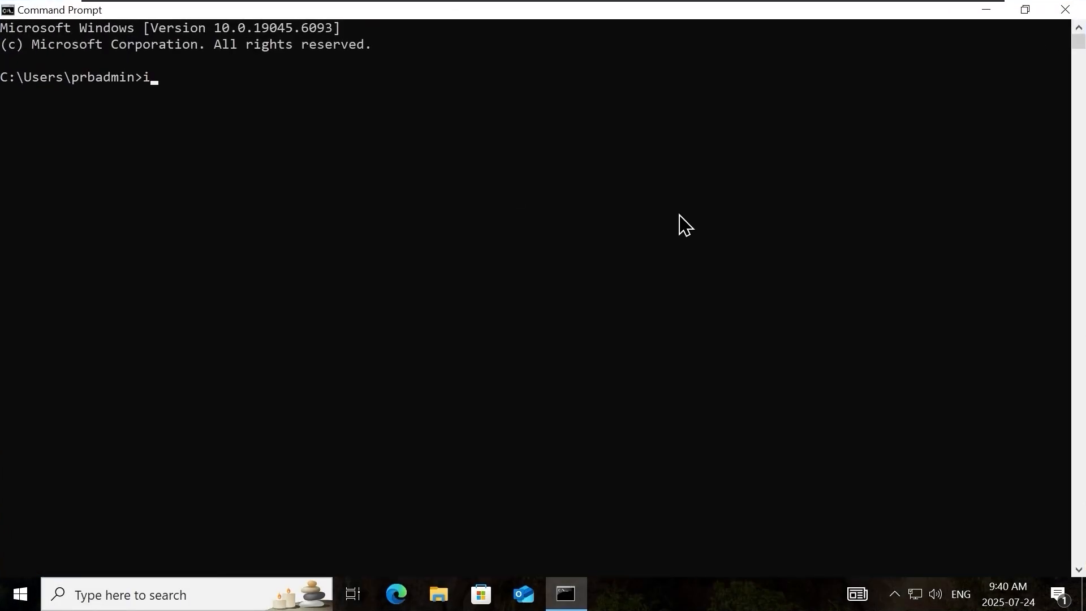
Run ipconfig /all and examine the Ethernet0 adapter's IP addressing, gateway and DNS settings.
type("ipconfig /a;;ll")
key("Return")
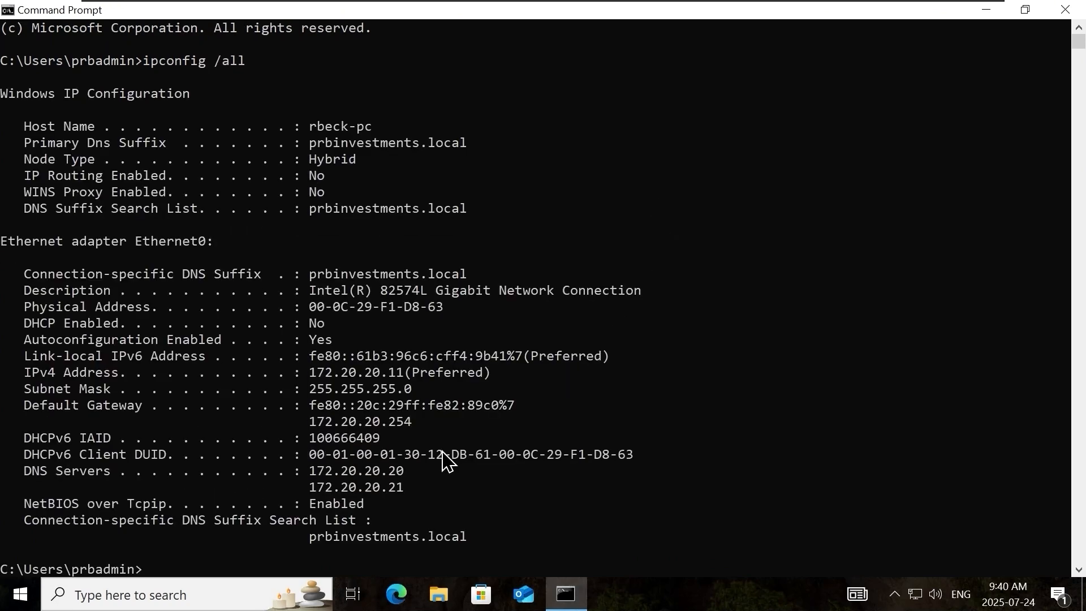
left_click_drag(182, 565, 2, 356)
left_click(131, 454)
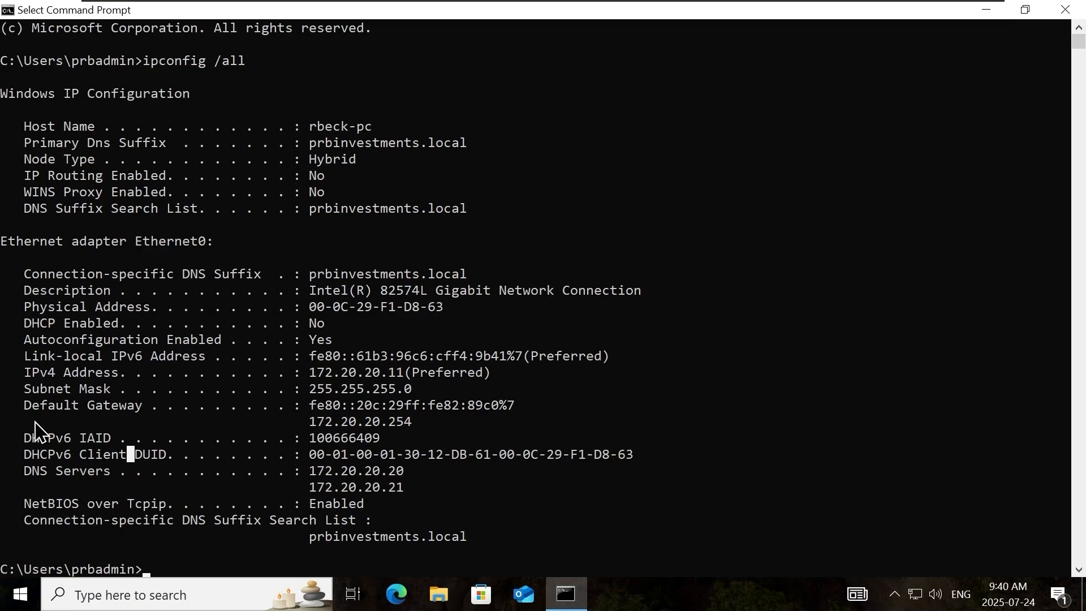
left_click(329, 487)
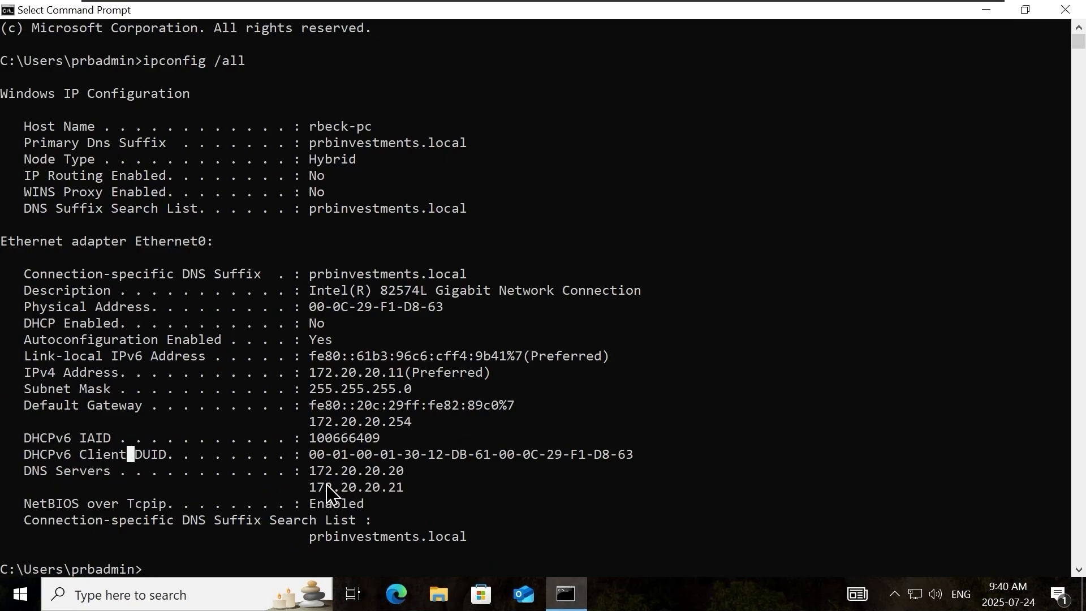
Open the Ethernet0 adapter's properties from the network adapter options.
right_click(914, 594)
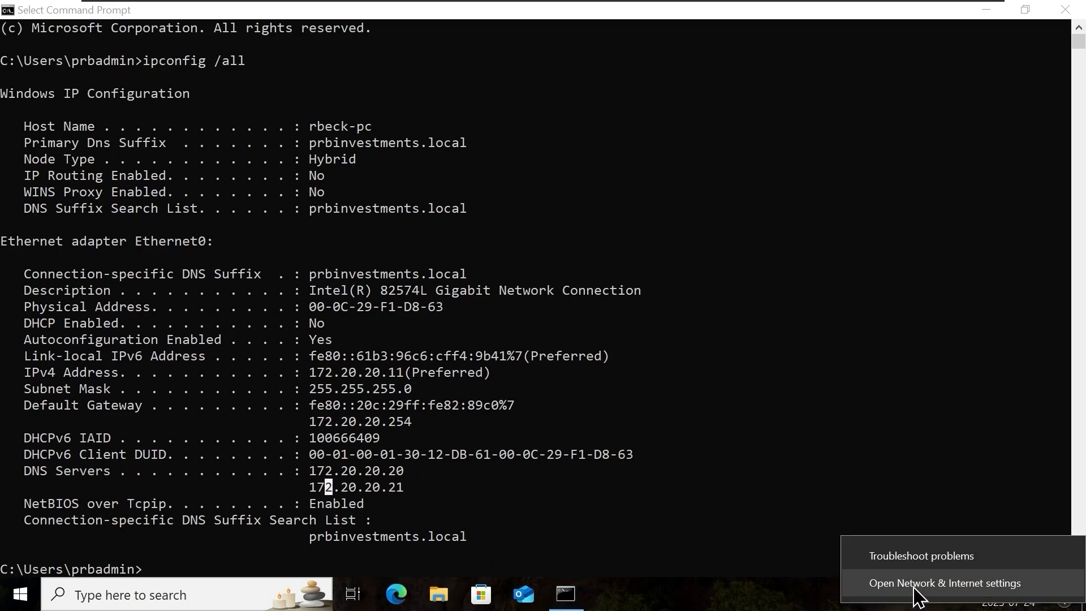
left_click(915, 586)
scroll(477, 404, "down", 5)
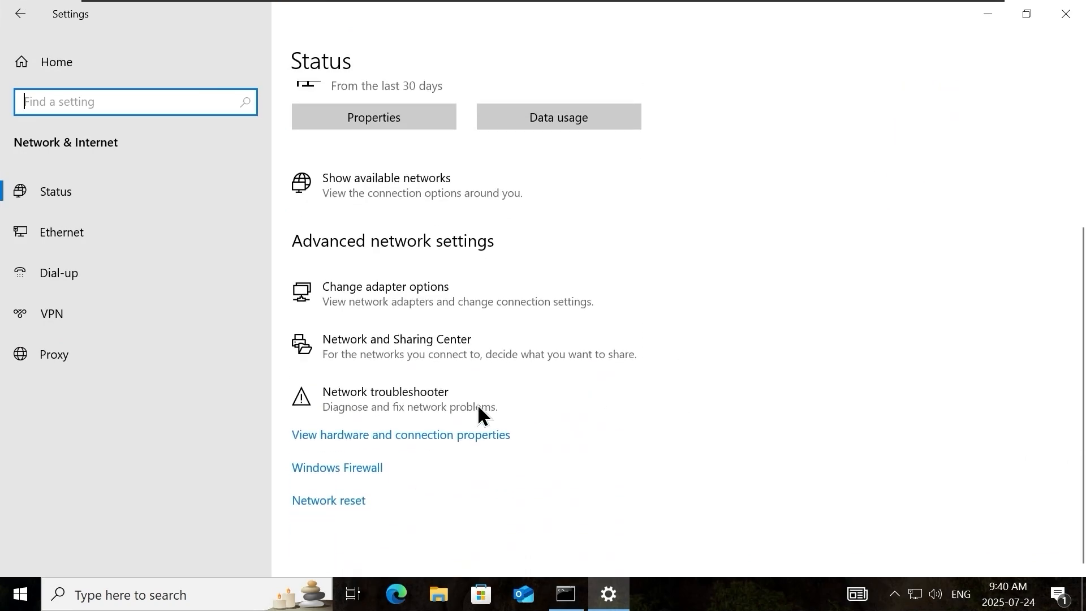
left_click(431, 309)
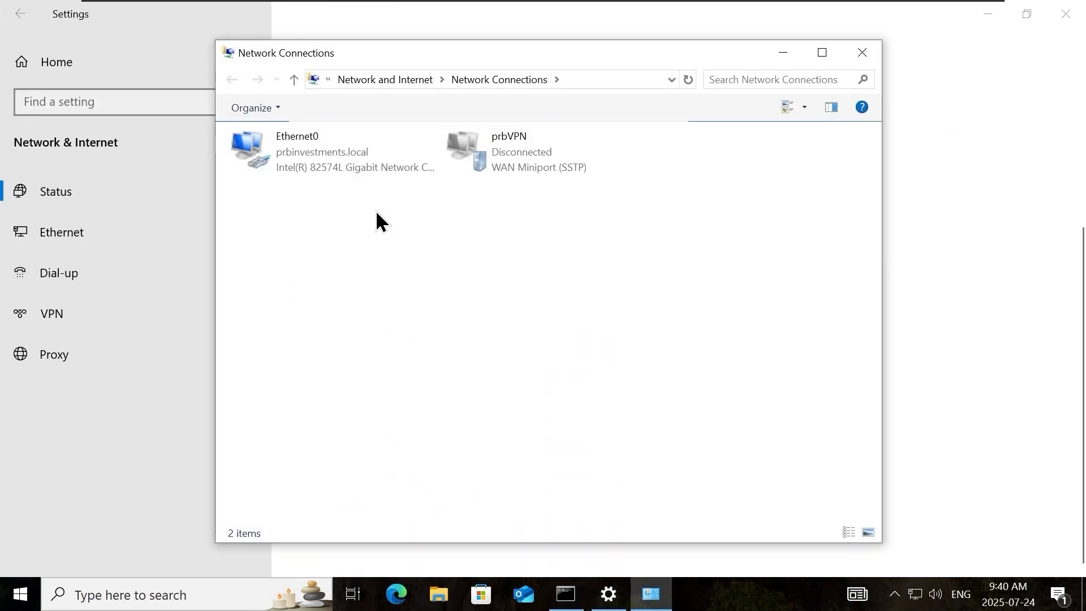
left_click(332, 157)
right_click(330, 157)
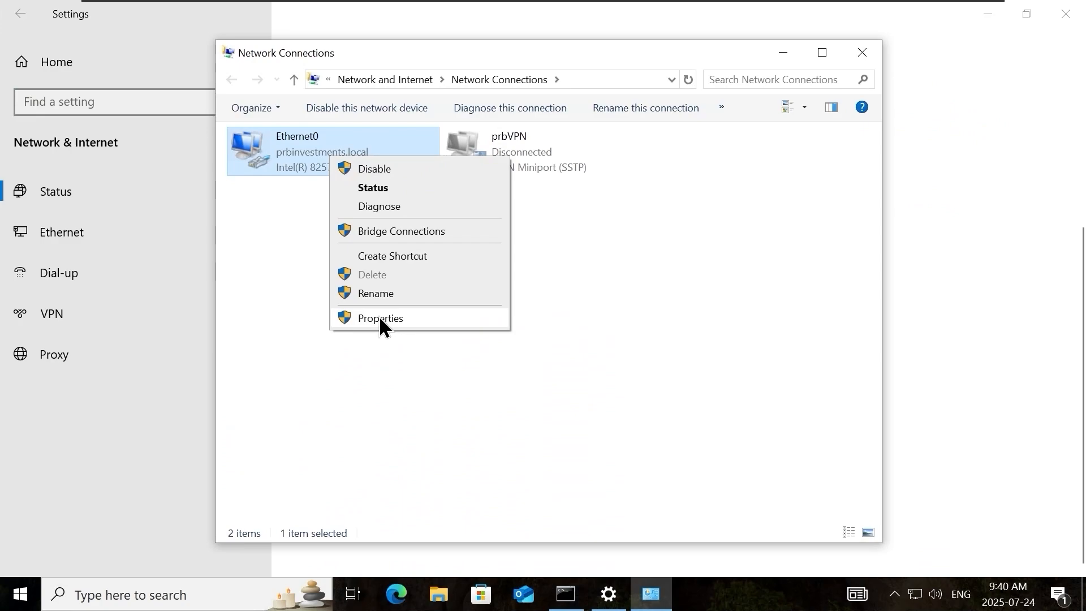
left_click(380, 318)
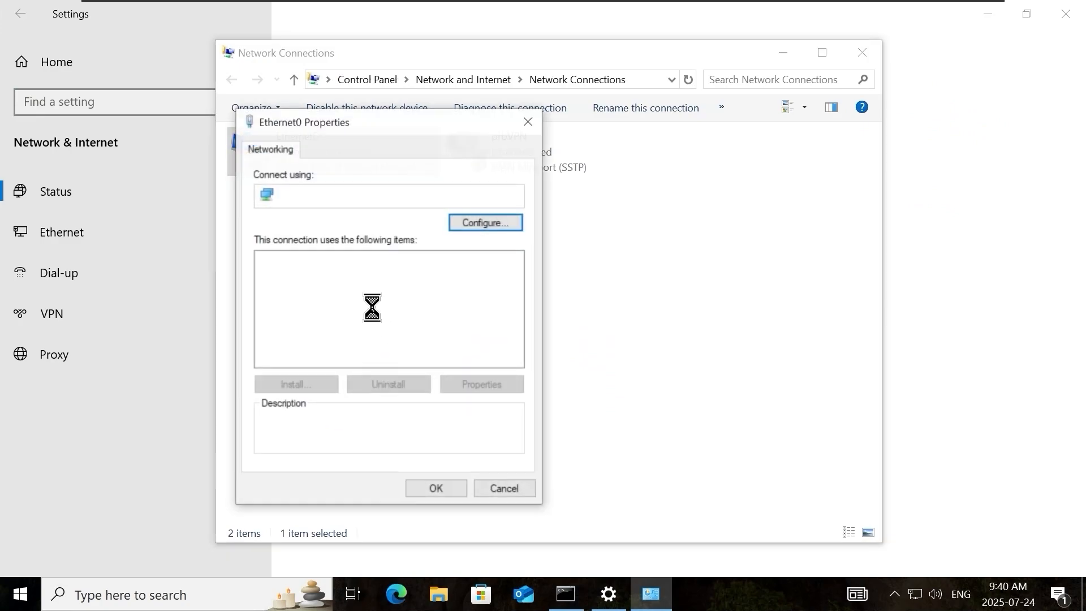
Set Ethernet0's Internet Protocol Version 4 to obtain the IP address and DNS server address automatically.
left_click(405, 304)
left_click(472, 384)
left_click(372, 290)
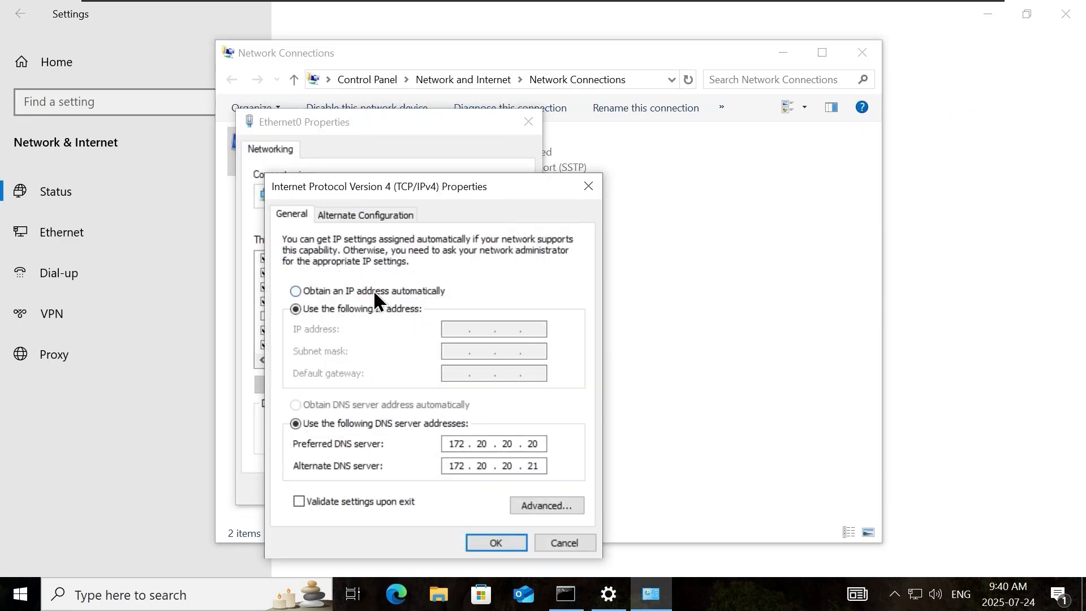
left_click(411, 405)
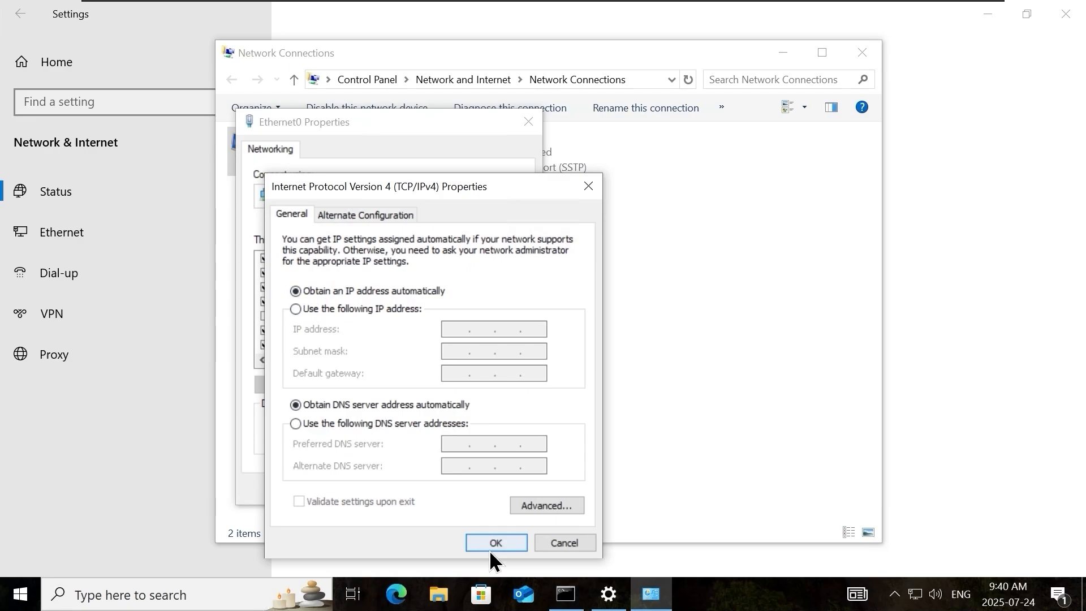
left_click(490, 548)
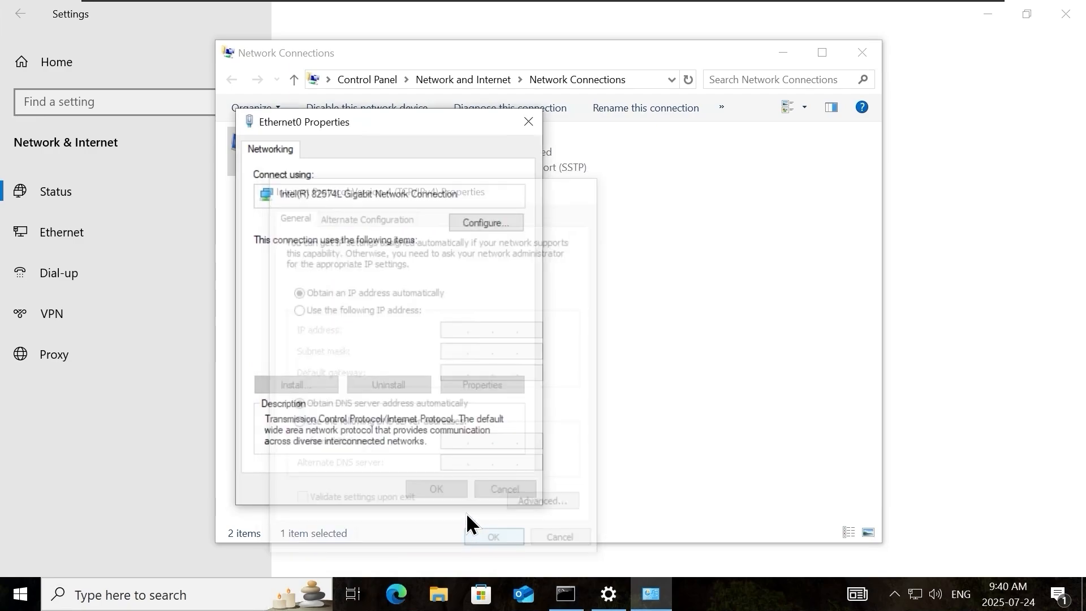
left_click(439, 486)
left_click(490, 474)
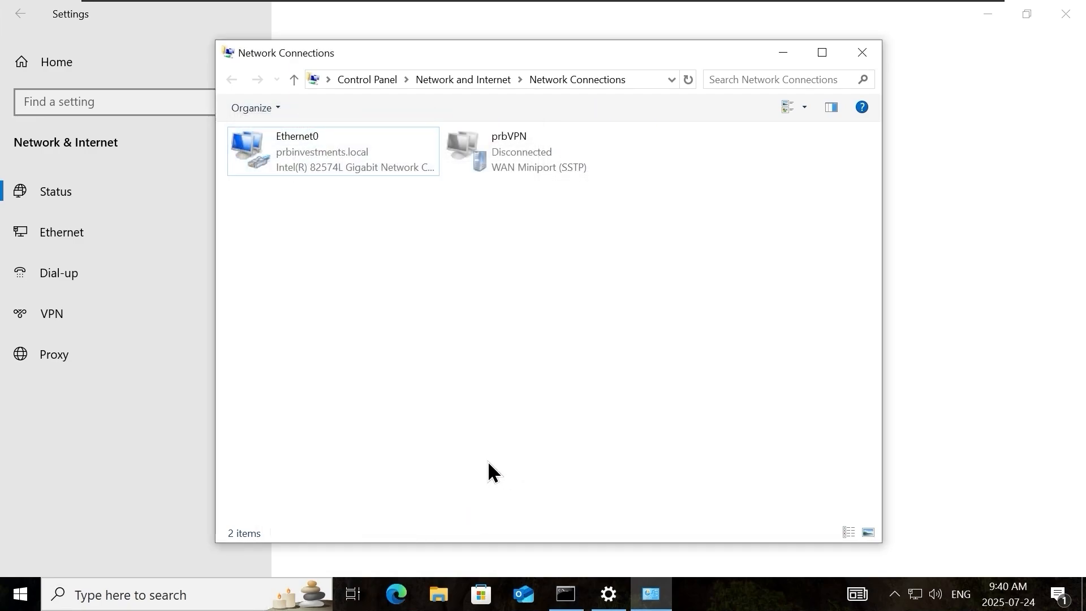
right_click(546, 289)
left_click(581, 358)
Change the rbeck-pc virtual machine's network adapter to the custom virtual network VMnet11 (Host-only).
mouse_move(677, 5)
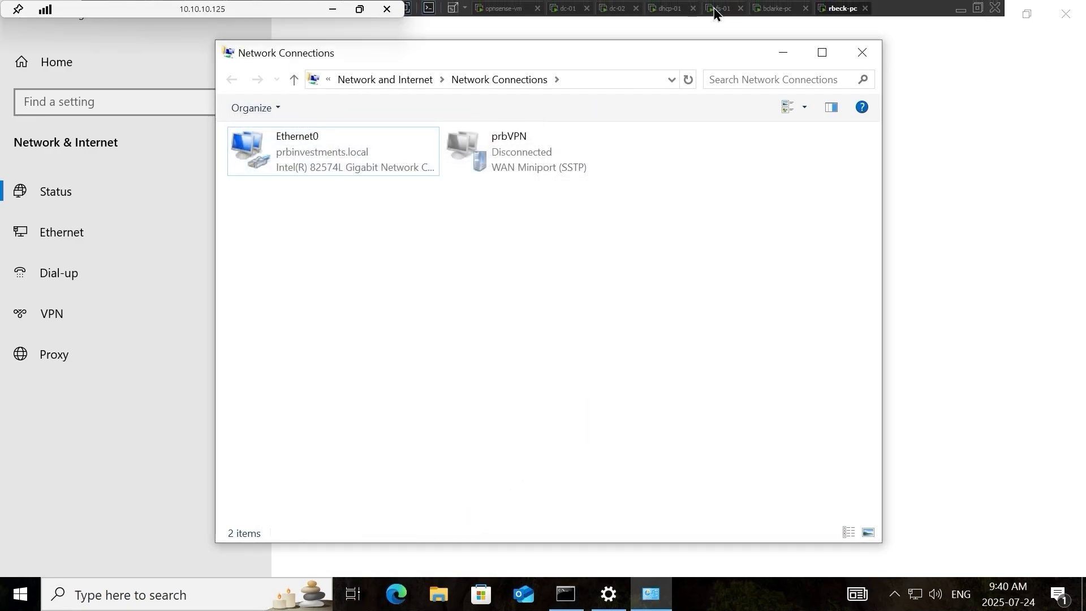
right_click(842, 9)
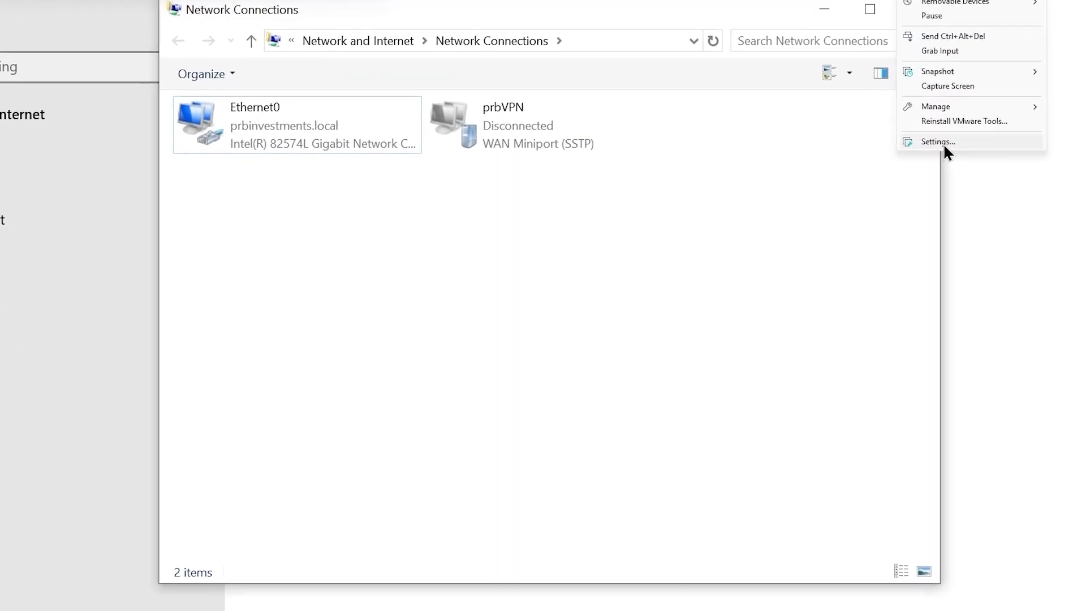
left_click(939, 142)
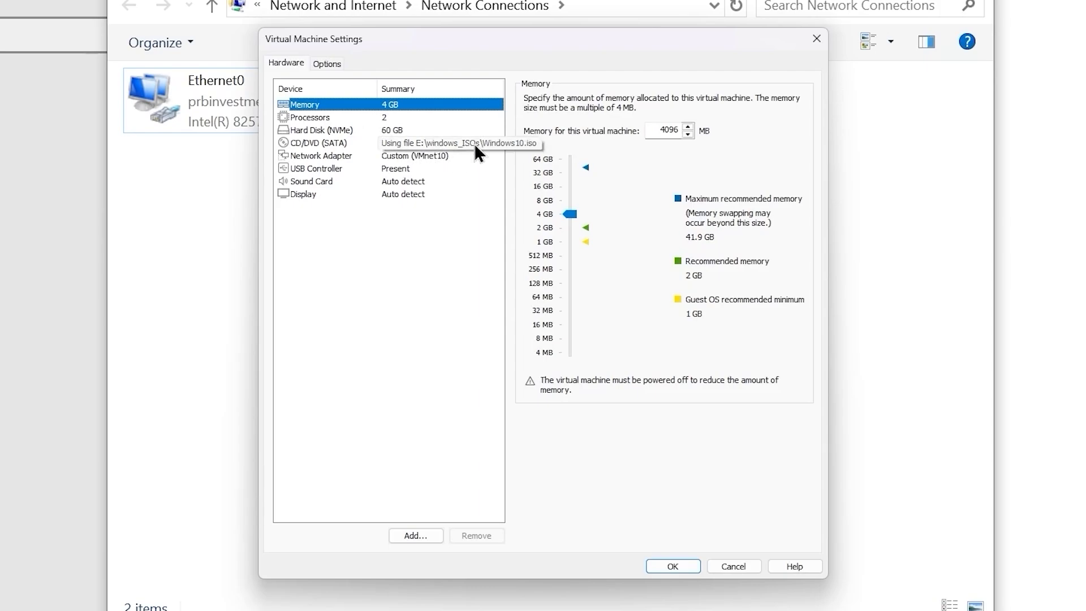
left_click(471, 157)
left_click(628, 242)
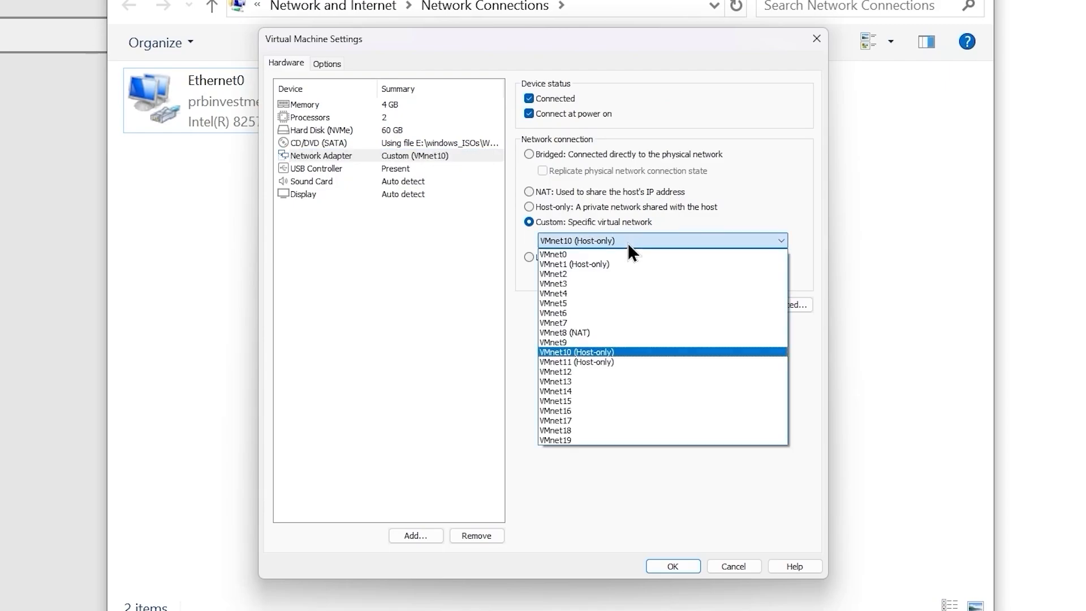
left_click(614, 365)
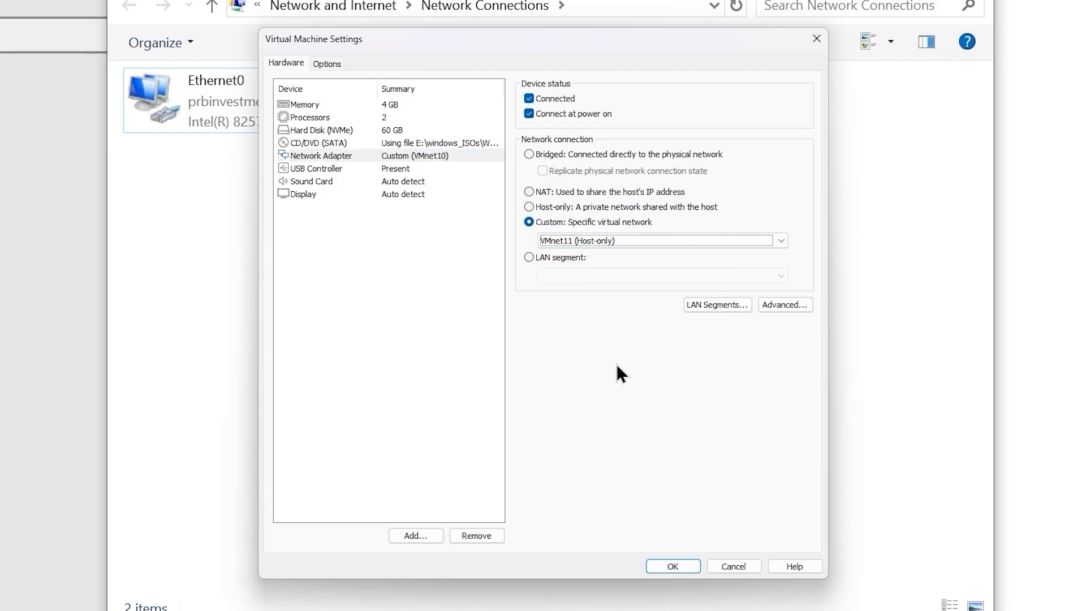
left_click(673, 566)
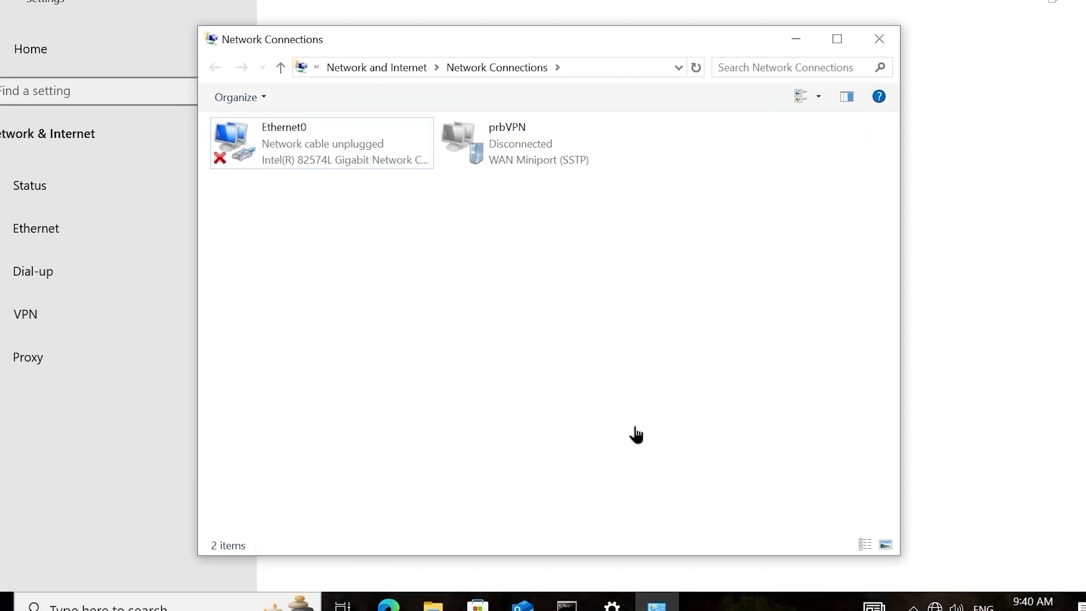
Clear the Command Prompt on rbeck-pc and rerun ipconfig /all to check the adapter's configuration.
left_click(565, 593)
left_click(566, 389)
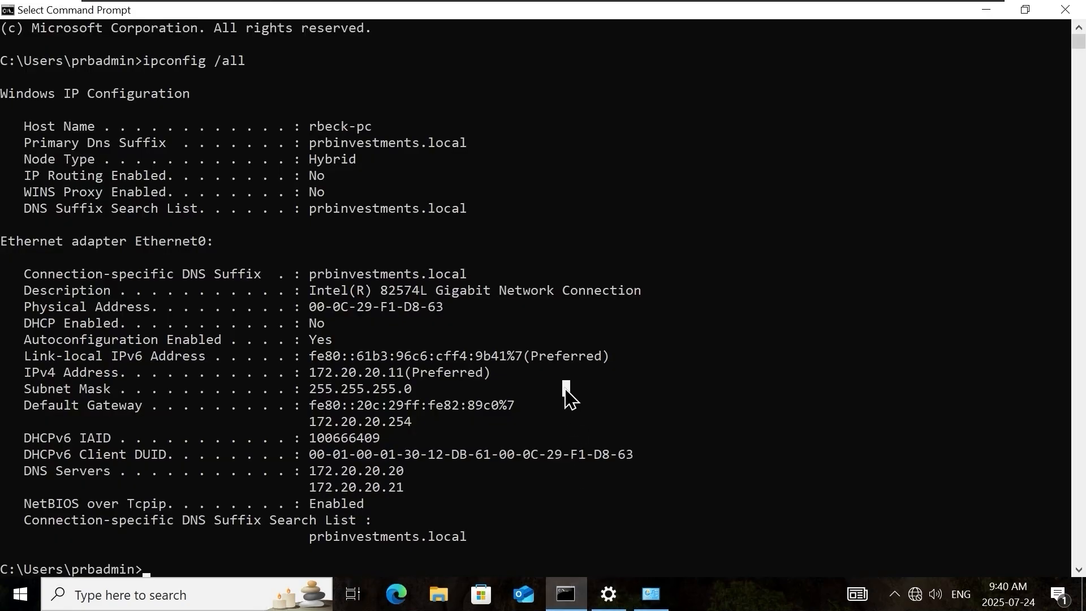
type("clsw")
key("Return")
type("cls")
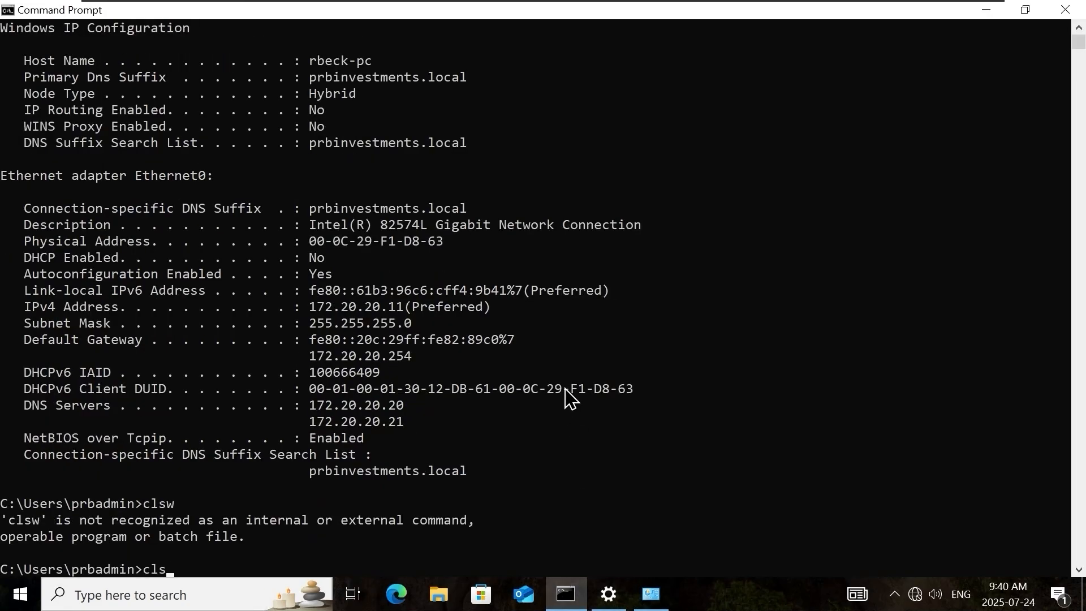
key("Return")
key("Up")
key("Up")
key("Up")
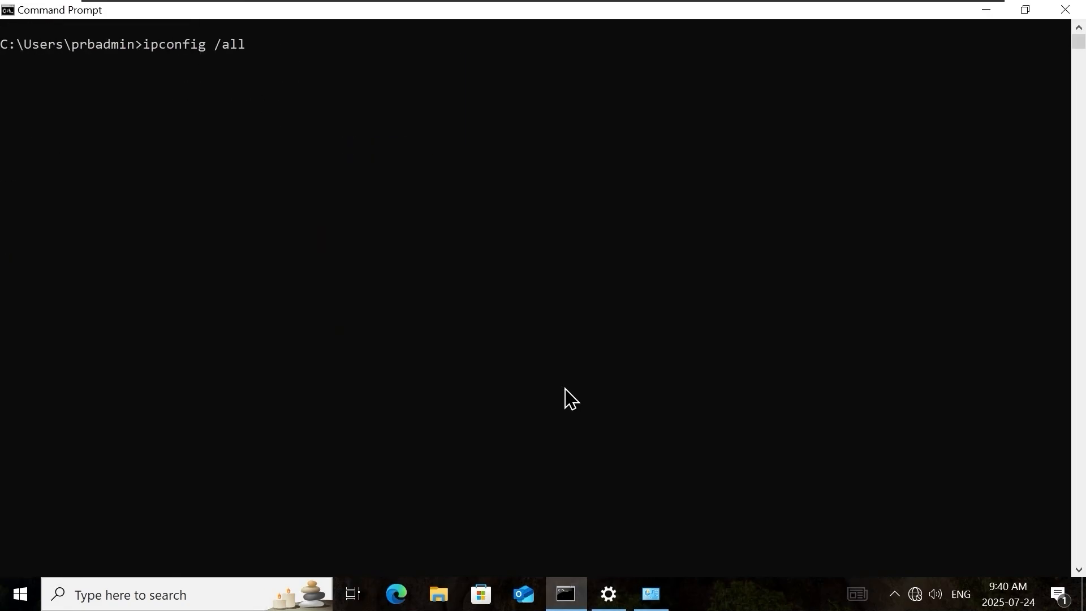
key("Return")
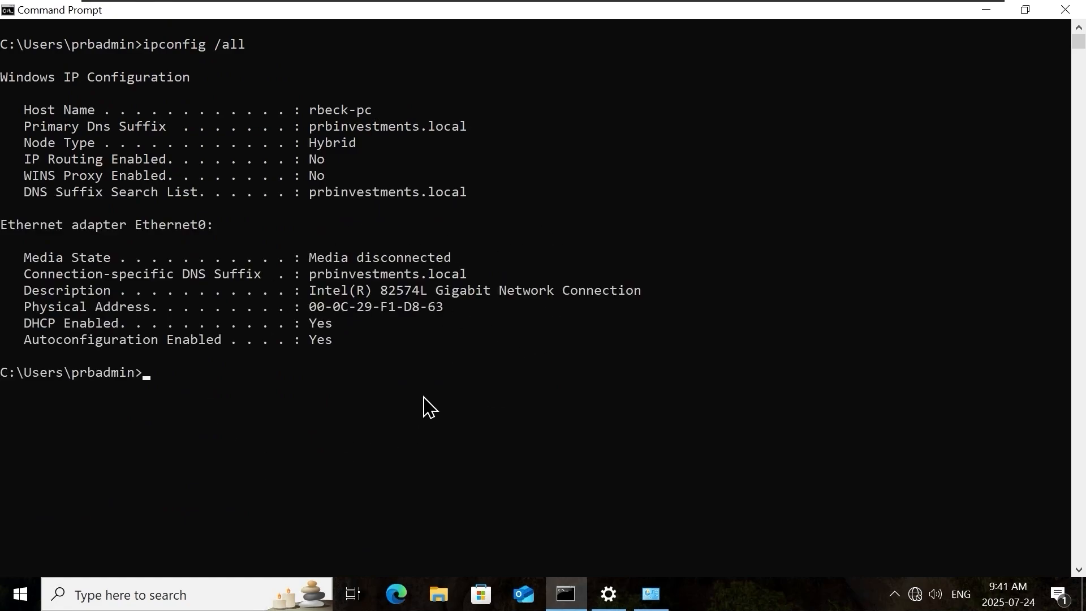
left_click(483, 424)
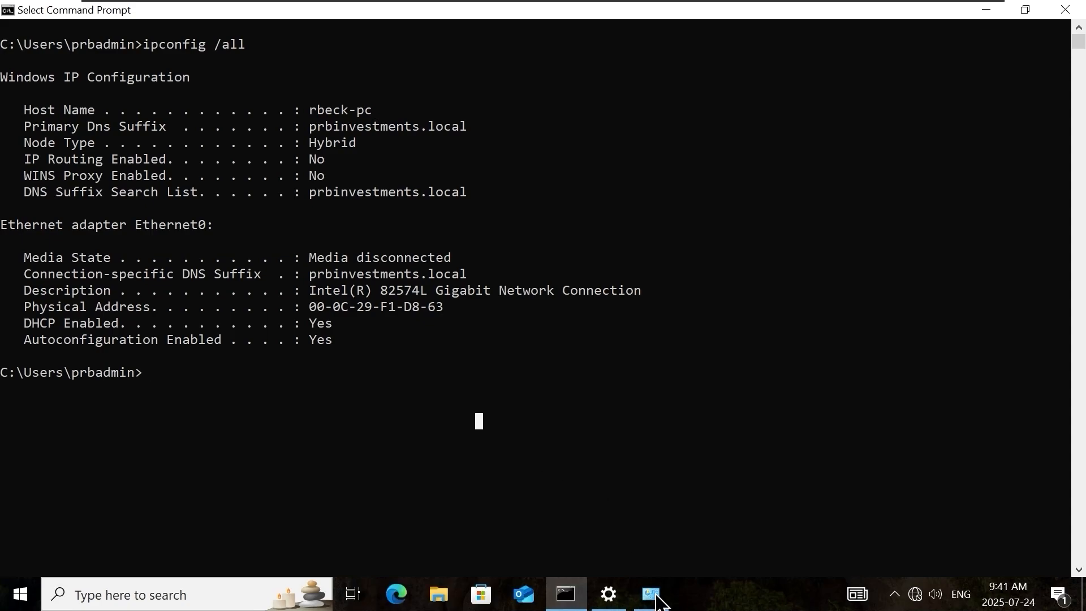
Check the connection status of Ethernet0 in Network Connections.
left_click(650, 594)
left_click(245, 148)
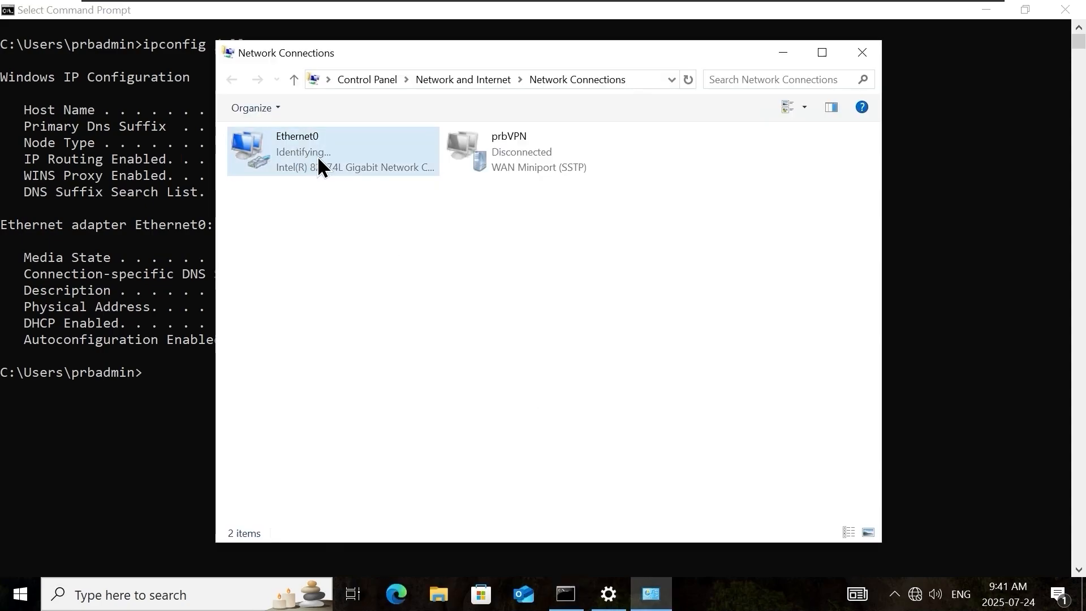
left_click(393, 277)
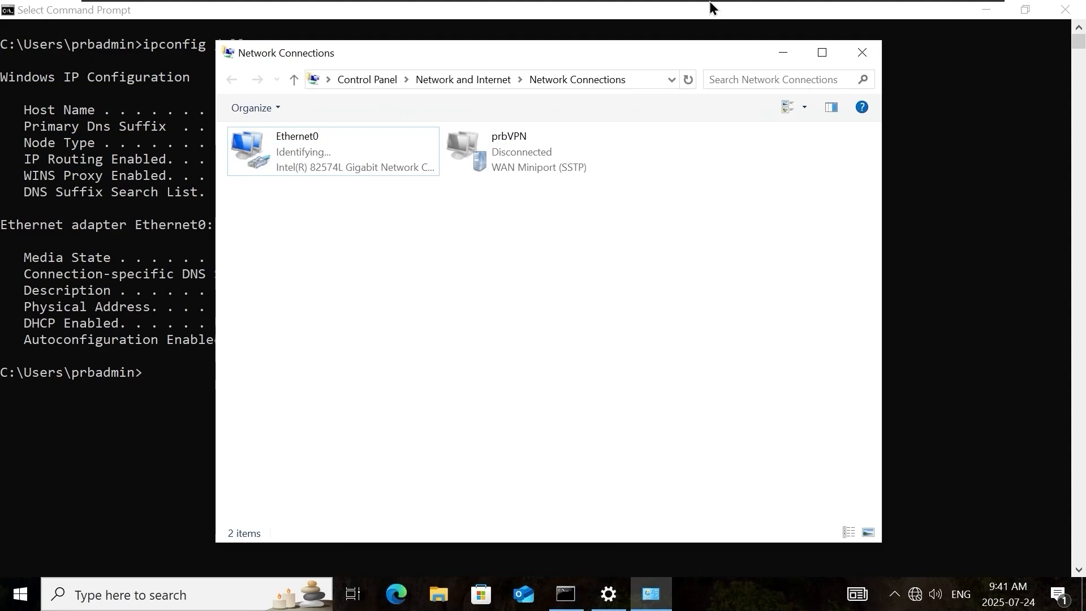
Switch to the dhcp-01 virtual machine and begin creating a new IPv4 scope in DHCP, proceeding to the scope name.
mouse_move(709, 1)
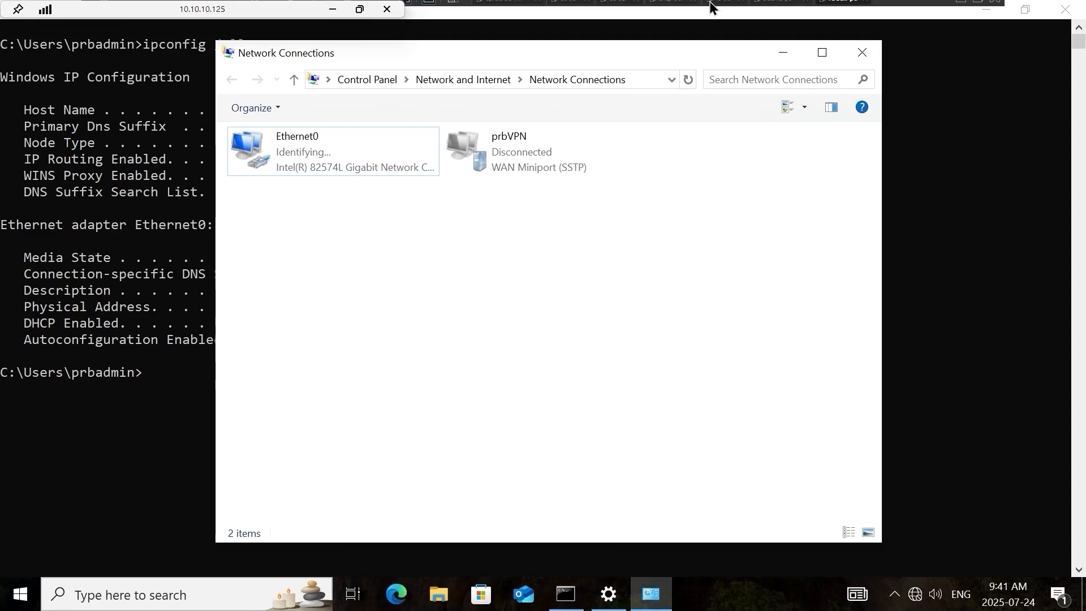
left_click(667, 11)
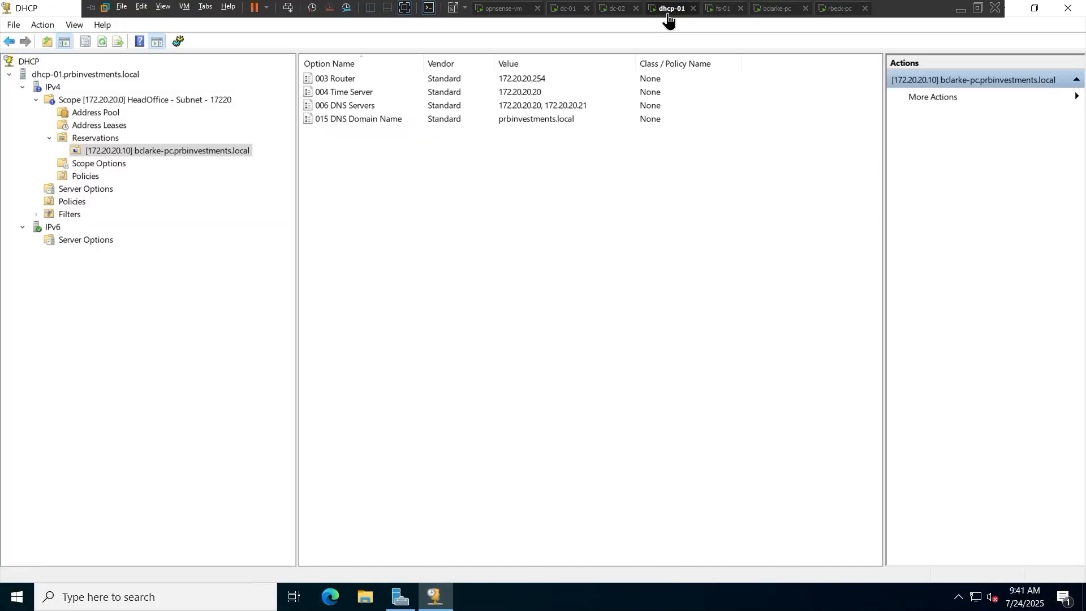
left_click(50, 88)
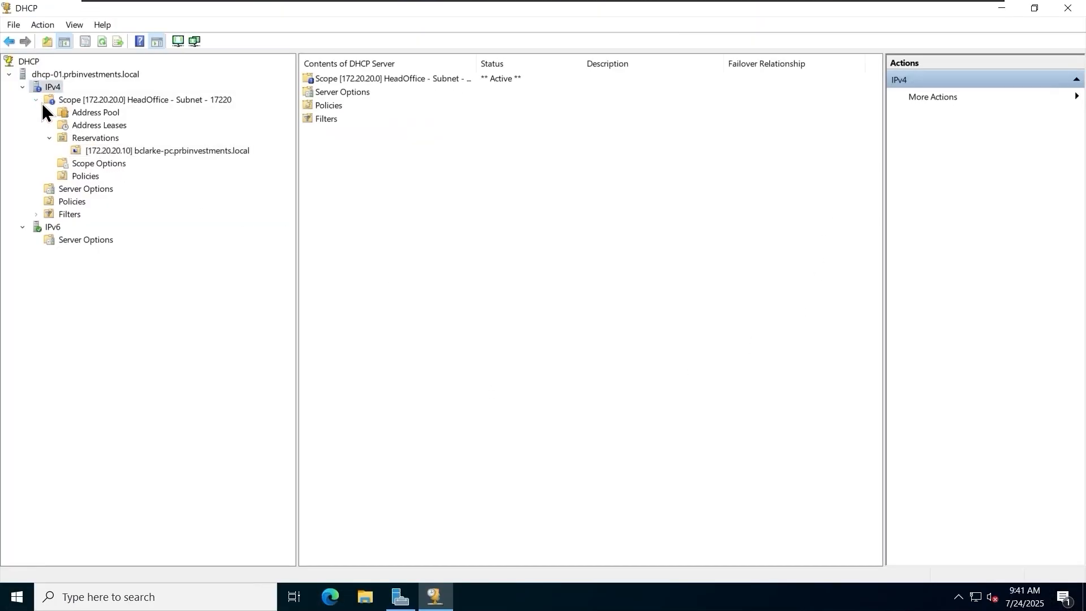
left_click(36, 100)
right_click(57, 86)
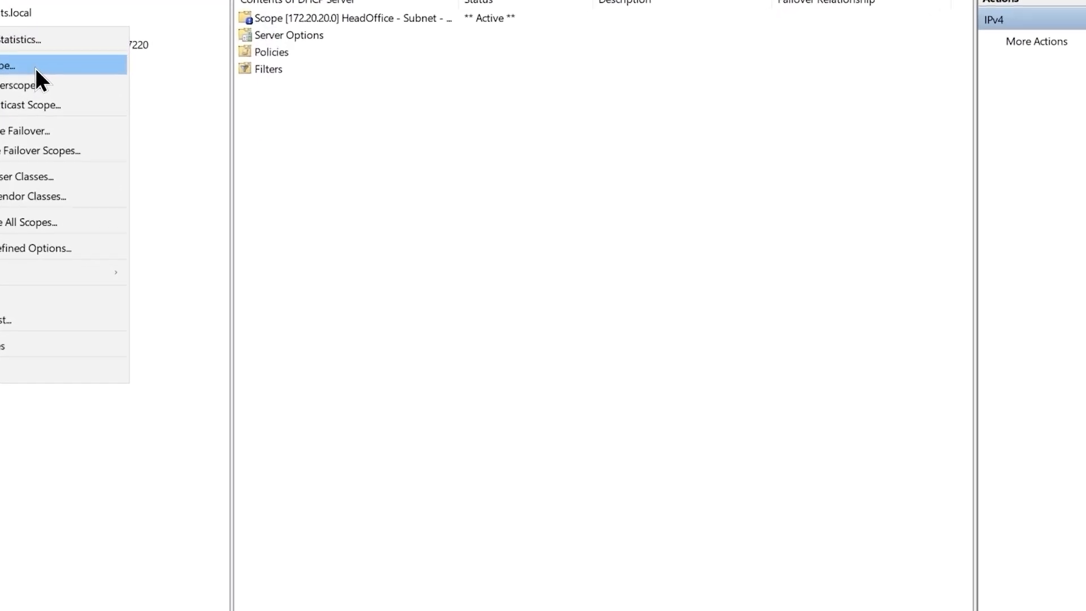
left_click(12, 54)
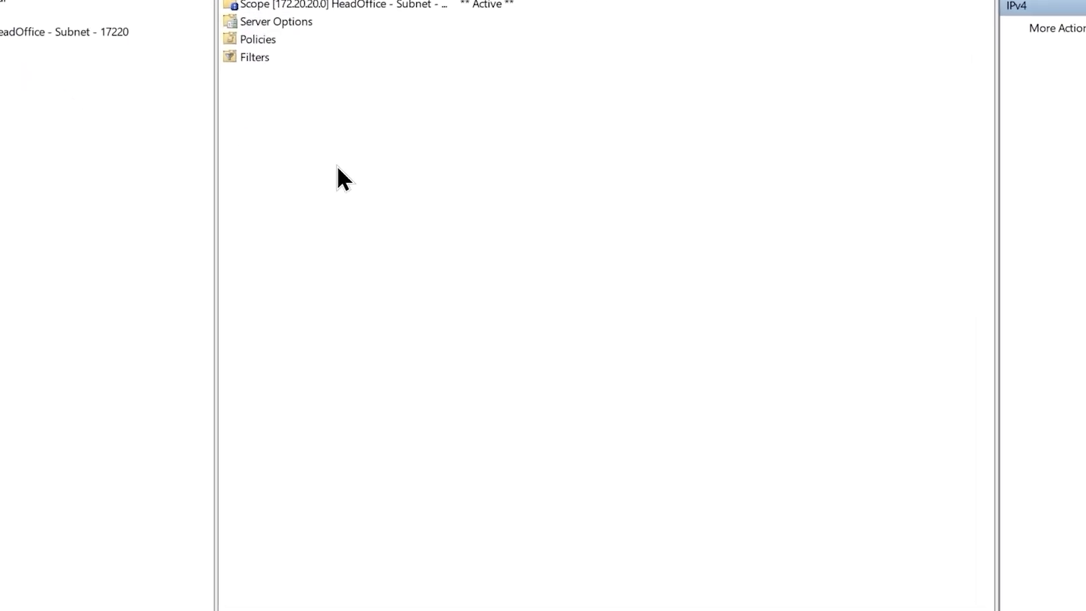
left_click(671, 462)
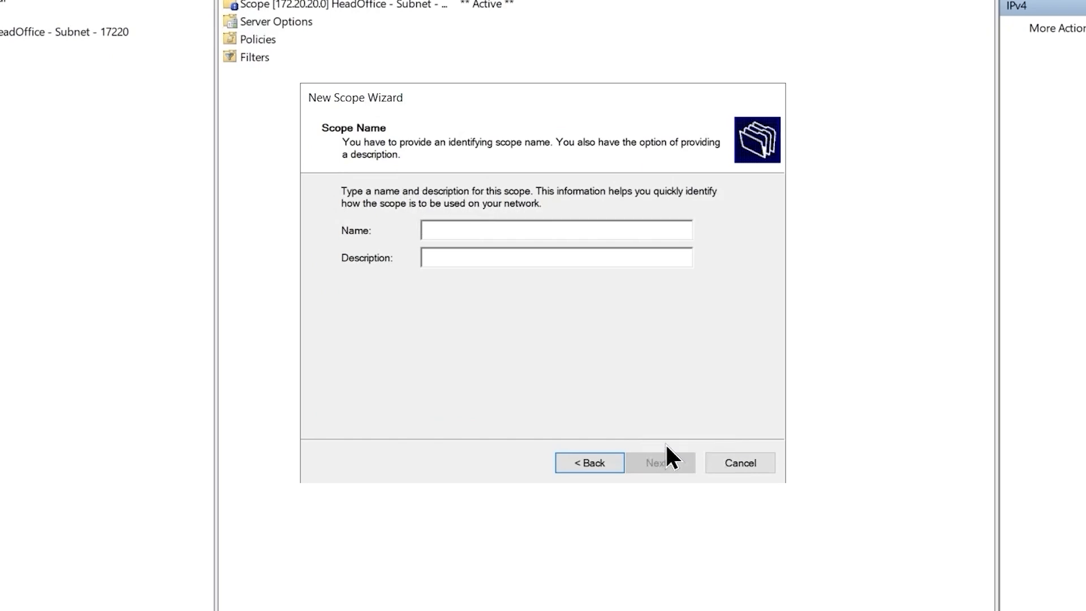
Name the new scope "remoteoffice - 19210" and leave its description empty.
type("remote")
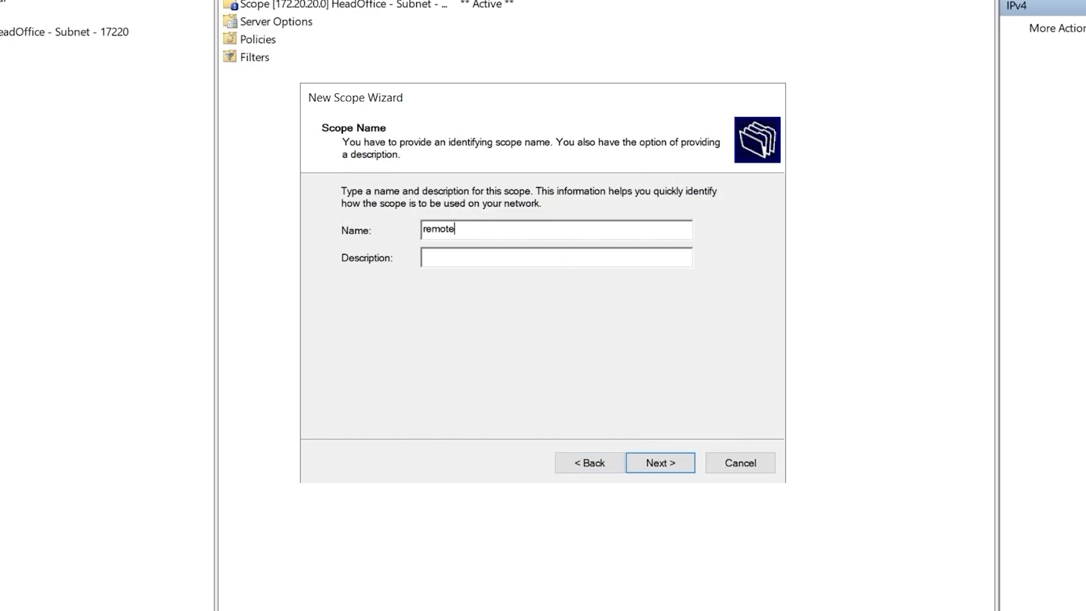
type("office -")
key("BackSpace")
type("office - 19210")
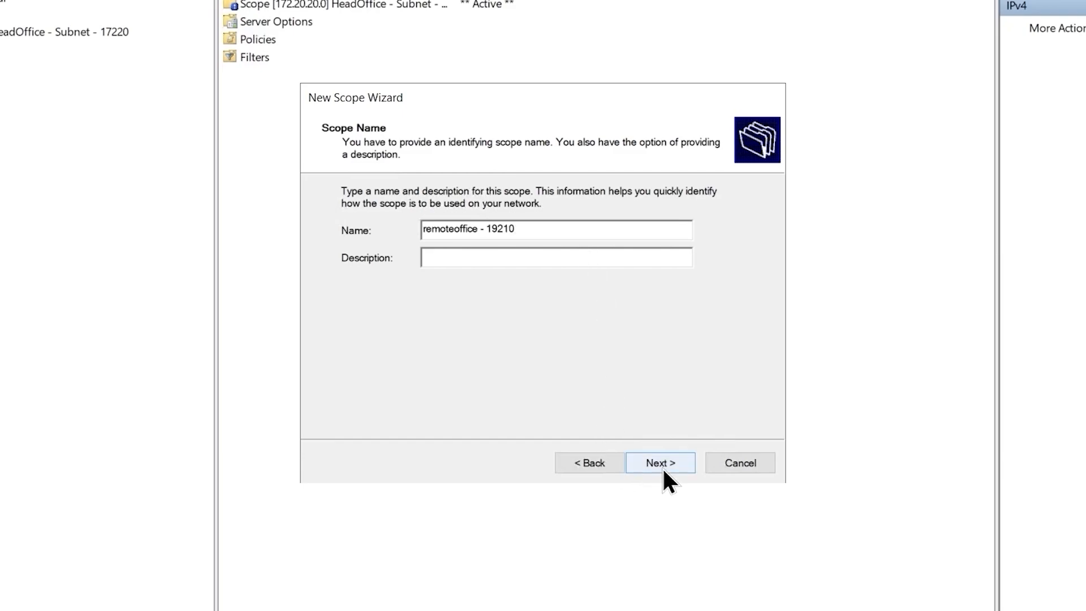
left_click(663, 468)
Set the scope's address range from 192.168.10.10 to 192.168.10.100 with the 24-bit subnet mask 255.255.255.0.
type("1")
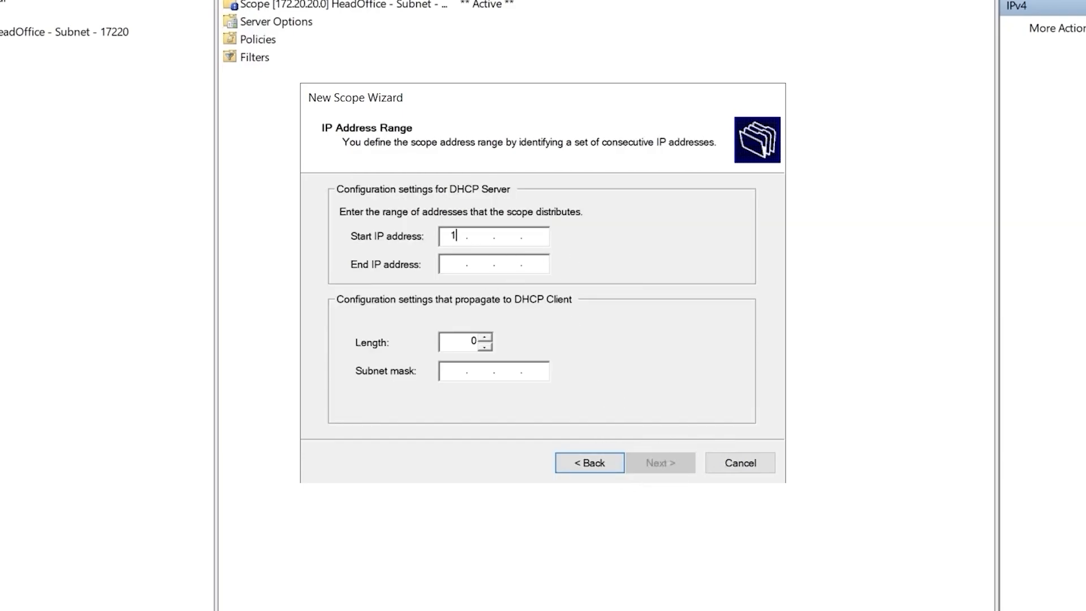
type("92 . 168 . 10 . 10")
key("Tab")
type("1")
key("Tab")
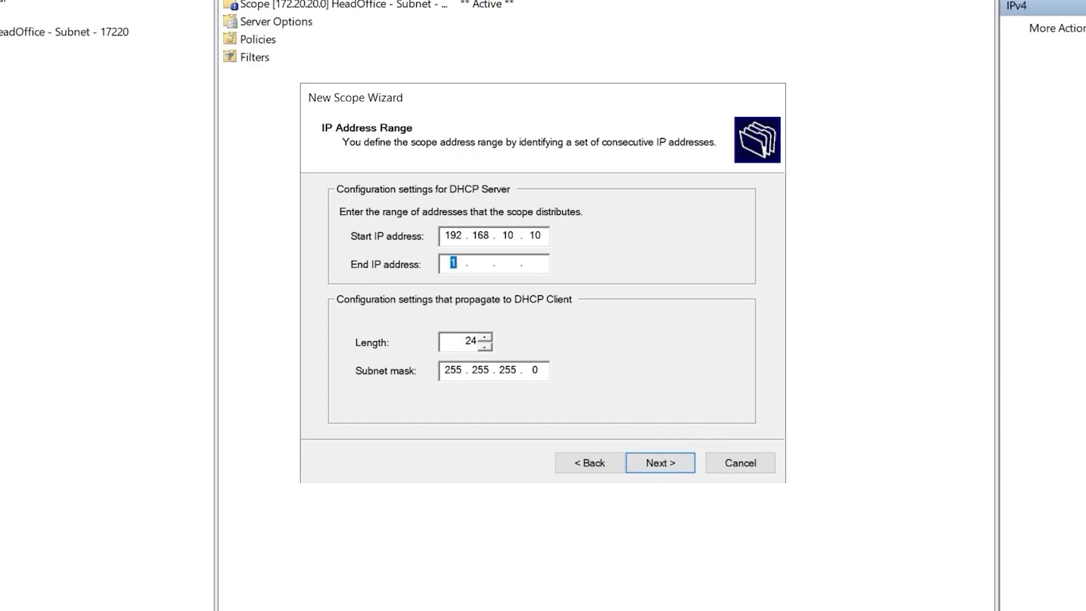
type("192 . 168 . 10 . 100")
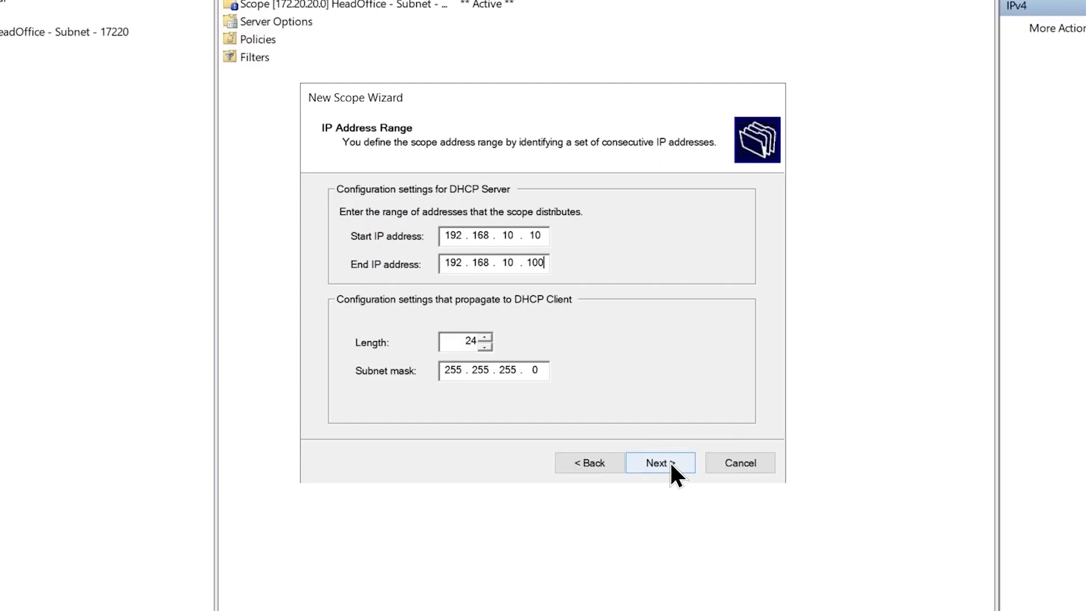
left_click(670, 461)
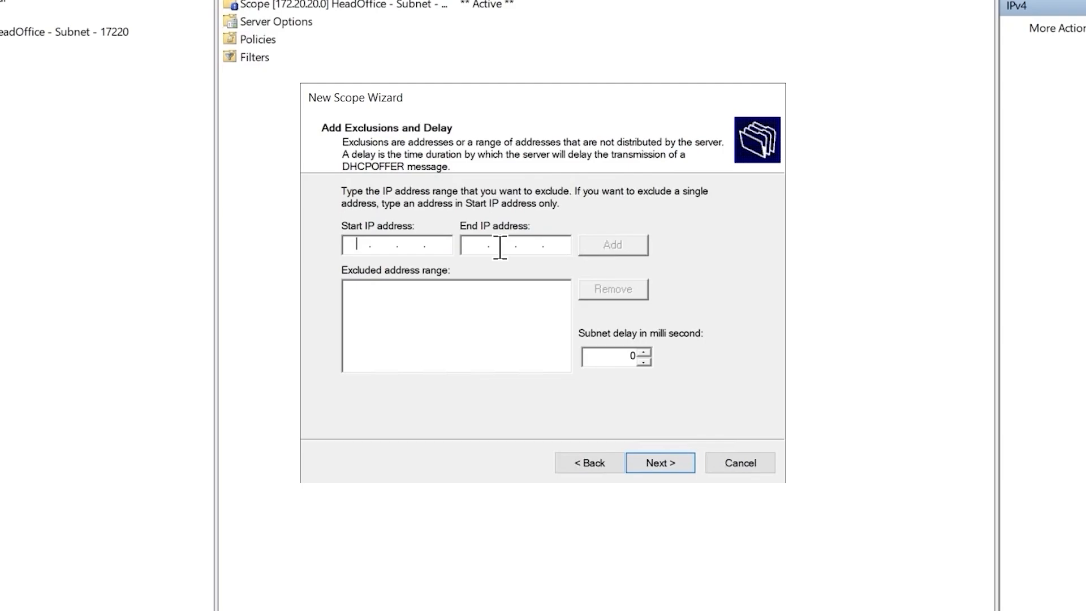
Add no exclusions, keep the default lease duration, and choose to configure the scope's DHCP options now.
left_click(659, 467)
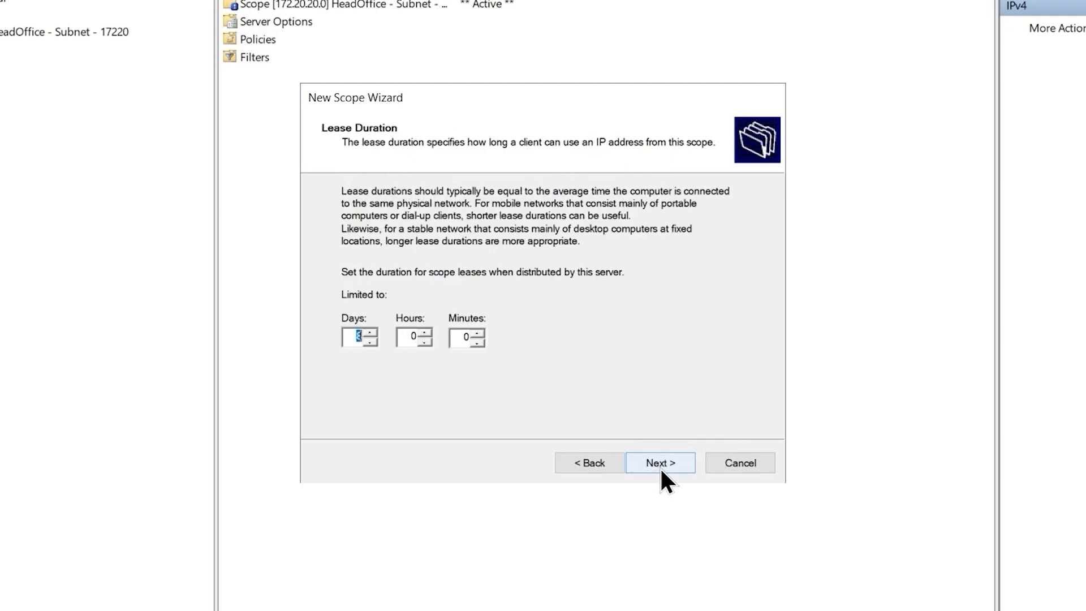
left_click(656, 461)
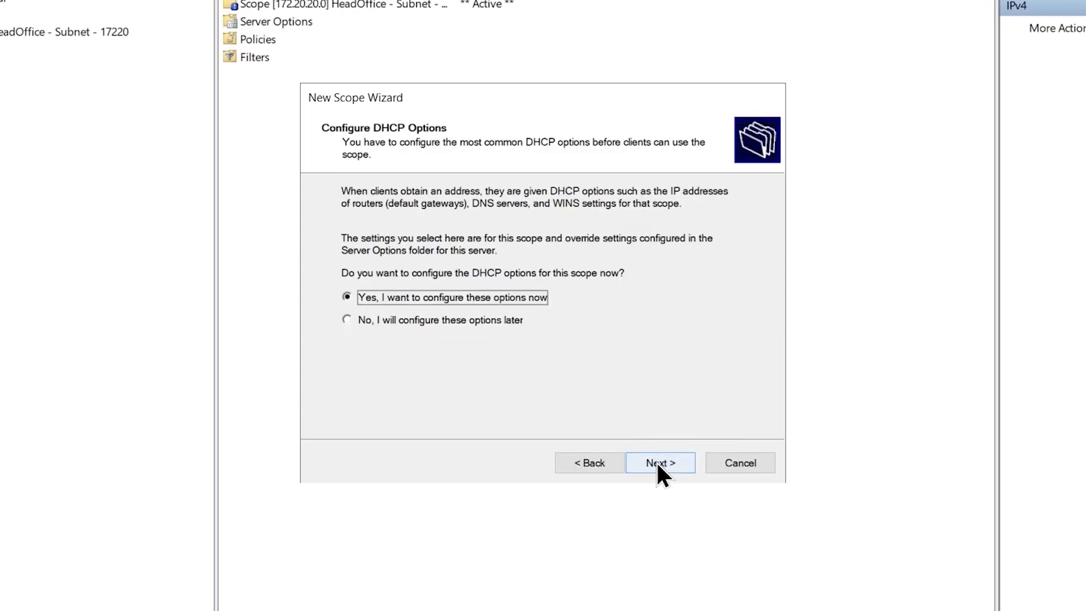
left_click(665, 476)
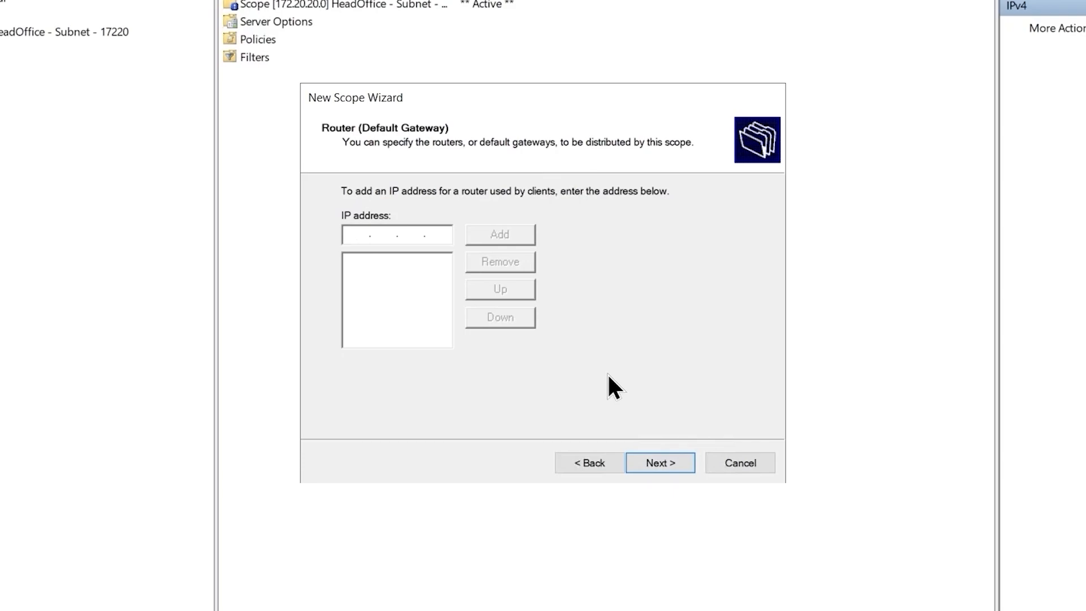
Add 192.168.10.254 as the scope's router (default gateway).
type("192.169..")
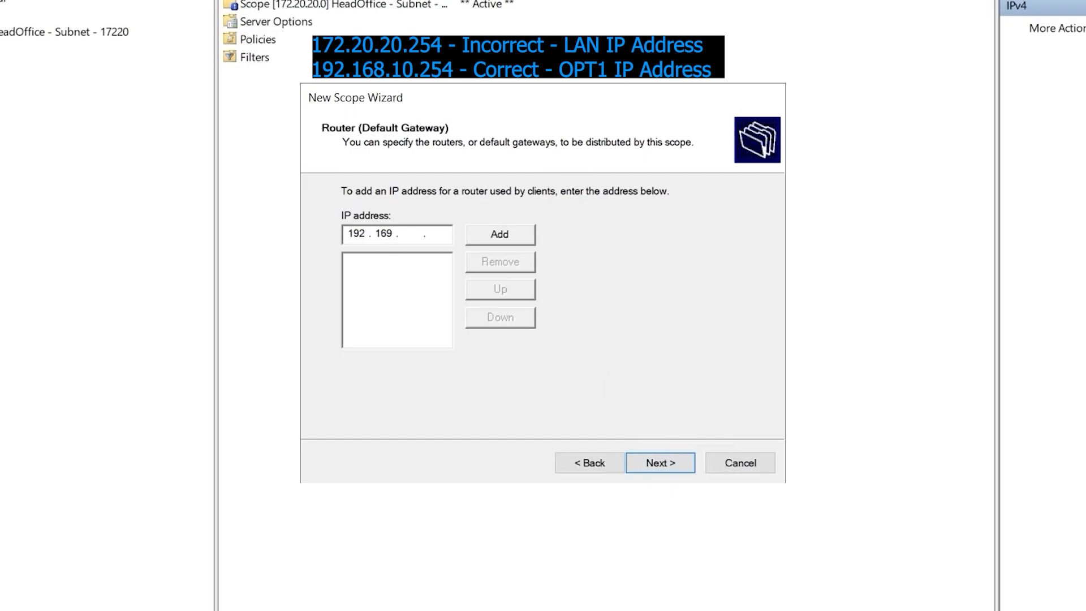
key("BackSpace")
type("8.10.254")
left_click(523, 237)
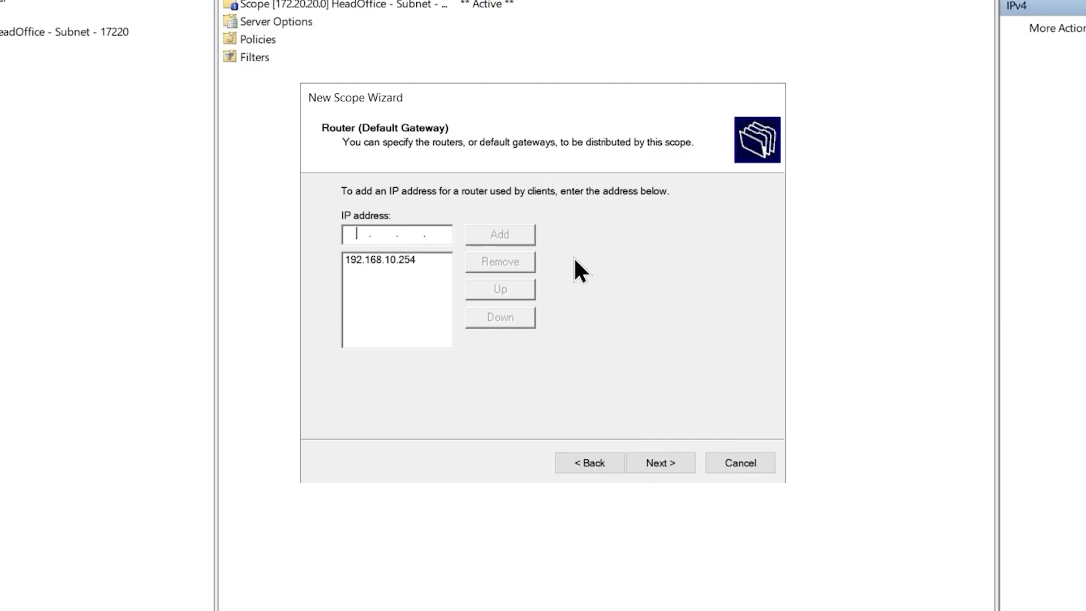
left_click(681, 464)
Keep the prefilled domain and DNS servers, specify no WINS servers, and finish the new scope with immediate activation.
left_click(679, 470)
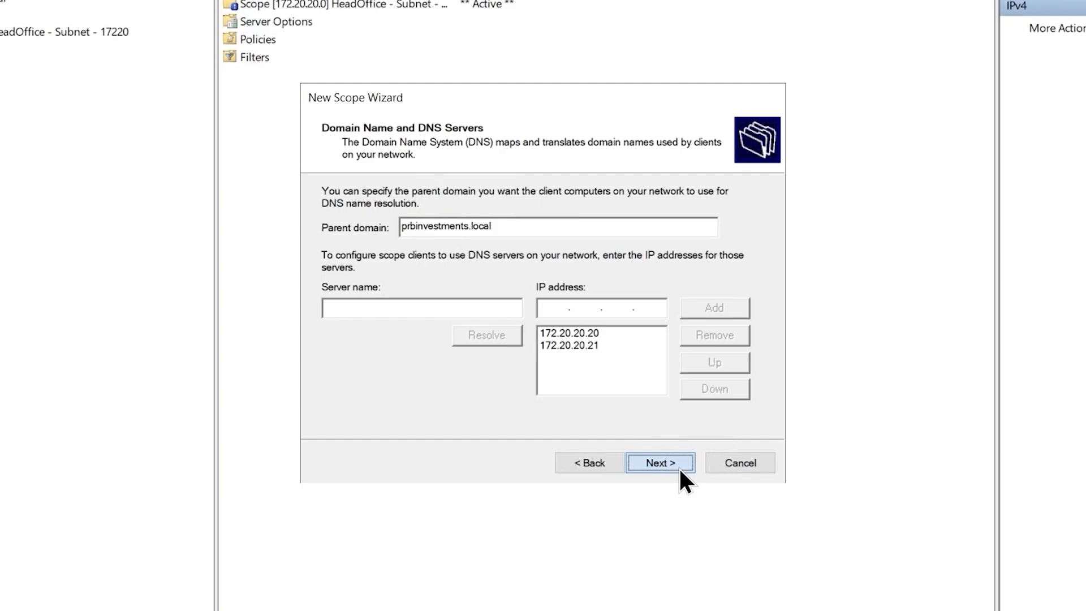
left_click(678, 466)
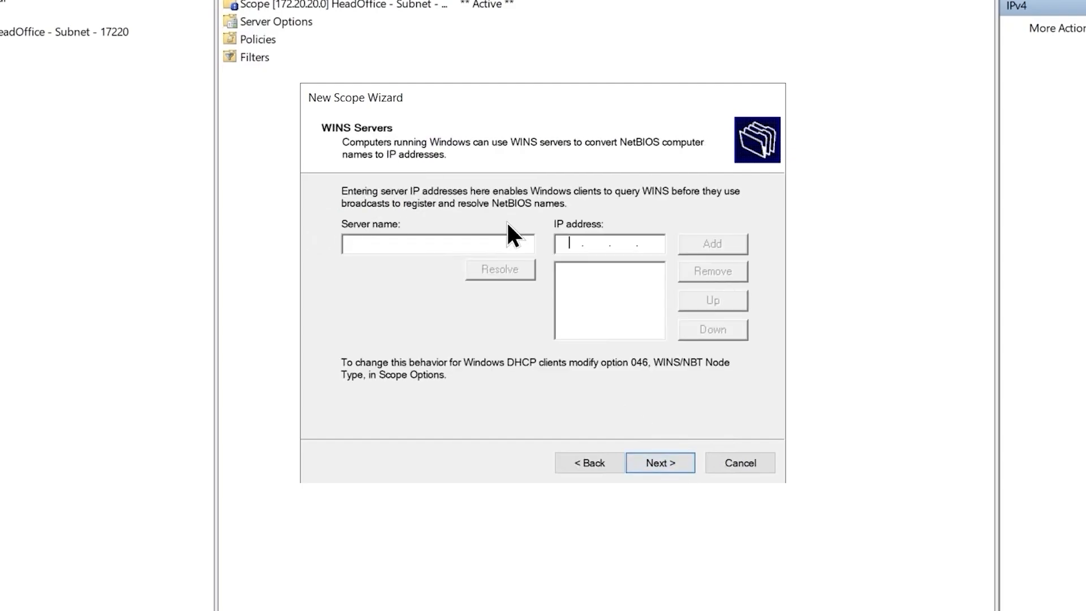
left_click(656, 465)
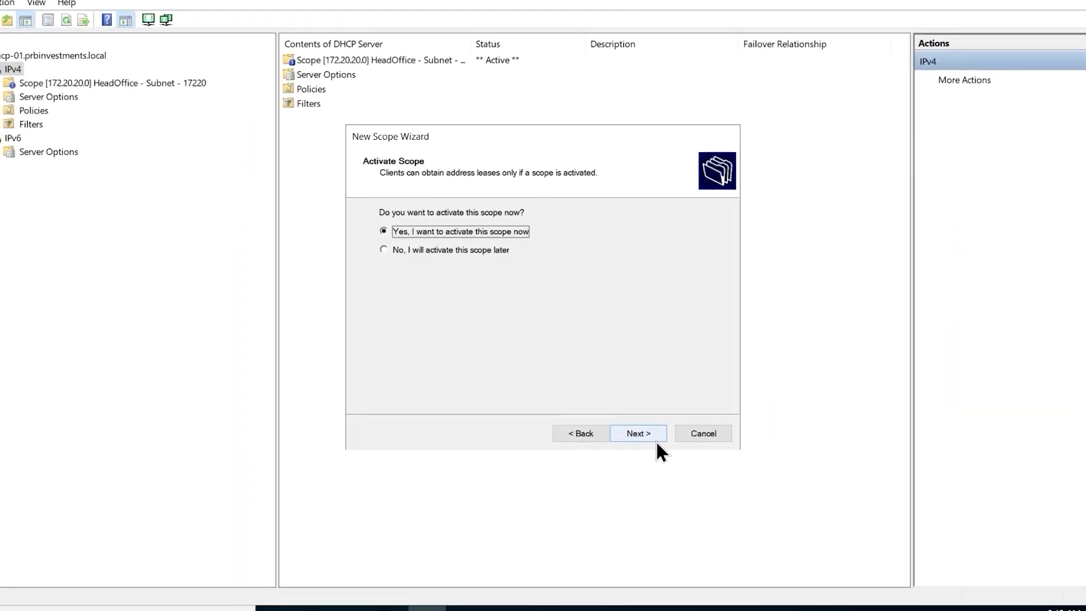
left_click(649, 431)
left_click(645, 429)
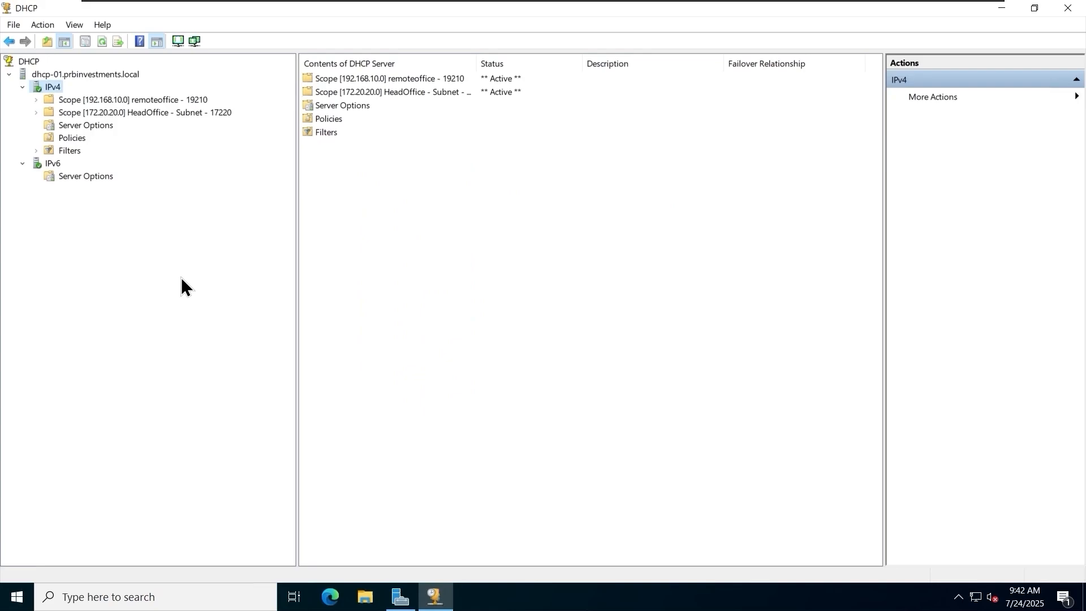
Check the address pool of the remoteoffice - 19210 scope.
left_click(218, 112)
double_click(199, 100)
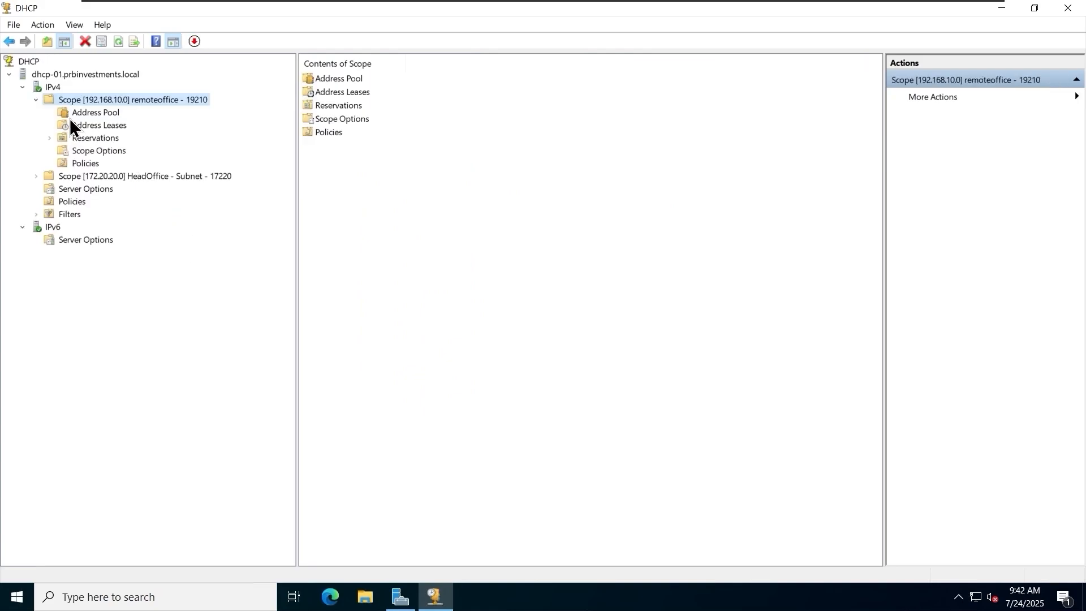
left_click(113, 116)
Switch to the rbeck-pc virtual machine, clear its Command Prompt and try to renew the DHCP lease with ipconfig /renew.
mouse_move(737, 7)
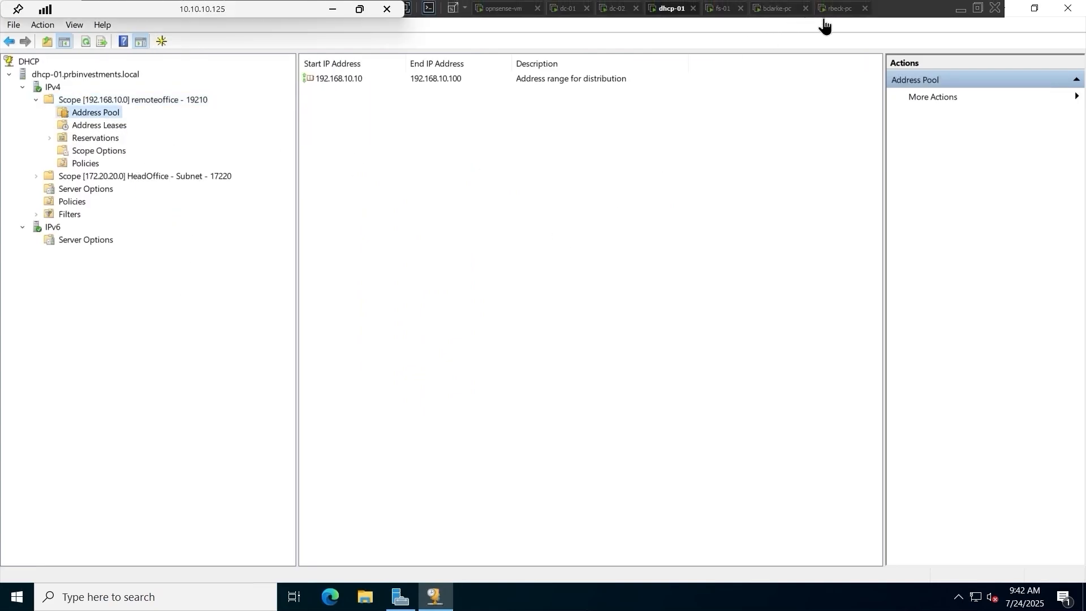
left_click(837, 9)
left_click(138, 416)
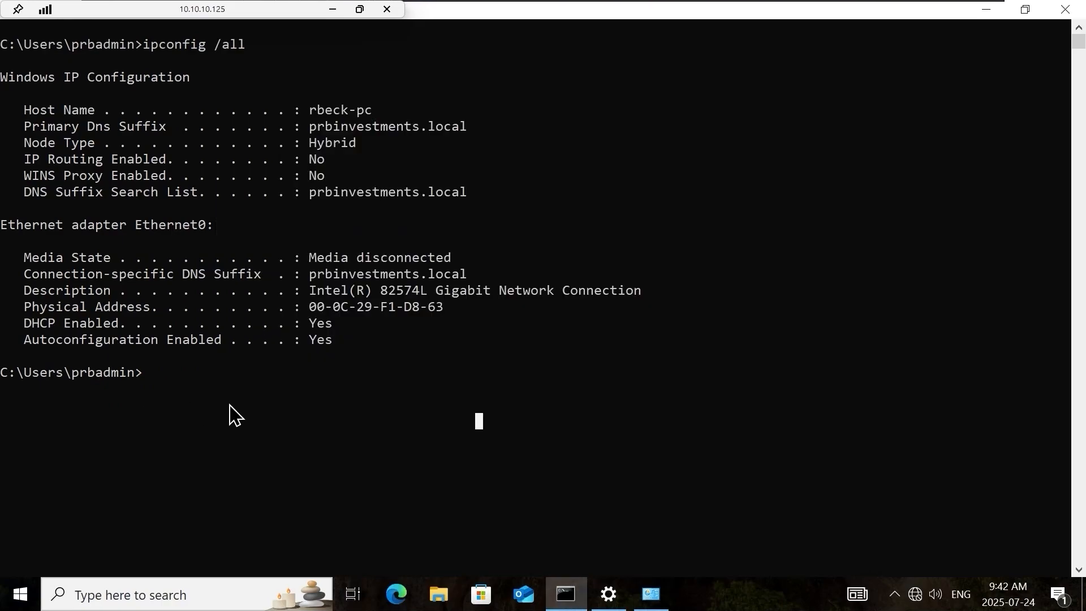
type("cls")
key("Return")
type("ipconfi")
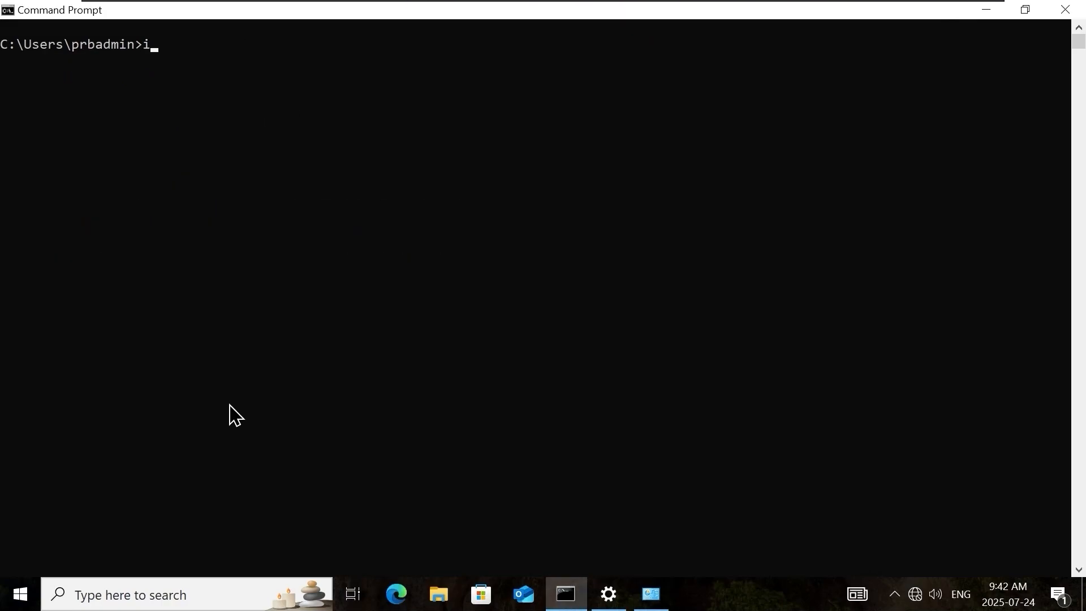
type("g /renew")
key("Return")
key("Return")
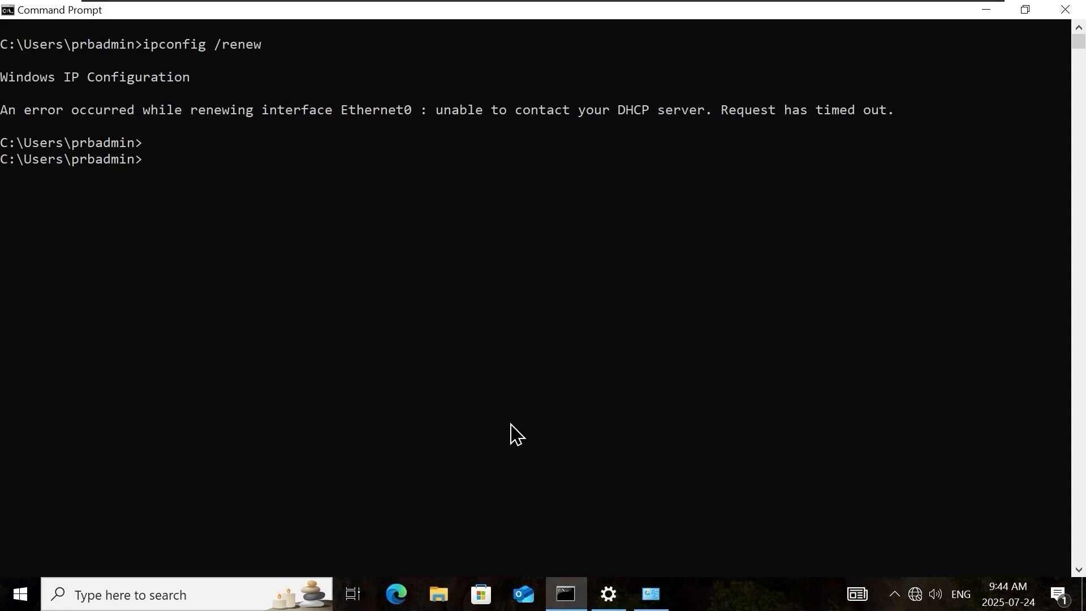
Run ipconfig on rbeck-pc and examine Ethernet0's autoconfiguration IPv4 address.
key("Up")
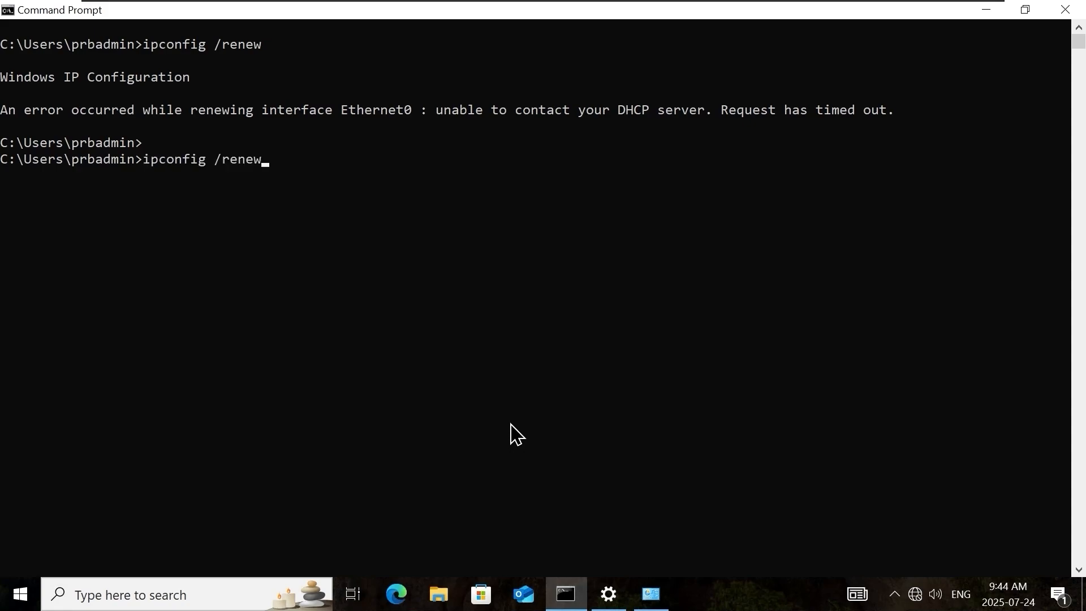
key("BackSpace")
key("BackSpace")
key("BackSpace")
key("BackSpace")
key("BackSpace")
key("BackSpace")
key("BackSpace")
key("Return")
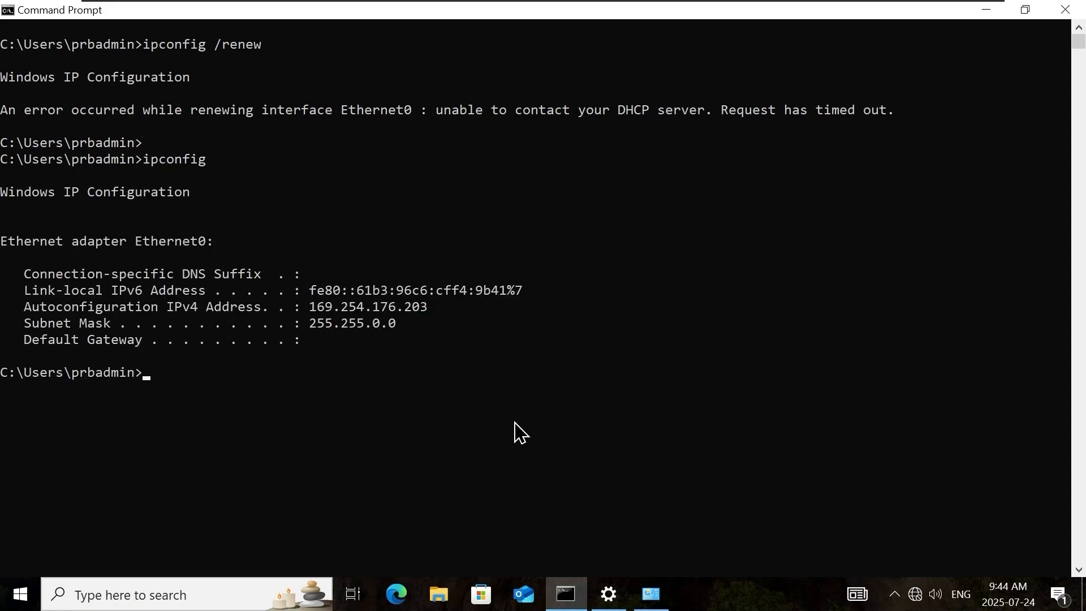
left_click_drag(170, 372, 6, 239)
left_click_drag(250, 393, 213, 337)
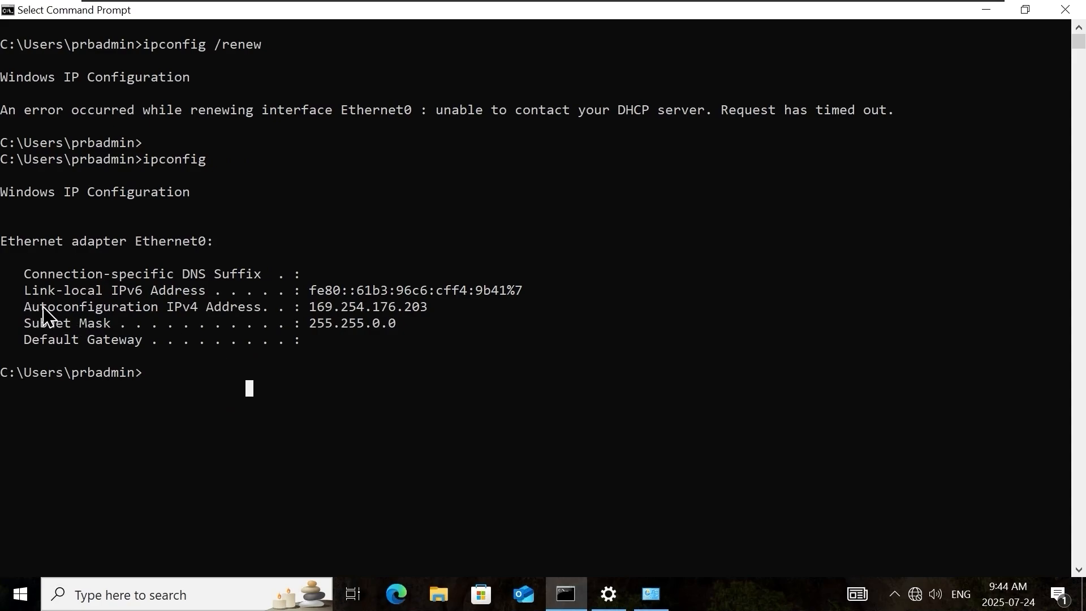
left_click_drag(28, 307, 393, 311)
left_click(427, 398)
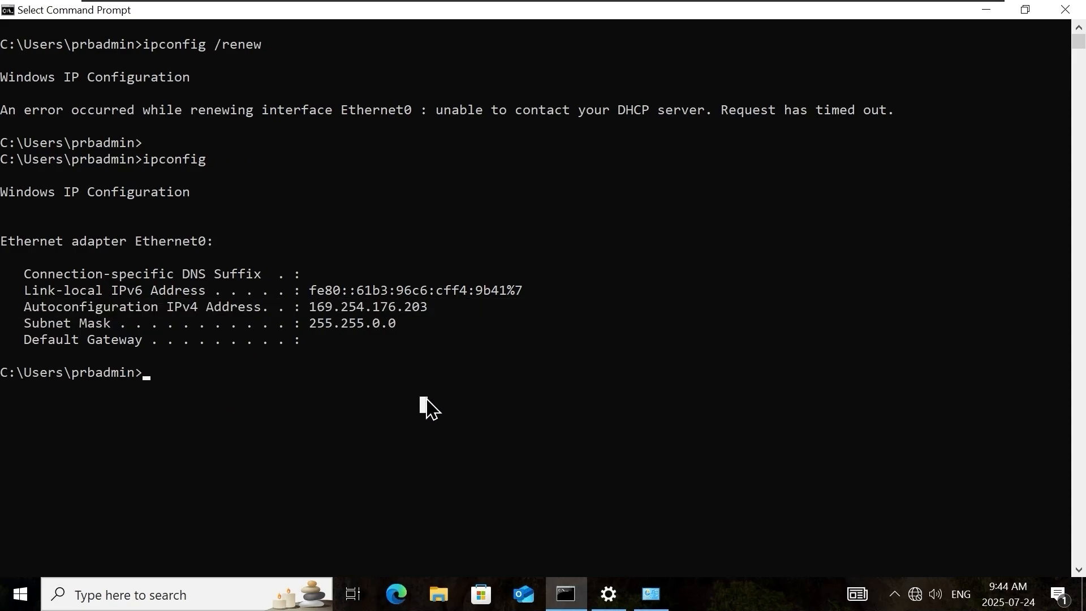
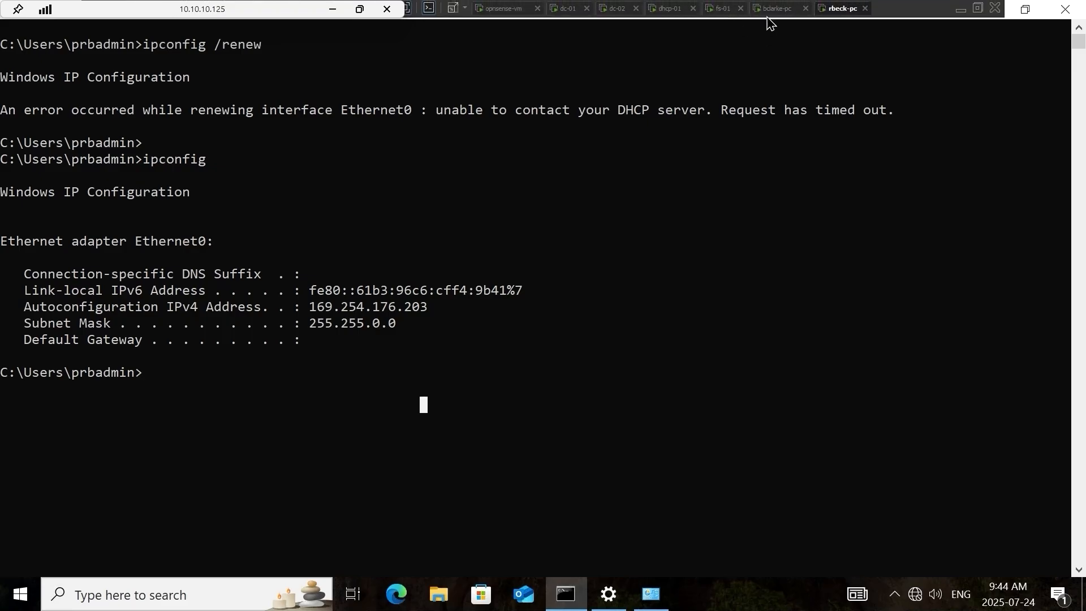
Switch to the bclarke-pc virtual machine and open Microsoft Edge.
left_click(770, 8)
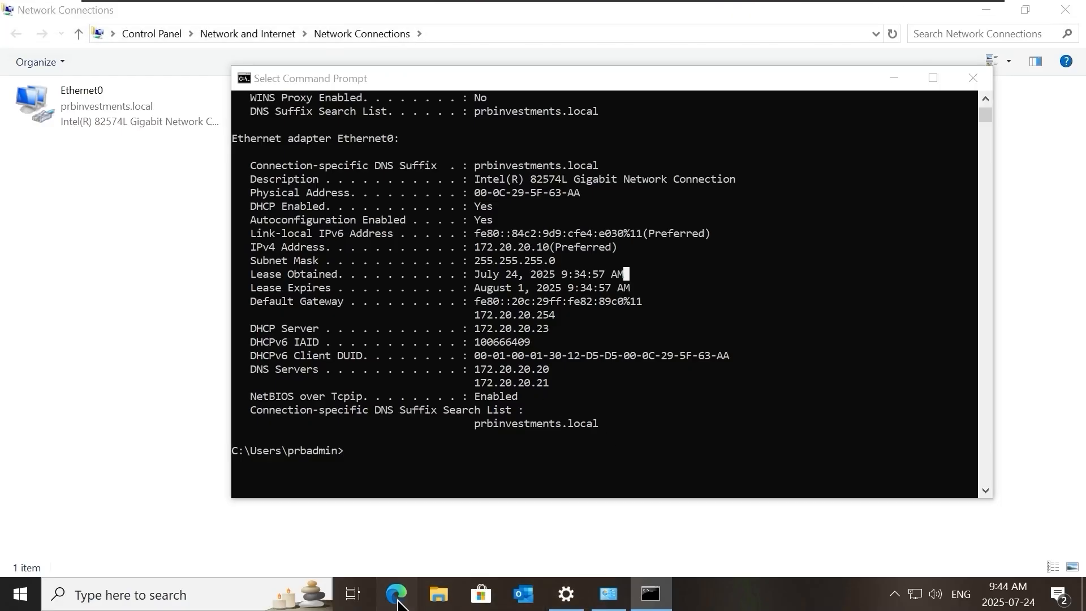
left_click(396, 594)
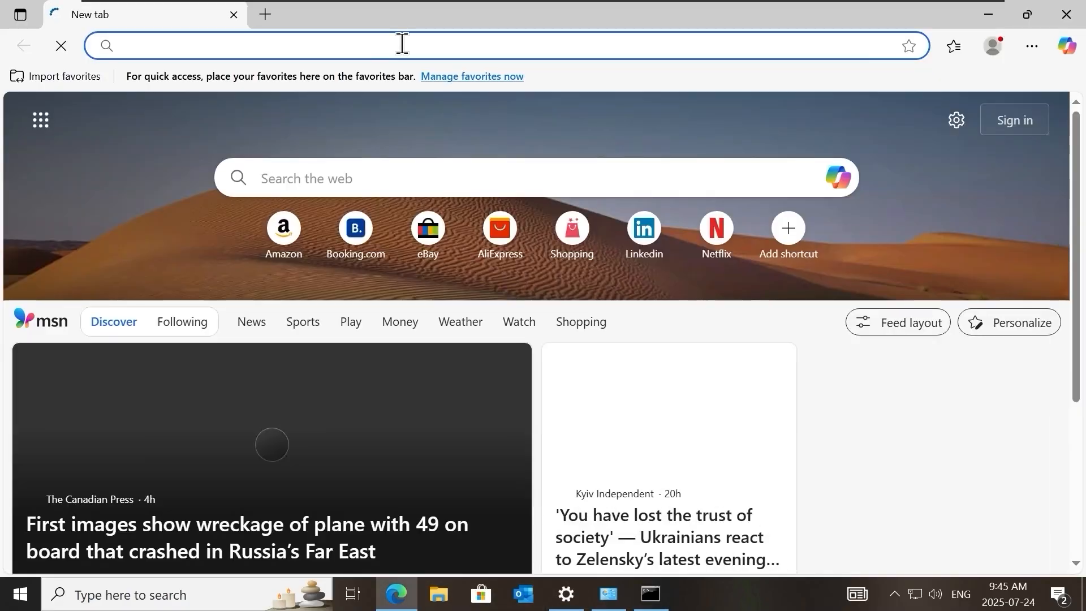
type("https://")
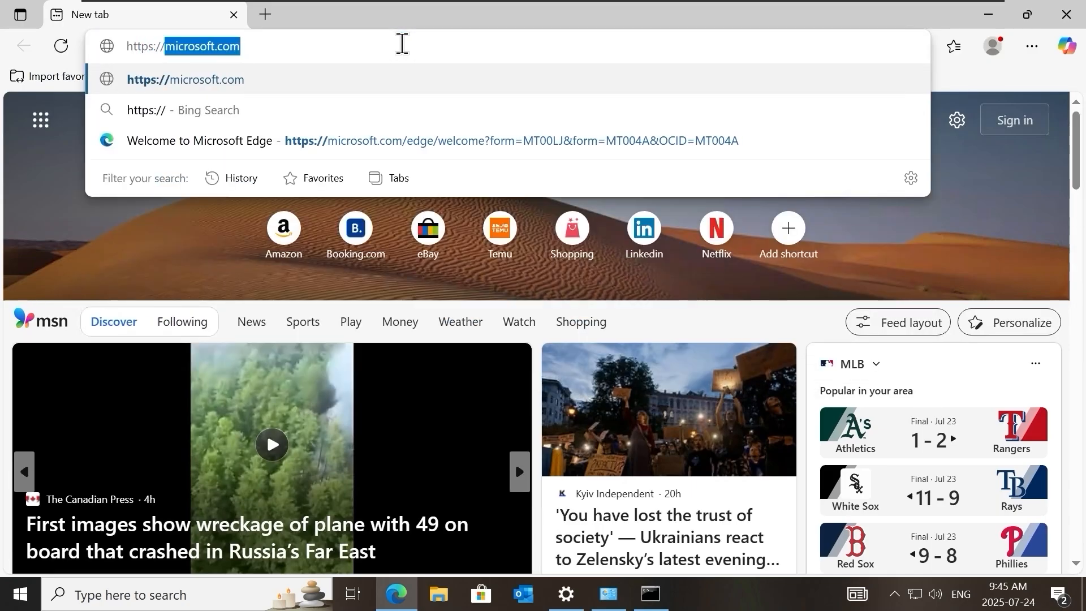
key("Right")
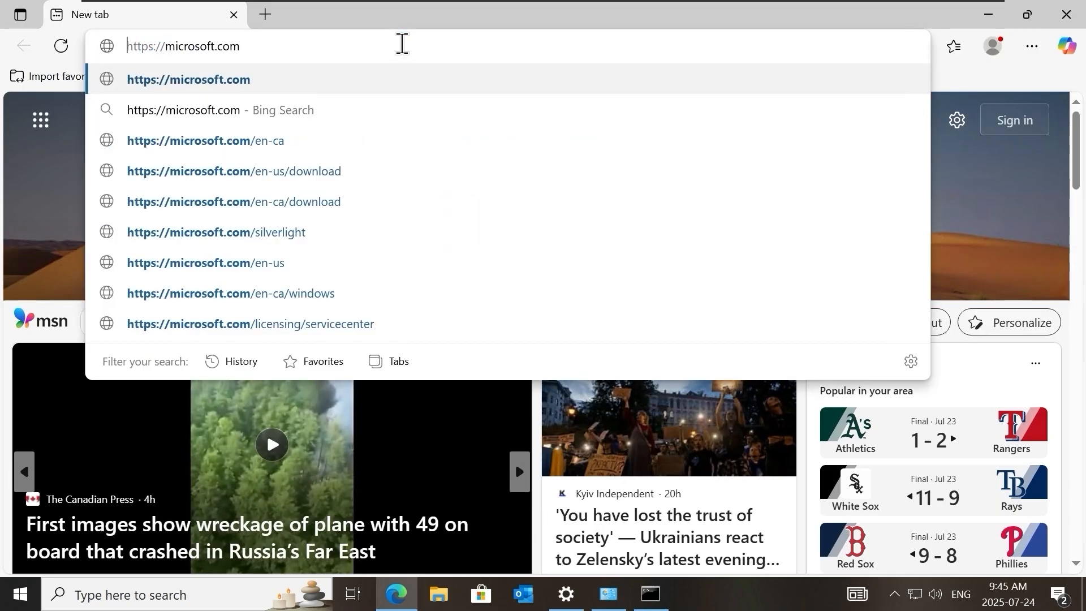
key("Down")
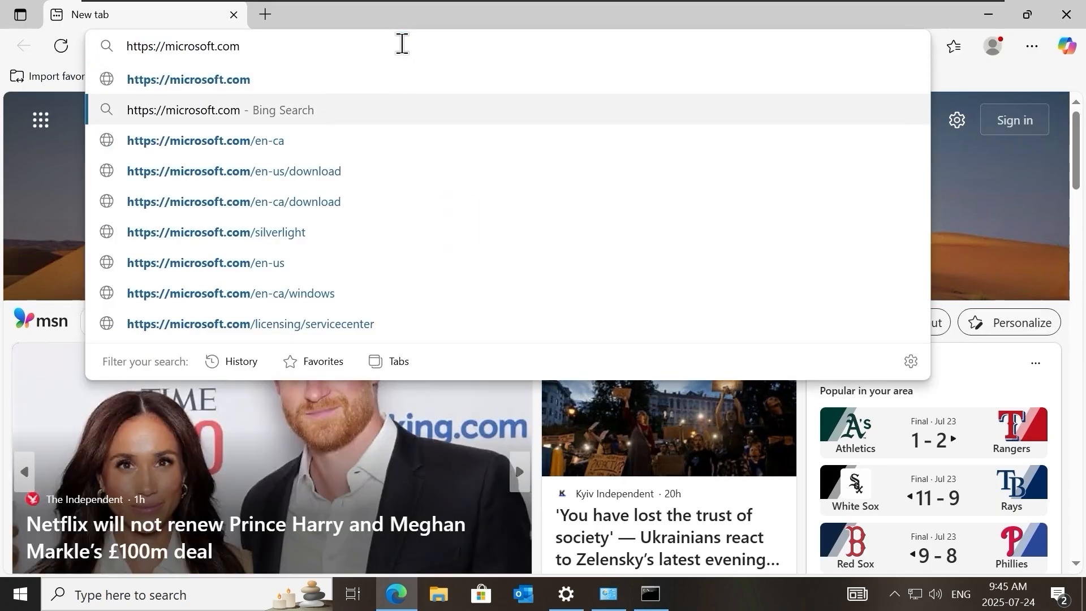
key("ctrl+a")
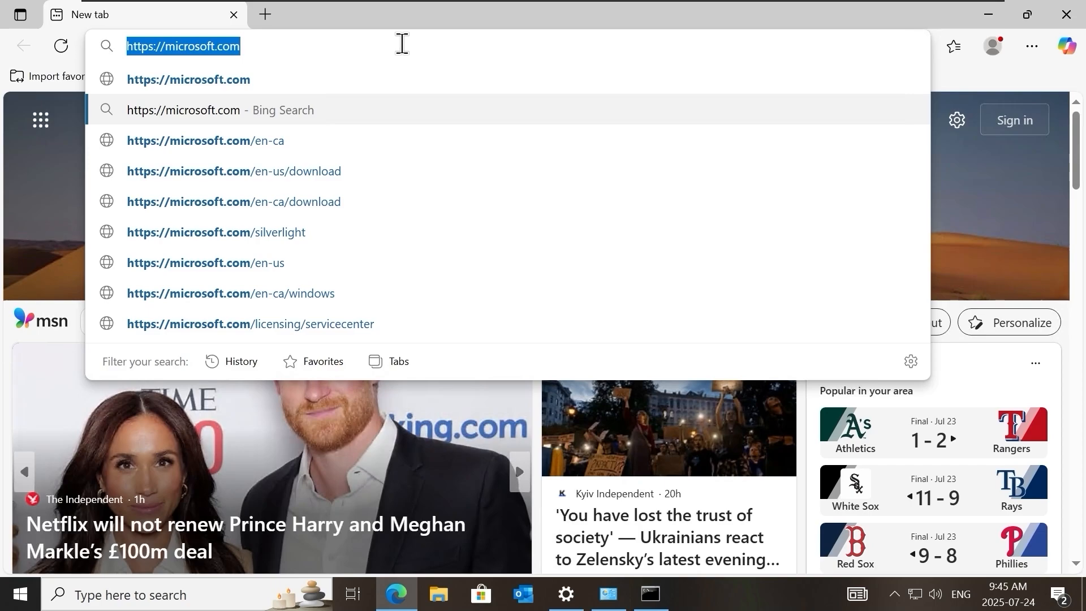
Browse to 172.20.20.254 and continue past the certificate warning to the OPNsense login page.
type("175")
key("BackSpace")
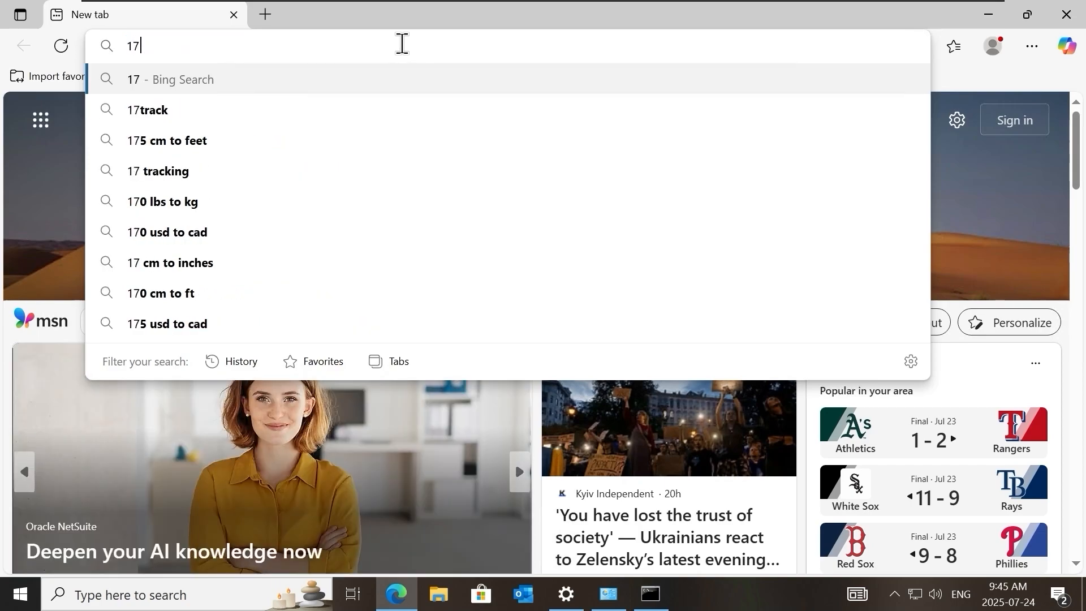
type("2.20.20.254")
key("Return")
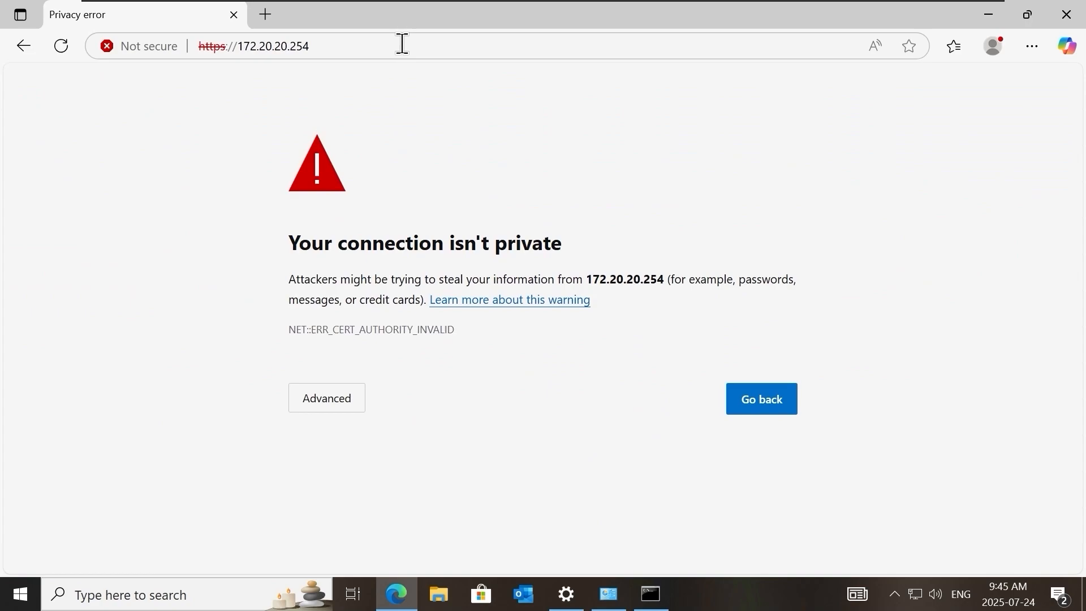
left_click(341, 406)
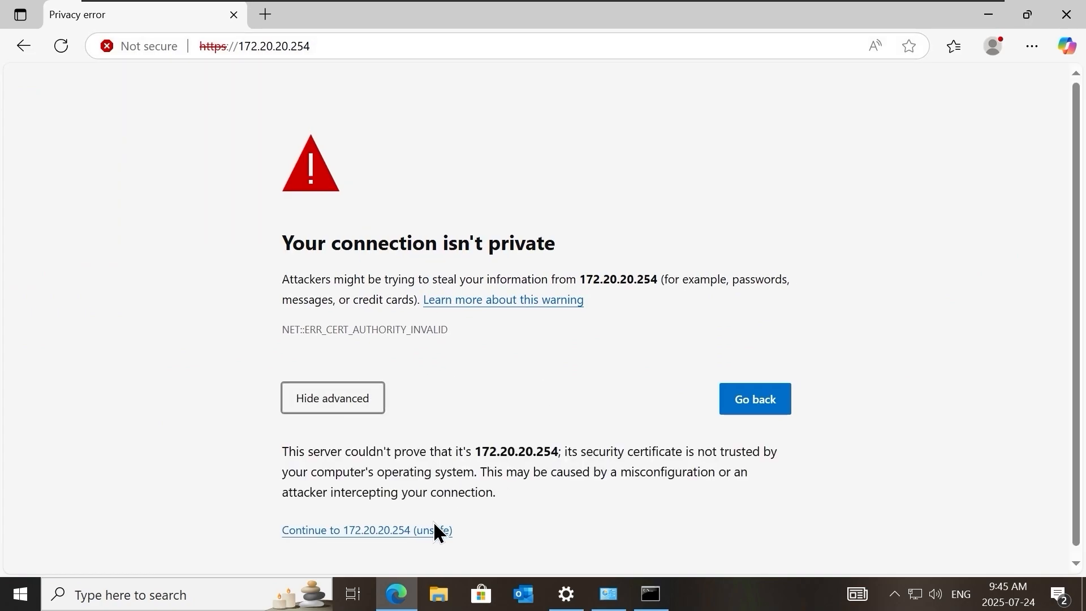
left_click(435, 526)
Log in to OPNsense as root with the account password.
type("root")
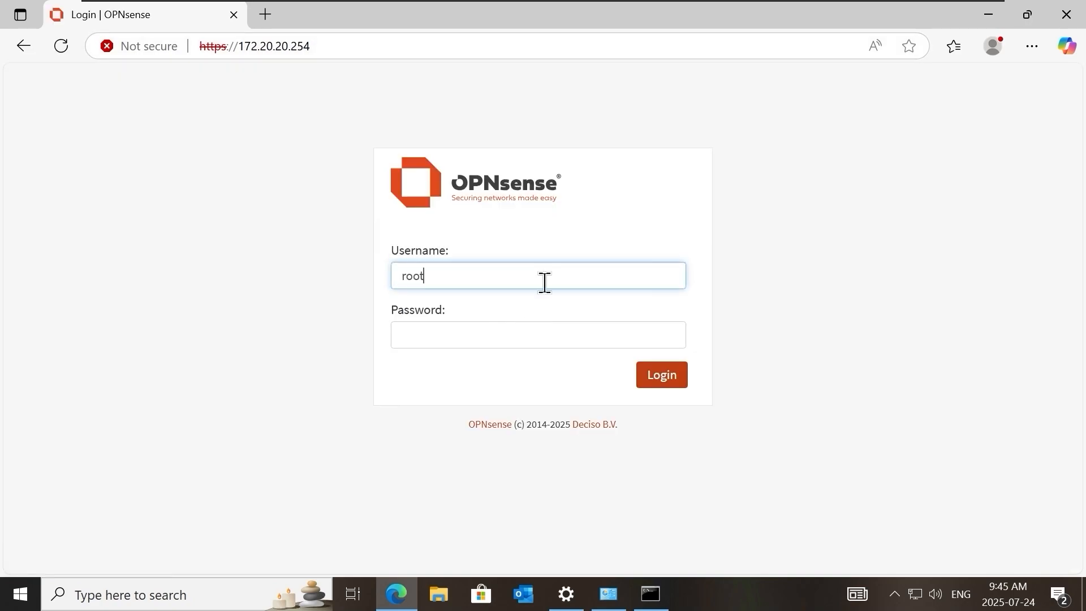
key("Tab")
type("opnsense")
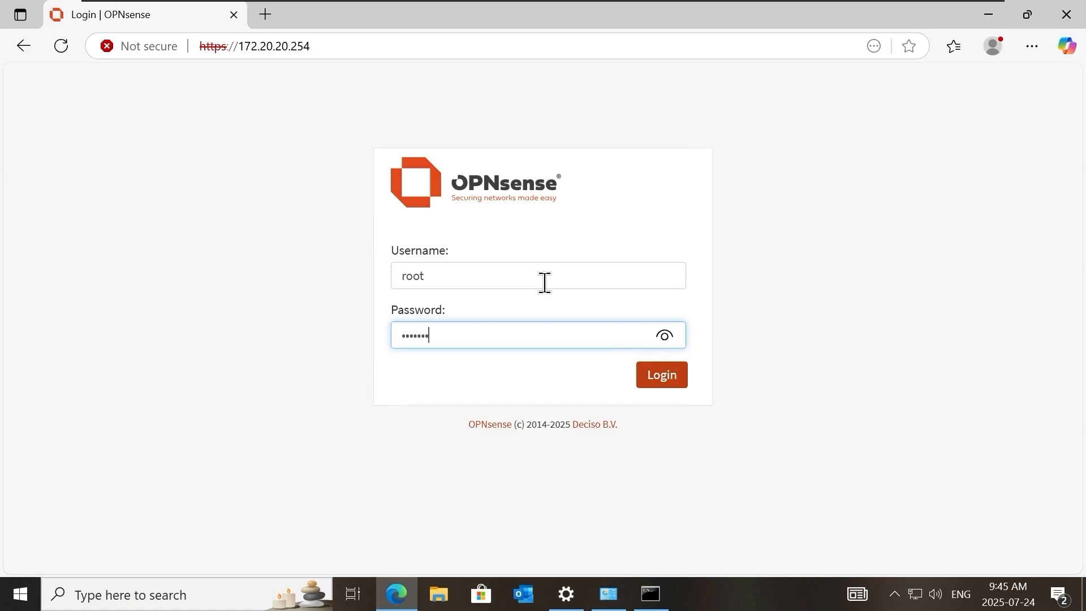
key("Return")
left_click(847, 264)
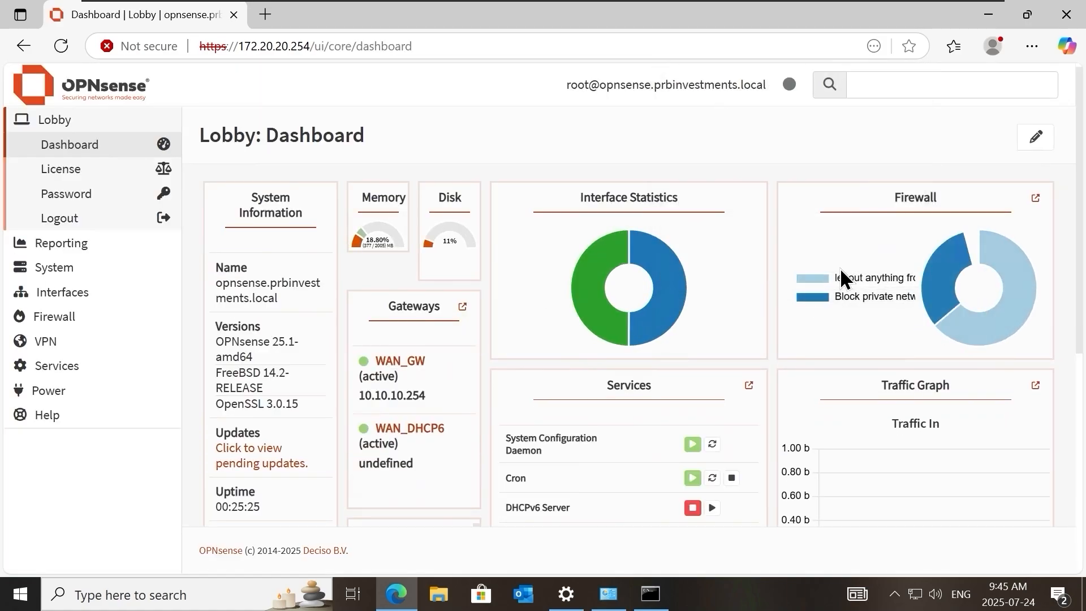
Open the configuration page of the DHCRelay service.
left_click(89, 373)
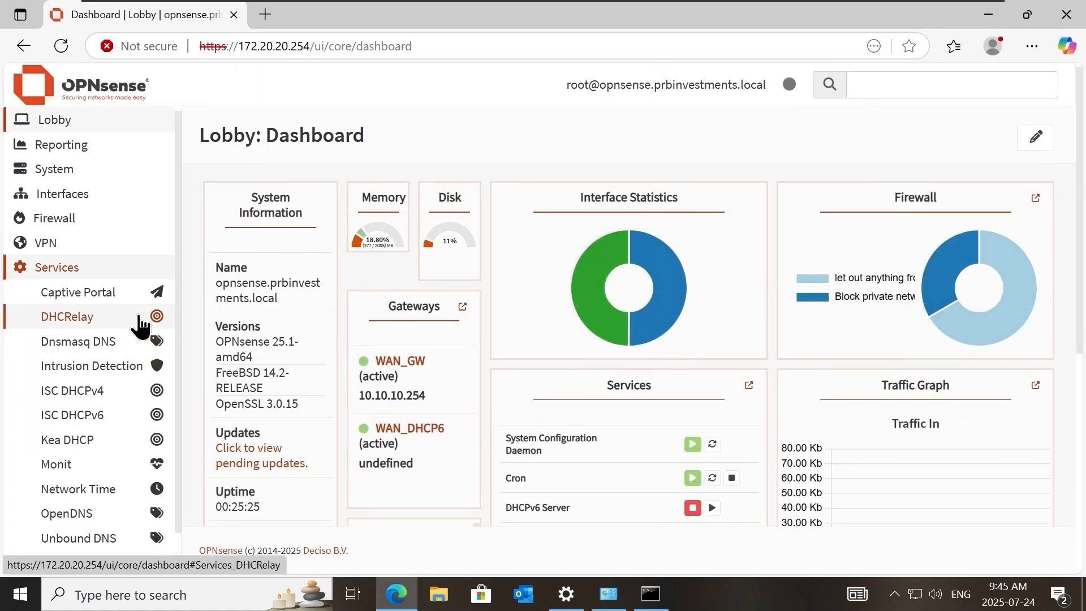
scroll(80, 282, "down", 1)
left_click(101, 283)
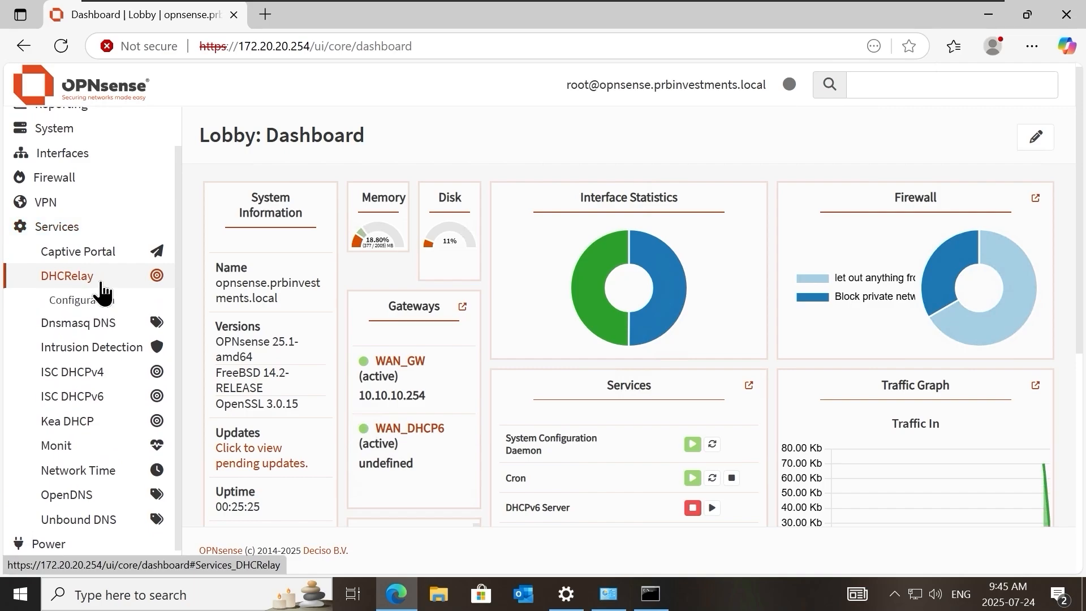
left_click(124, 305)
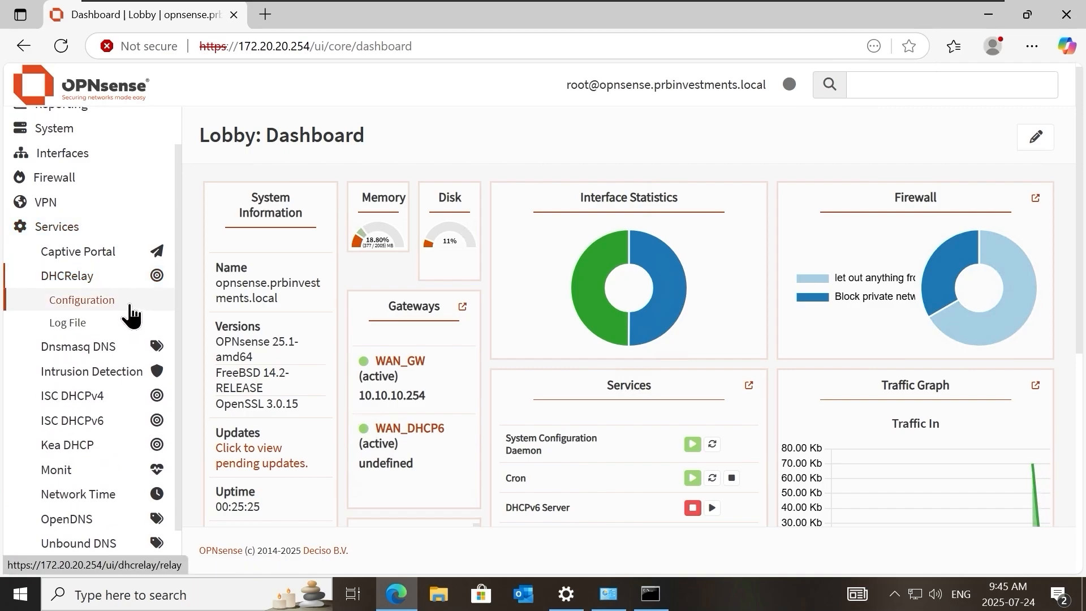
left_click(102, 305)
Add a DHCP relay destination named DHCP-01 with server 172.20.20.23 and save it.
scroll(480, 390, "down", 2)
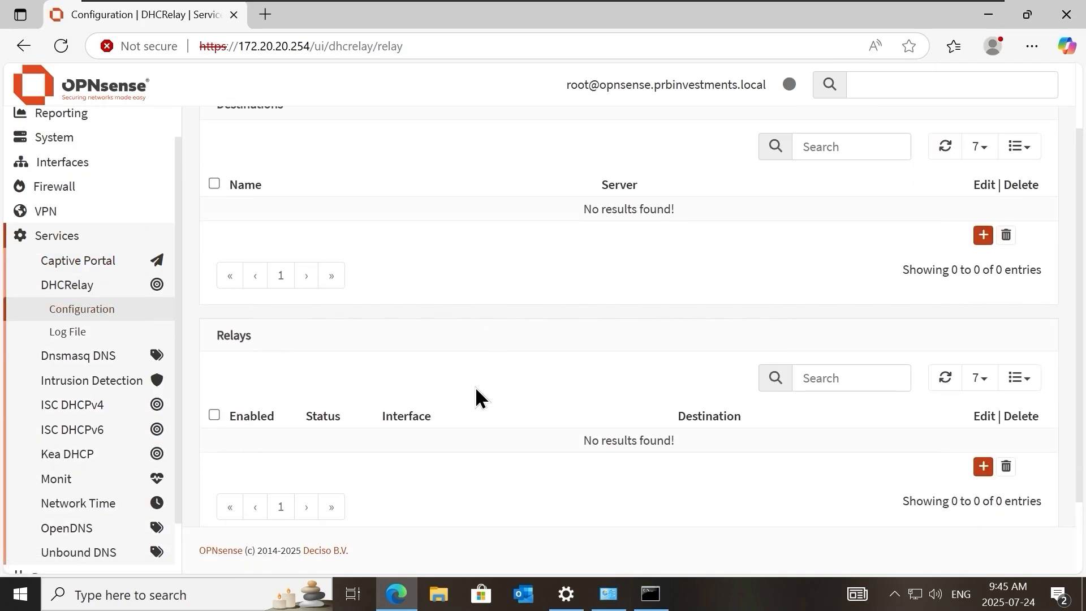
scroll(458, 317, "up", 2)
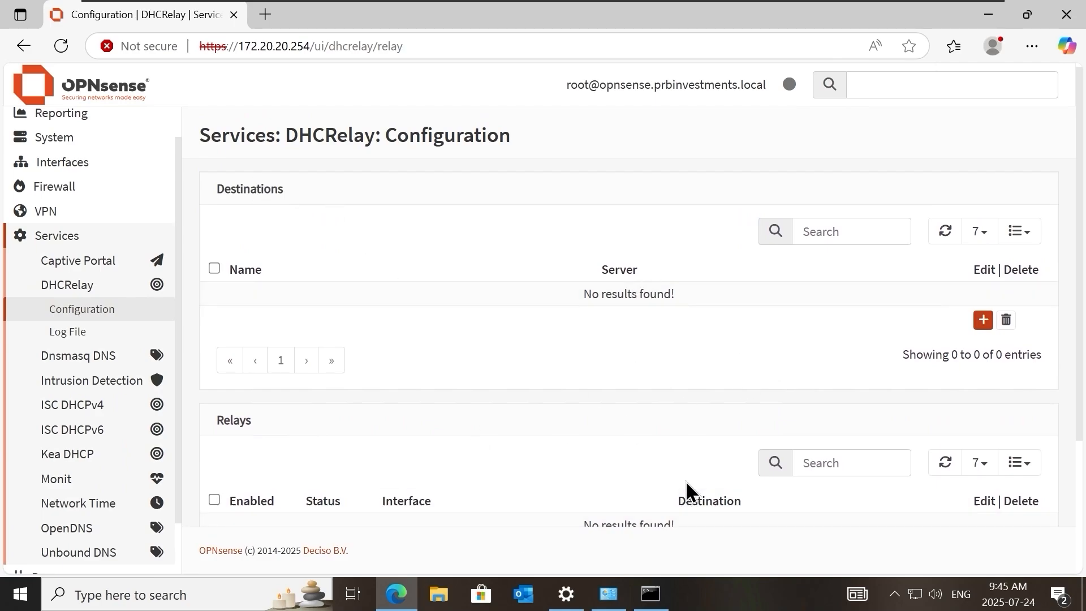
scroll(686, 492, "down", 2)
scroll(977, 345, "up", 2)
left_click(983, 320)
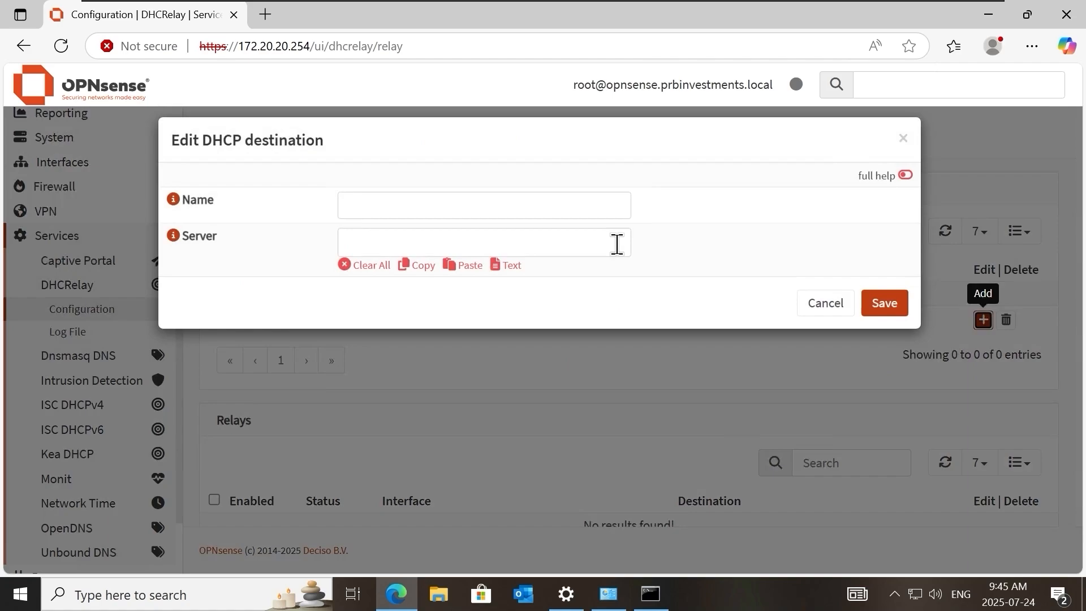
left_click(525, 217)
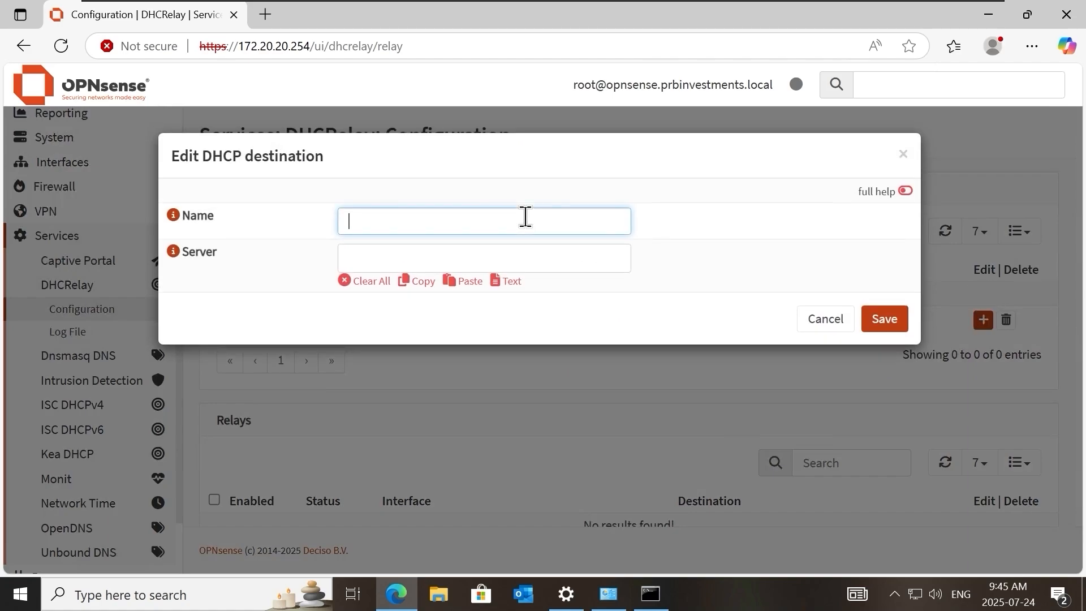
type("DHCP-01")
key("Tab")
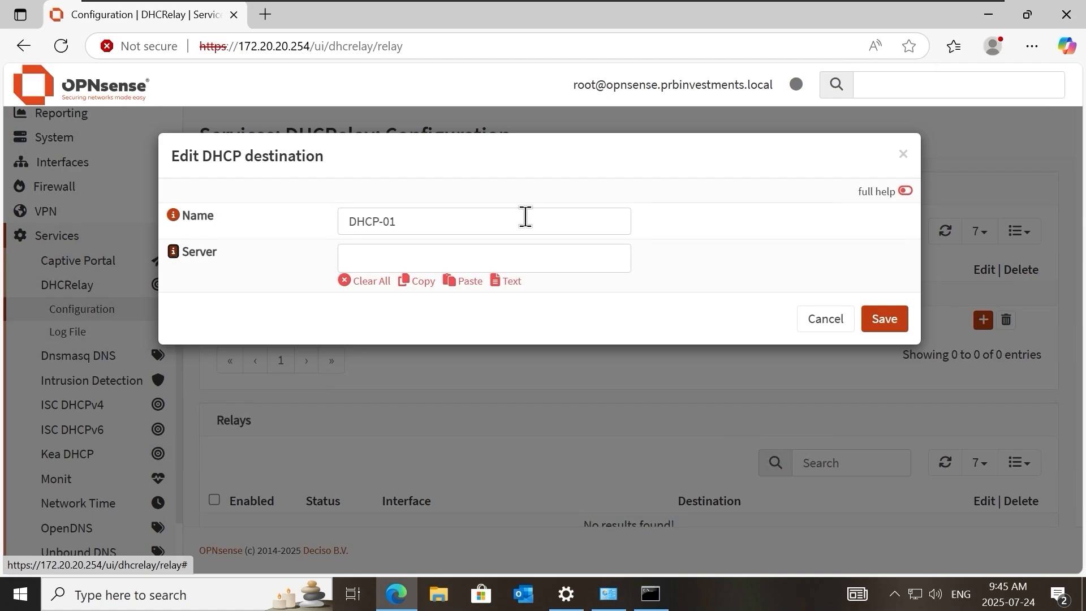
left_click(553, 250)
type("172.20.20.23")
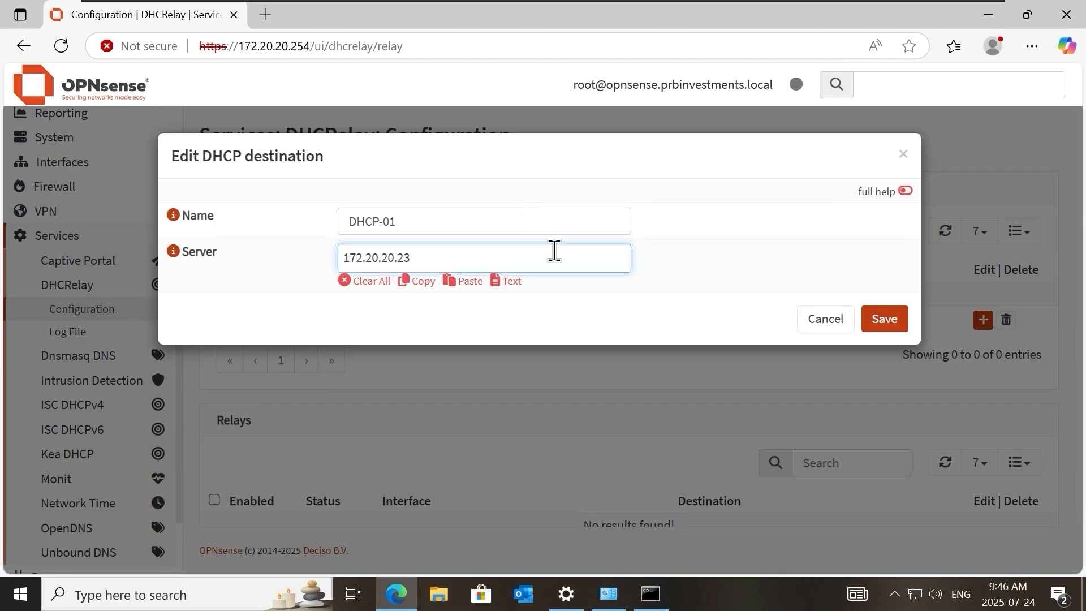
left_click(891, 321)
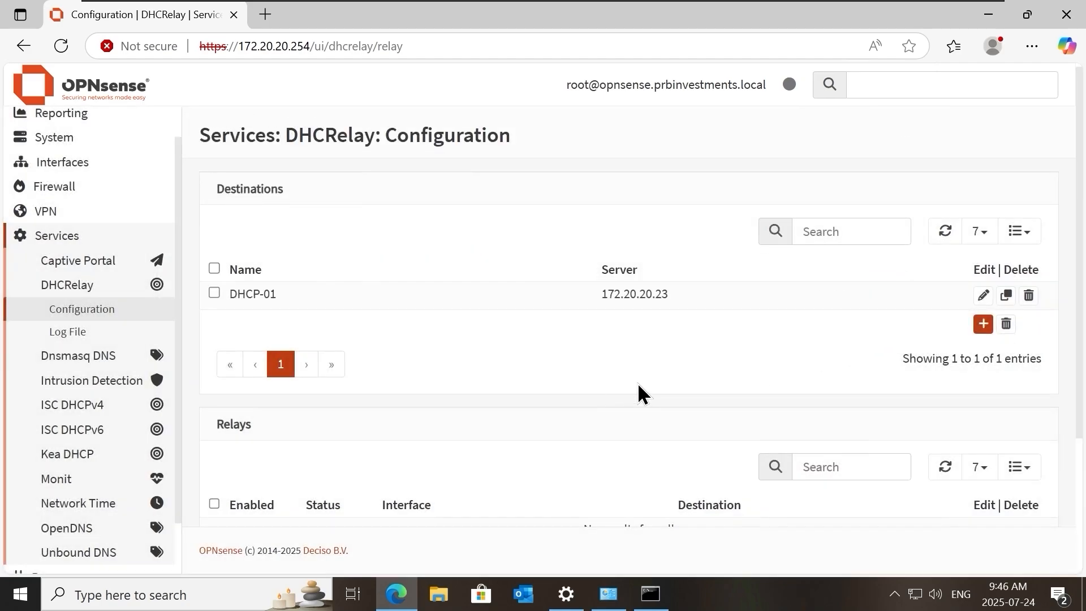
Add an enabled DHCP relay on interface OPT1 to destination DHCP-01 with Agent Information turned on.
scroll(636, 393, "down", 3)
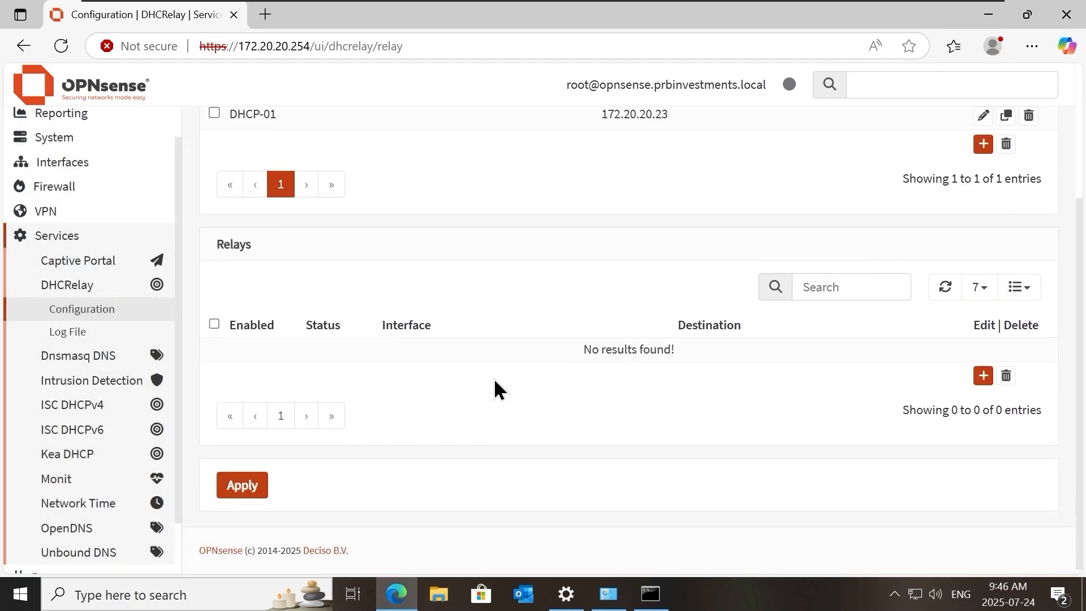
left_click(983, 376)
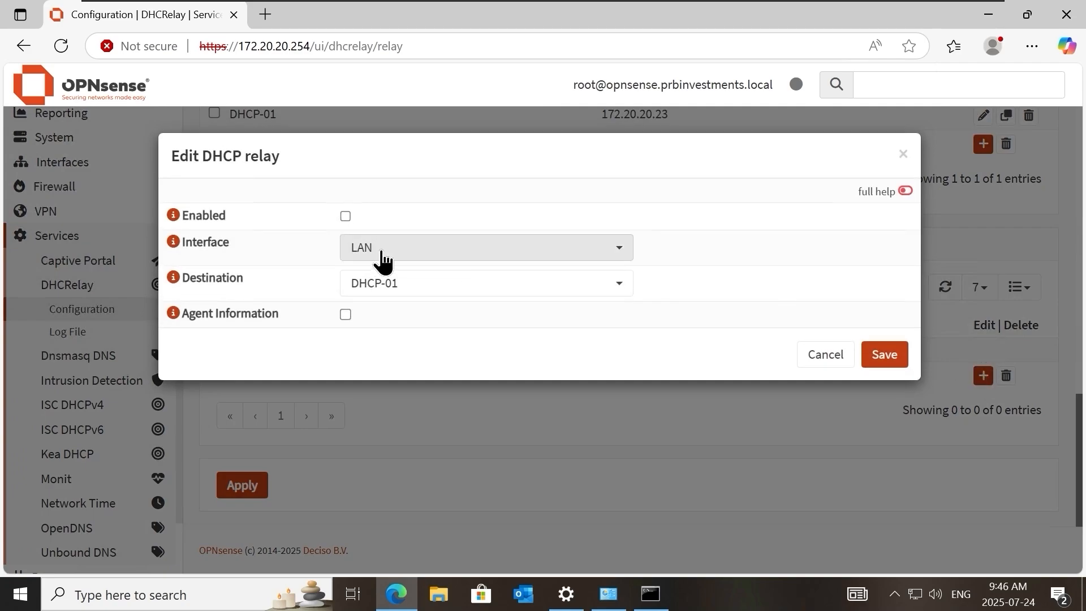
left_click(382, 254)
left_click(415, 333)
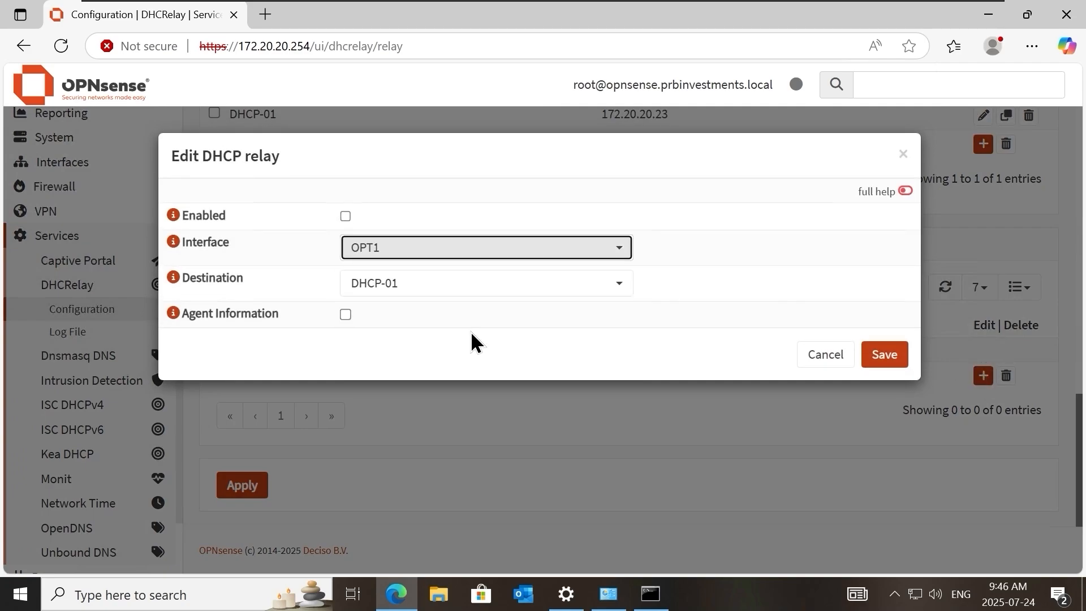
left_click(345, 217)
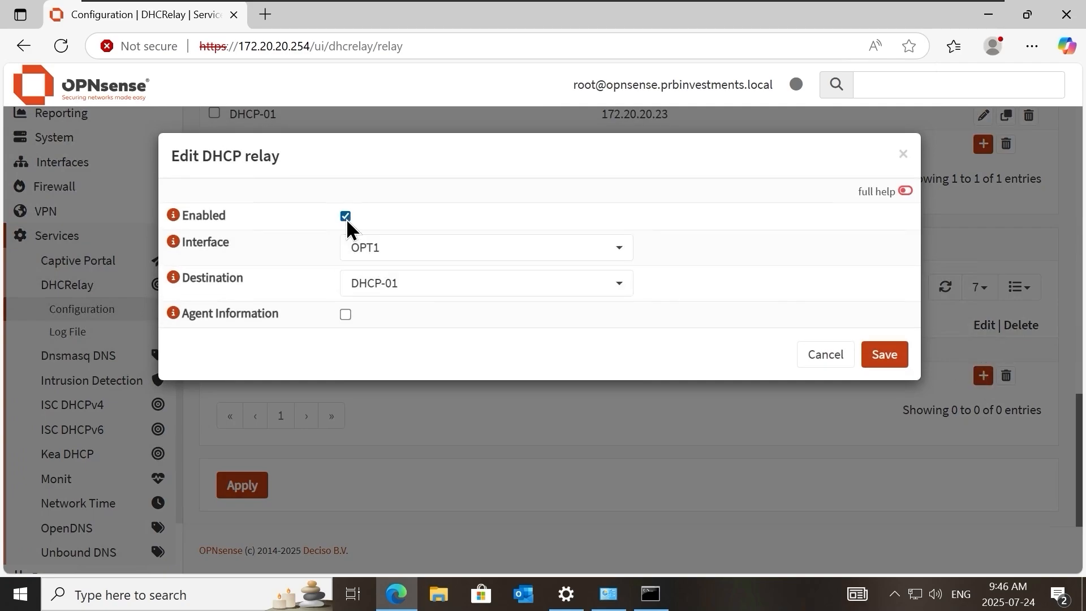
left_click(173, 313)
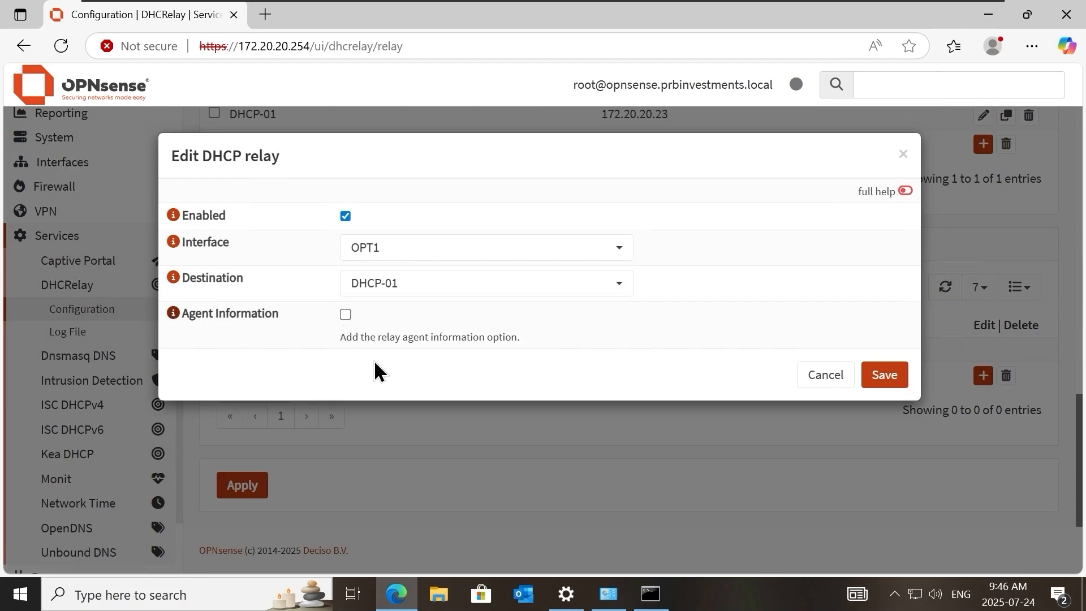
left_click(345, 314)
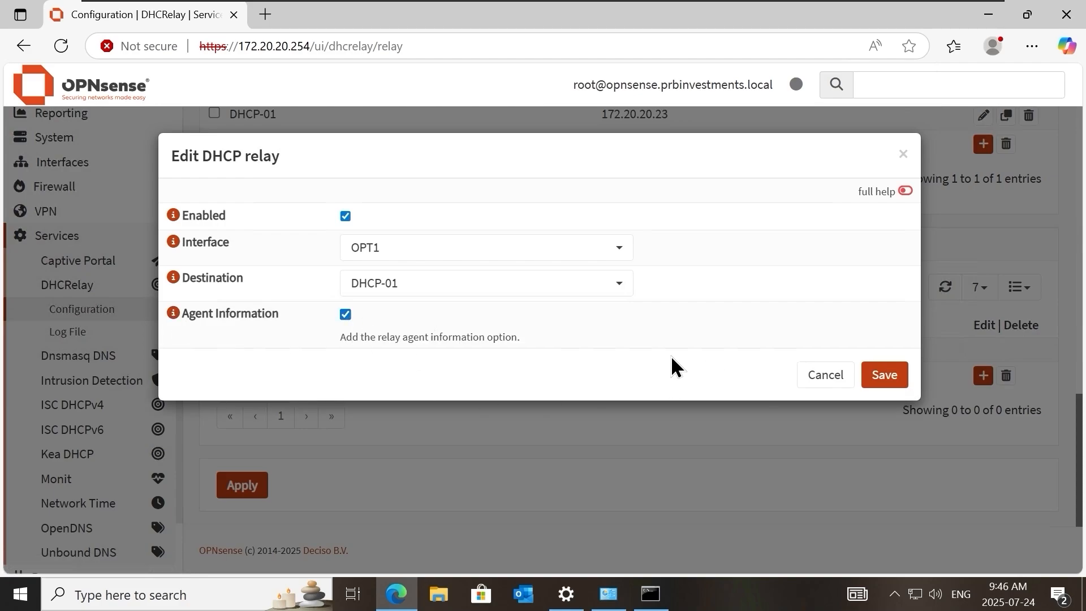
left_click(896, 382)
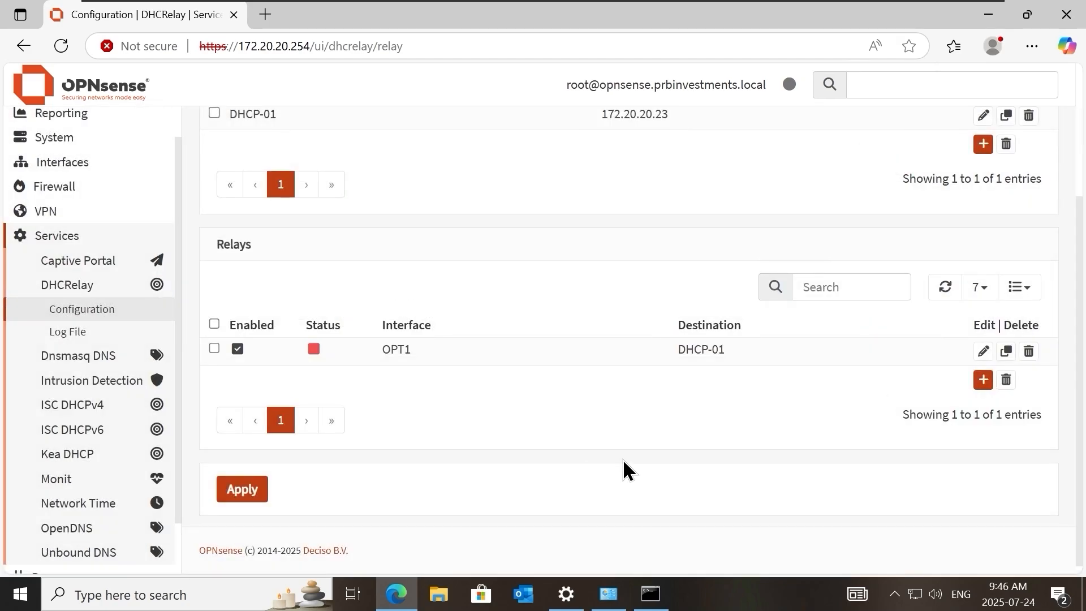
Add an enabled DHCP relay on interface LAN to DHCP-01 with Agent Information turned on, and apply the relay configuration.
left_click(983, 375)
left_click(345, 216)
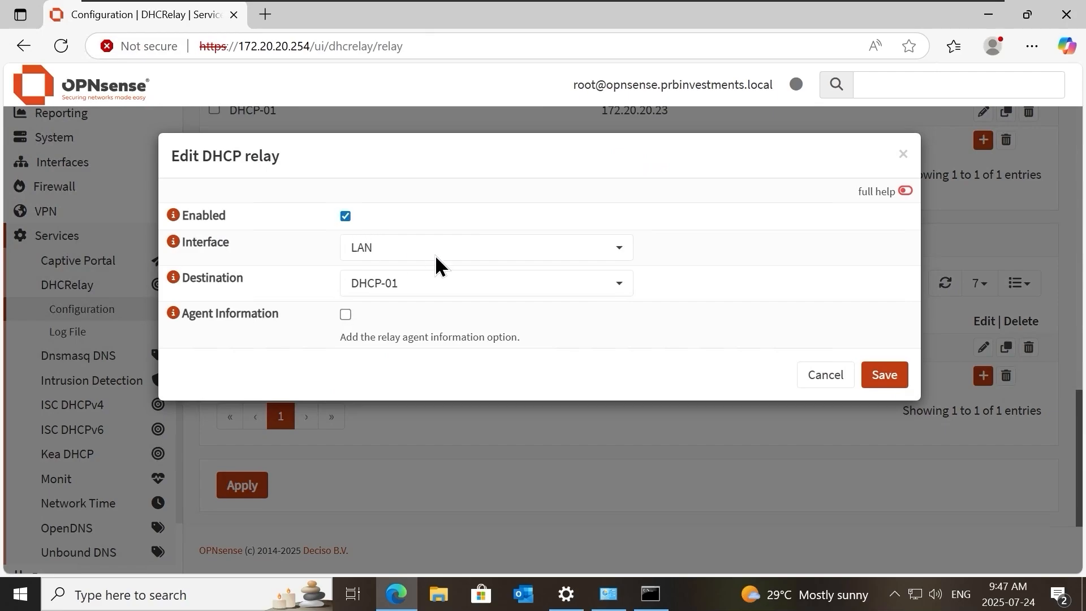
left_click(345, 315)
left_click(889, 378)
left_click(242, 518)
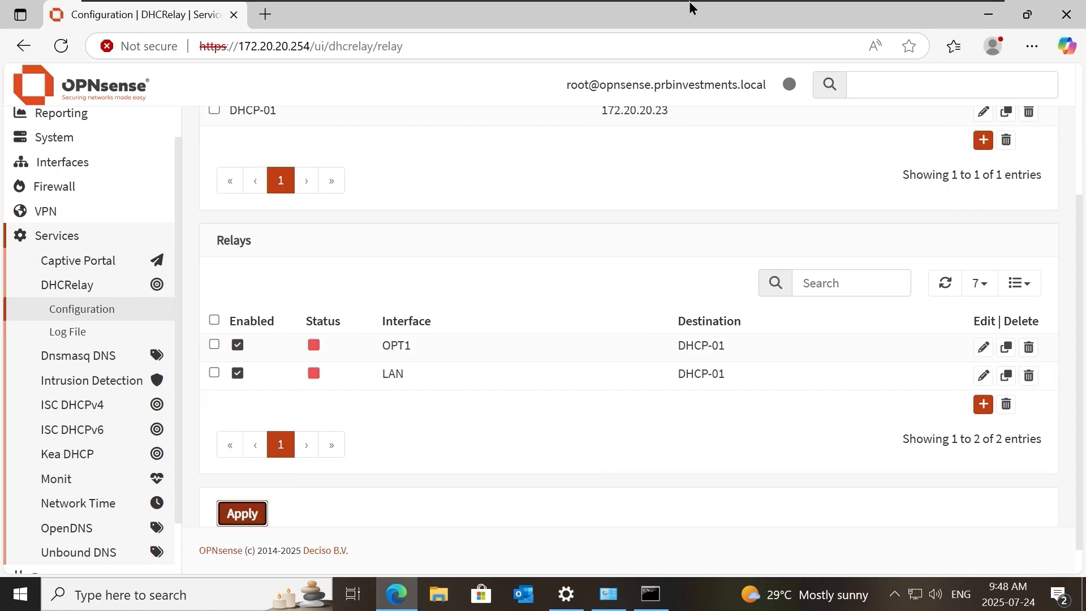
Switch to the dhcp-01 virtual machine and restart the DHCP Server service on dhcp-01.prbinvestments.local.
left_click(673, 8)
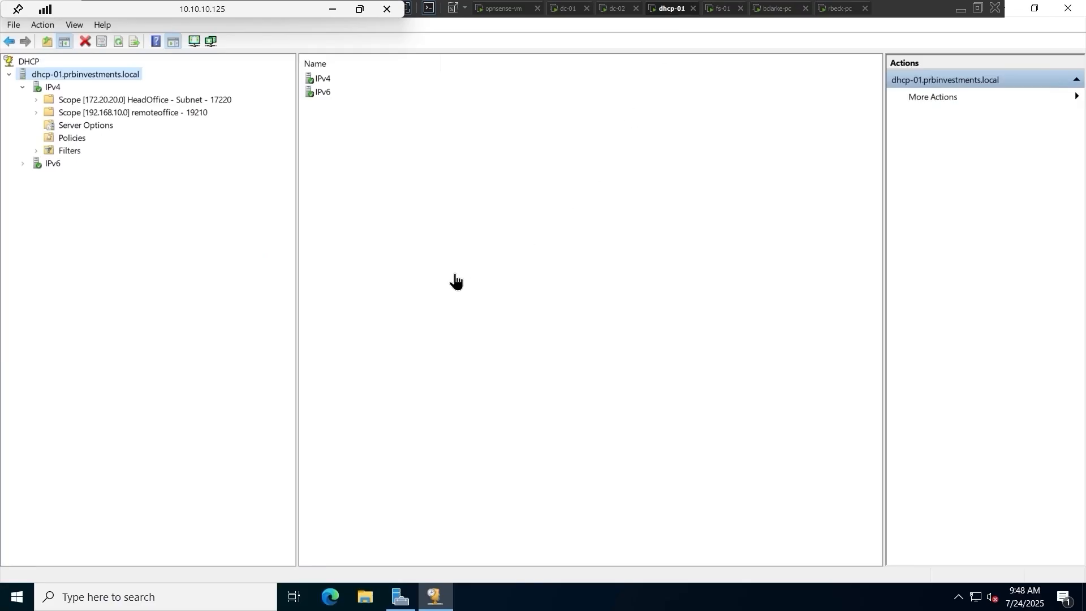
right_click(122, 74)
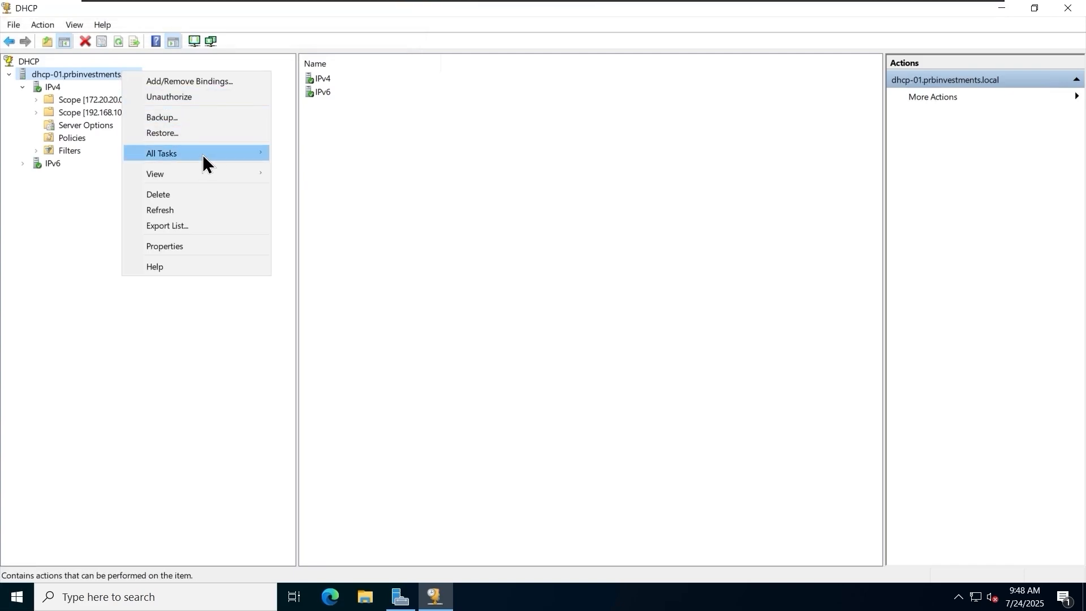
mouse_move(202, 154)
left_click(330, 218)
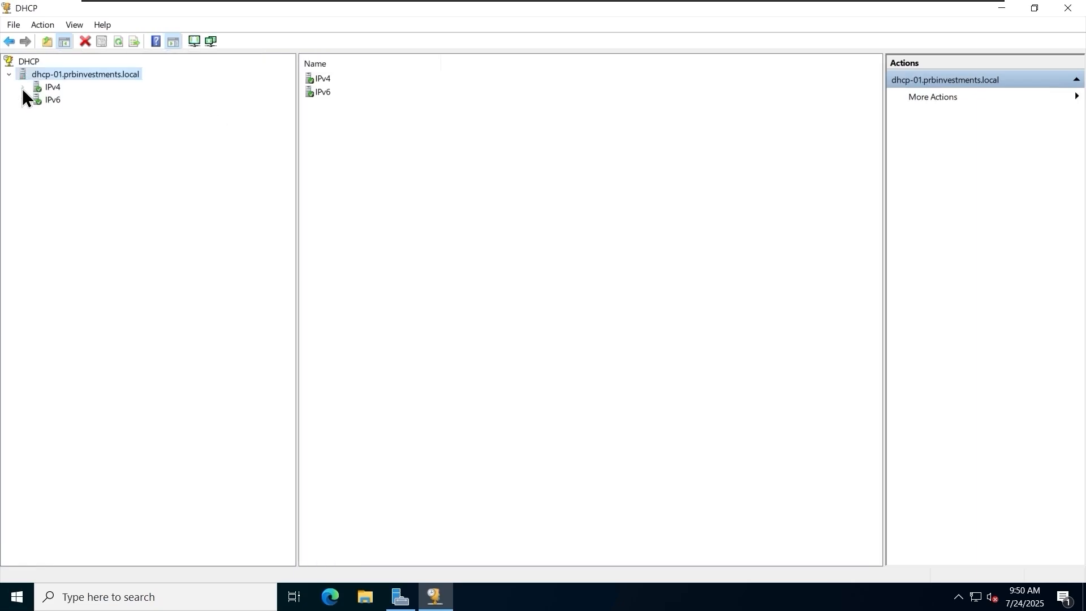
Expand the IPv4 scopes on dhcp-01 and check the address statistics of the 172.20.20.0 HeadOffice scope.
left_click(22, 88)
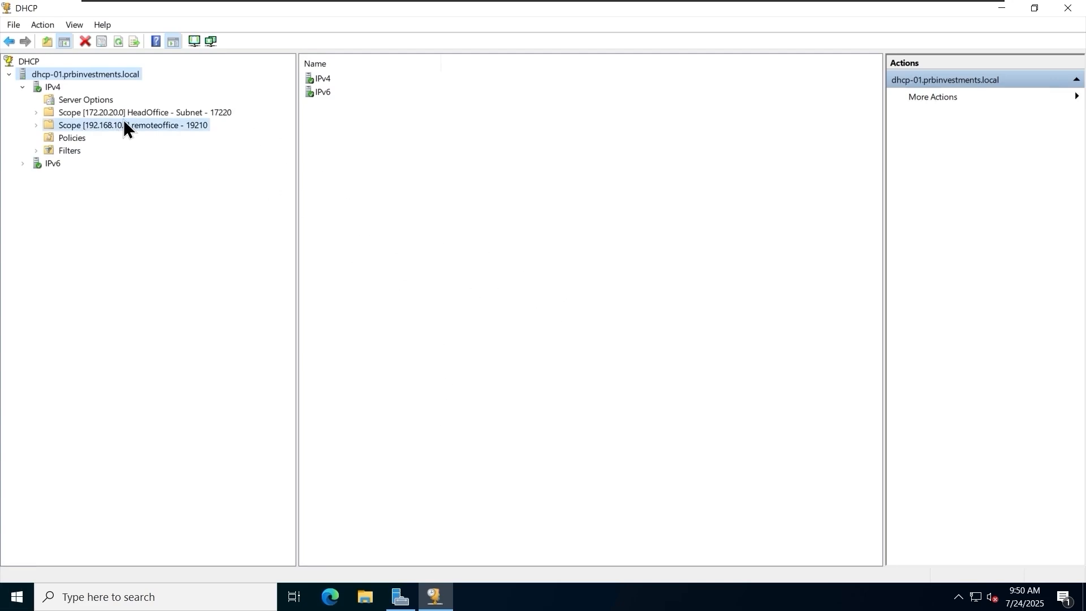
double_click(46, 127)
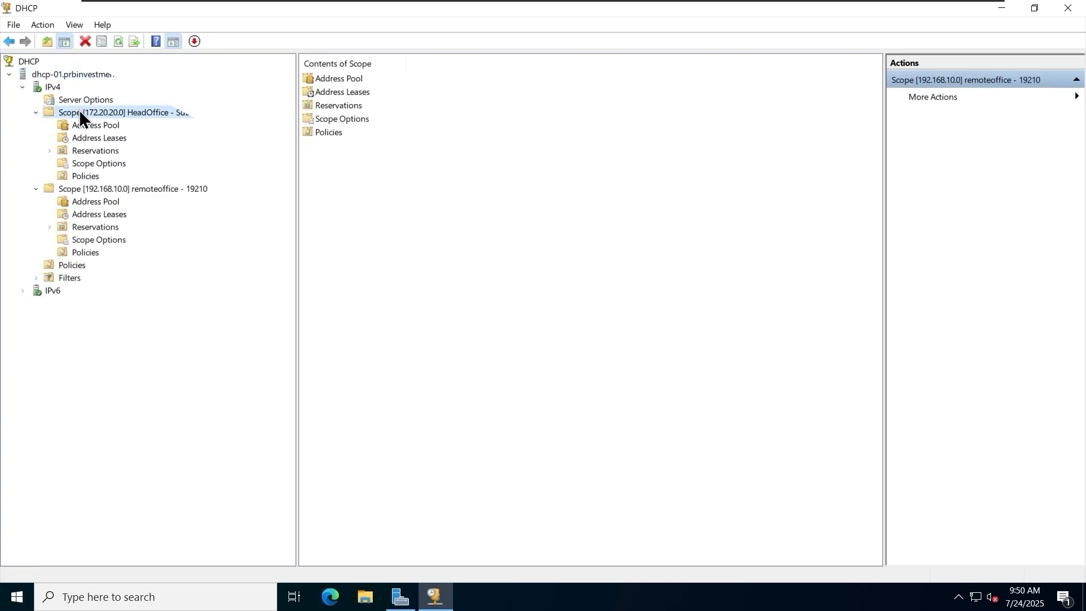
right_click(203, 112)
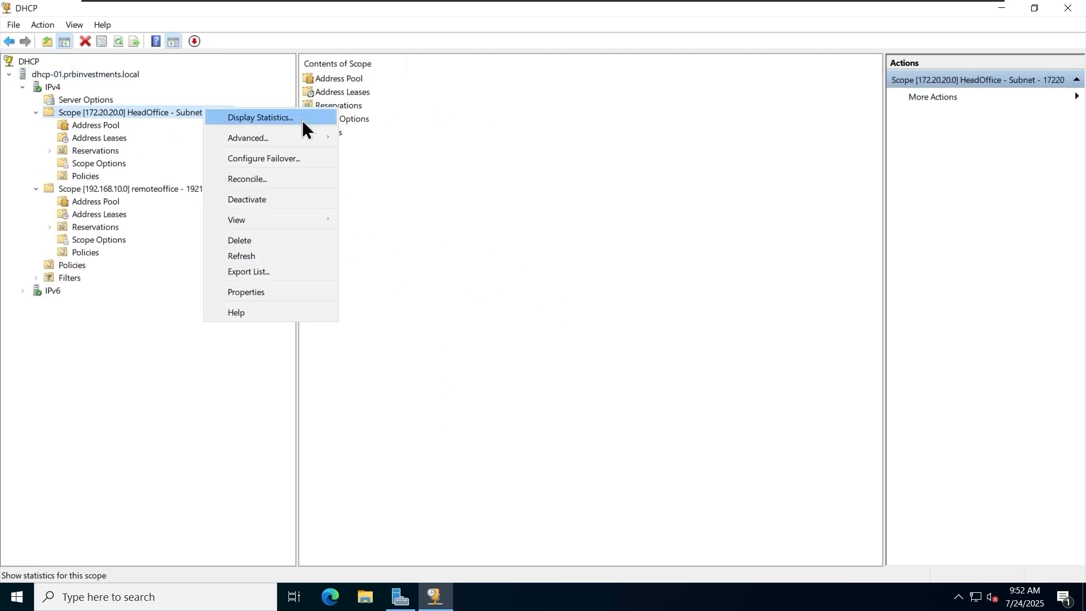
left_click(302, 120)
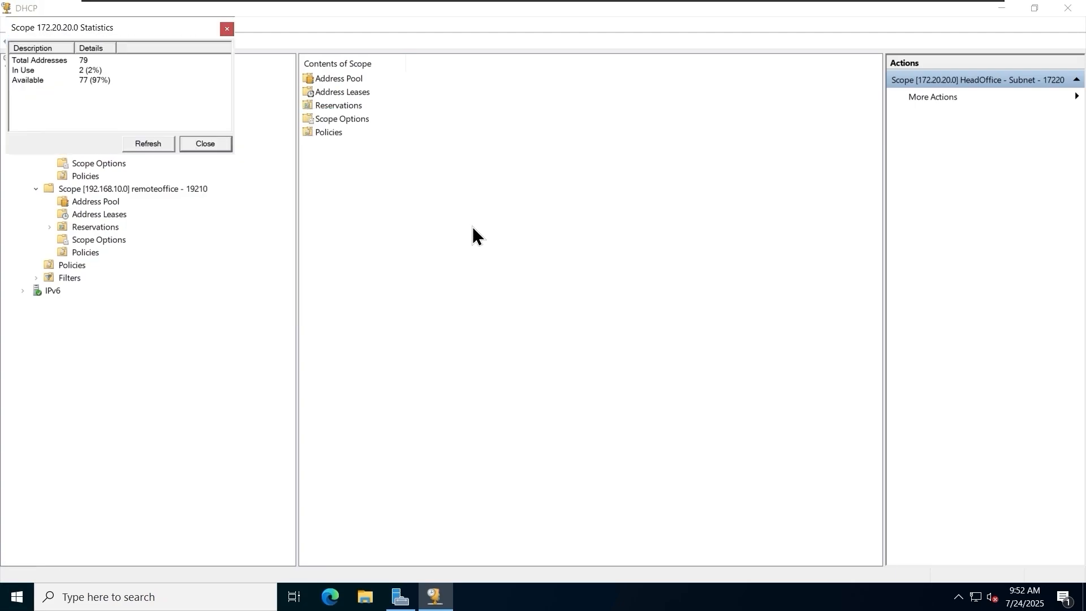
left_click(219, 145)
Delete the rbeck-pc lease for 172.20.20.11 from the HeadOffice scope's address leases.
left_click(120, 139)
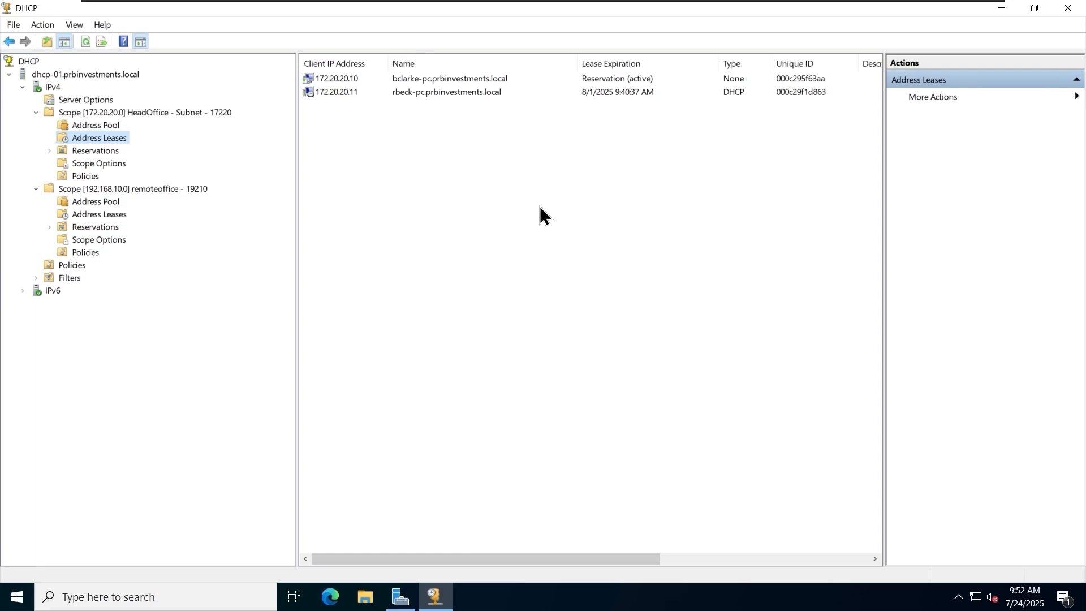
left_click(466, 92)
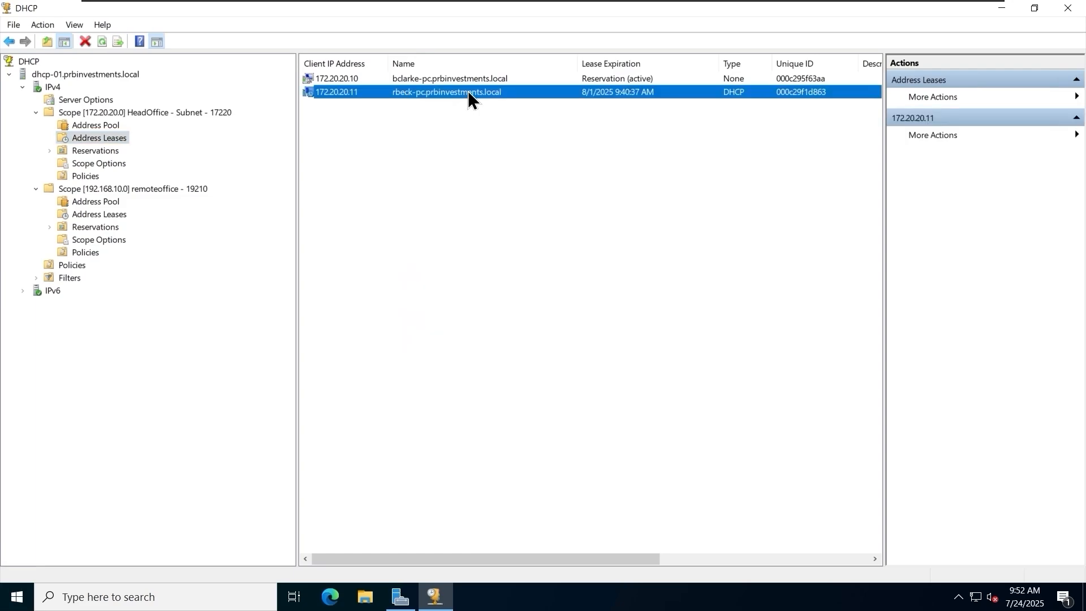
right_click(404, 91)
left_click(467, 137)
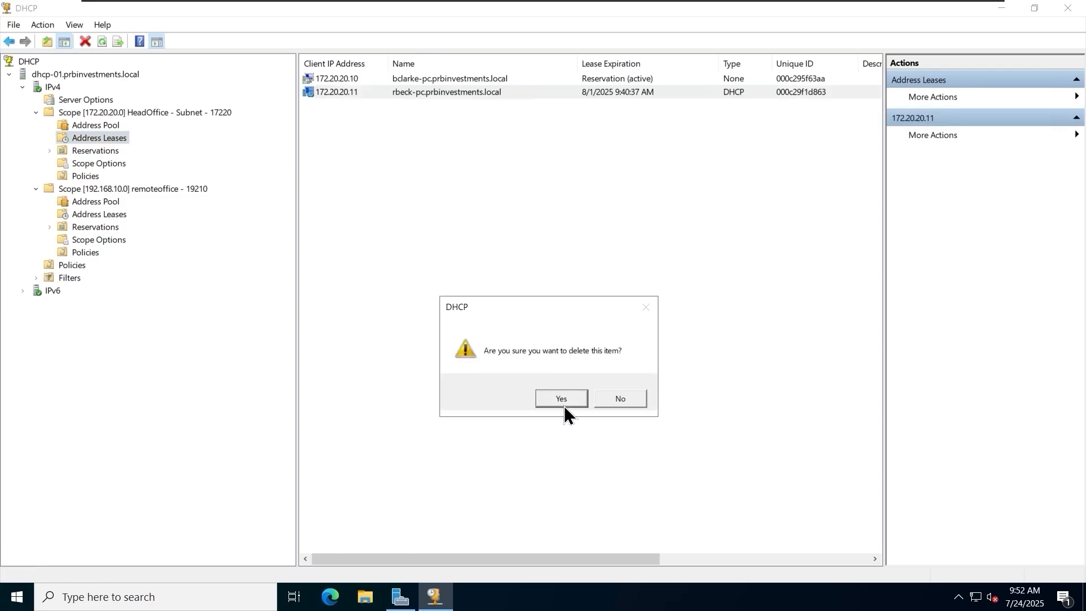
left_click(559, 395)
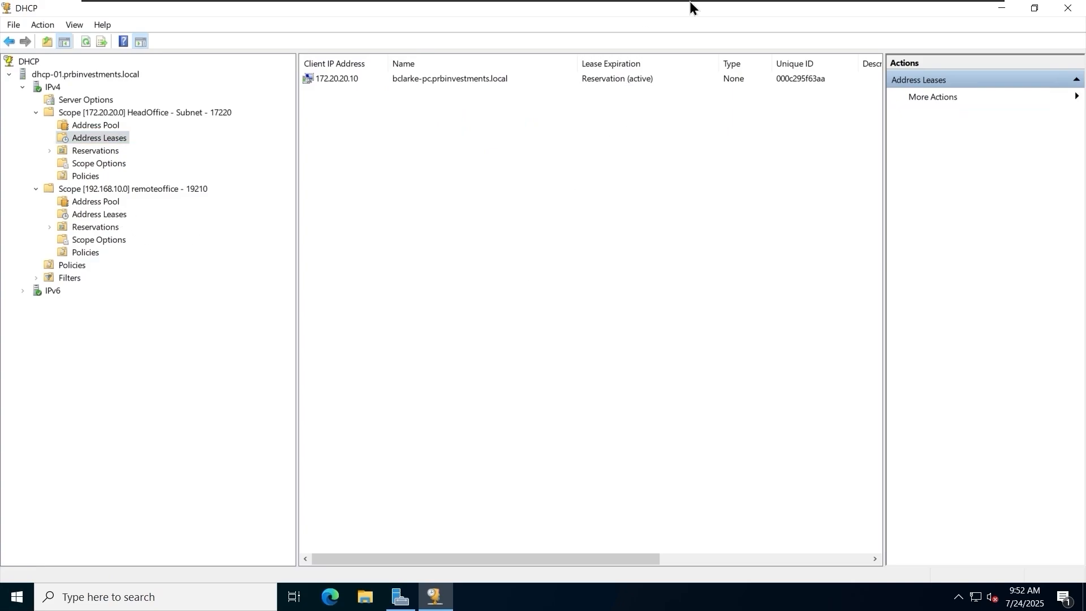
Switch to the rbeck-pc virtual machine and run ipconfig /all in Command Prompt.
mouse_move(691, 7)
left_click(840, 10)
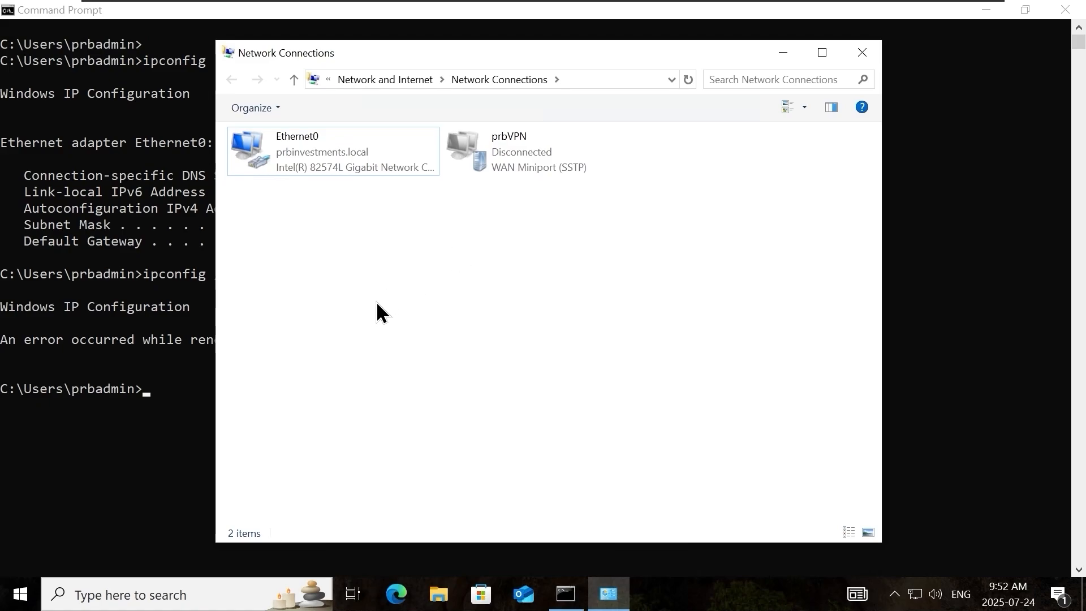
left_click(135, 425)
type("ipcon")
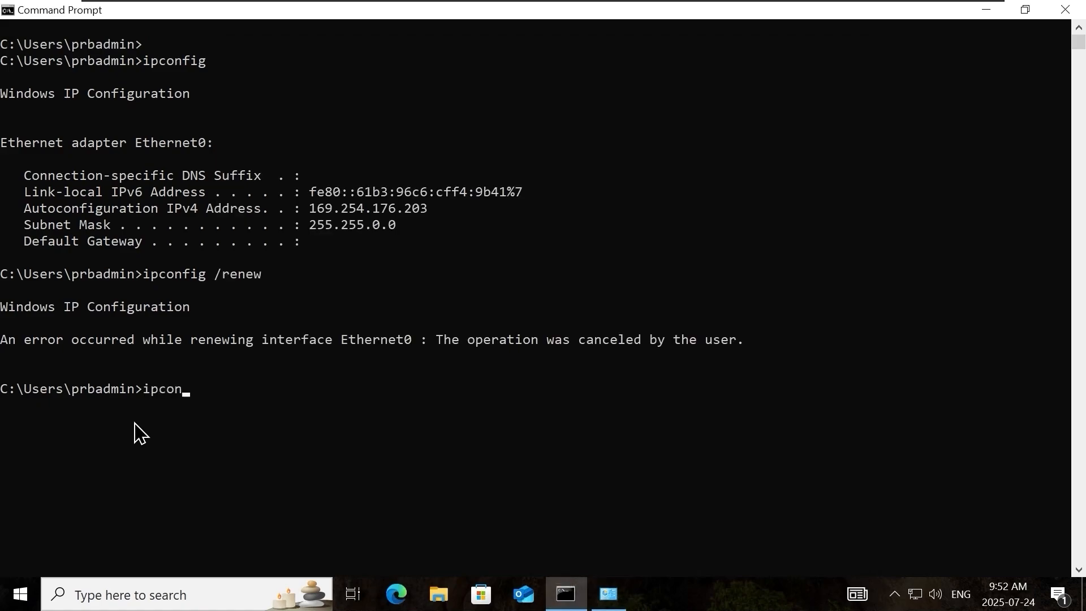
type("fig /all")
key("Return")
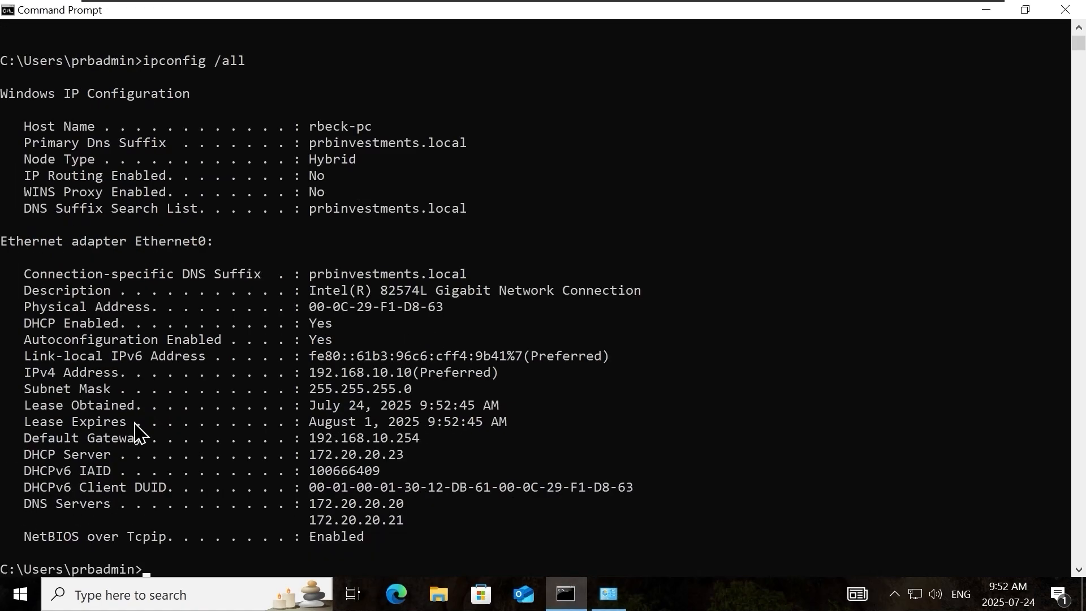
Examine the IPv4 Address and DHCP Server entries for Ethernet0 in the ipconfig output.
left_click_drag(25, 374, 500, 374)
left_click(498, 374)
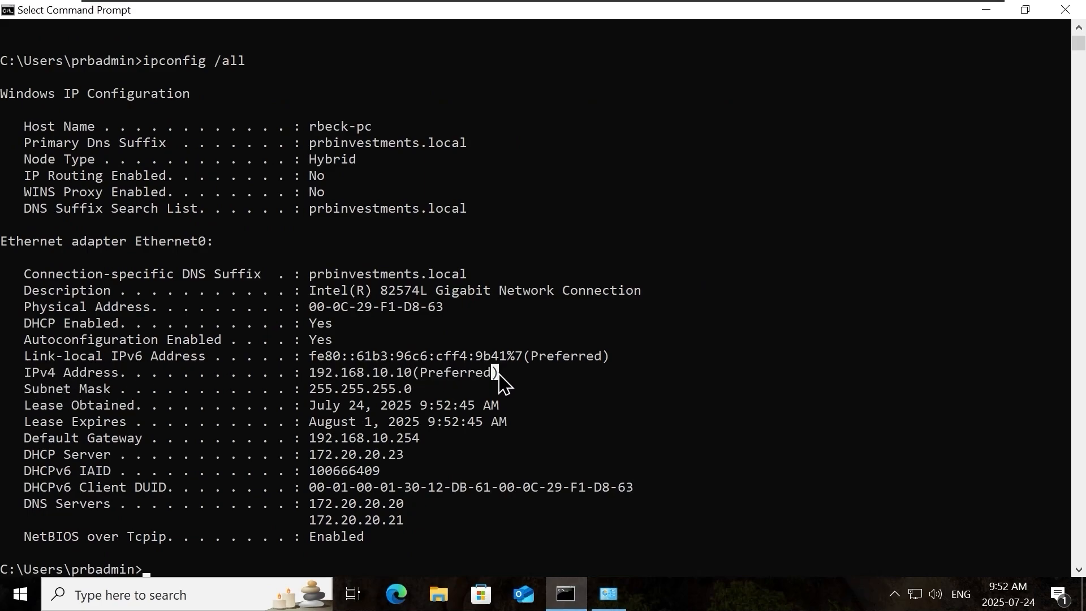
mouse_move(26, 455)
left_mouse_down()
mouse_move(407, 460)
mouse_move(57, 441)
mouse_move(33, 457)
left_mouse_up()
left_click(32, 458)
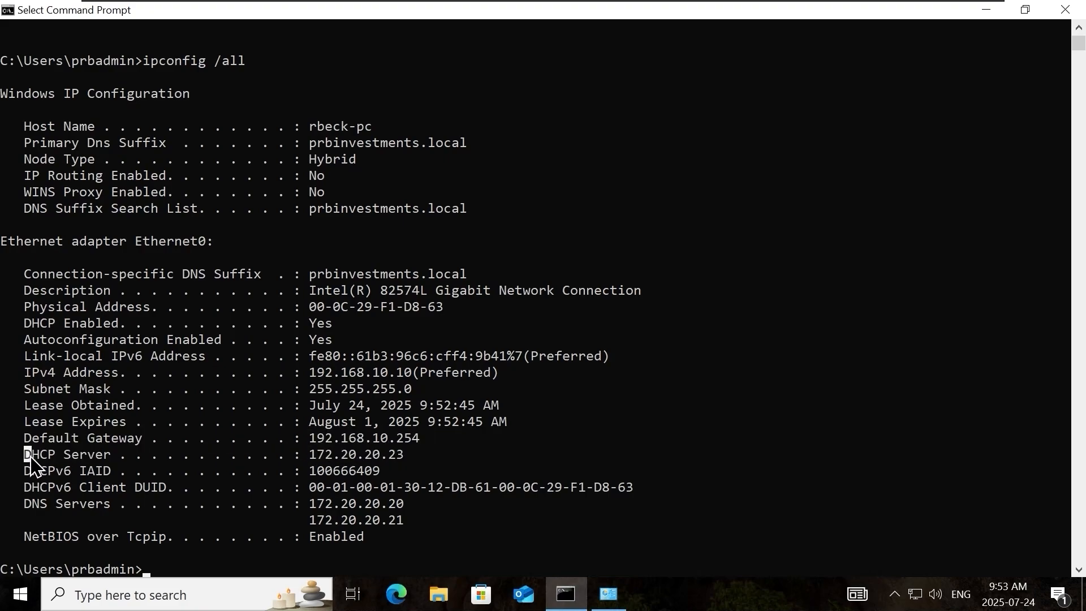
left_click(851, 373)
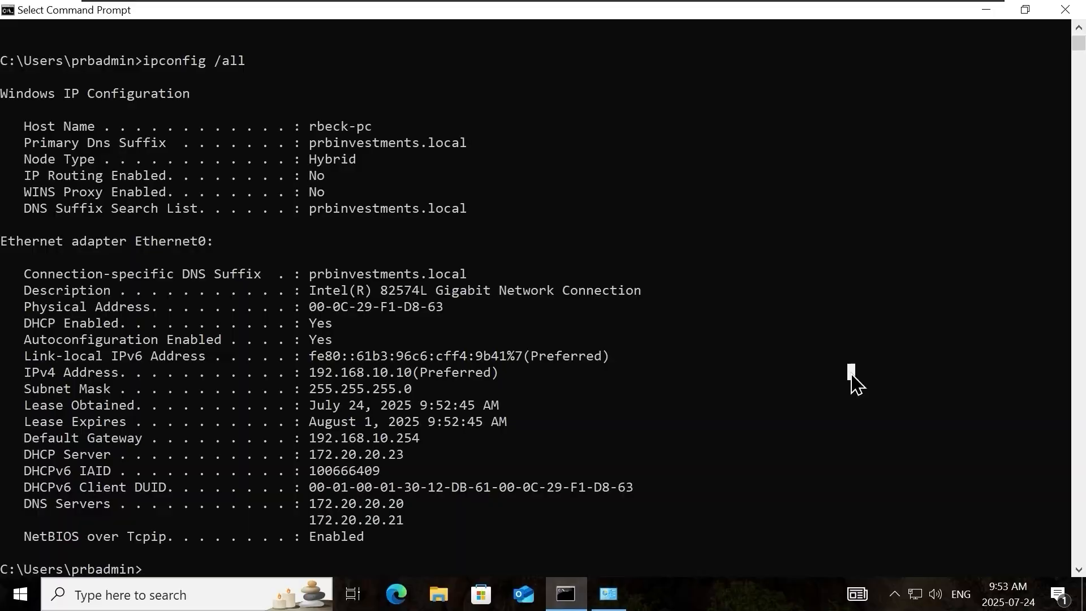